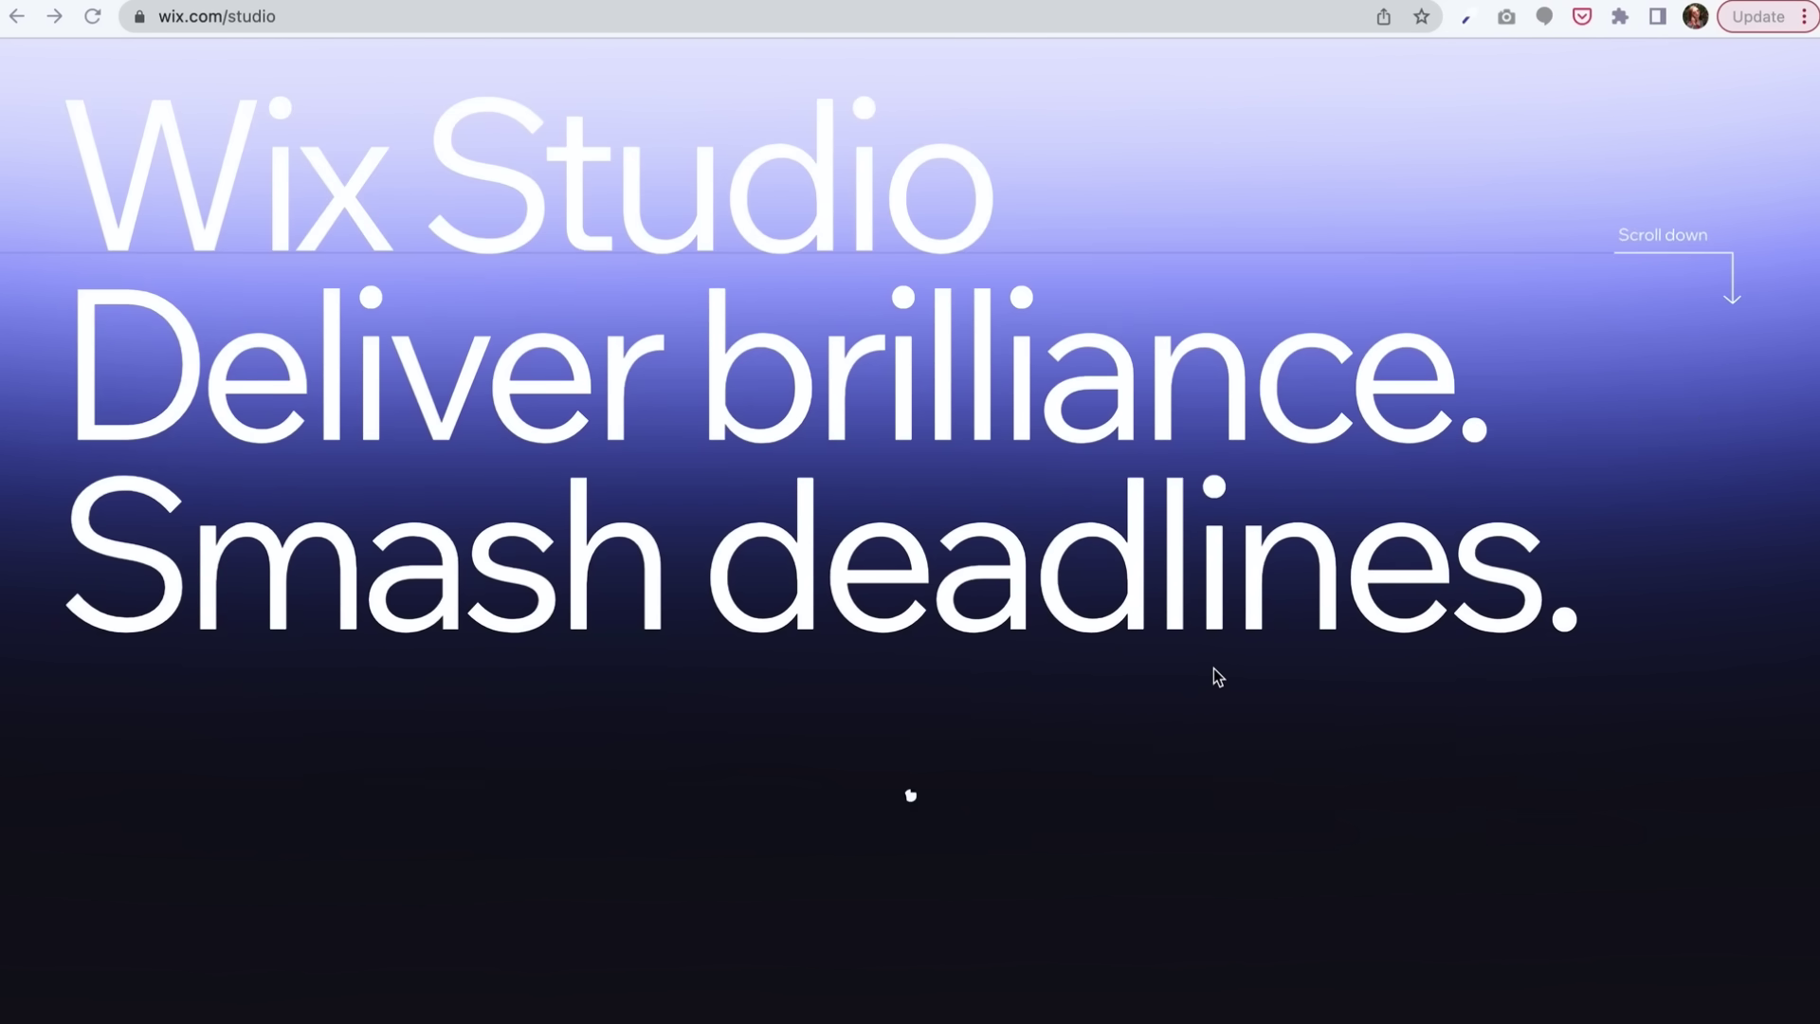
pyautogui.scroll(-10, 1218, 675)
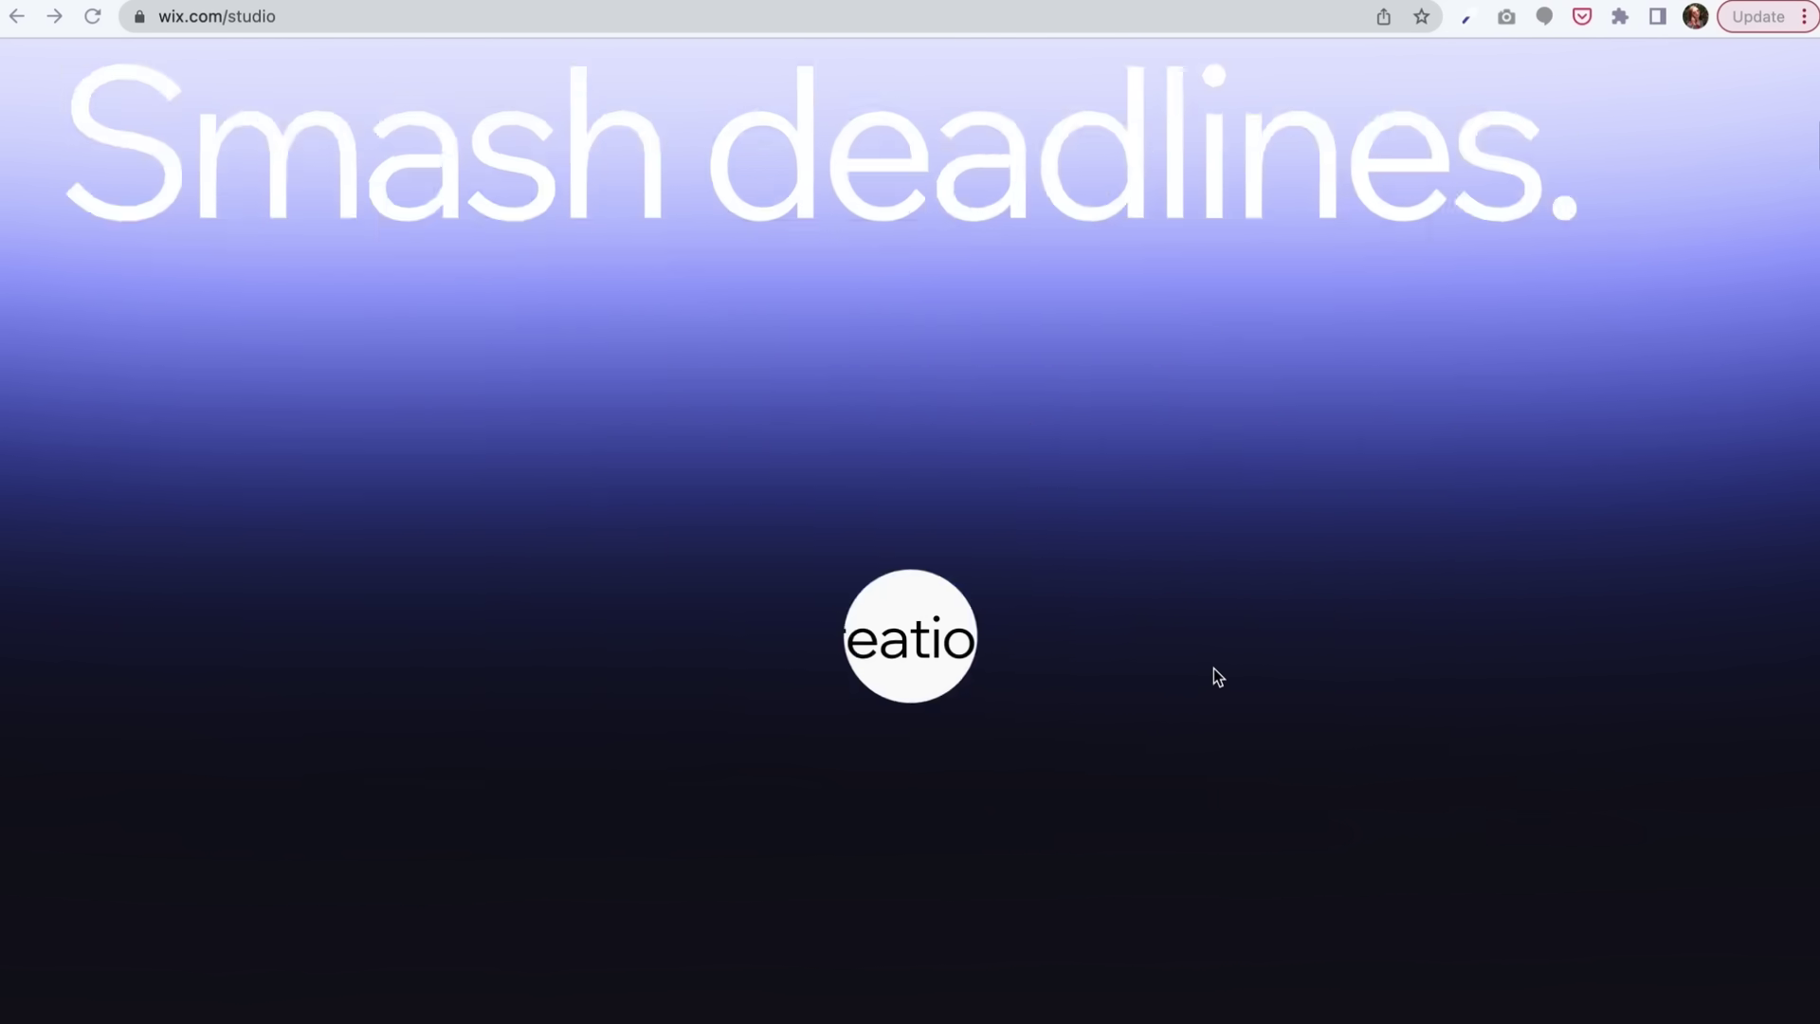
pyautogui.scroll(-5, 1217, 676)
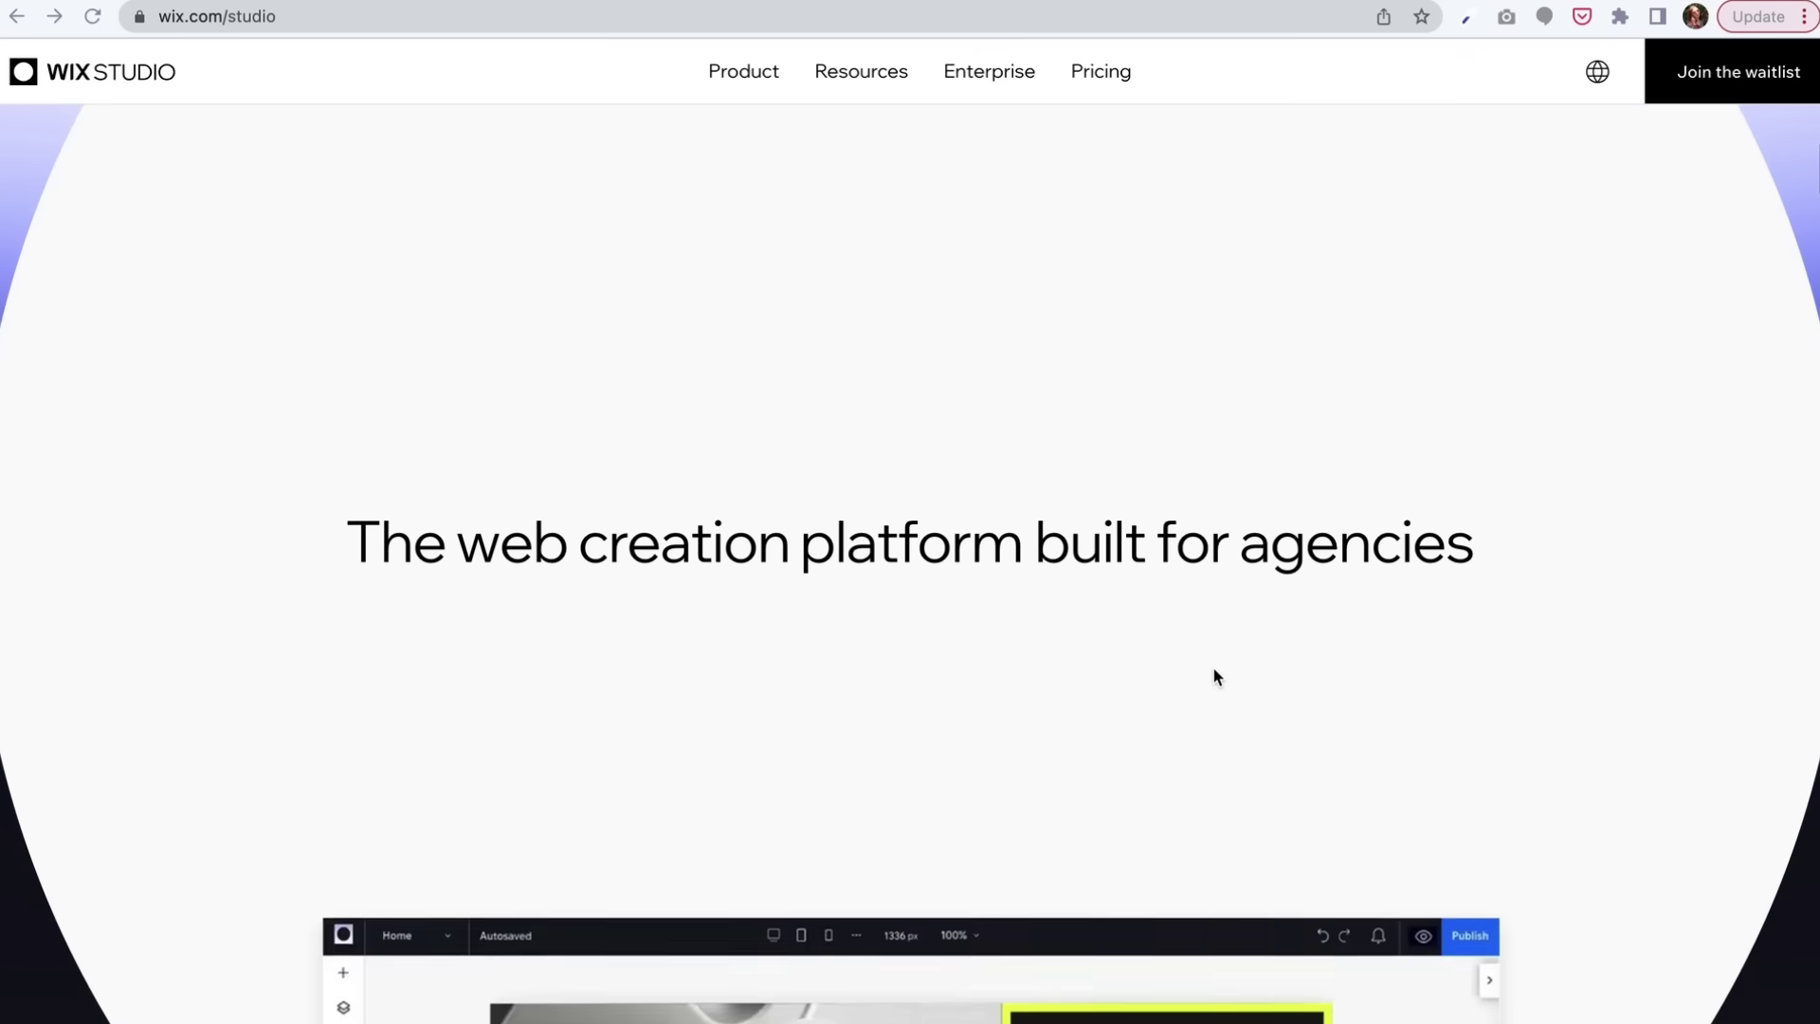
pyautogui.scroll(-8, 1213, 669)
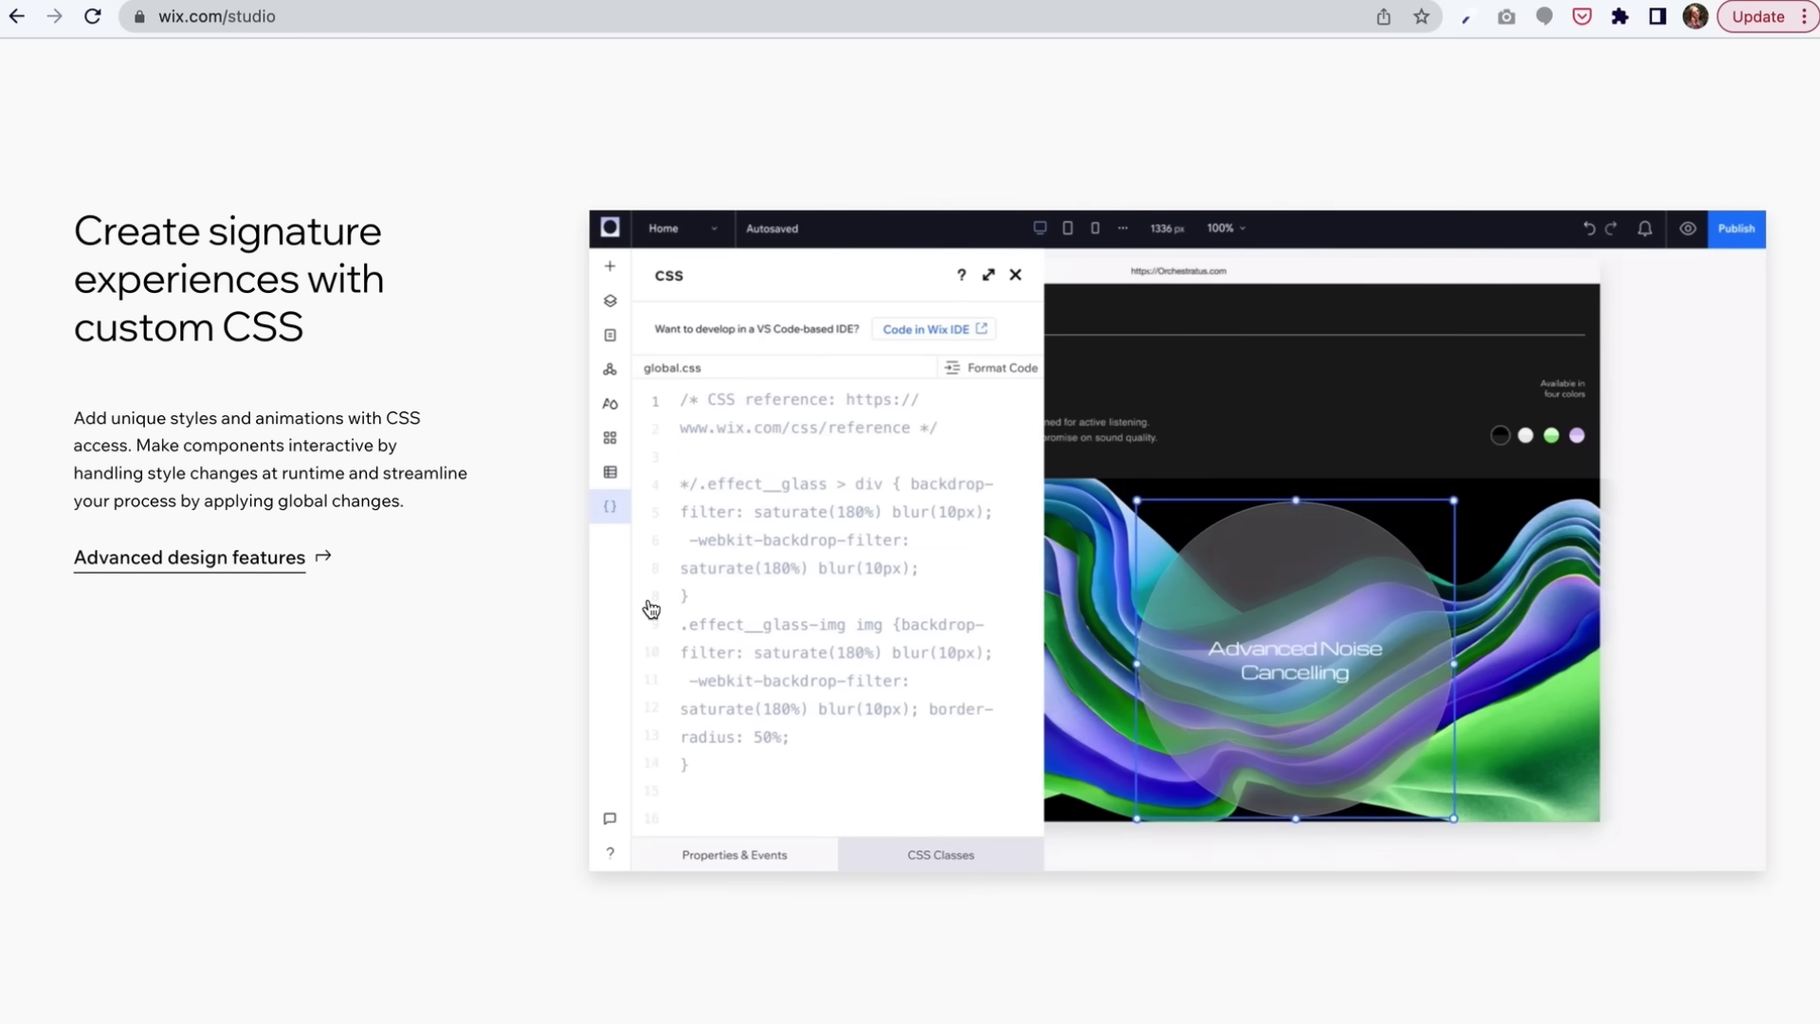
pyautogui.scroll(-10, 651, 608)
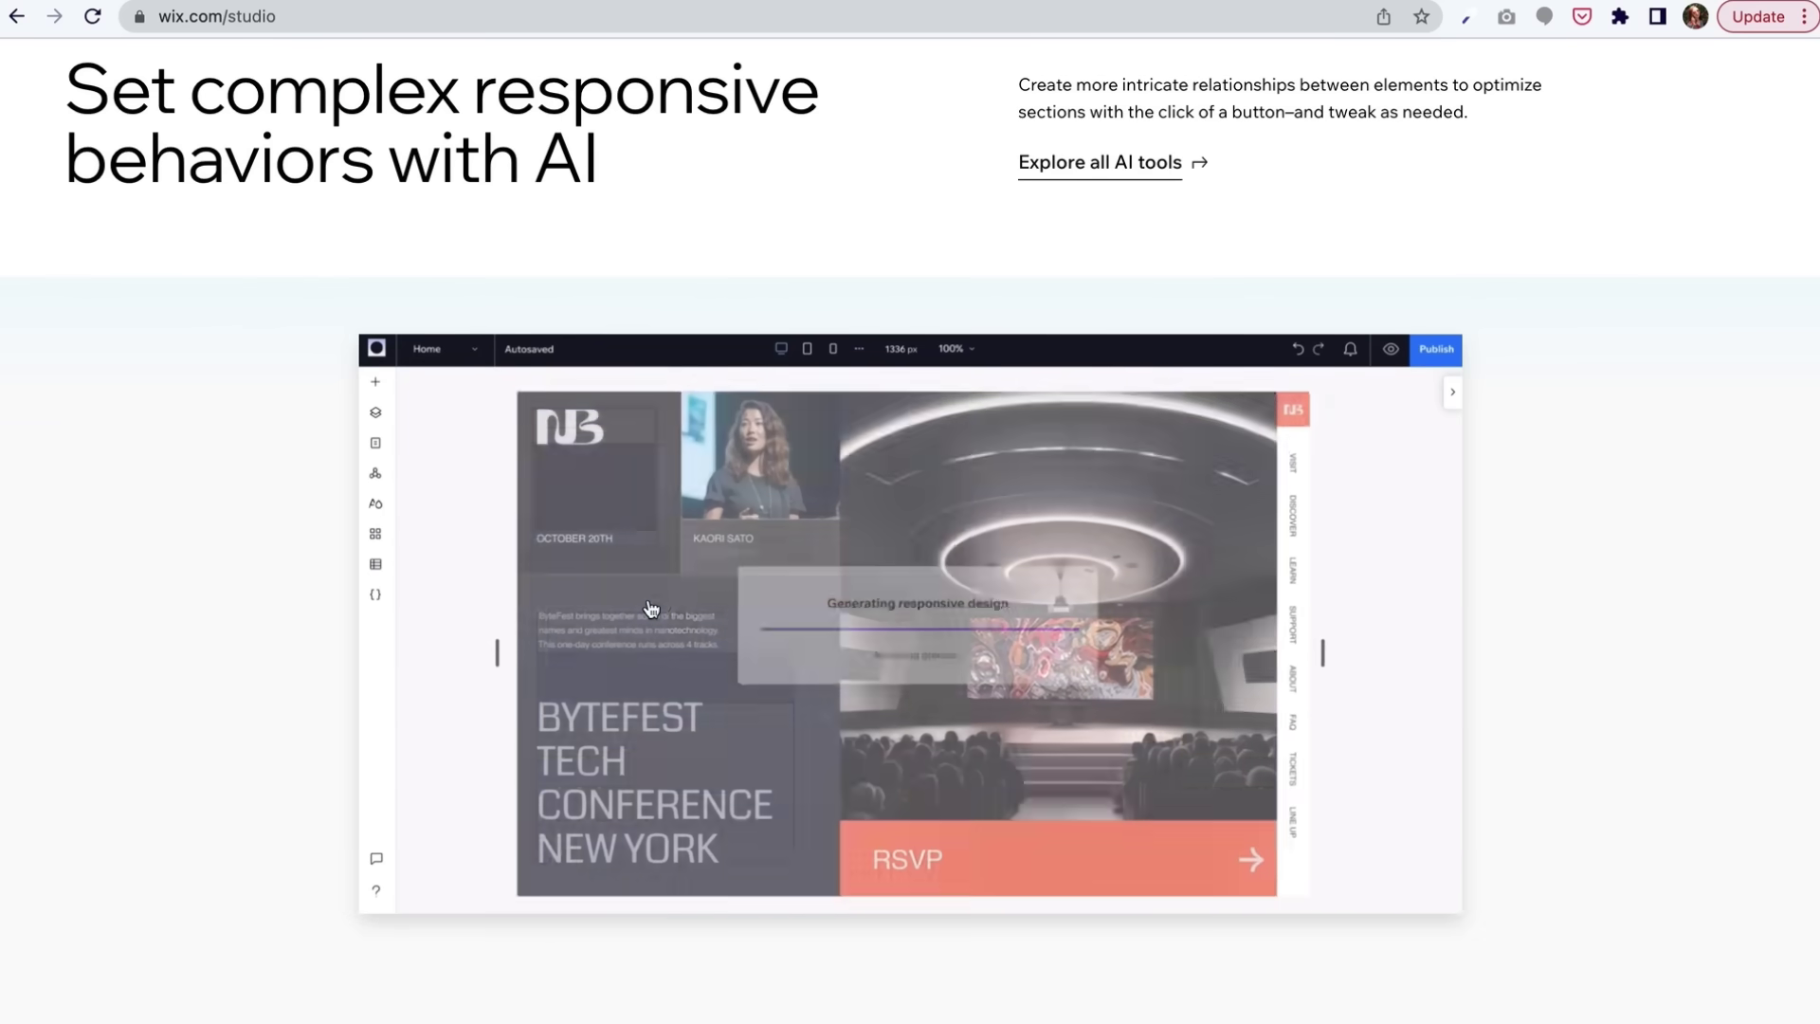
pyautogui.scroll(-3, 651, 609)
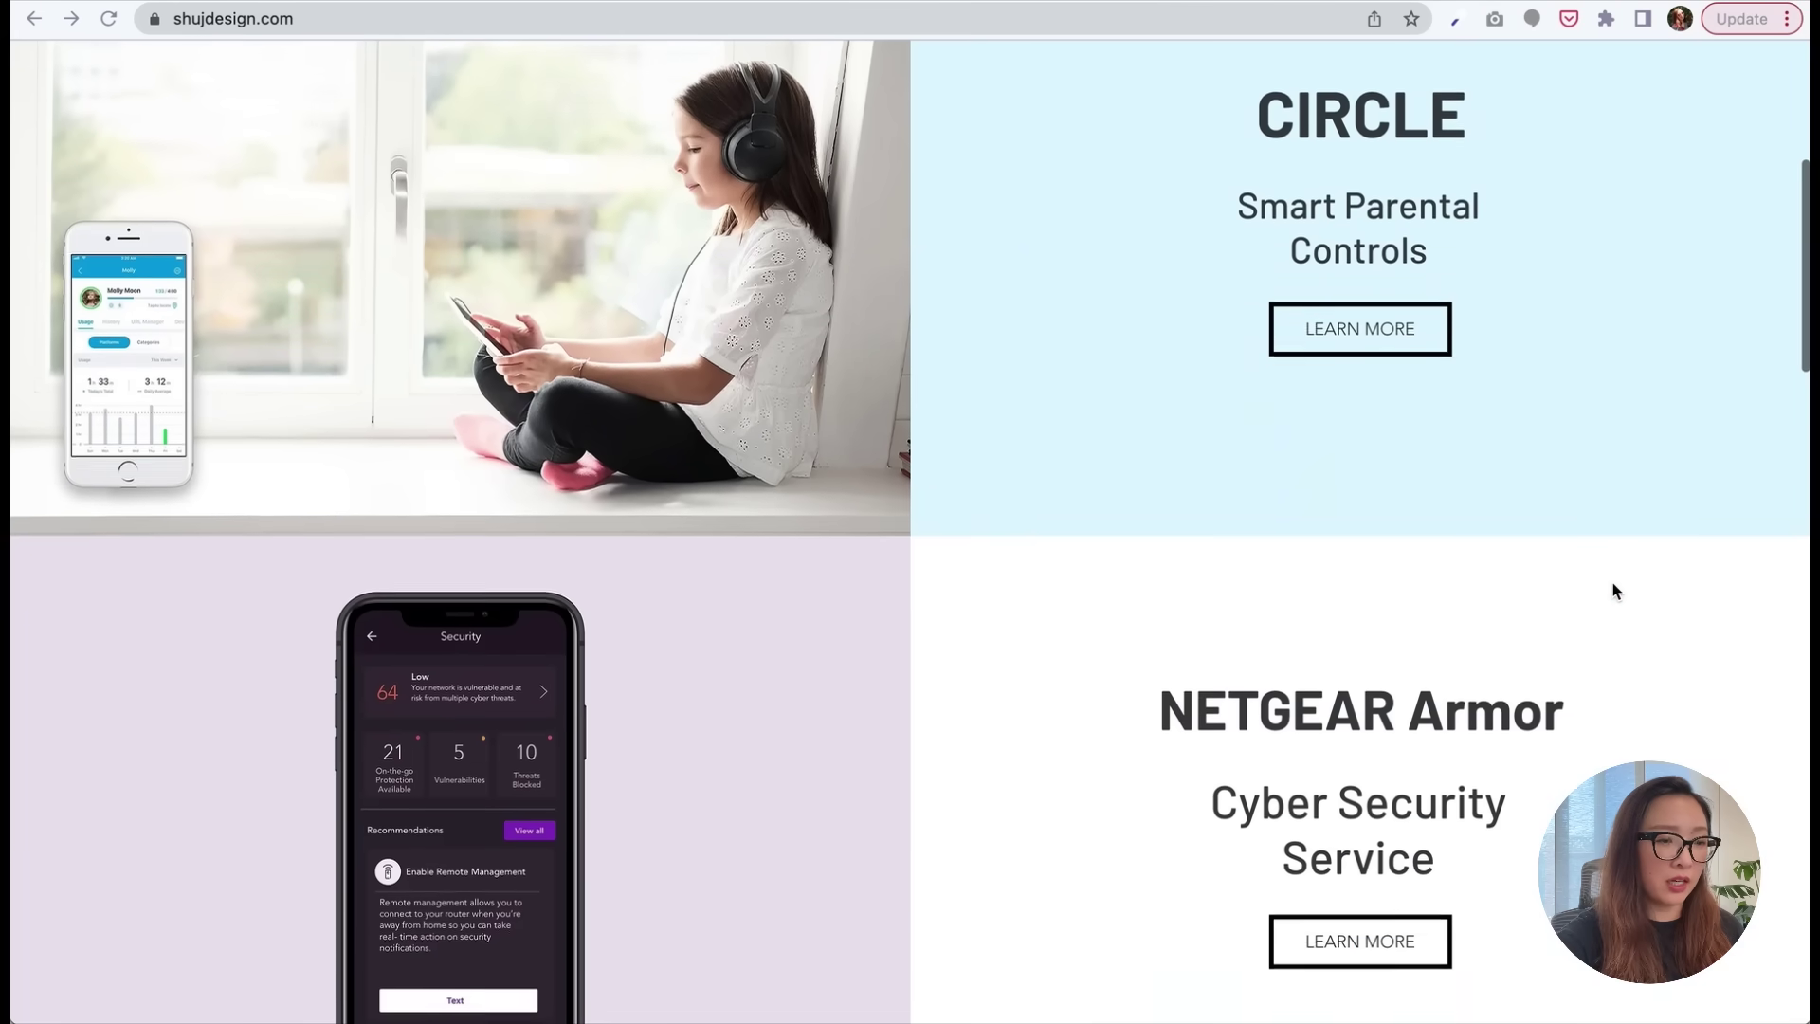
# - Scroll down and back up through the old portfolio site's project sections
pyautogui.scroll(-8, 1613, 585)
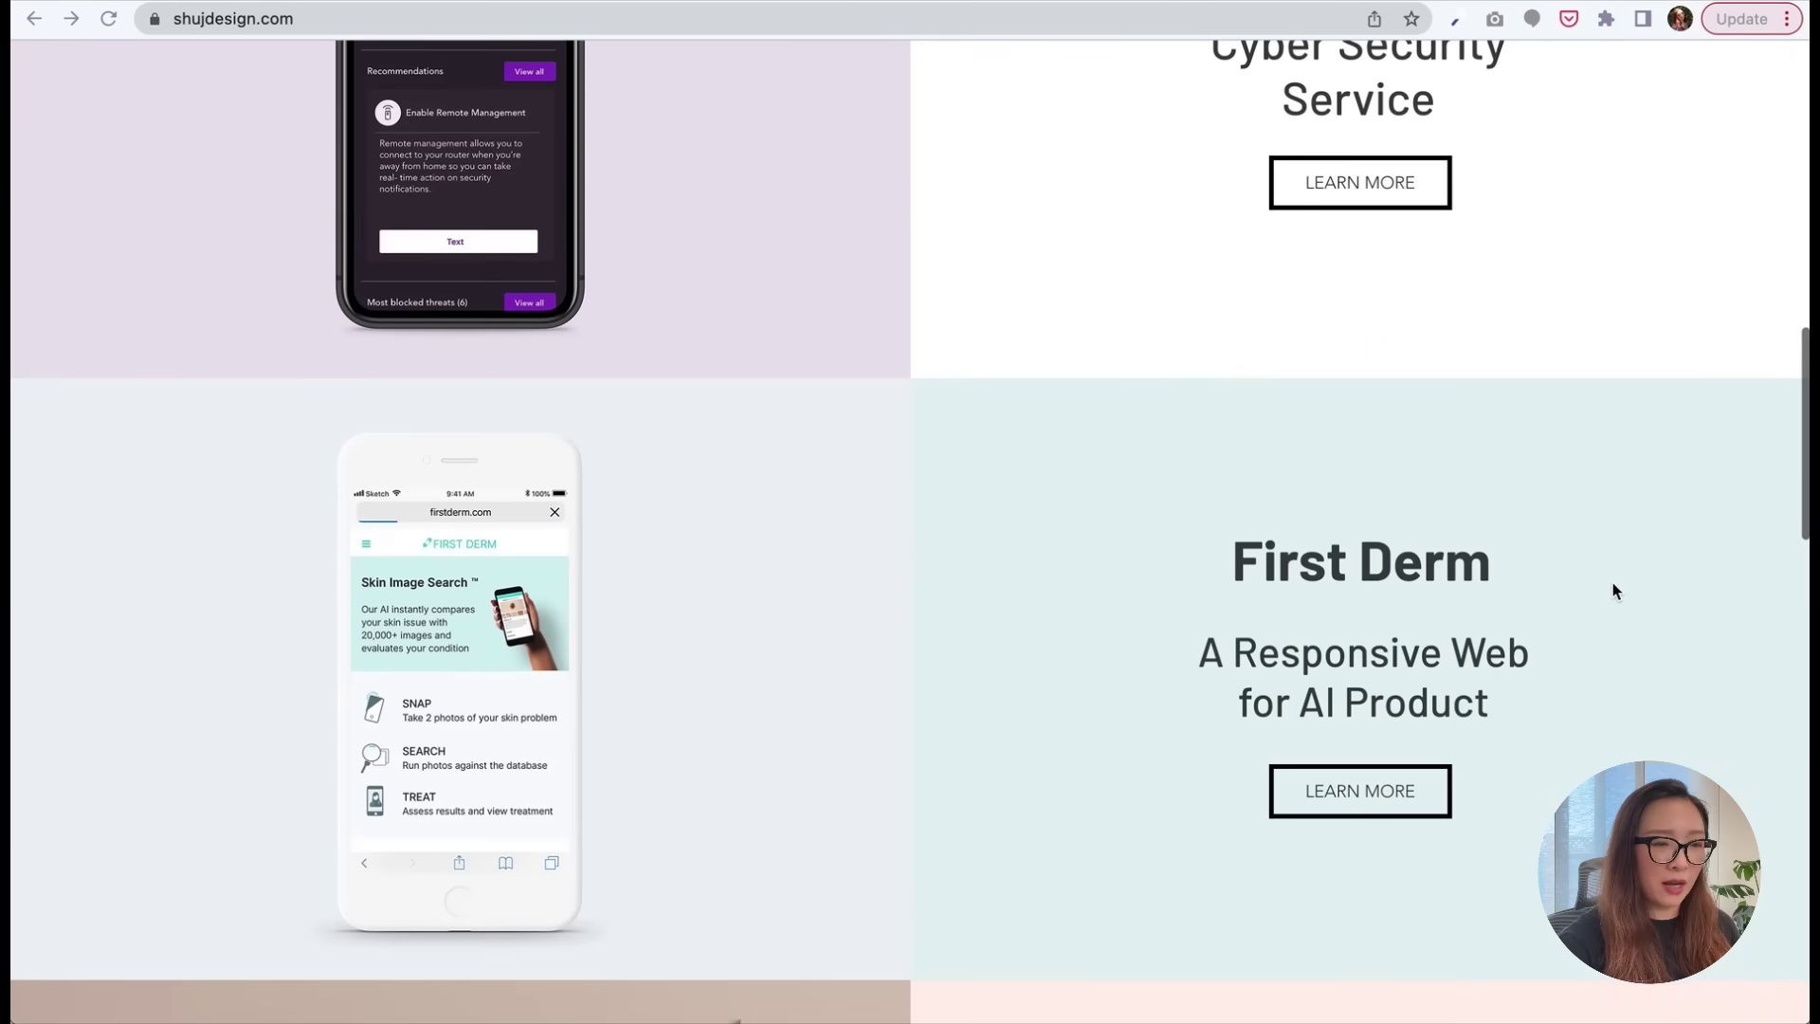
pyautogui.scroll(-15, 1613, 584)
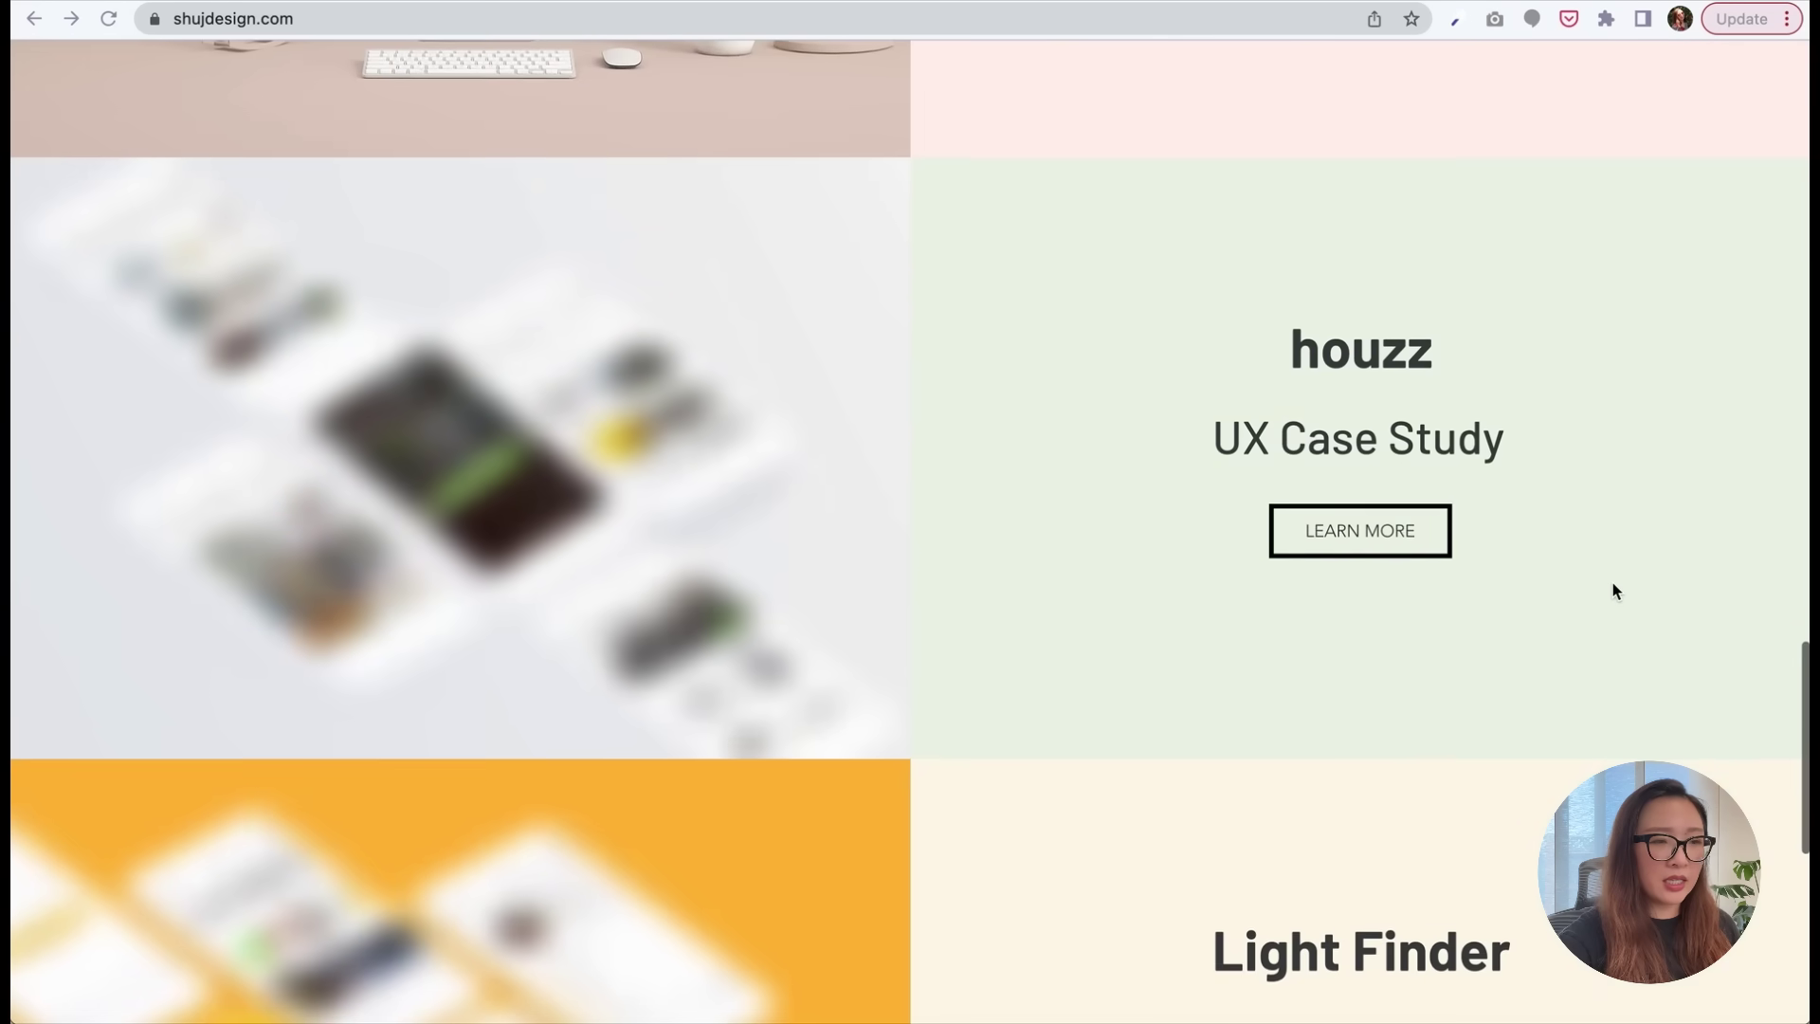
pyautogui.scroll(-5, 1612, 582)
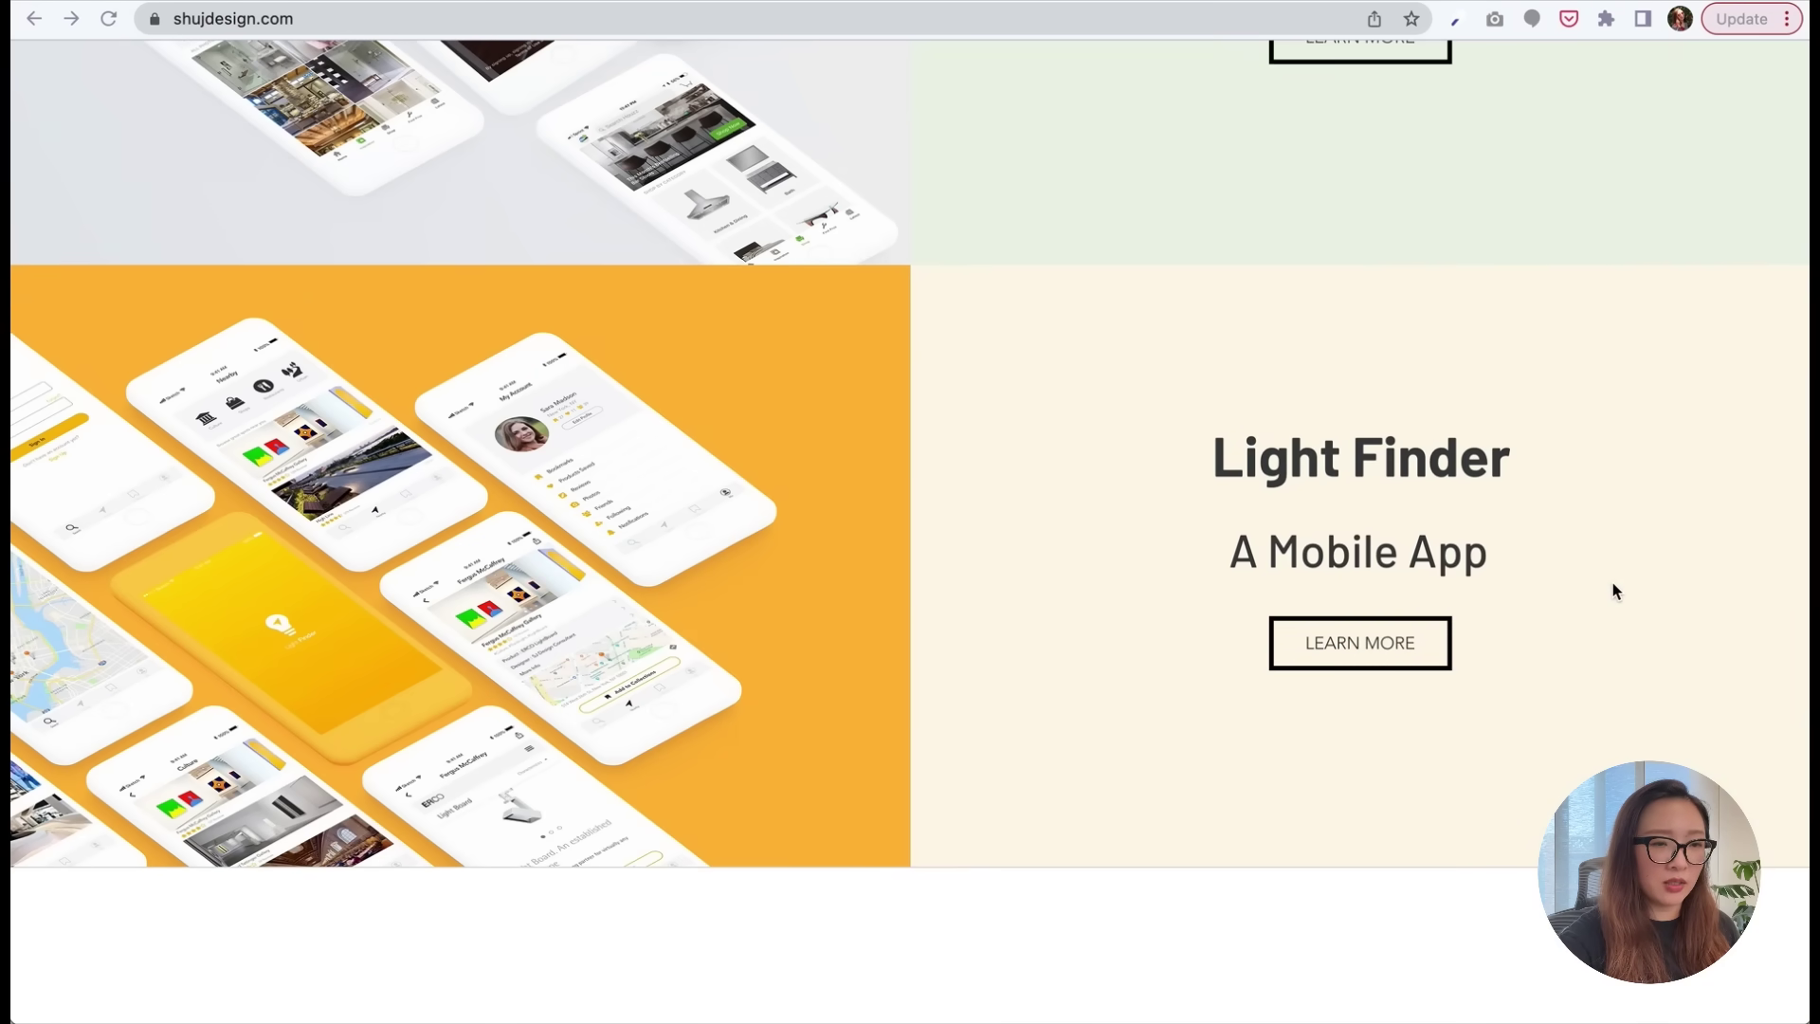
pyautogui.scroll(-3, 1613, 582)
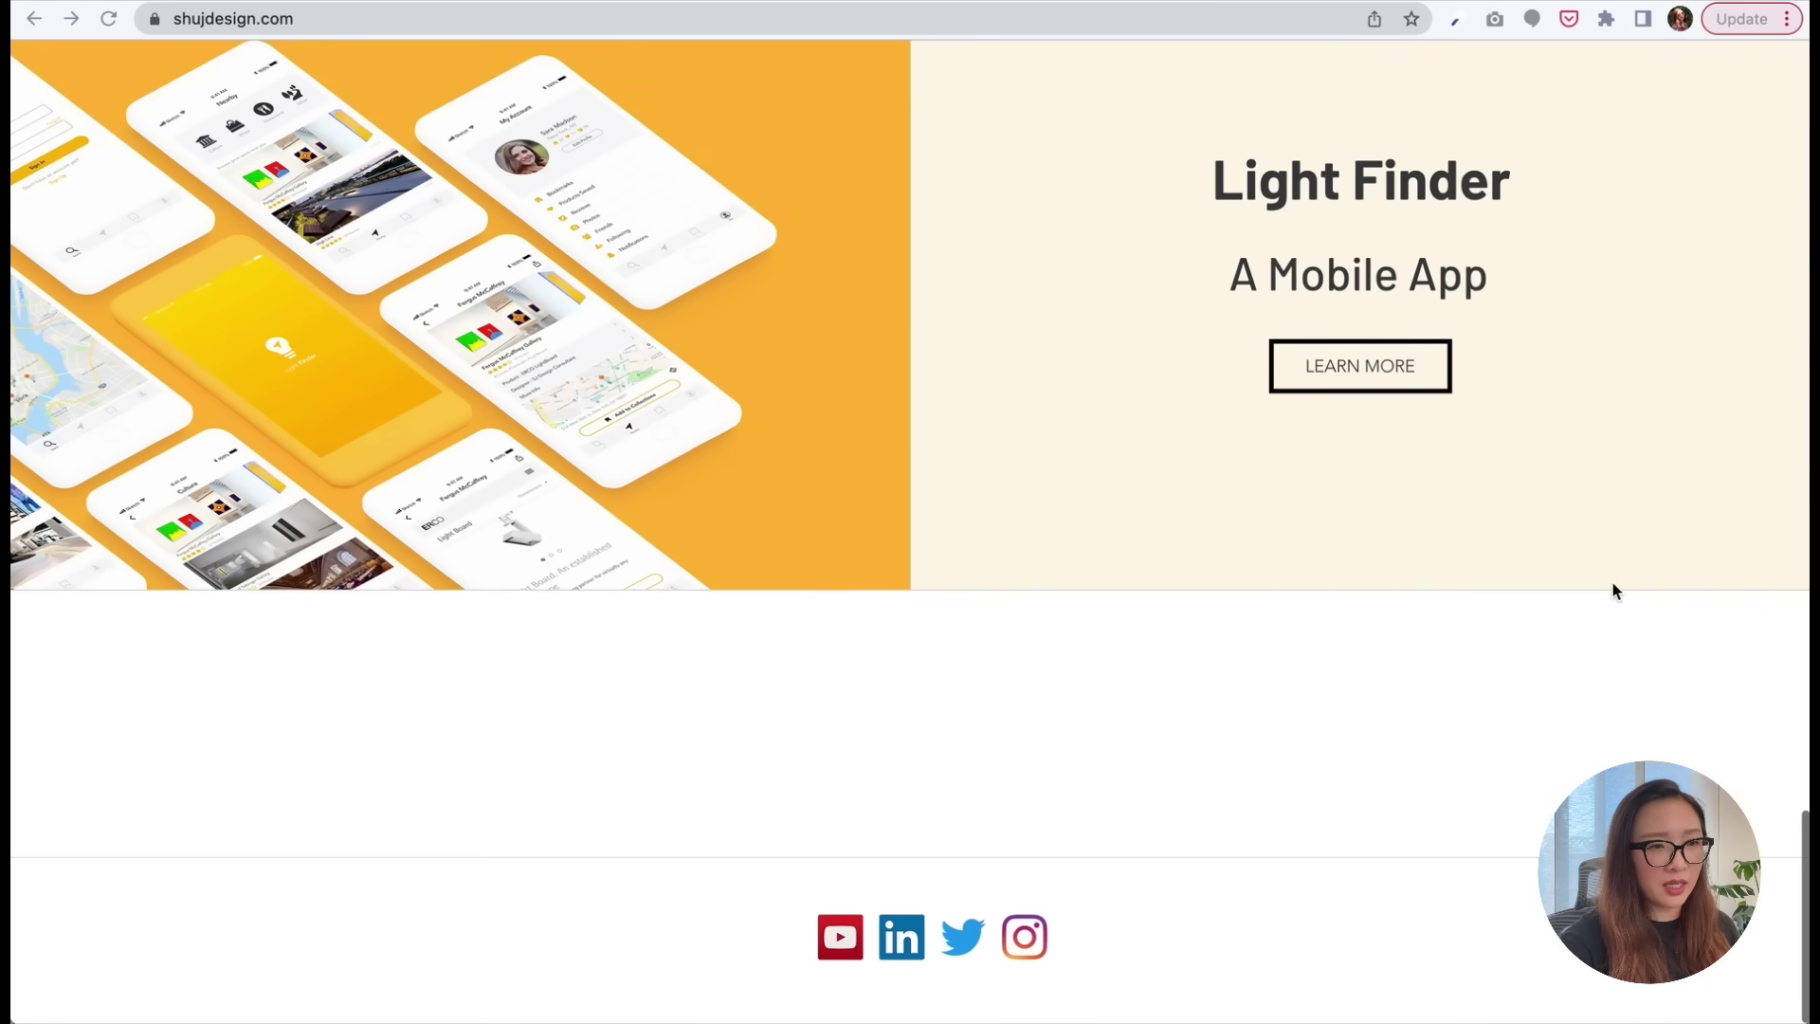
pyautogui.scroll(20, 1613, 583)
pyautogui.scroll(5, 1612, 582)
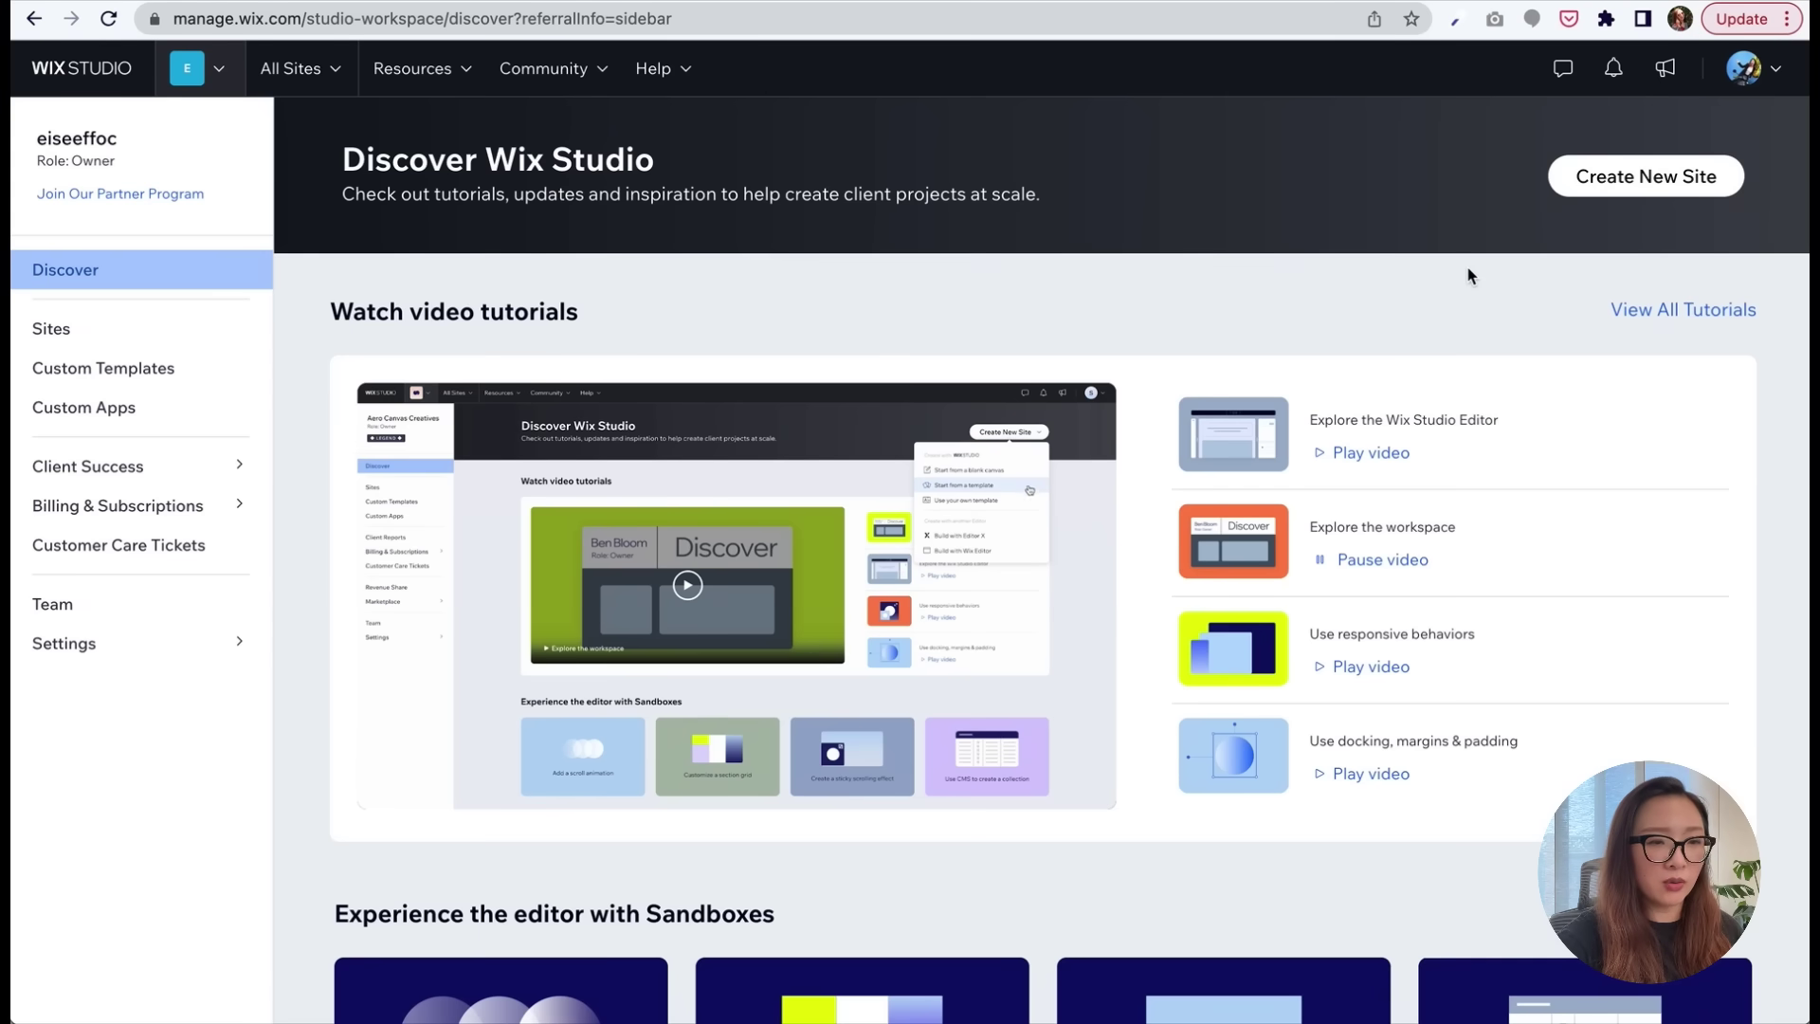
pyautogui.scroll(-5, 1469, 275)
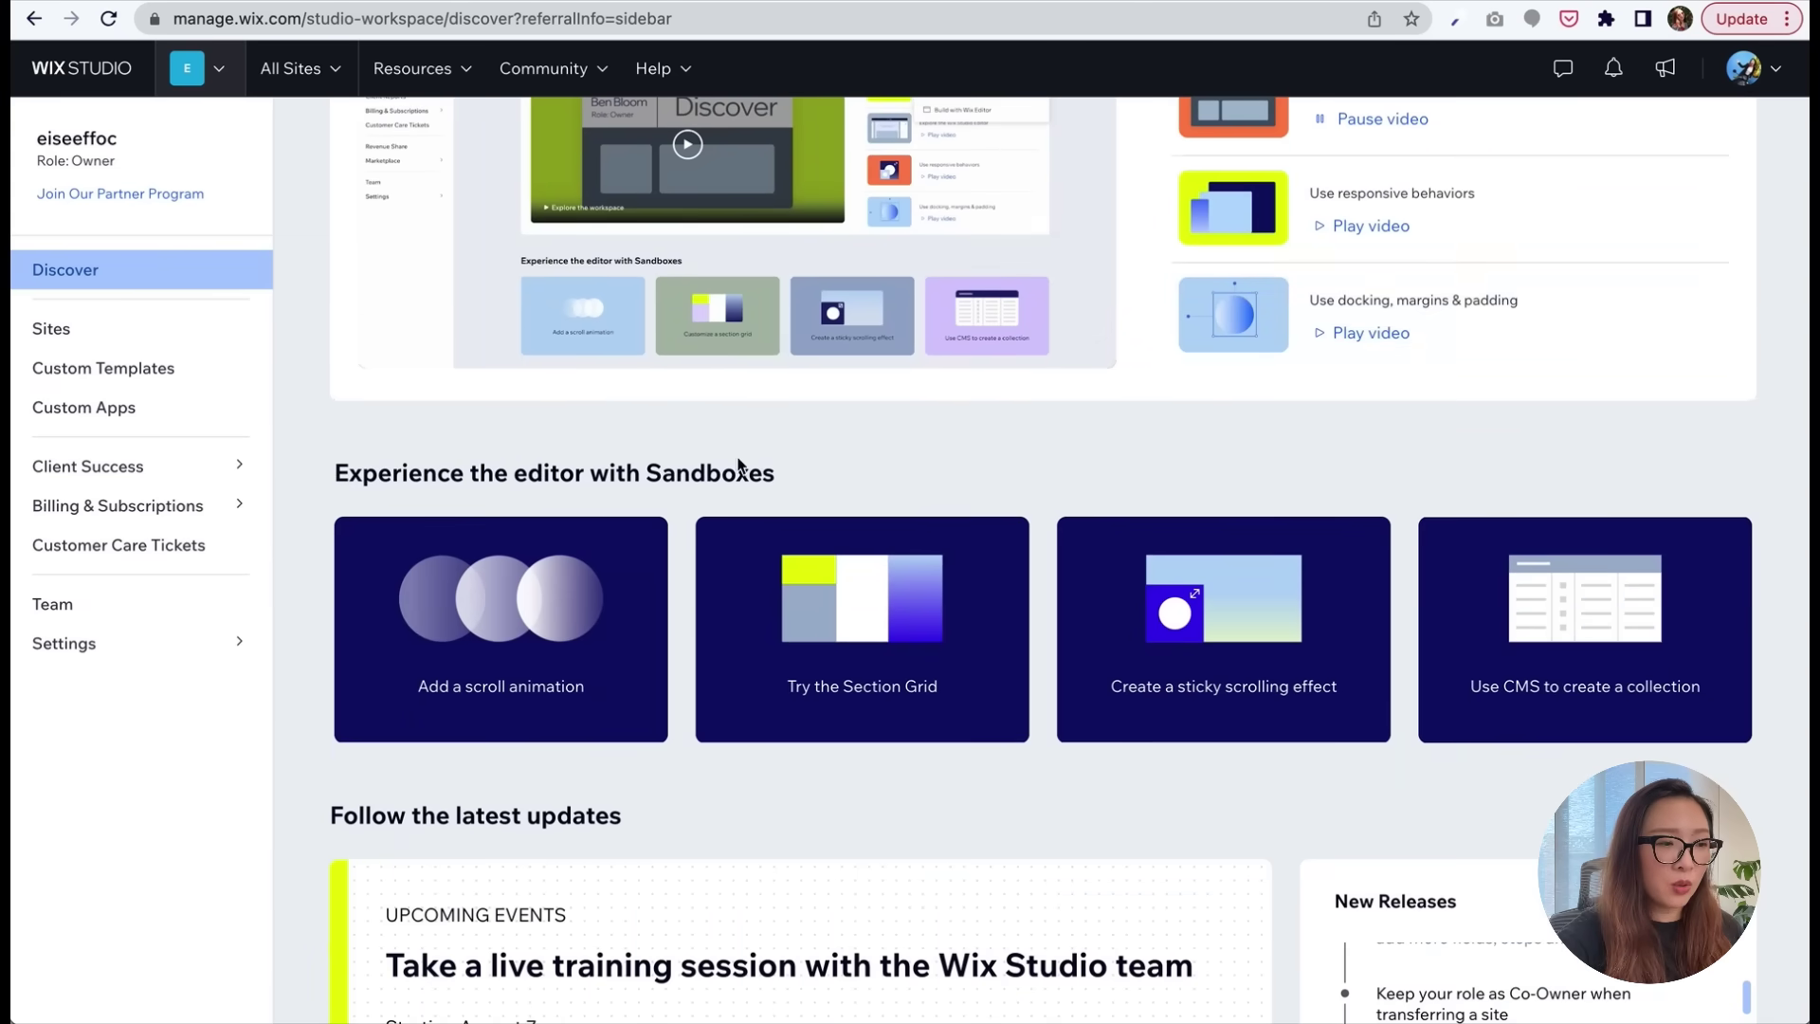
pyautogui.moveTo(634, 636)
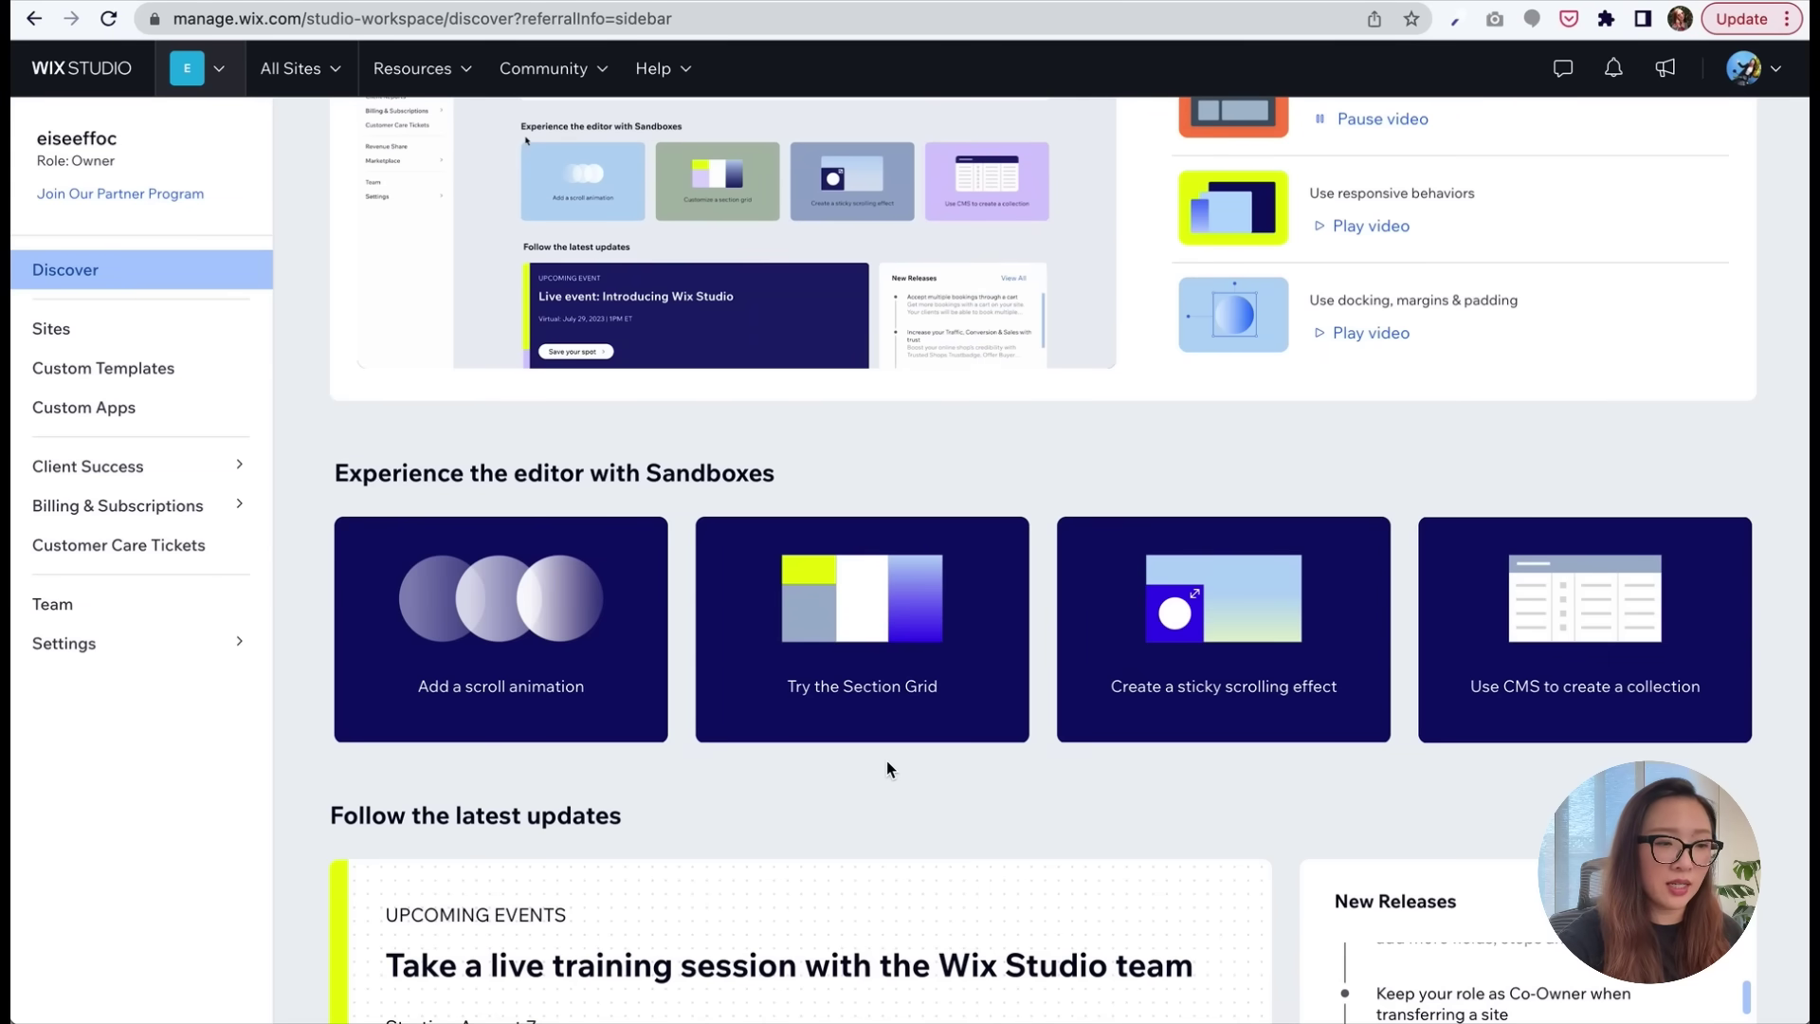
pyautogui.scroll(-3, 885, 760)
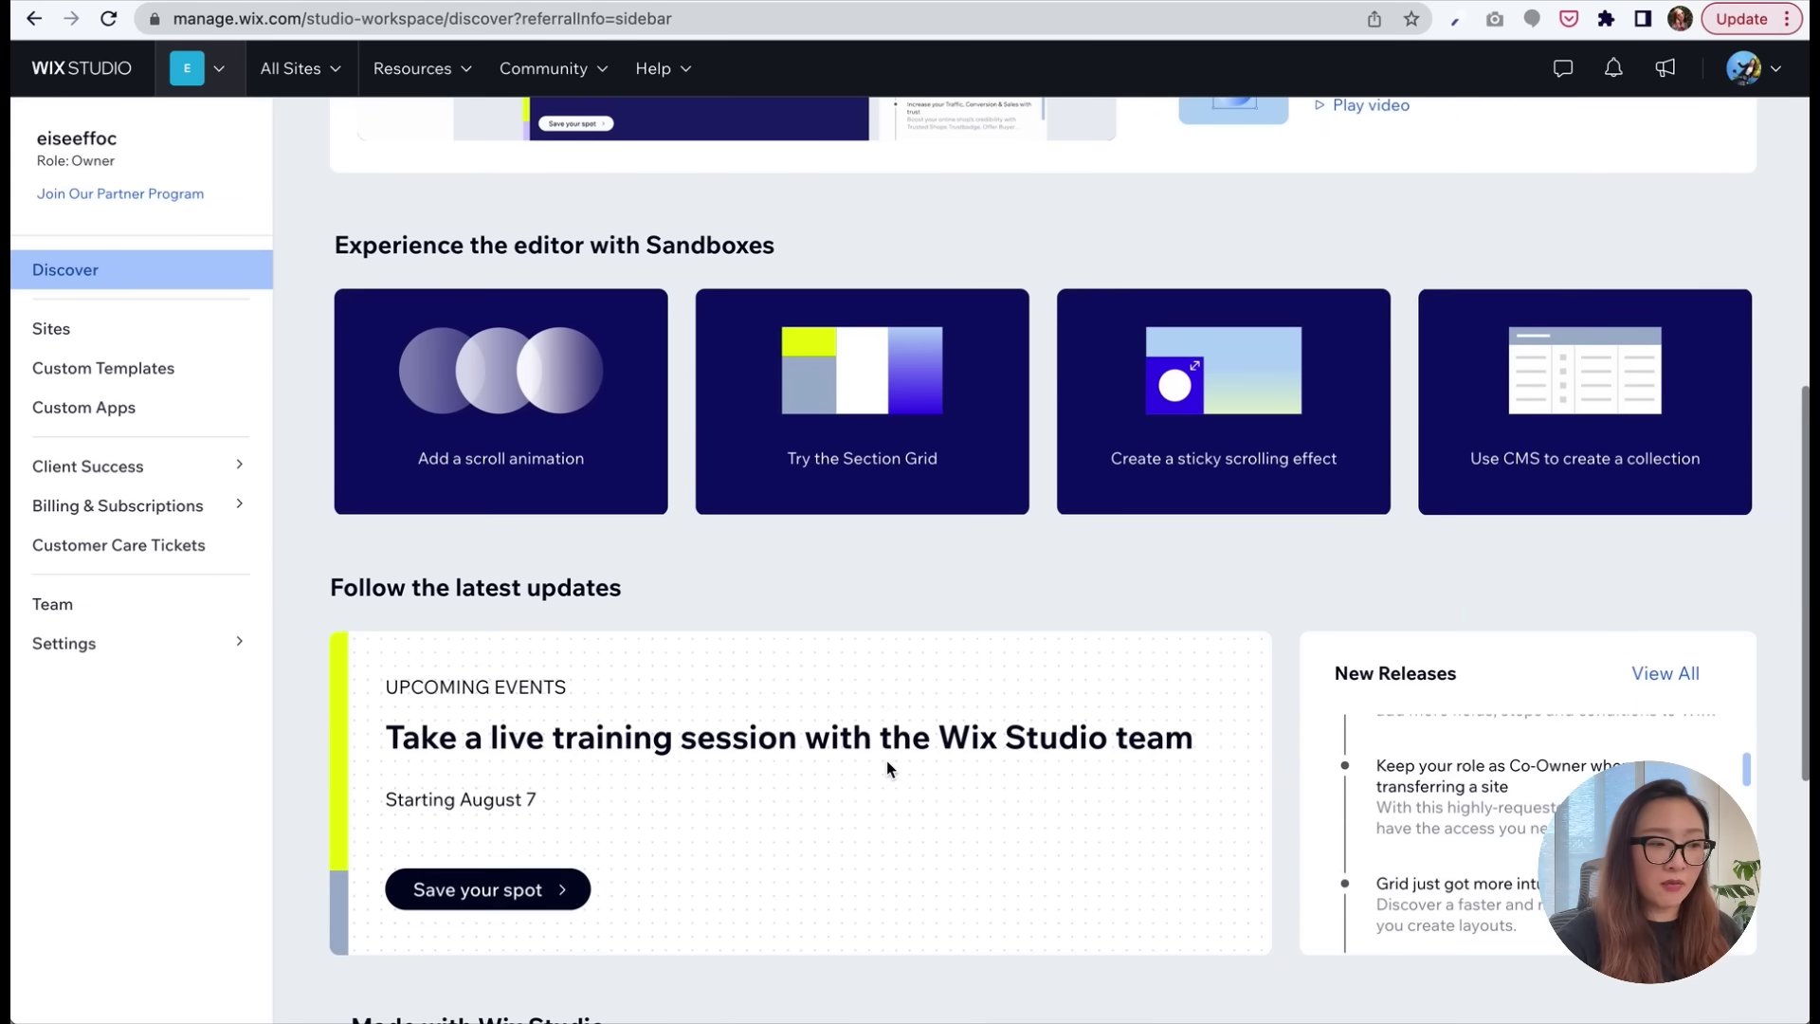
pyautogui.scroll(-3, 885, 761)
pyautogui.scroll(-3, 886, 760)
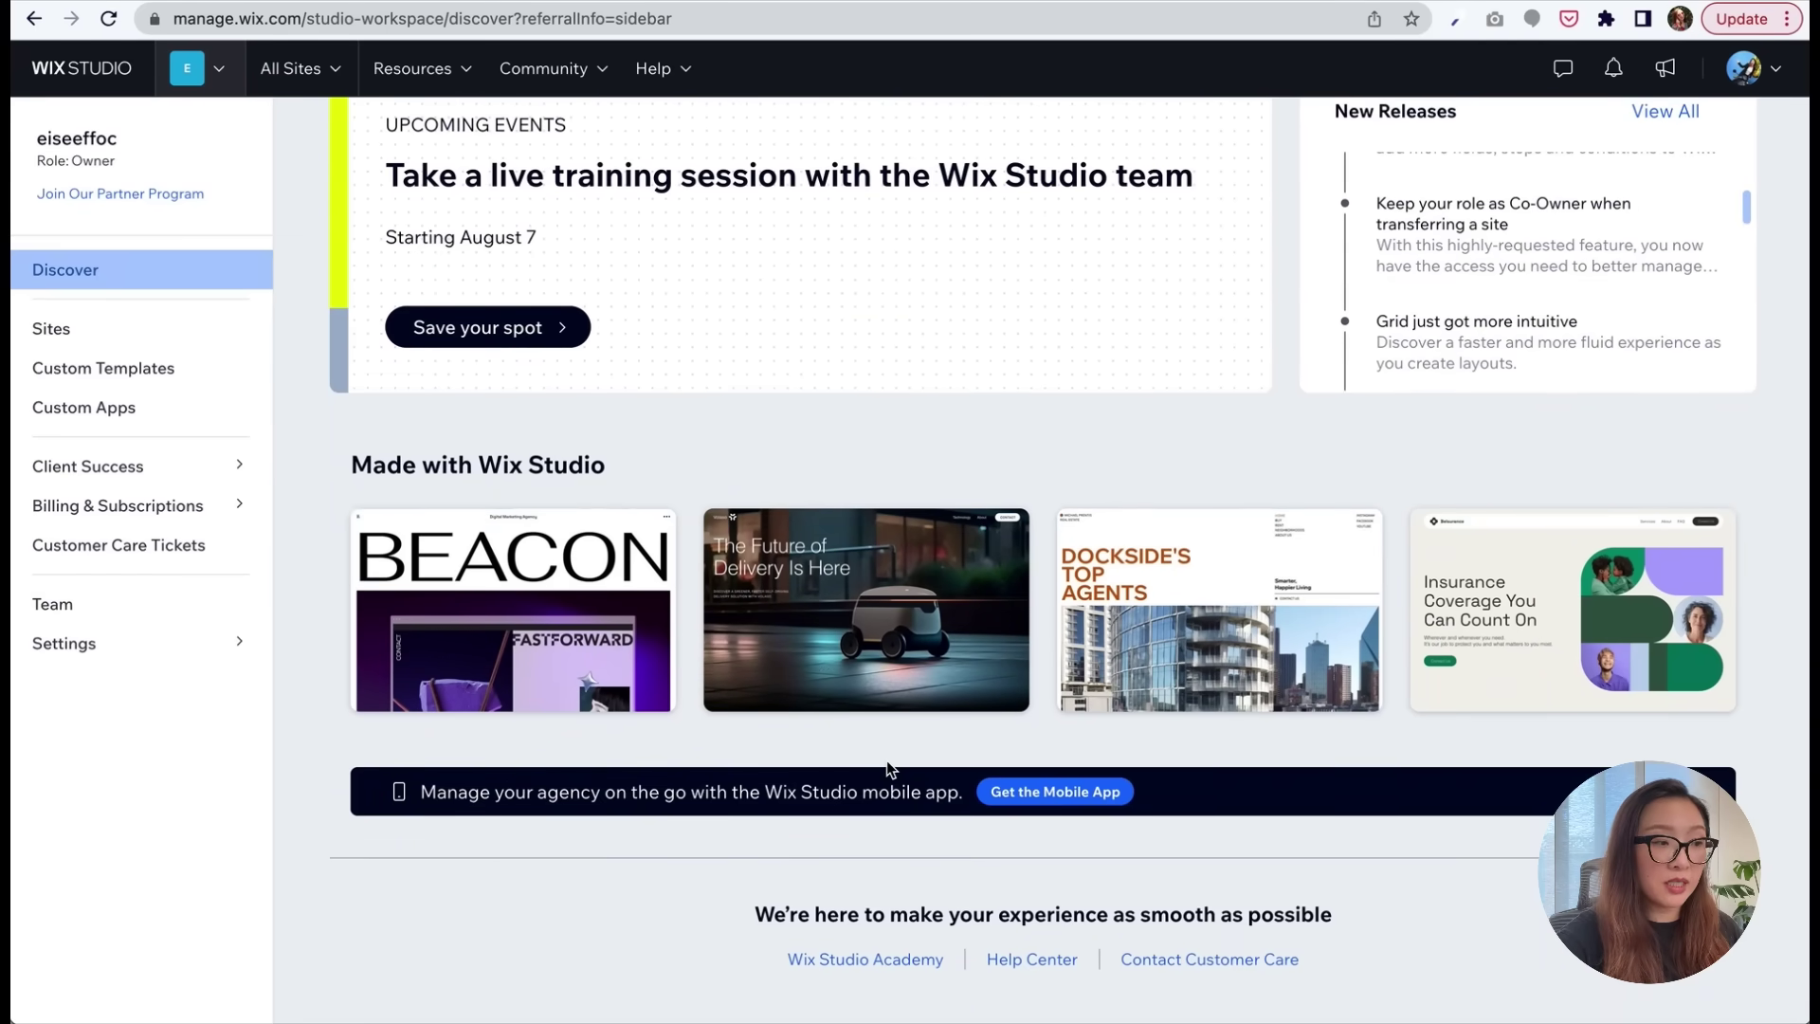
pyautogui.moveTo(567, 638)
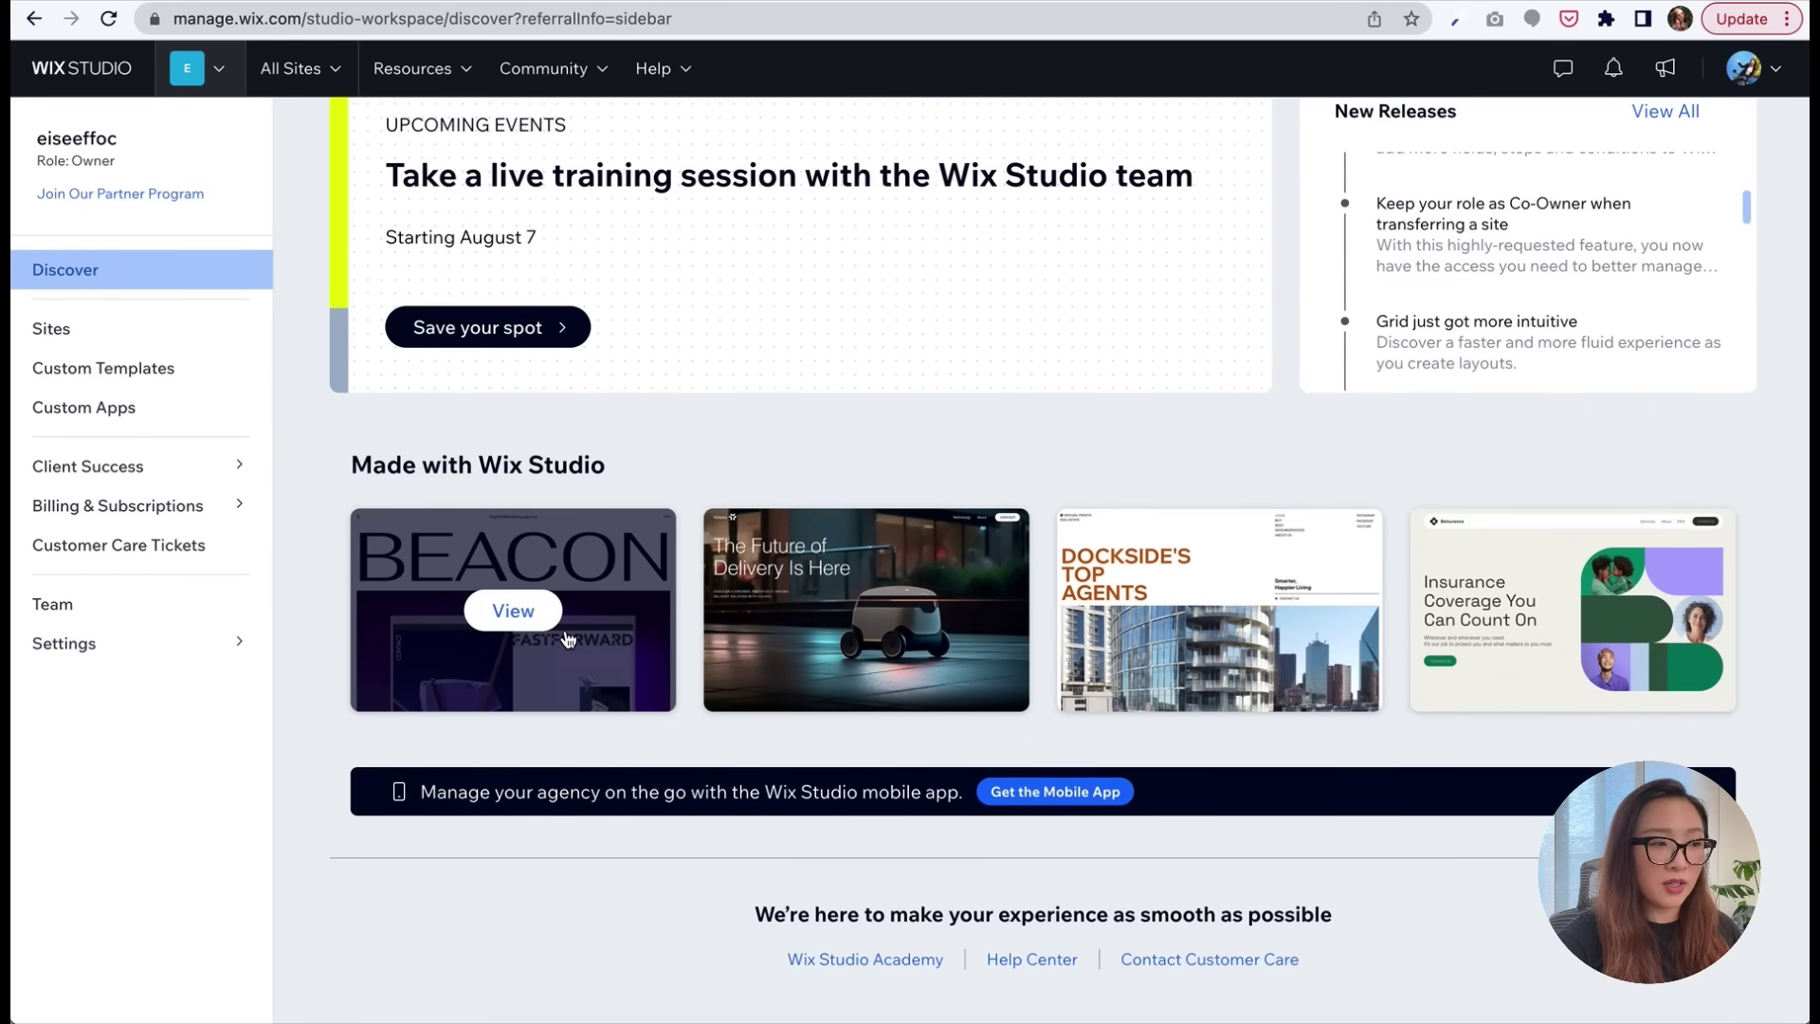
pyautogui.moveTo(1191, 653)
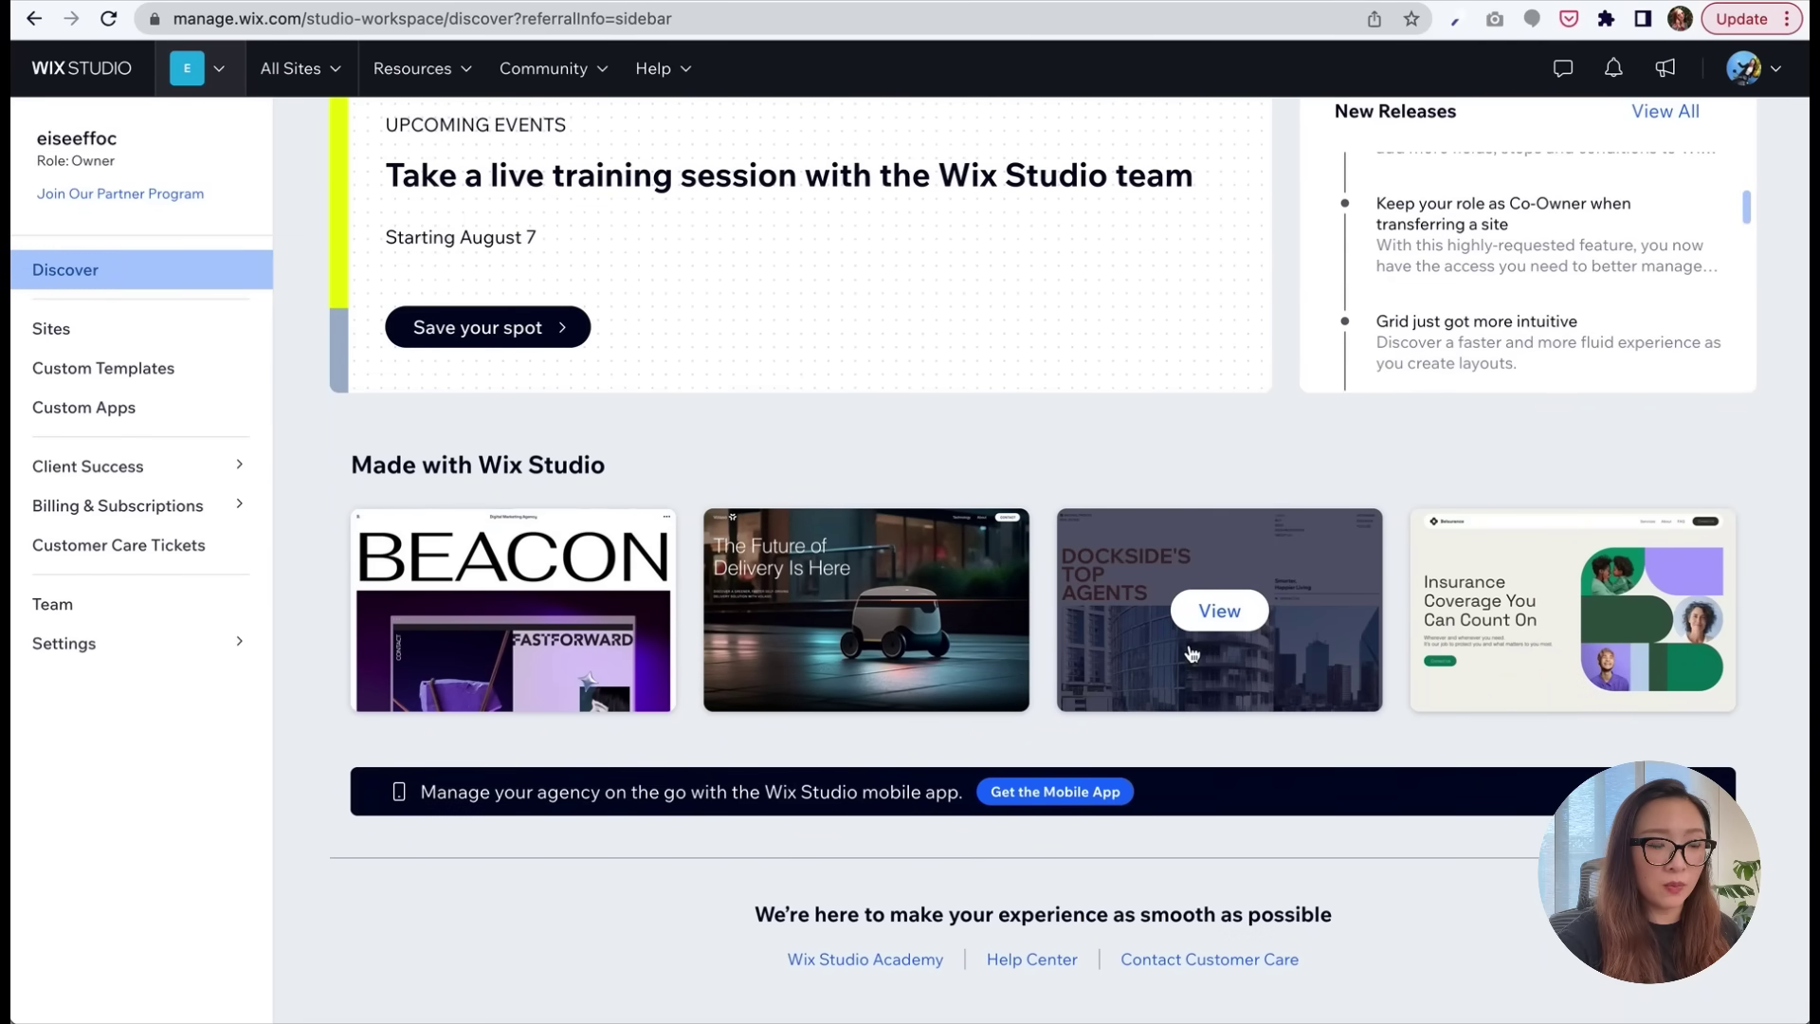
pyautogui.scroll(14, 1189, 648)
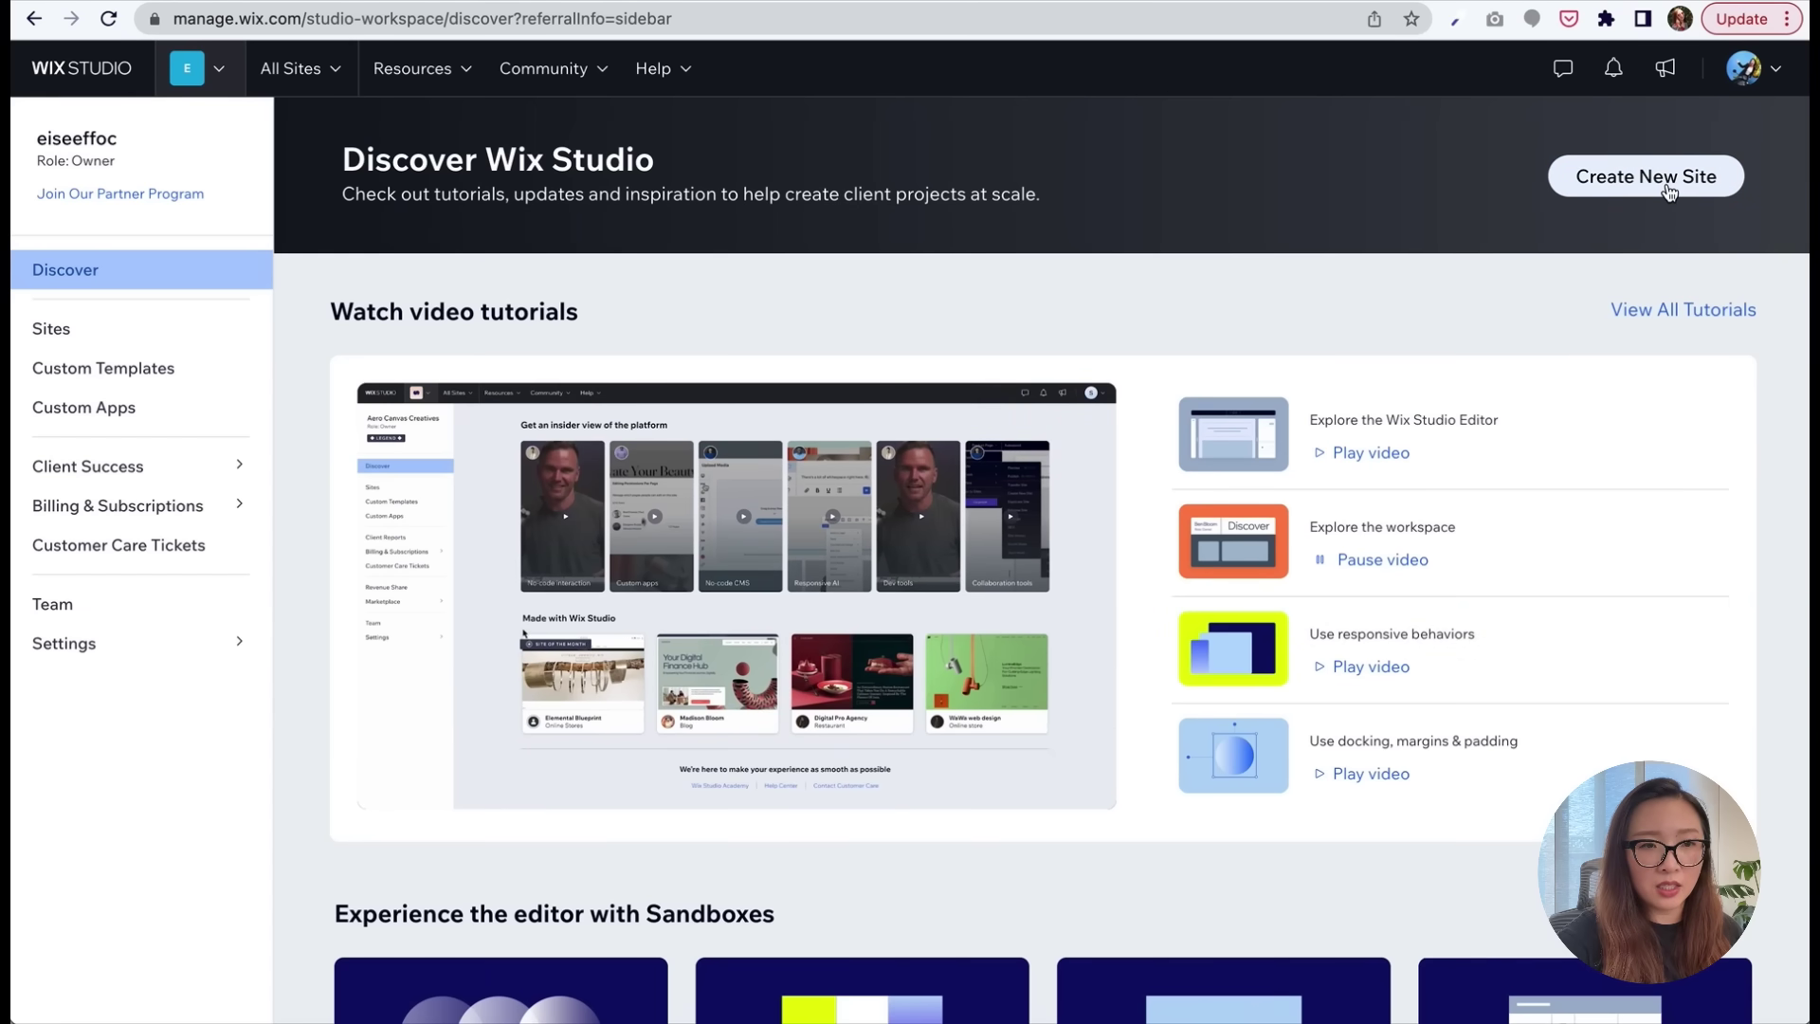
# - Create a new Studio site and choose 'Start from a template'
pyautogui.click(1668, 189)
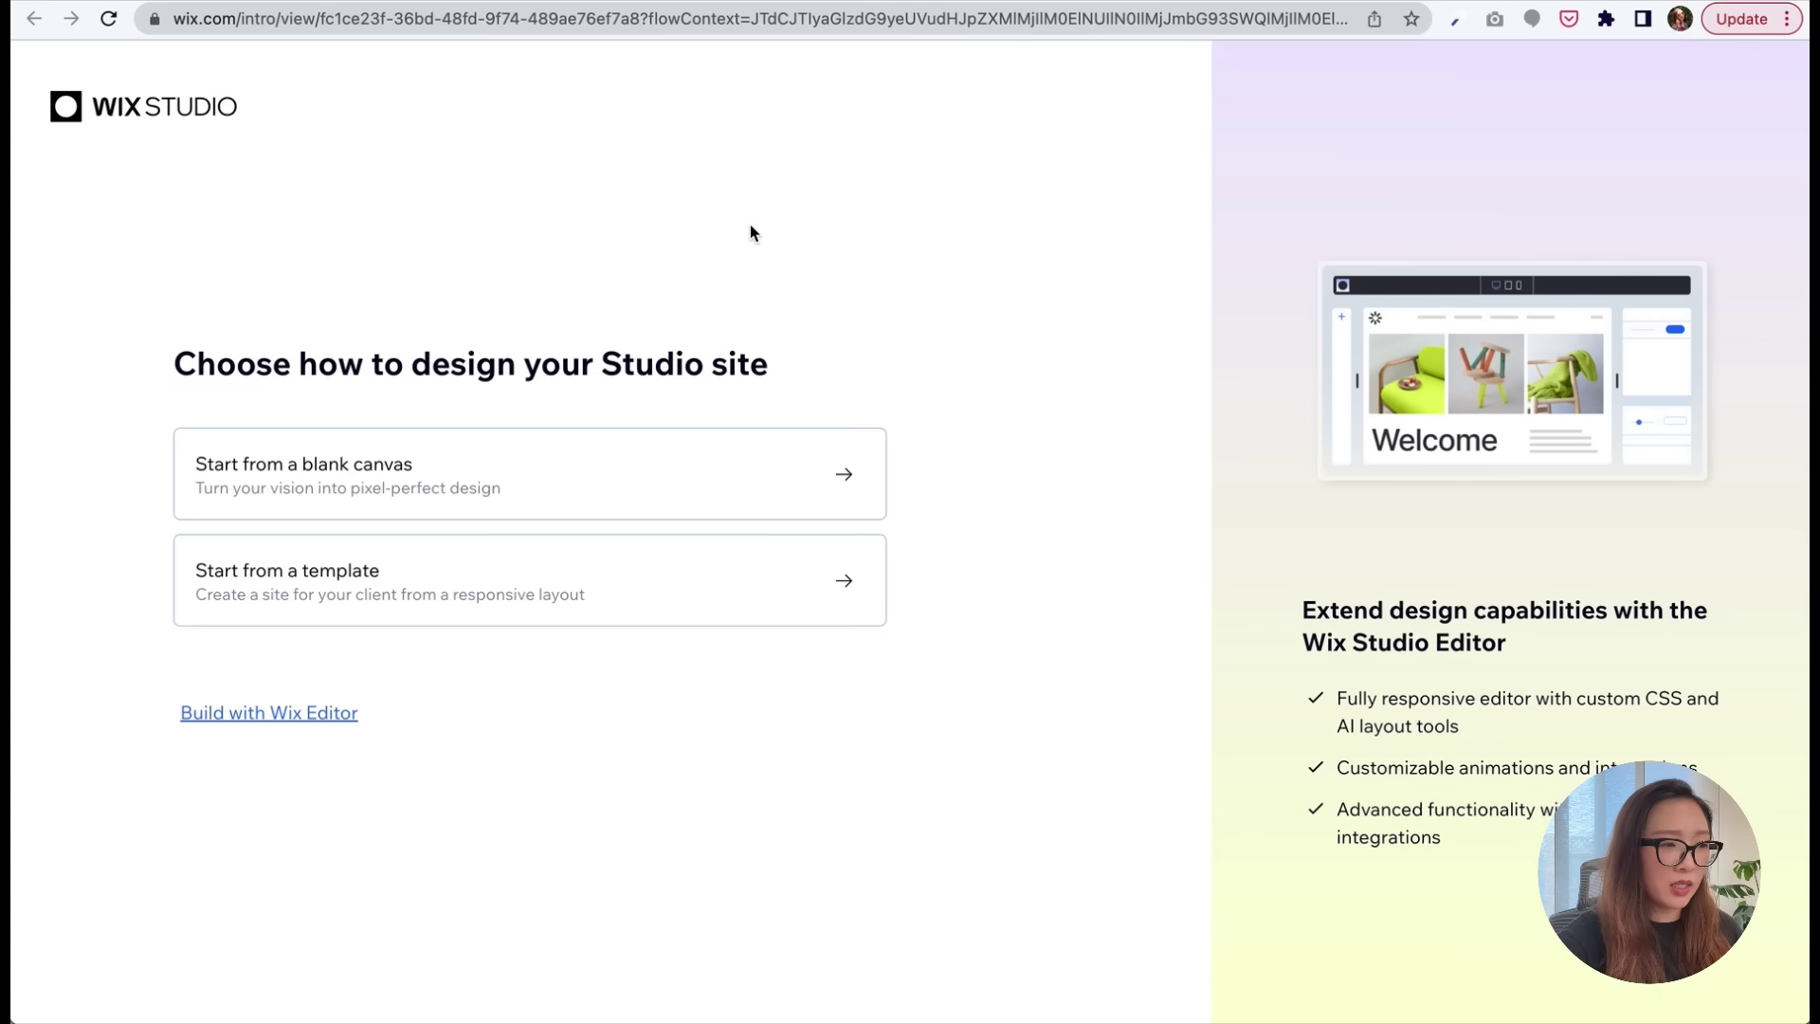
pyautogui.click(599, 586)
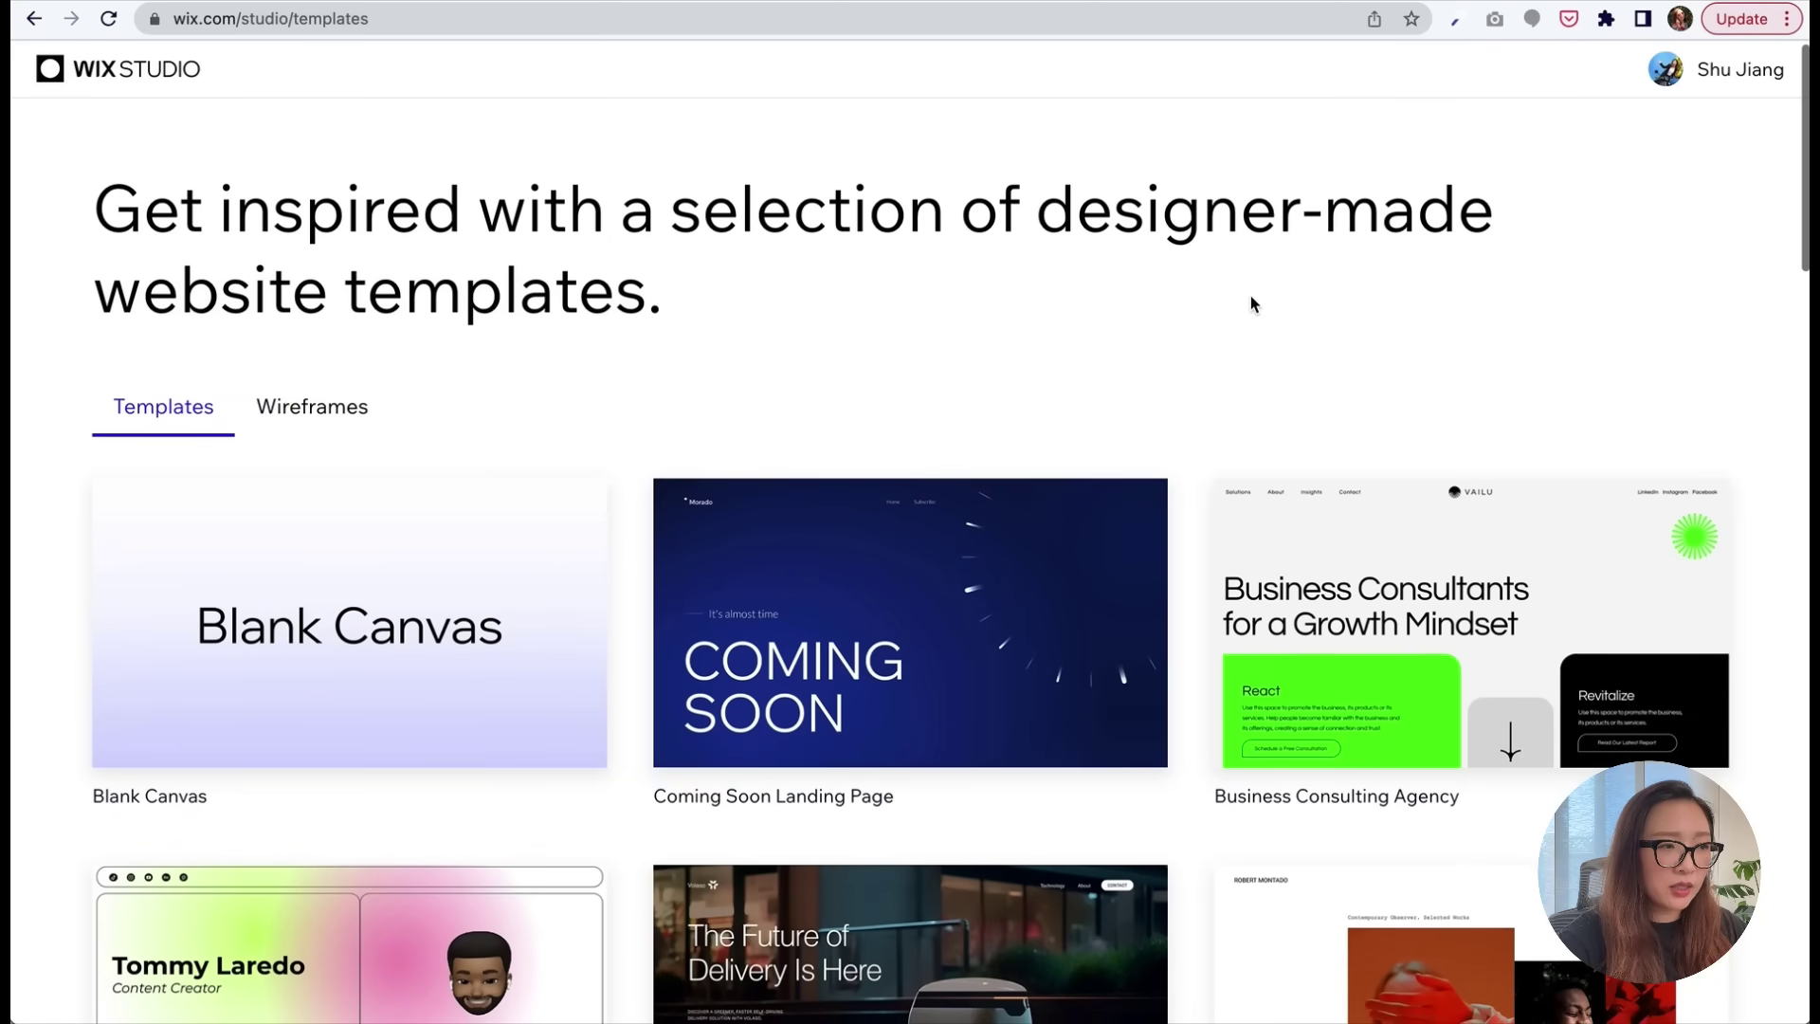
# - Browse the Wireframes starter layouts in the template gallery
pyautogui.scroll(-3, 1252, 304)
pyautogui.scroll(-2, 1251, 296)
pyautogui.scroll(5, 1119, 294)
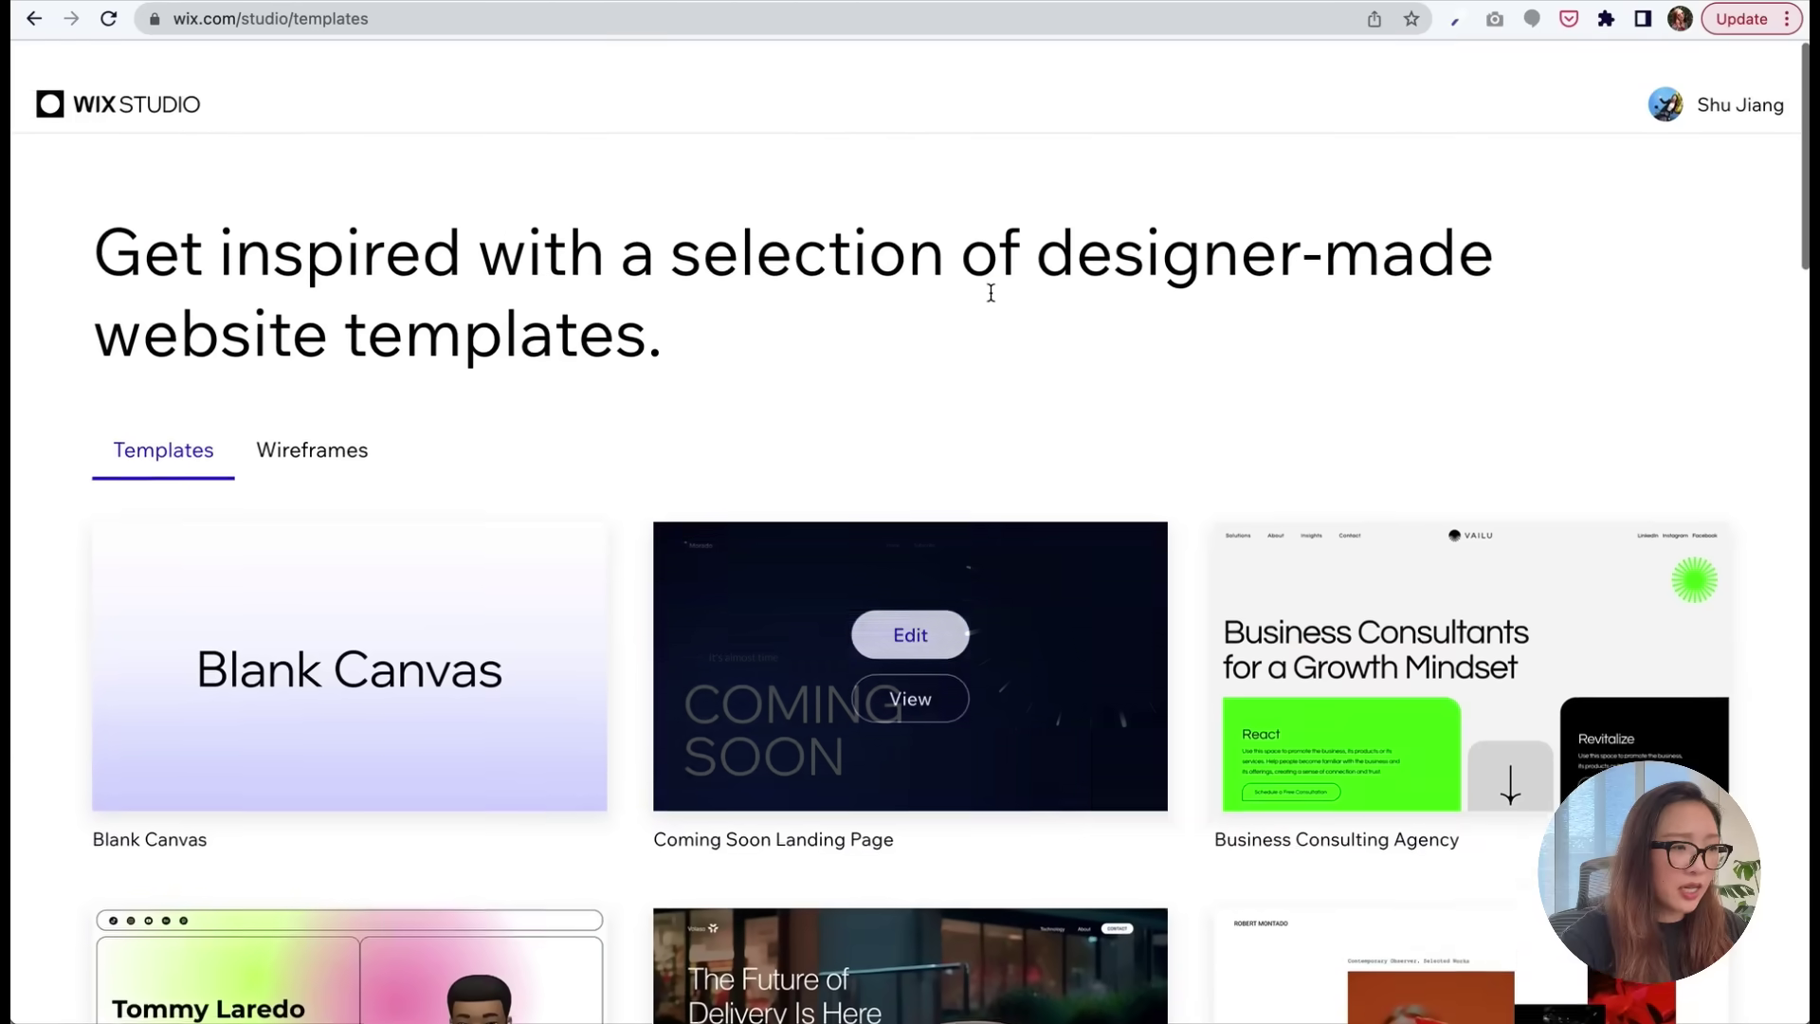
pyautogui.click(319, 434)
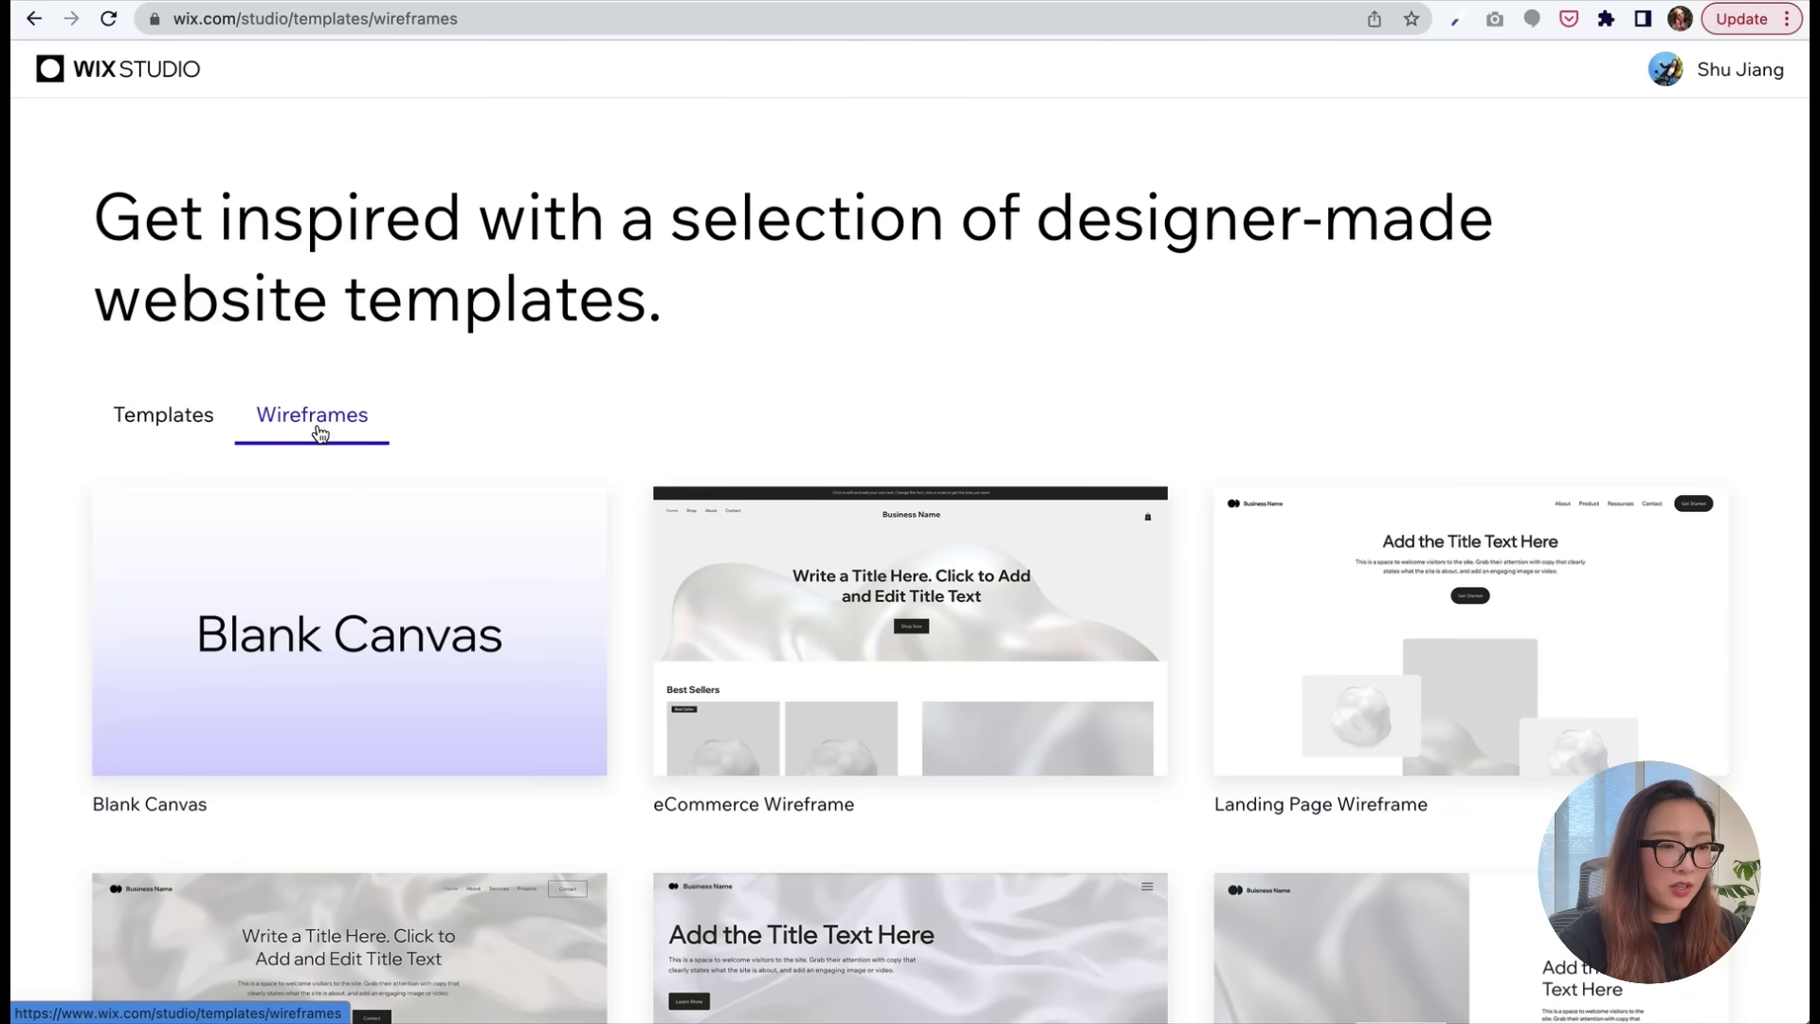
pyautogui.moveTo(777, 698)
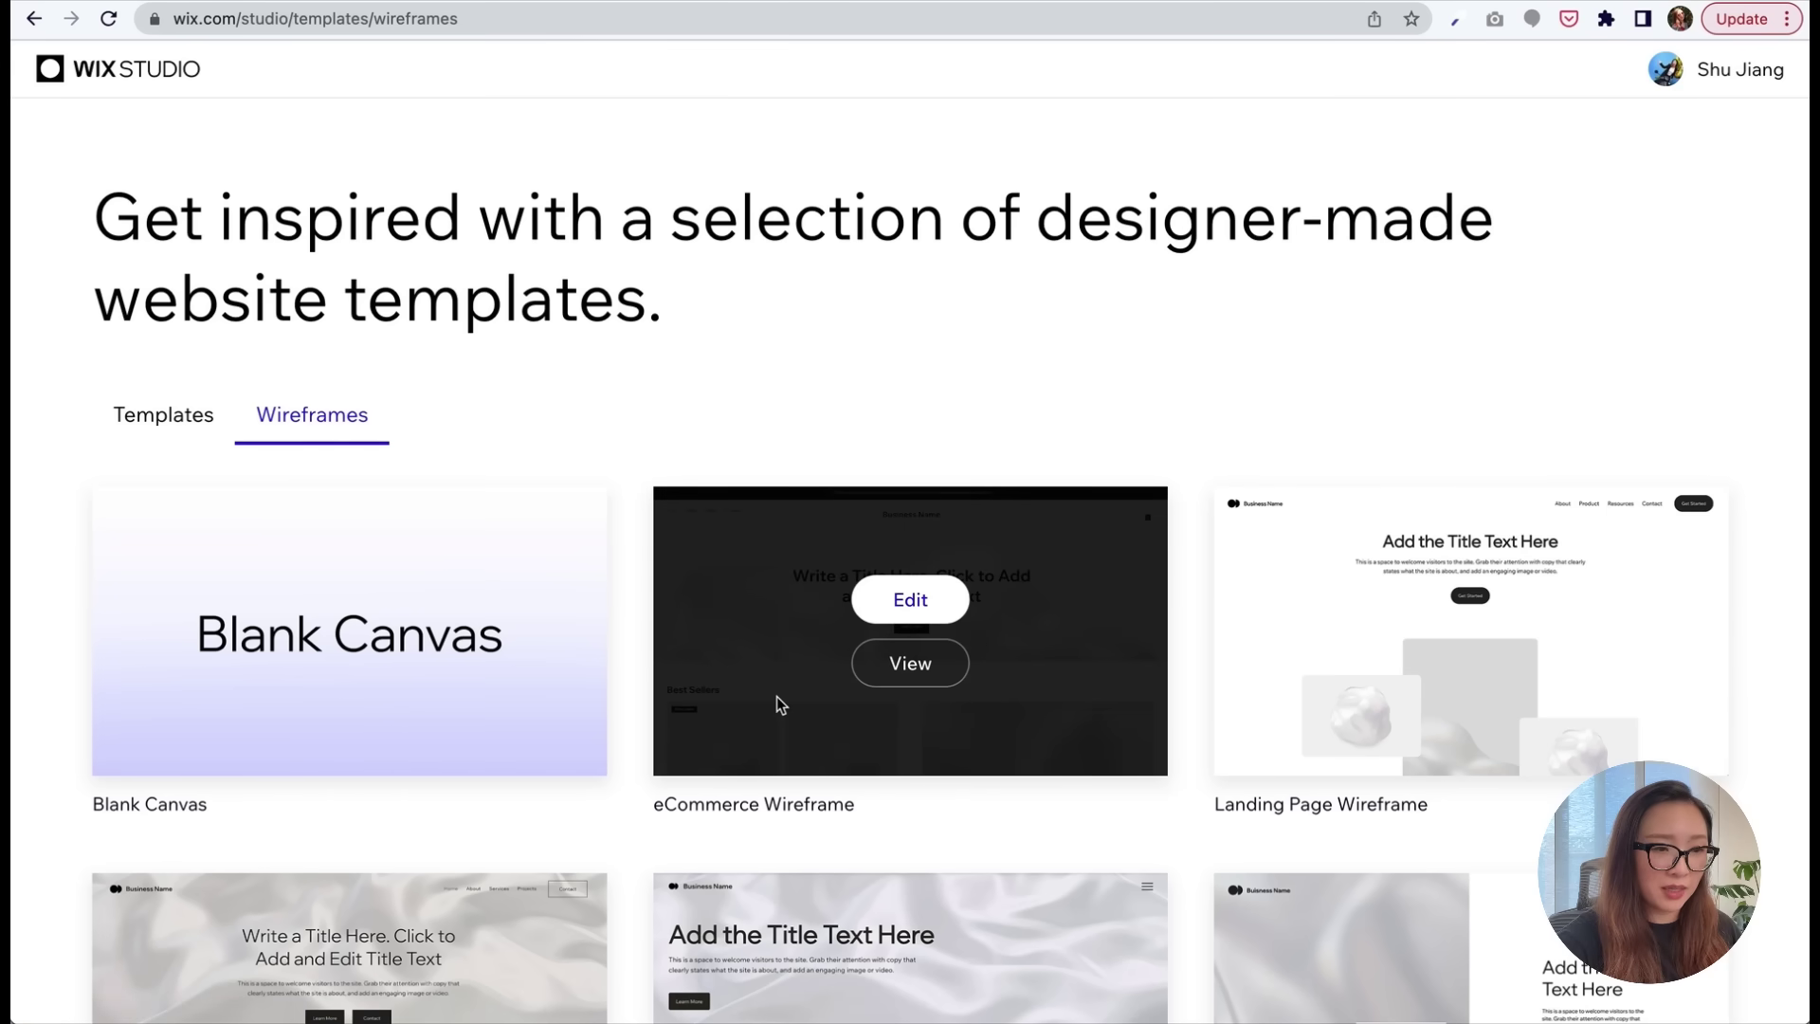
pyautogui.scroll(-6, 776, 698)
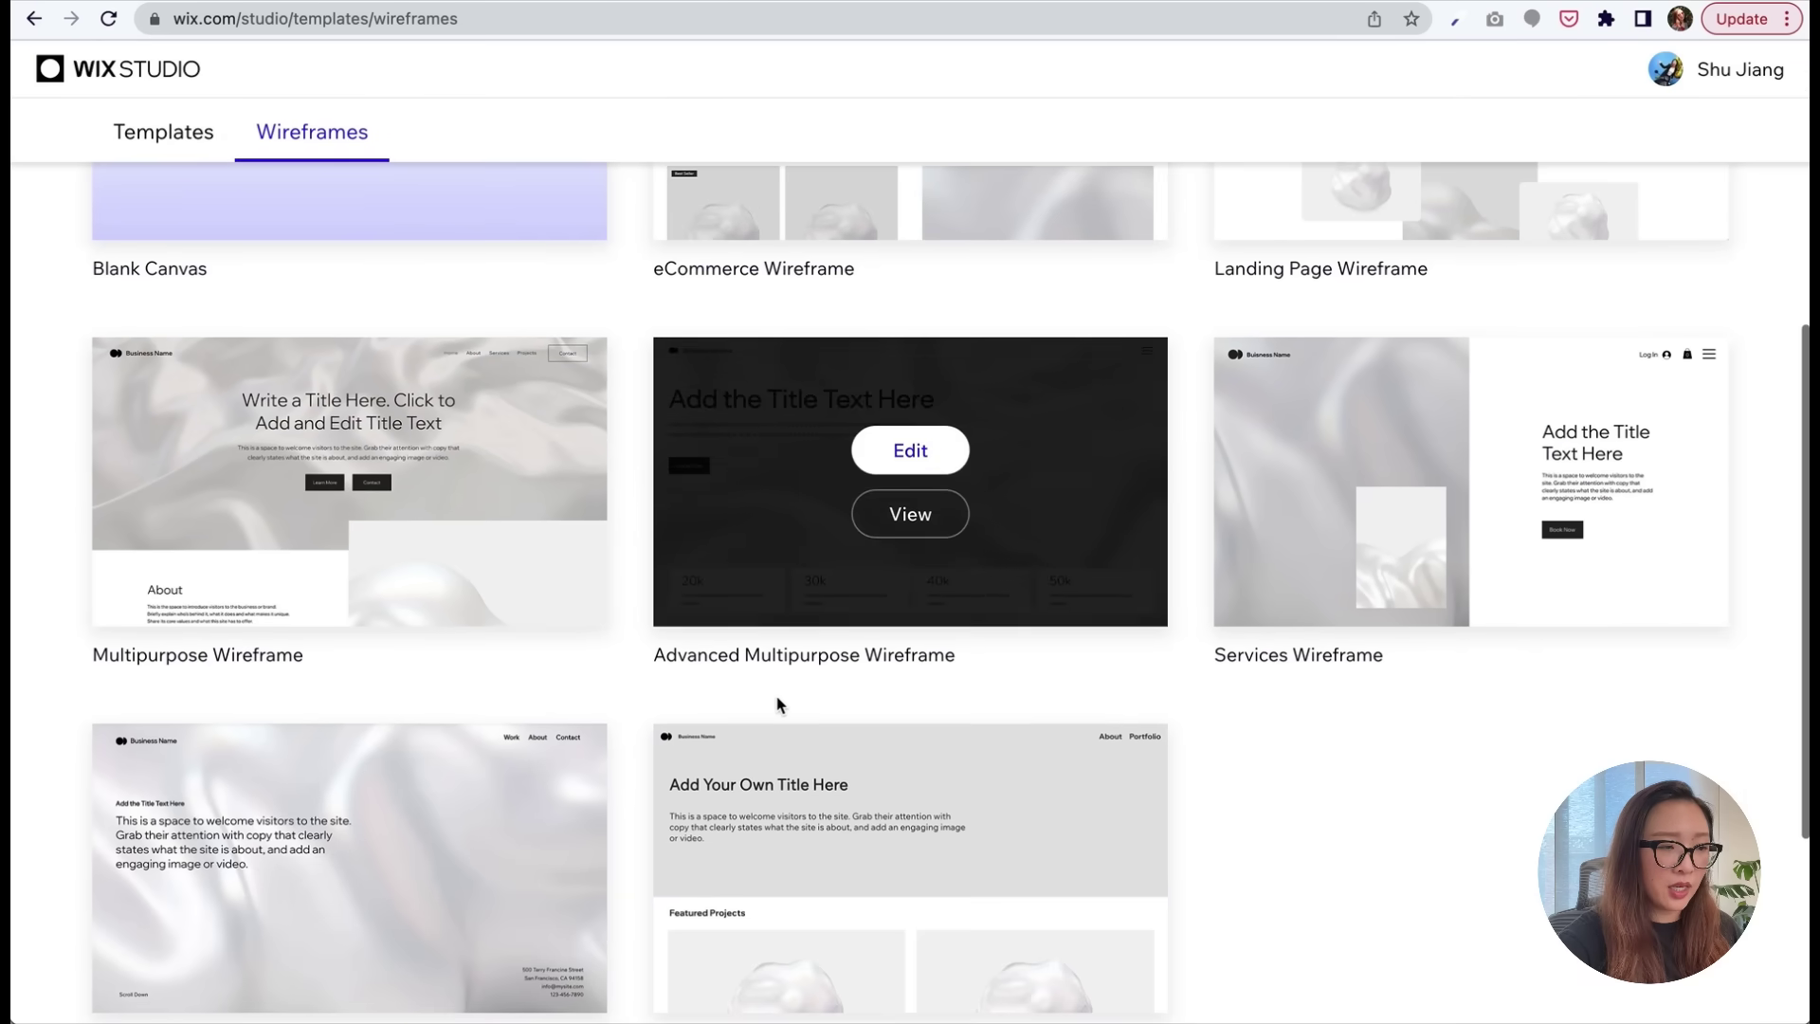
pyautogui.scroll(-4, 776, 704)
pyautogui.scroll(10, 776, 698)
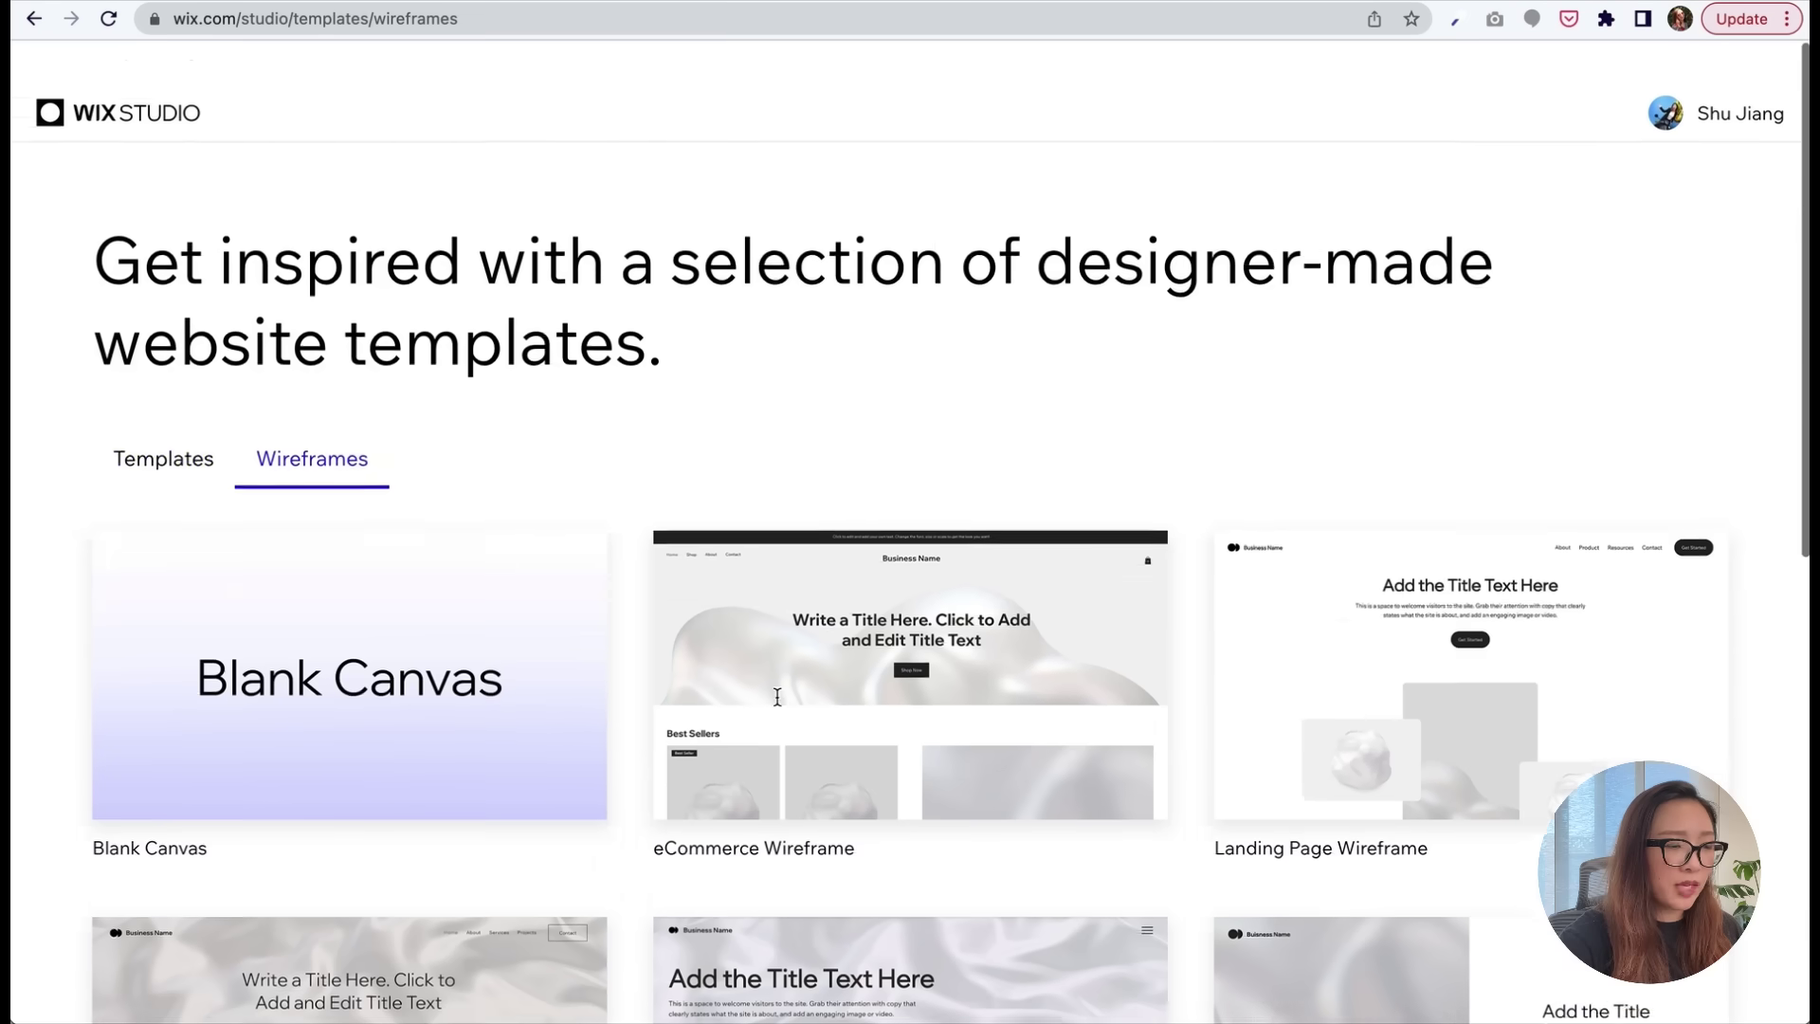
# - Return to the designed templates and scroll to the Marketing Agency template
pyautogui.click(165, 414)
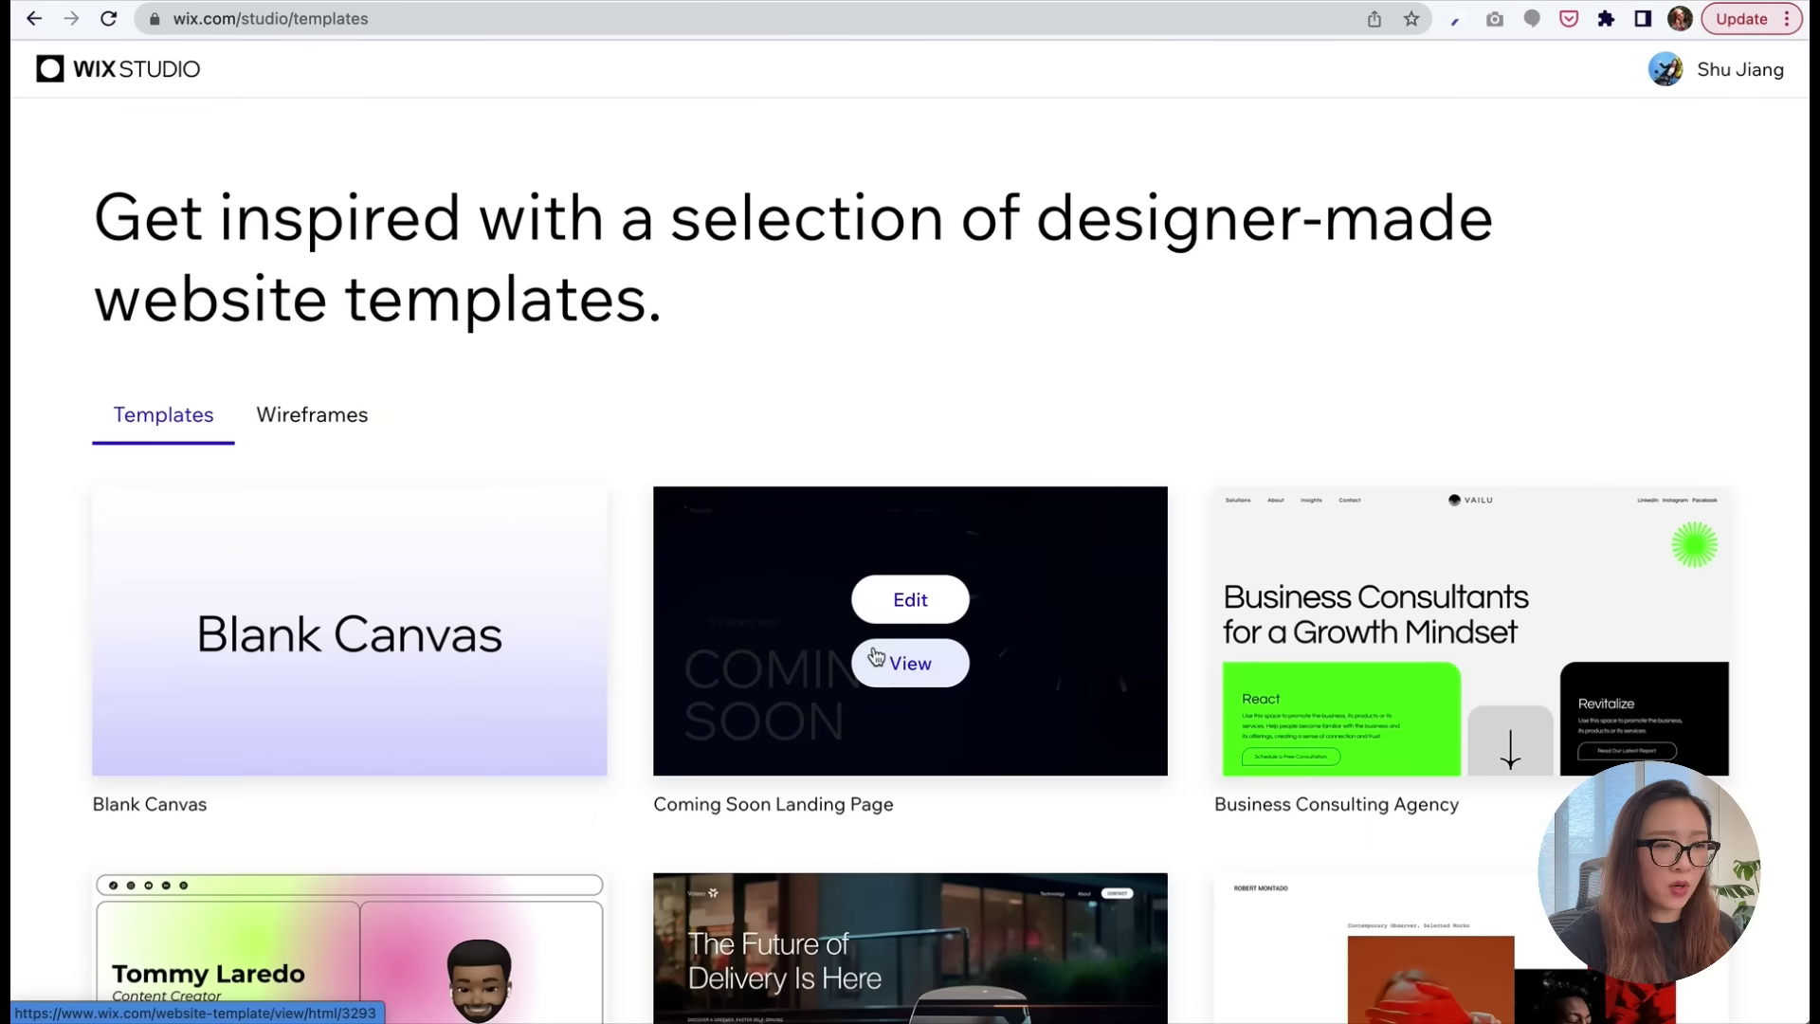
pyautogui.scroll(-3, 1276, 637)
pyautogui.scroll(-5, 1276, 635)
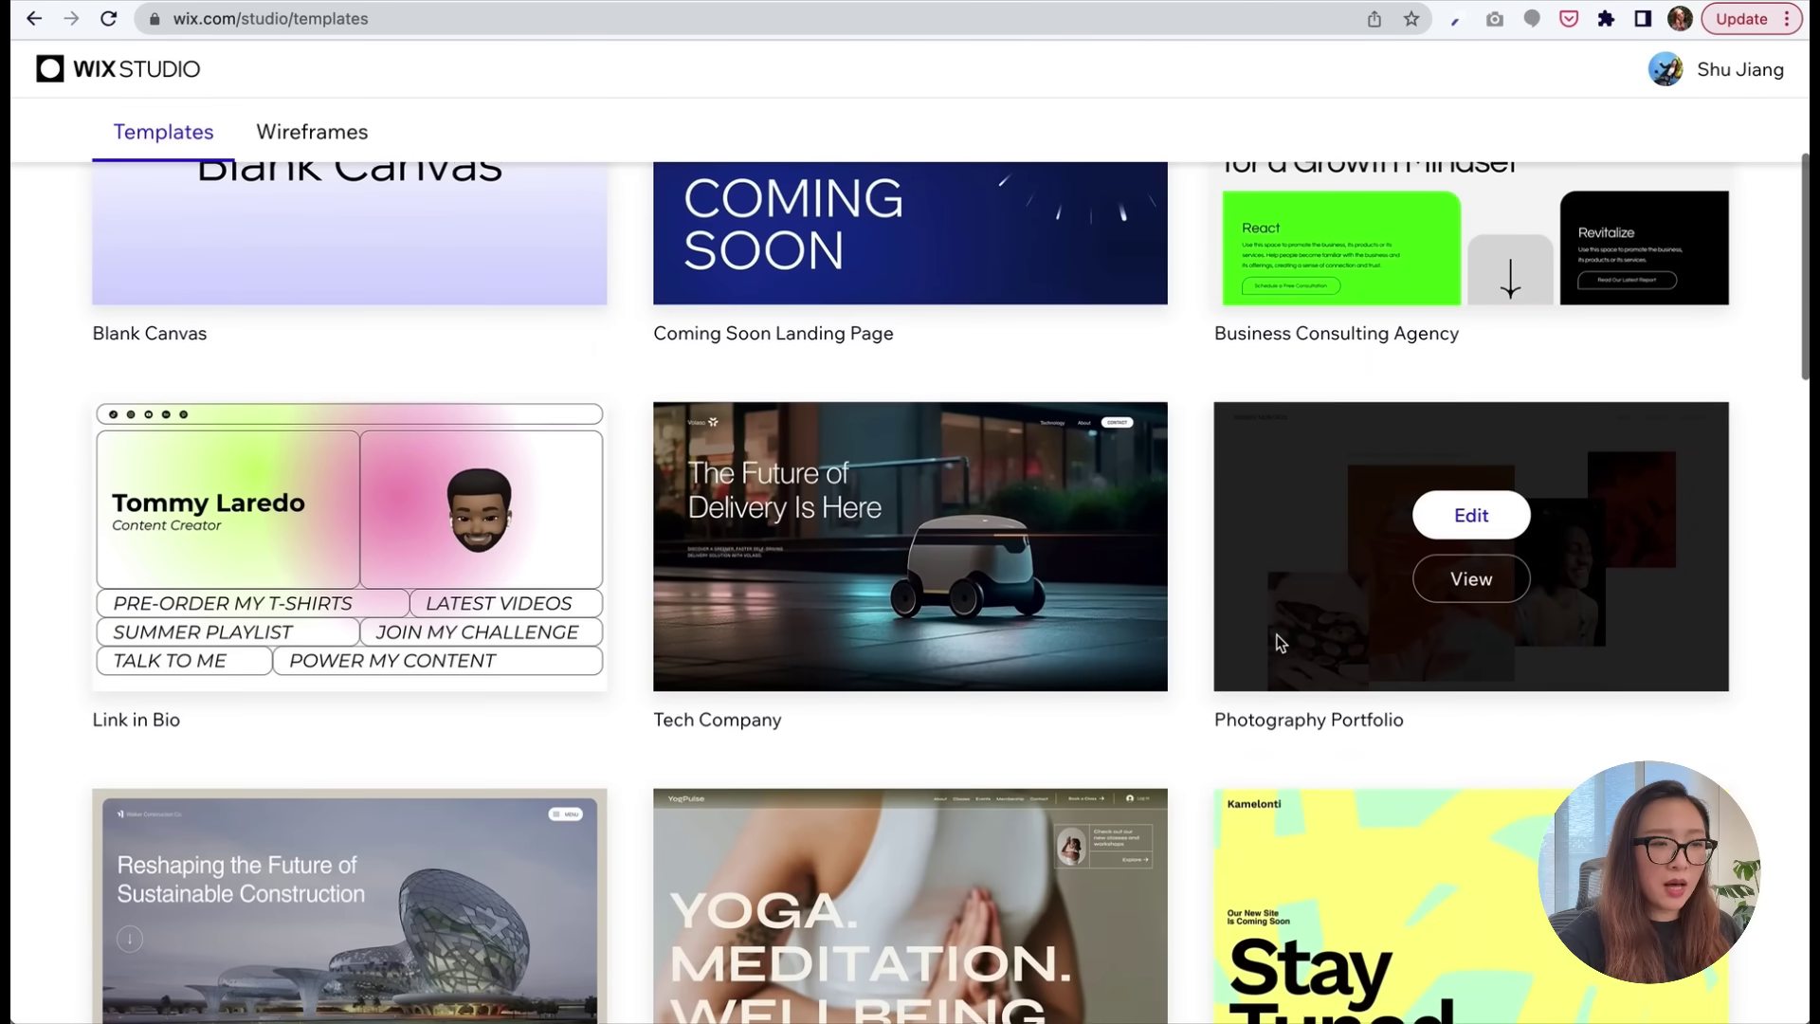
pyautogui.scroll(-2, 1280, 643)
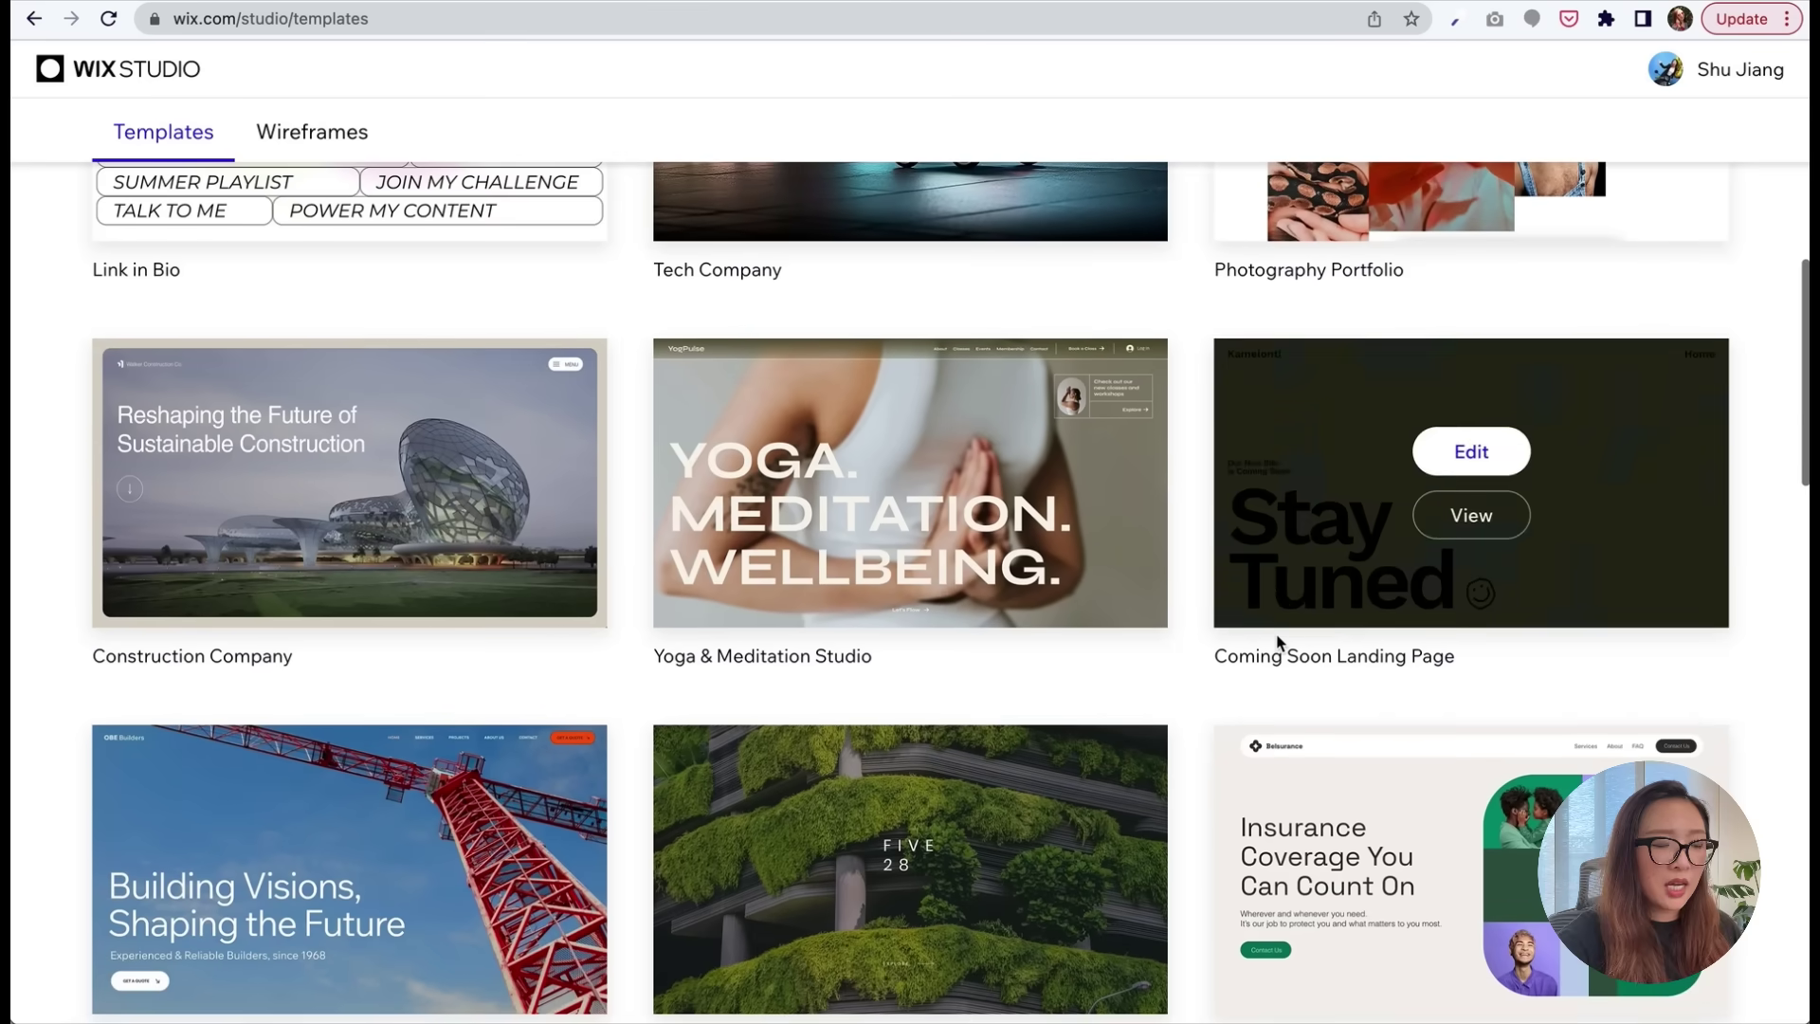
pyautogui.scroll(-6, 1280, 642)
pyautogui.scroll(-2, 1281, 642)
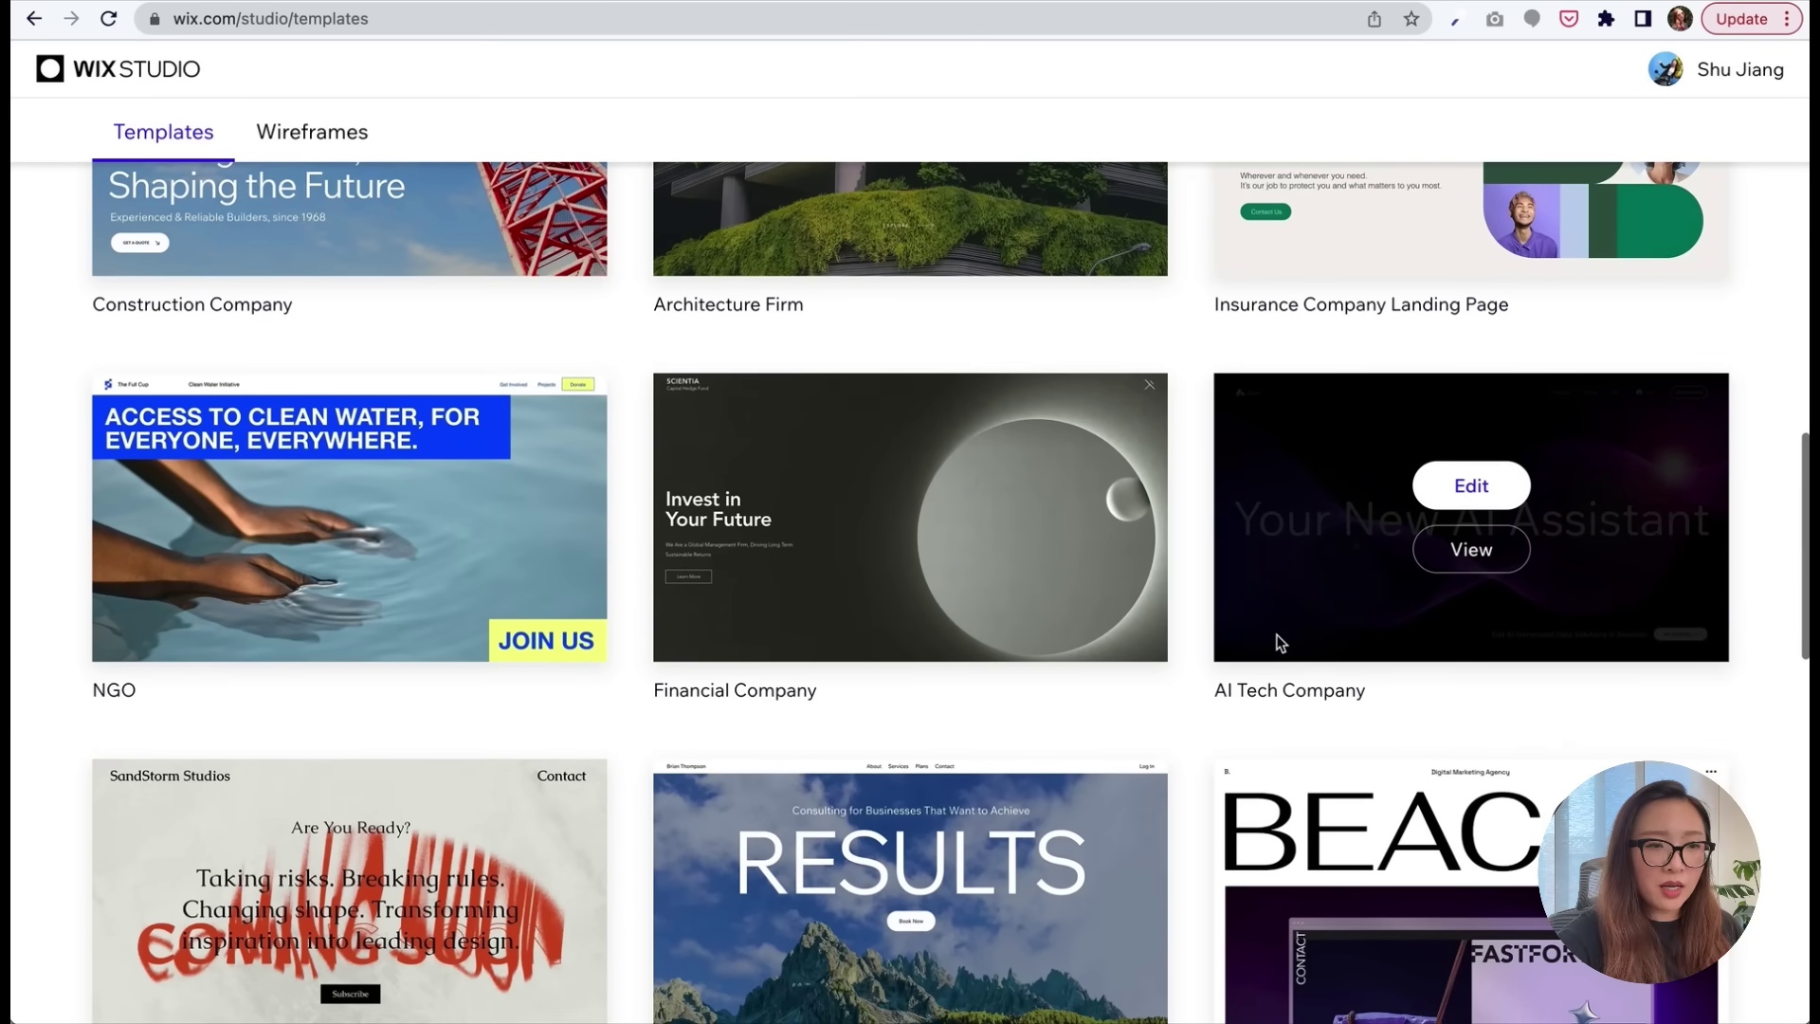
pyautogui.scroll(-3, 1280, 643)
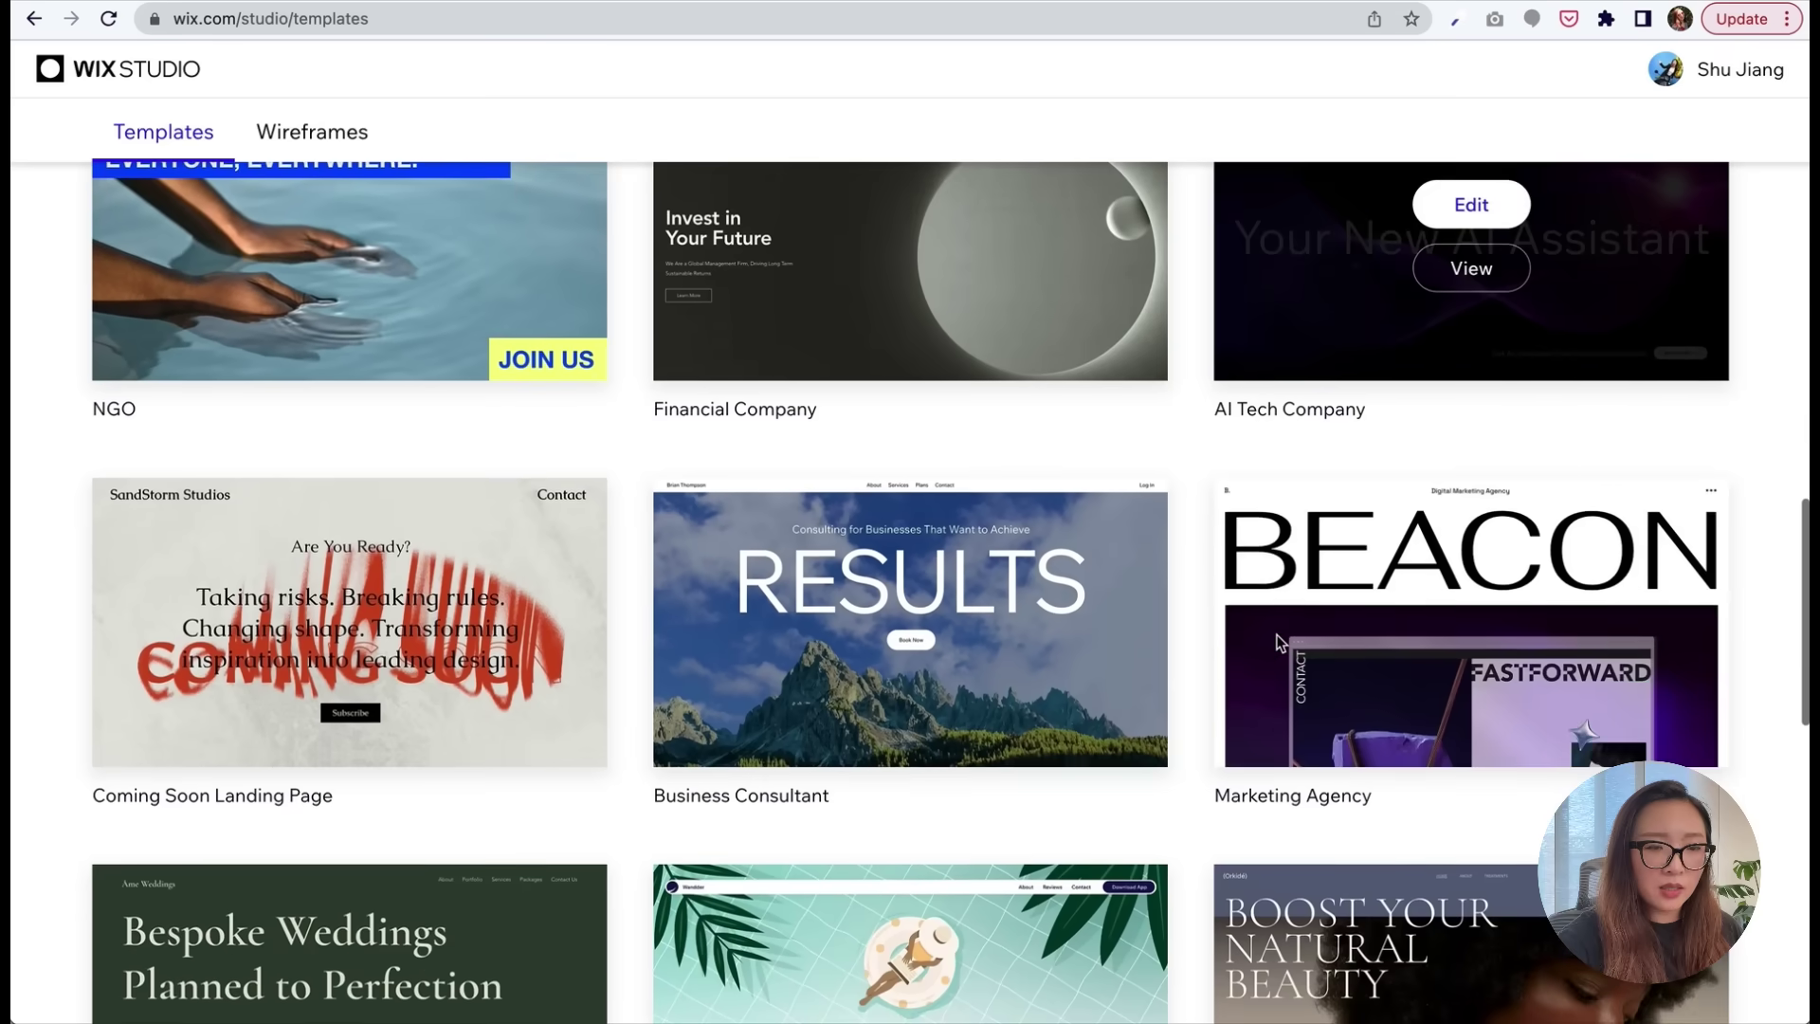
pyautogui.scroll(-5, 1276, 634)
pyautogui.scroll(1, 1276, 634)
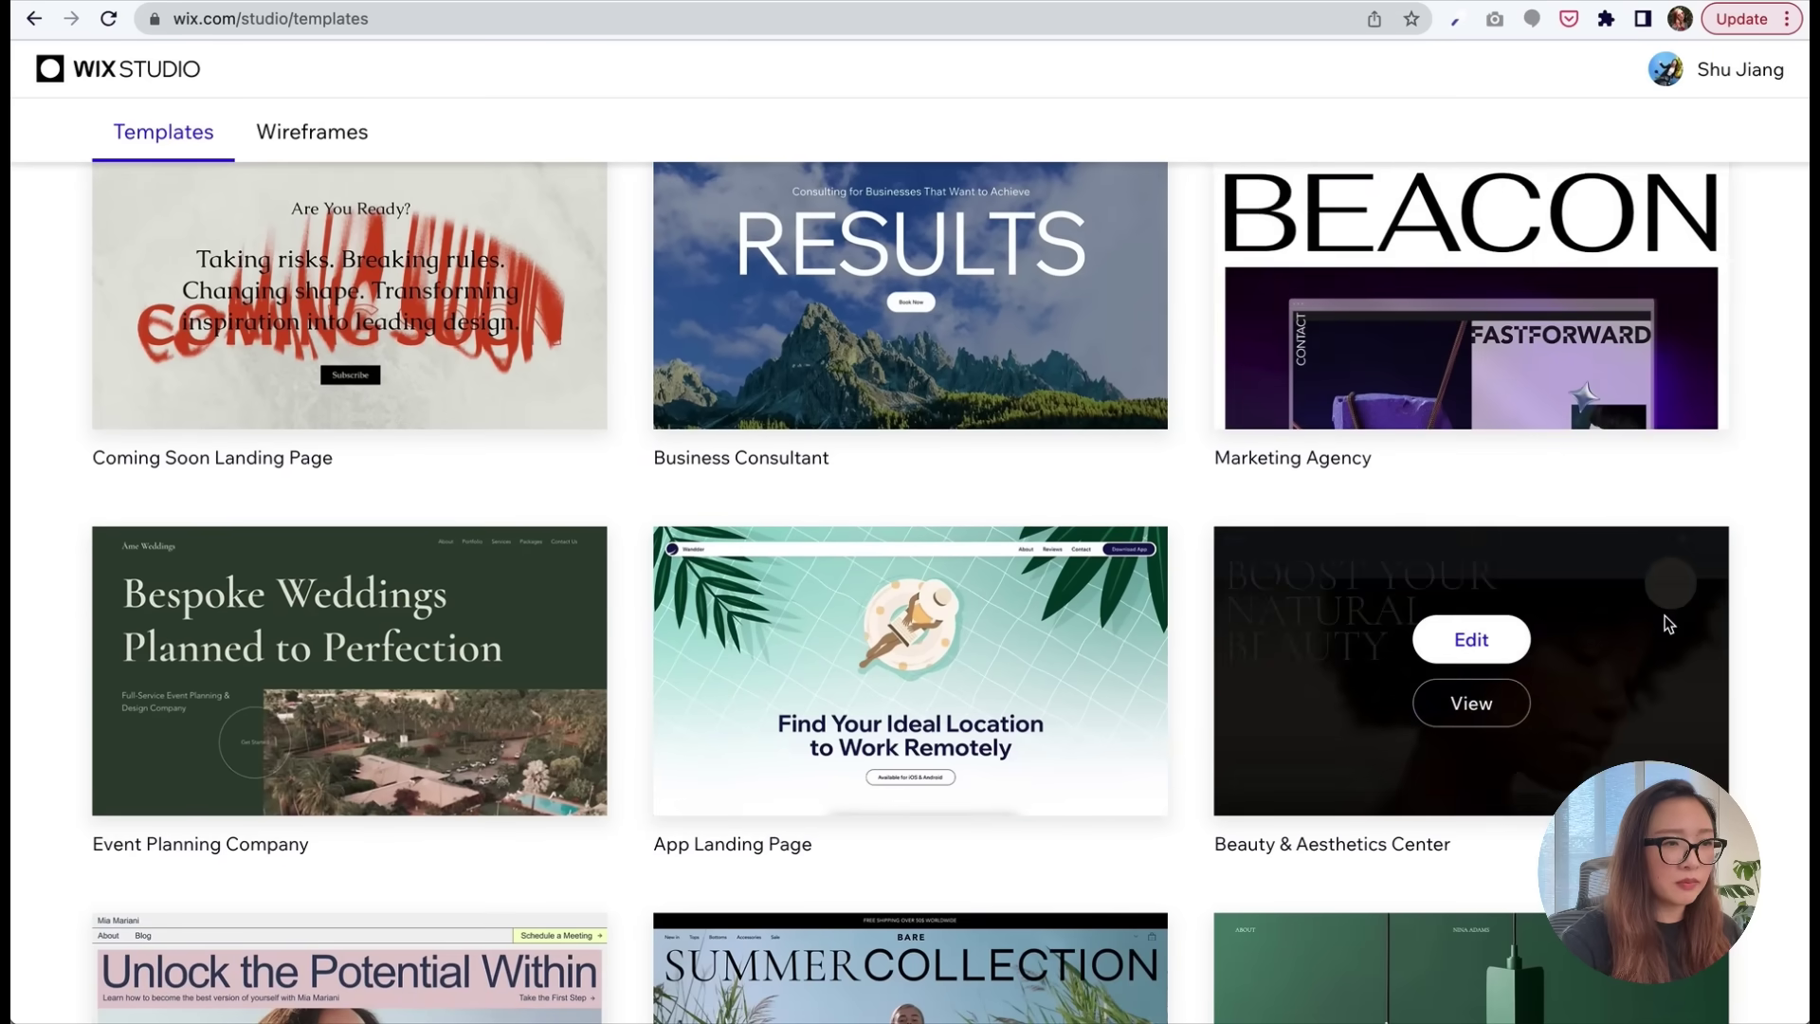
pyautogui.scroll(1, 1650, 474)
pyautogui.click(1475, 397)
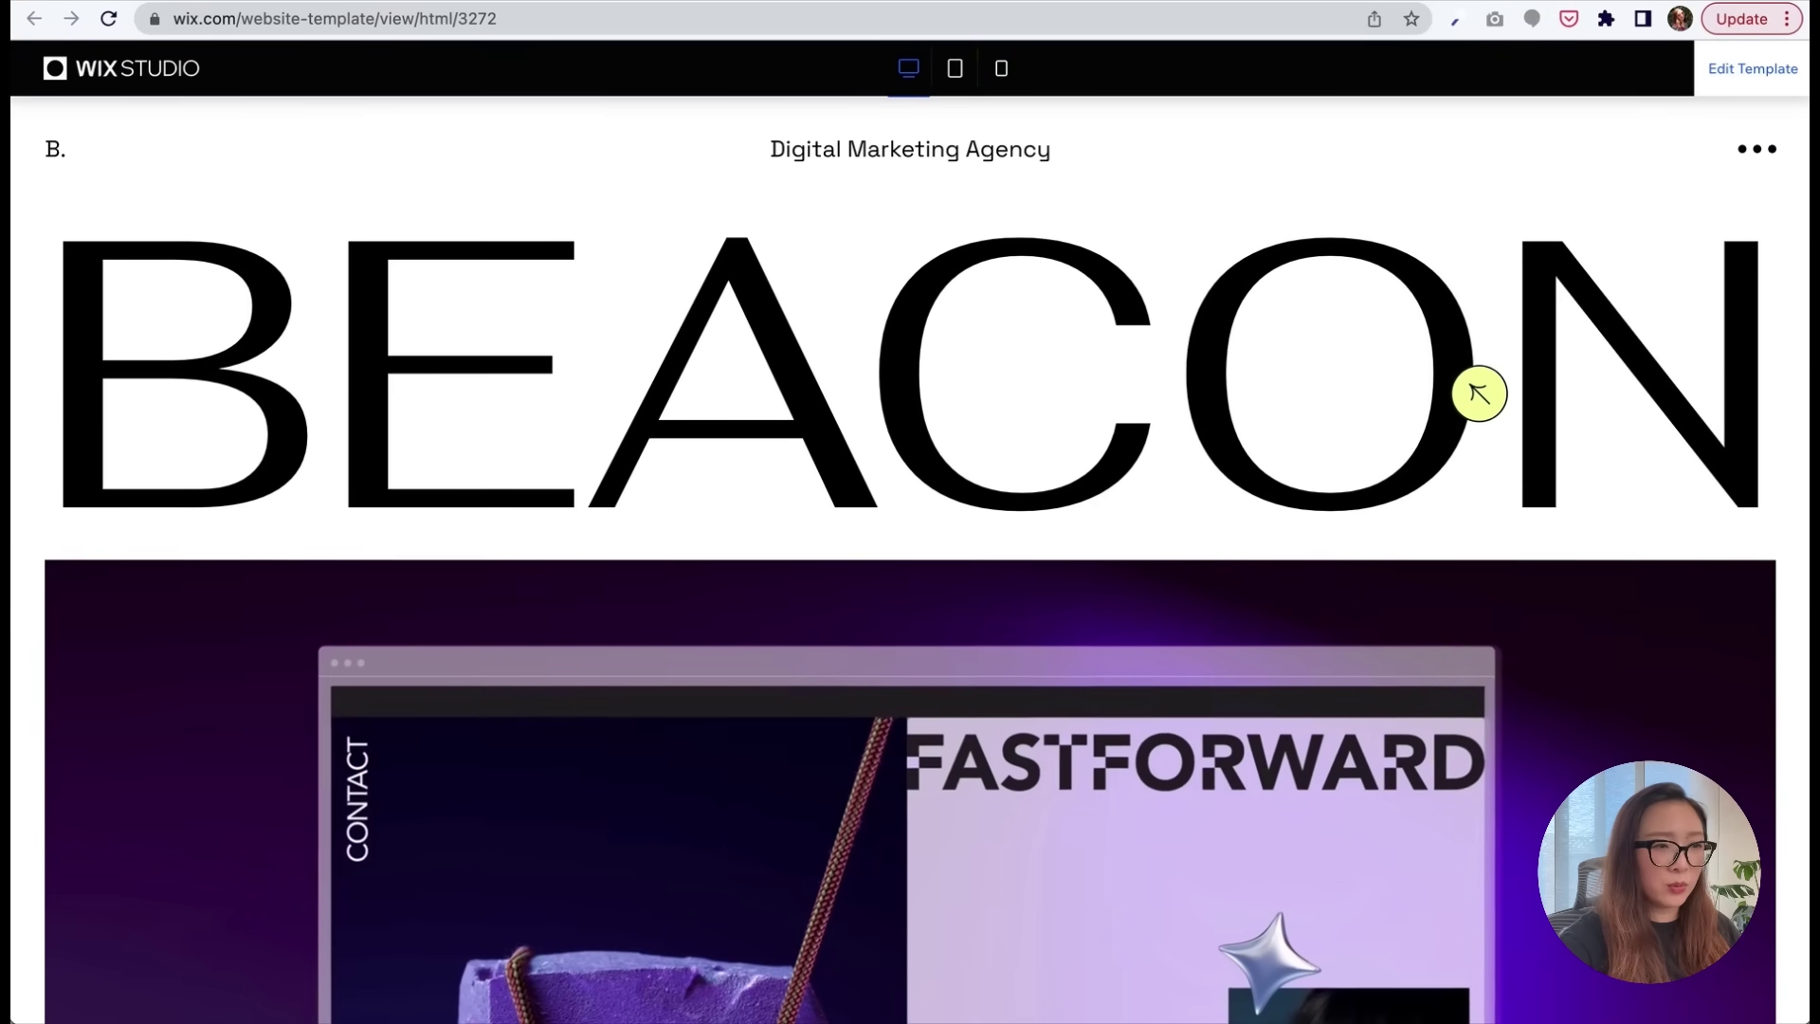
pyautogui.scroll(-7, 1479, 393)
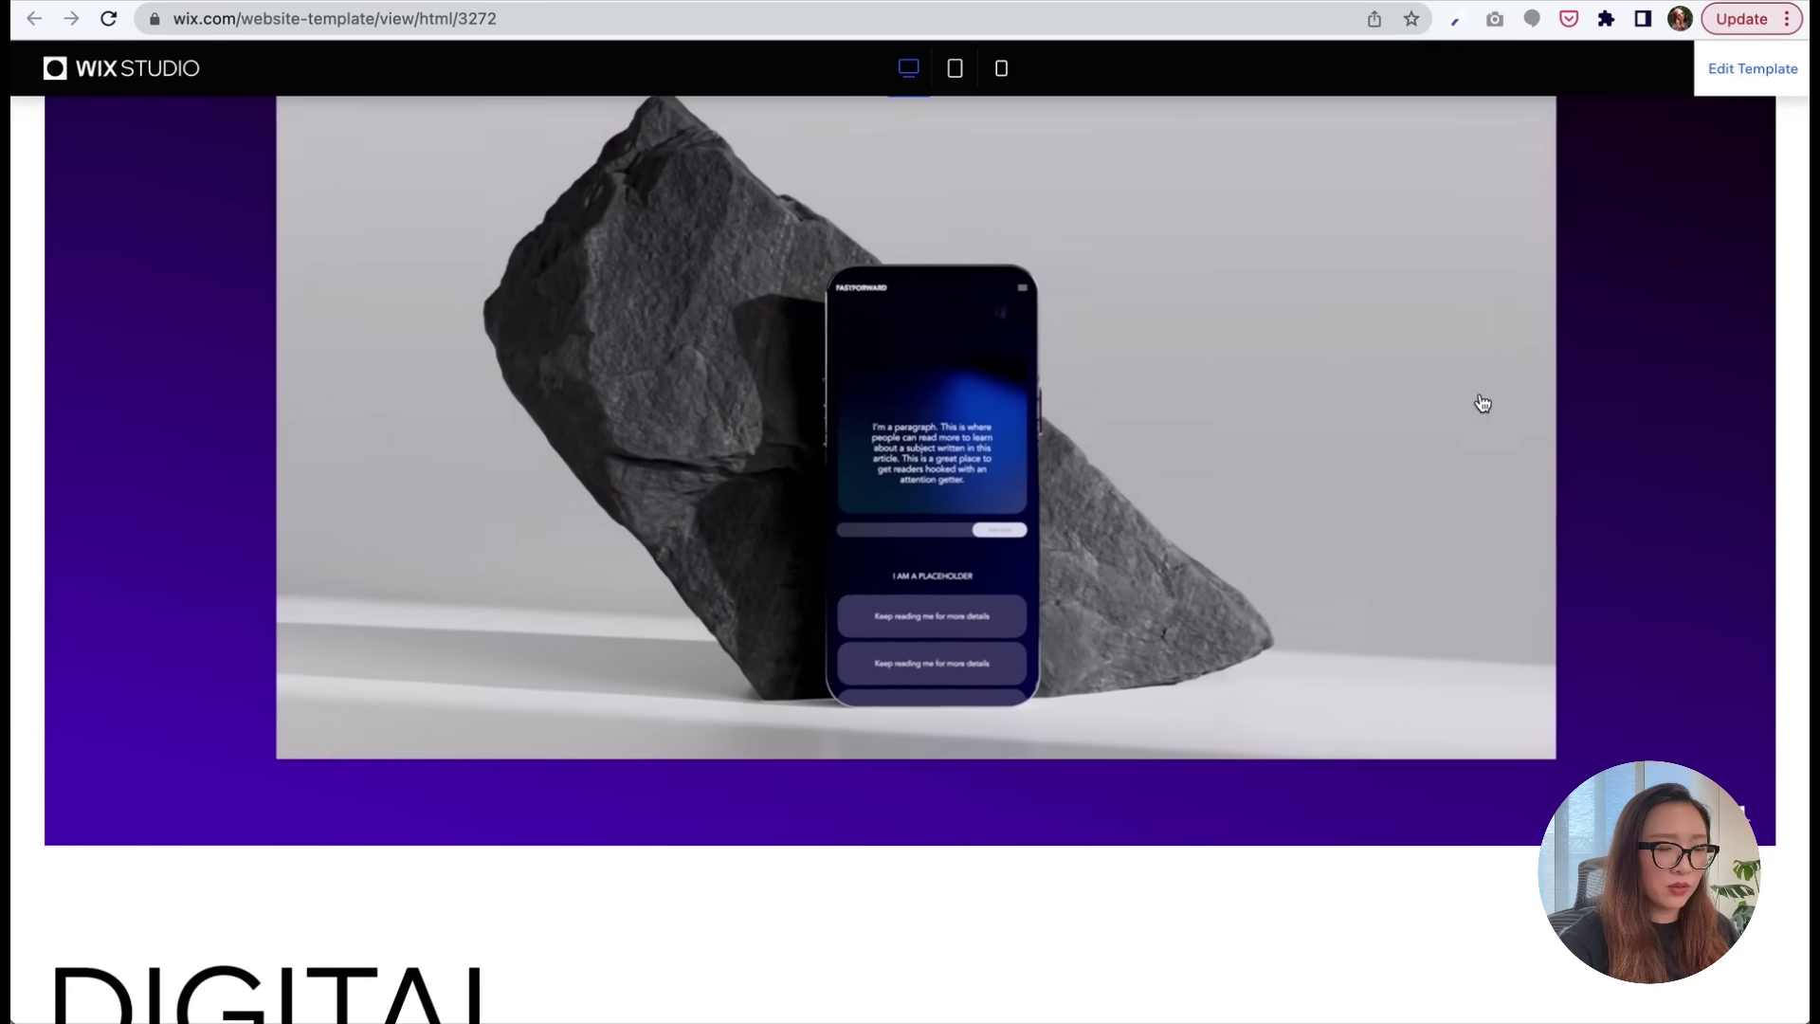
pyautogui.scroll(-8, 1483, 403)
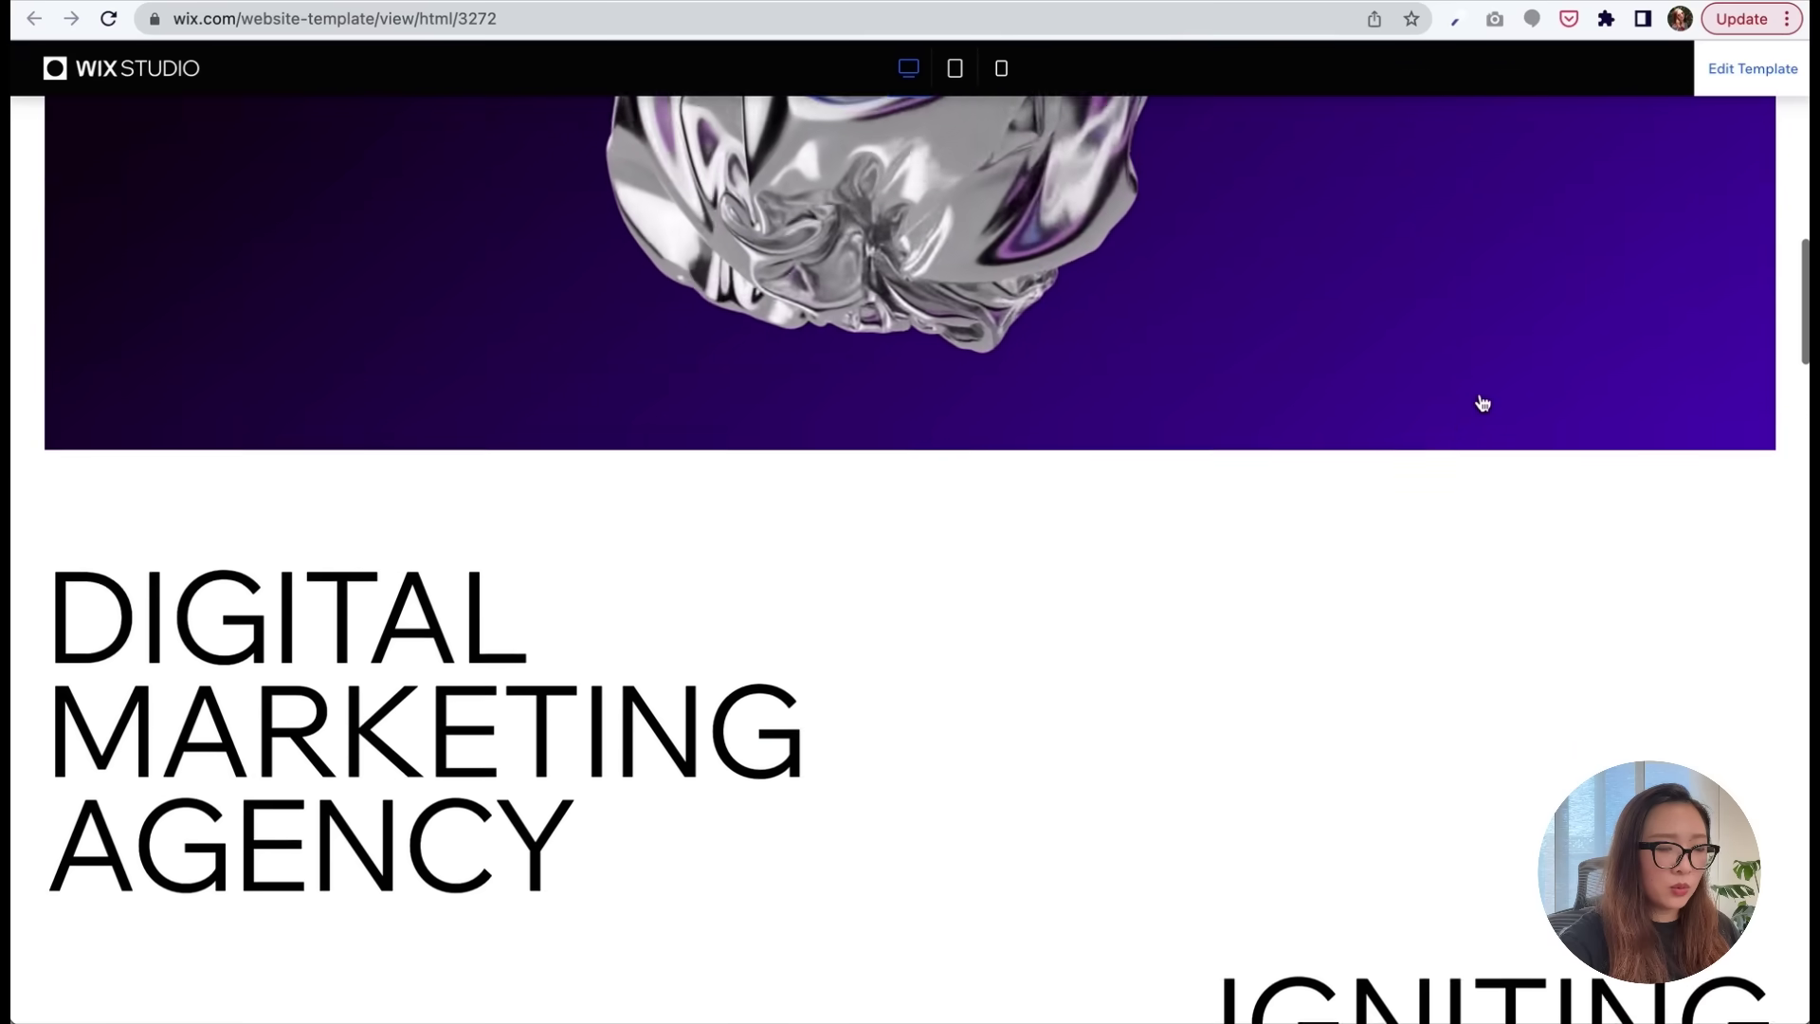
pyautogui.scroll(-5, 1479, 394)
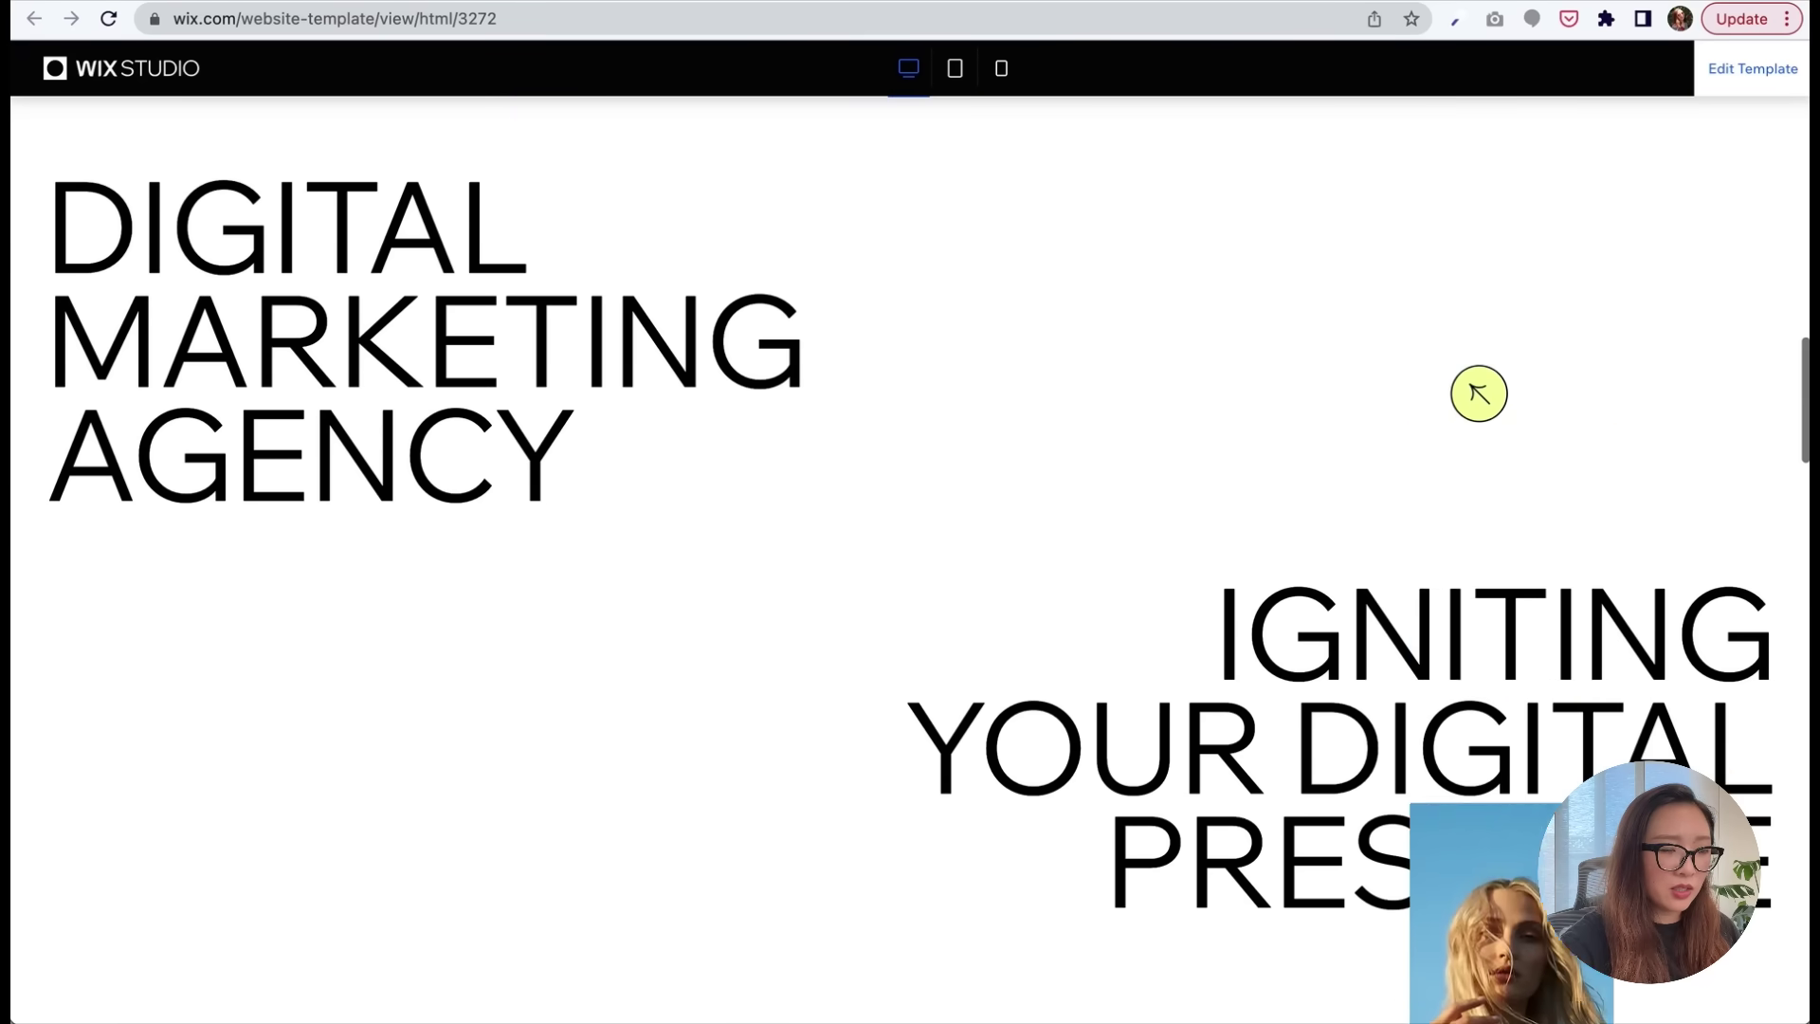
pyautogui.scroll(-7, 1479, 394)
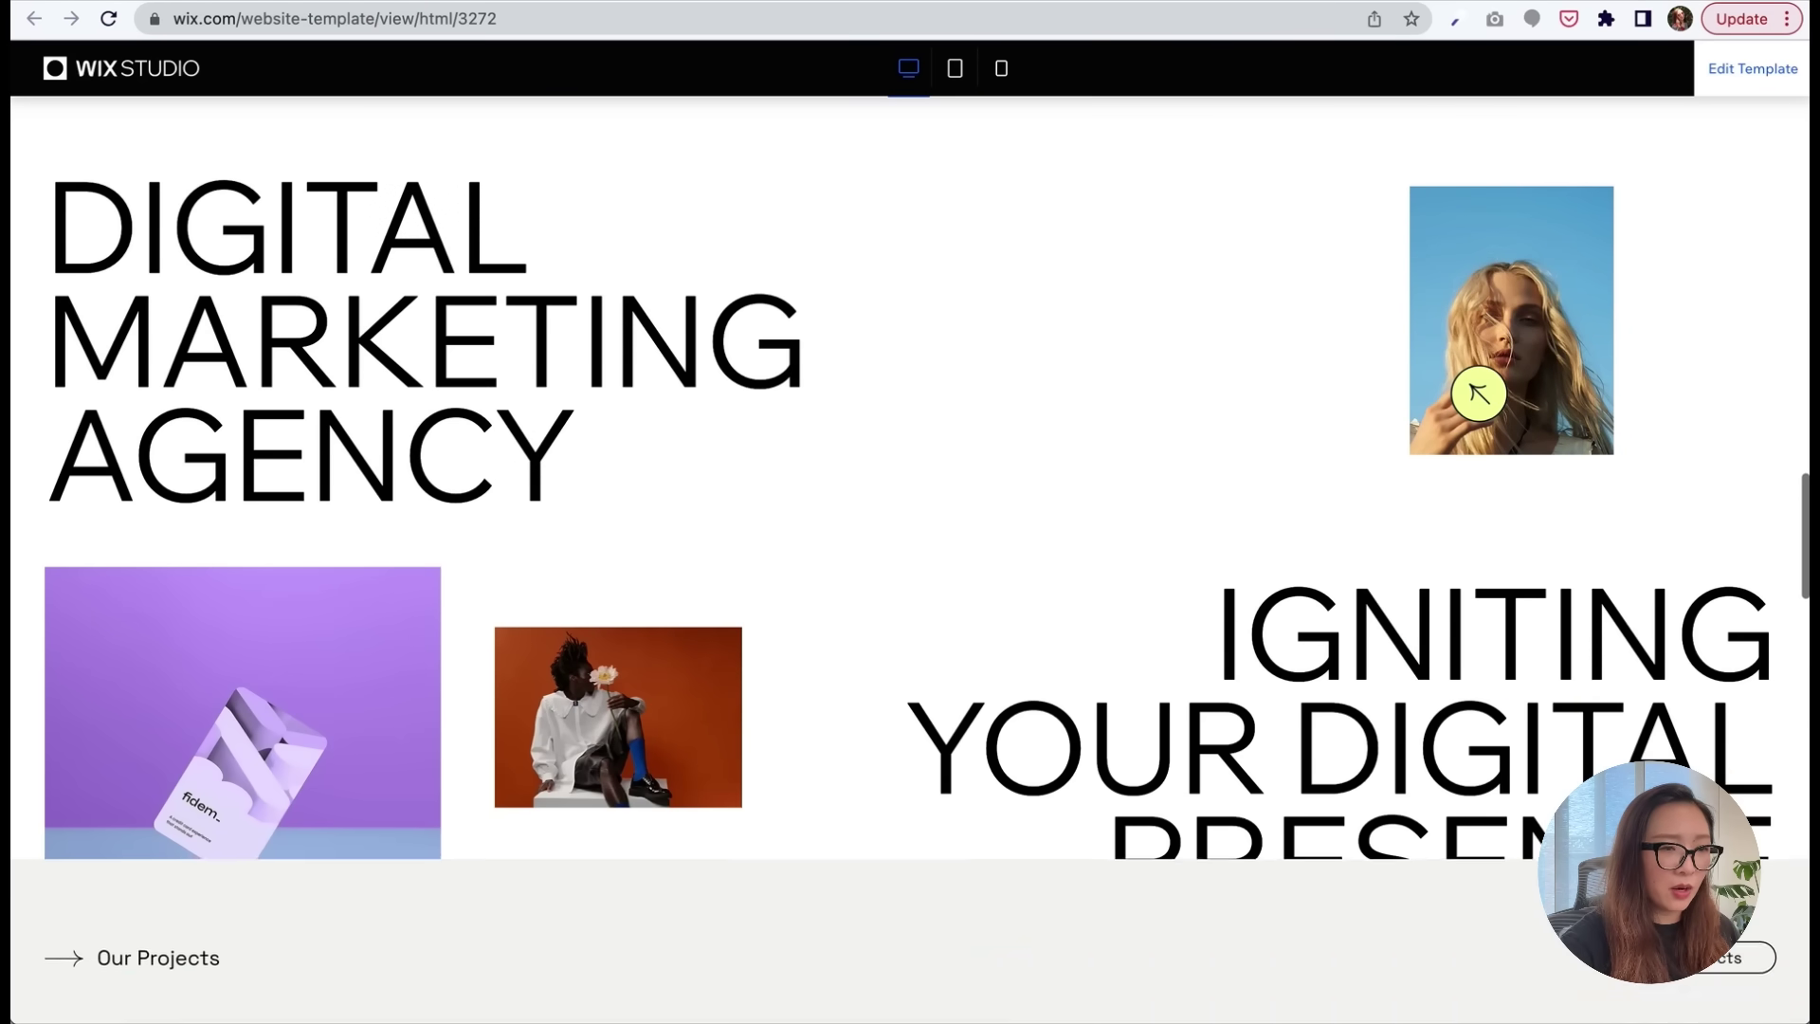
pyautogui.scroll(-3, 1479, 394)
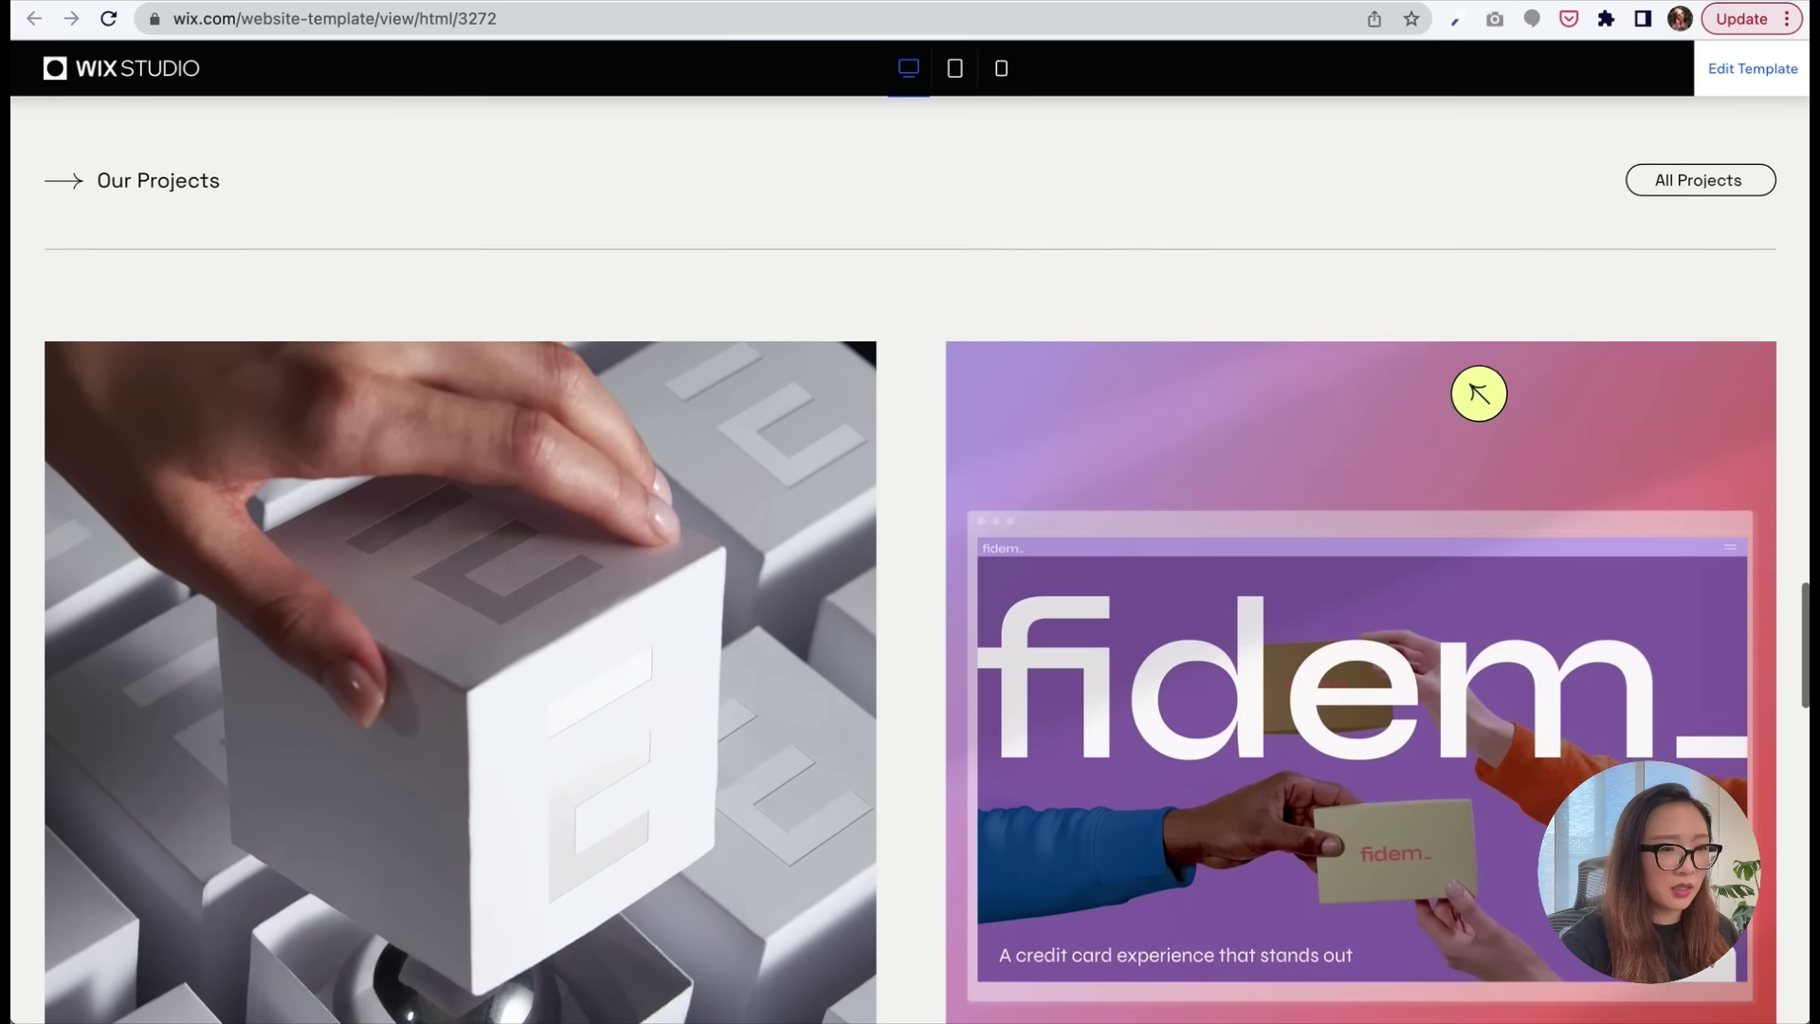
pyautogui.scroll(-1, 1480, 398)
pyautogui.scroll(-15, 1482, 402)
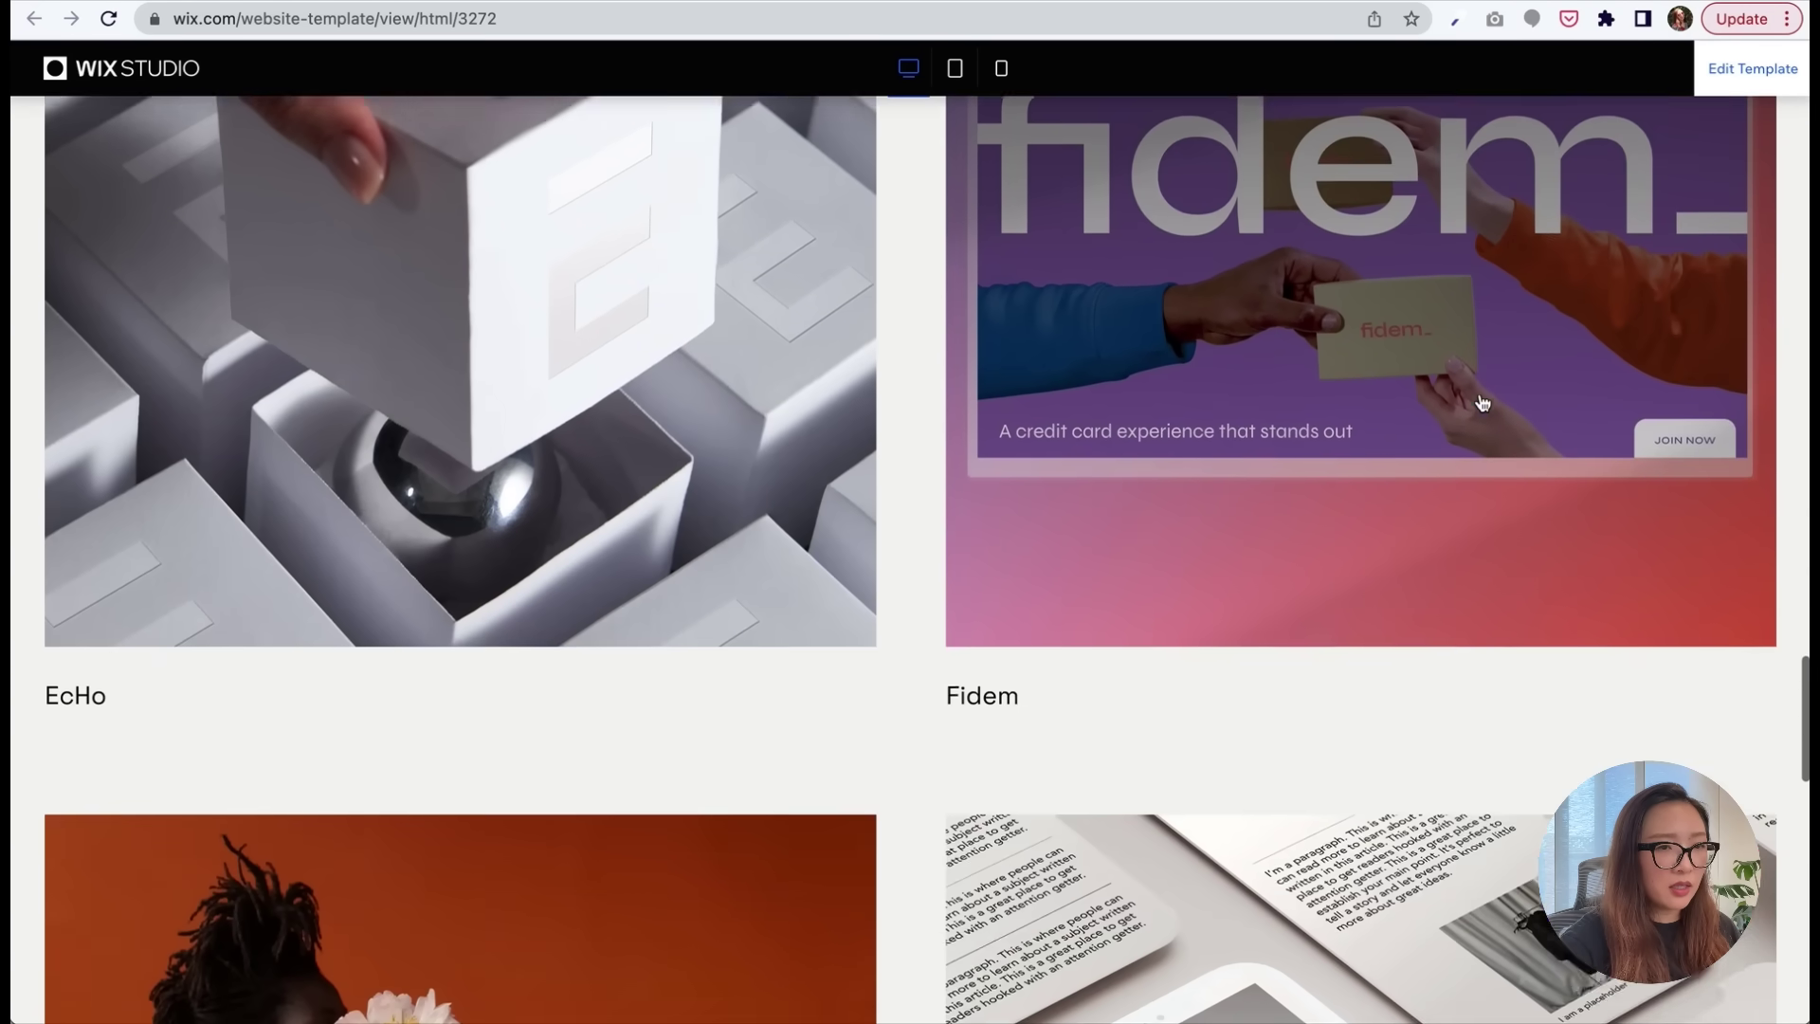
pyautogui.scroll(-2, 1482, 402)
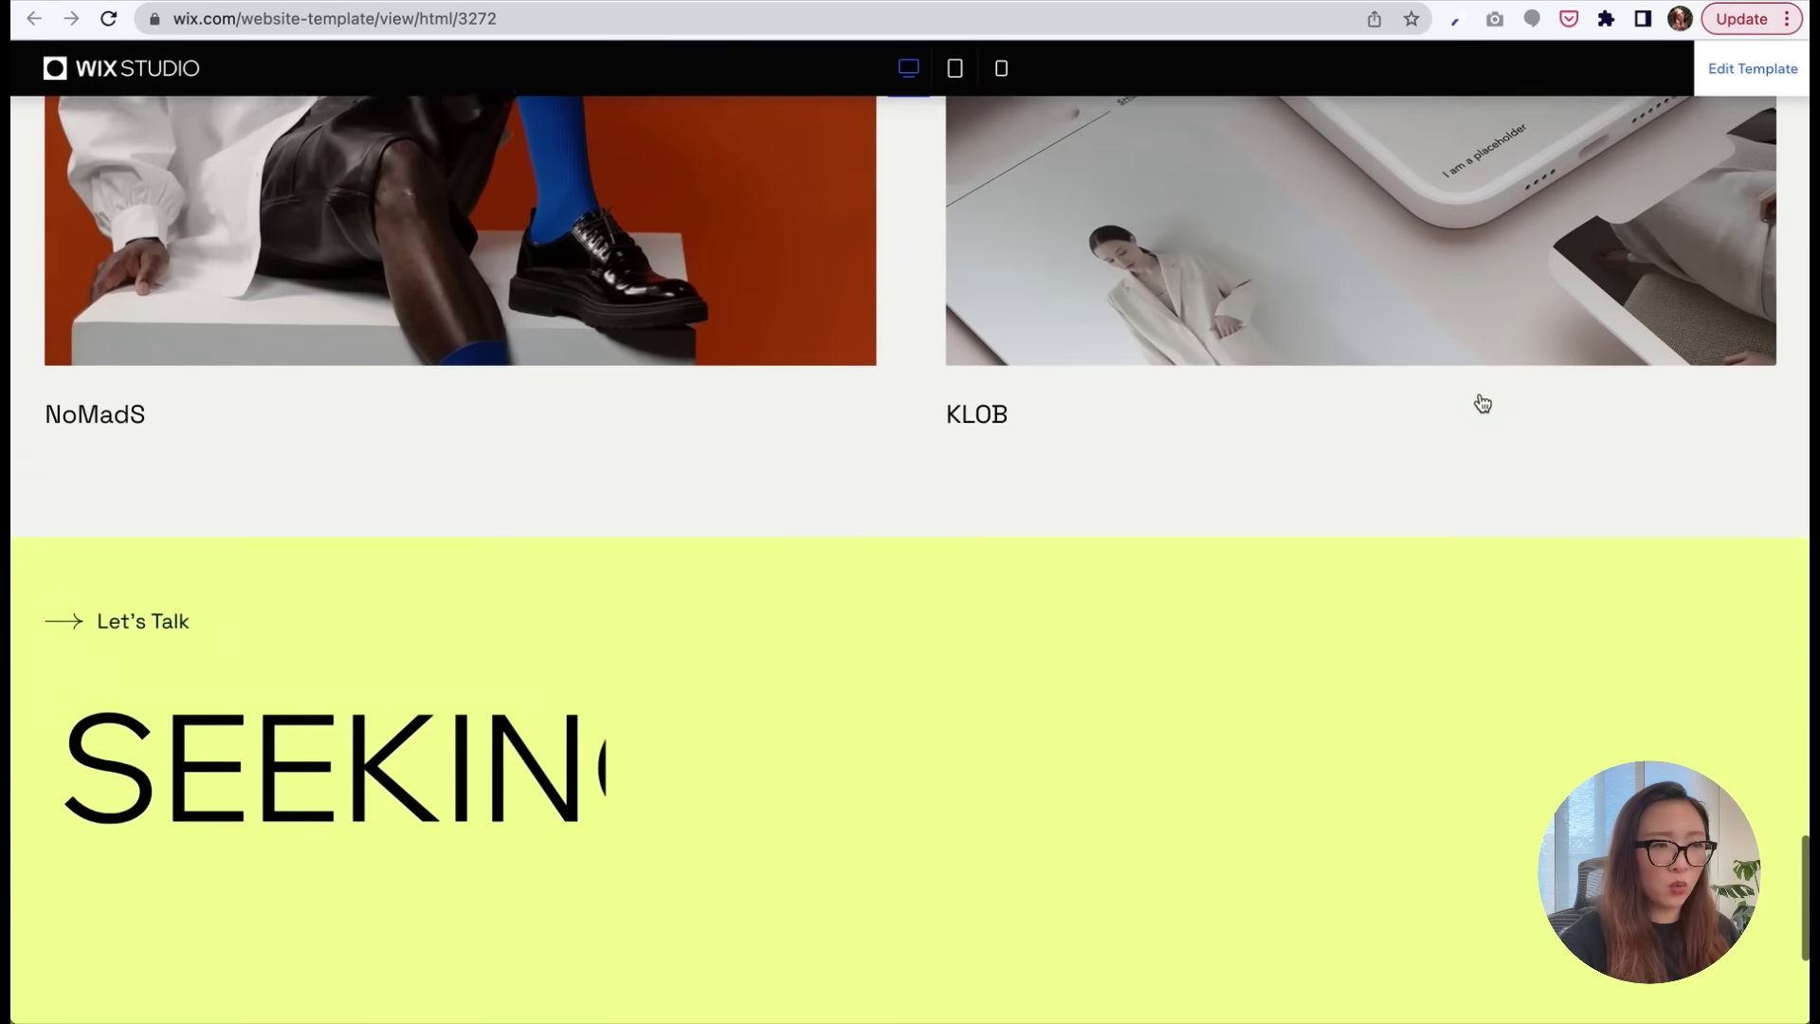
pyautogui.scroll(10, 1482, 398)
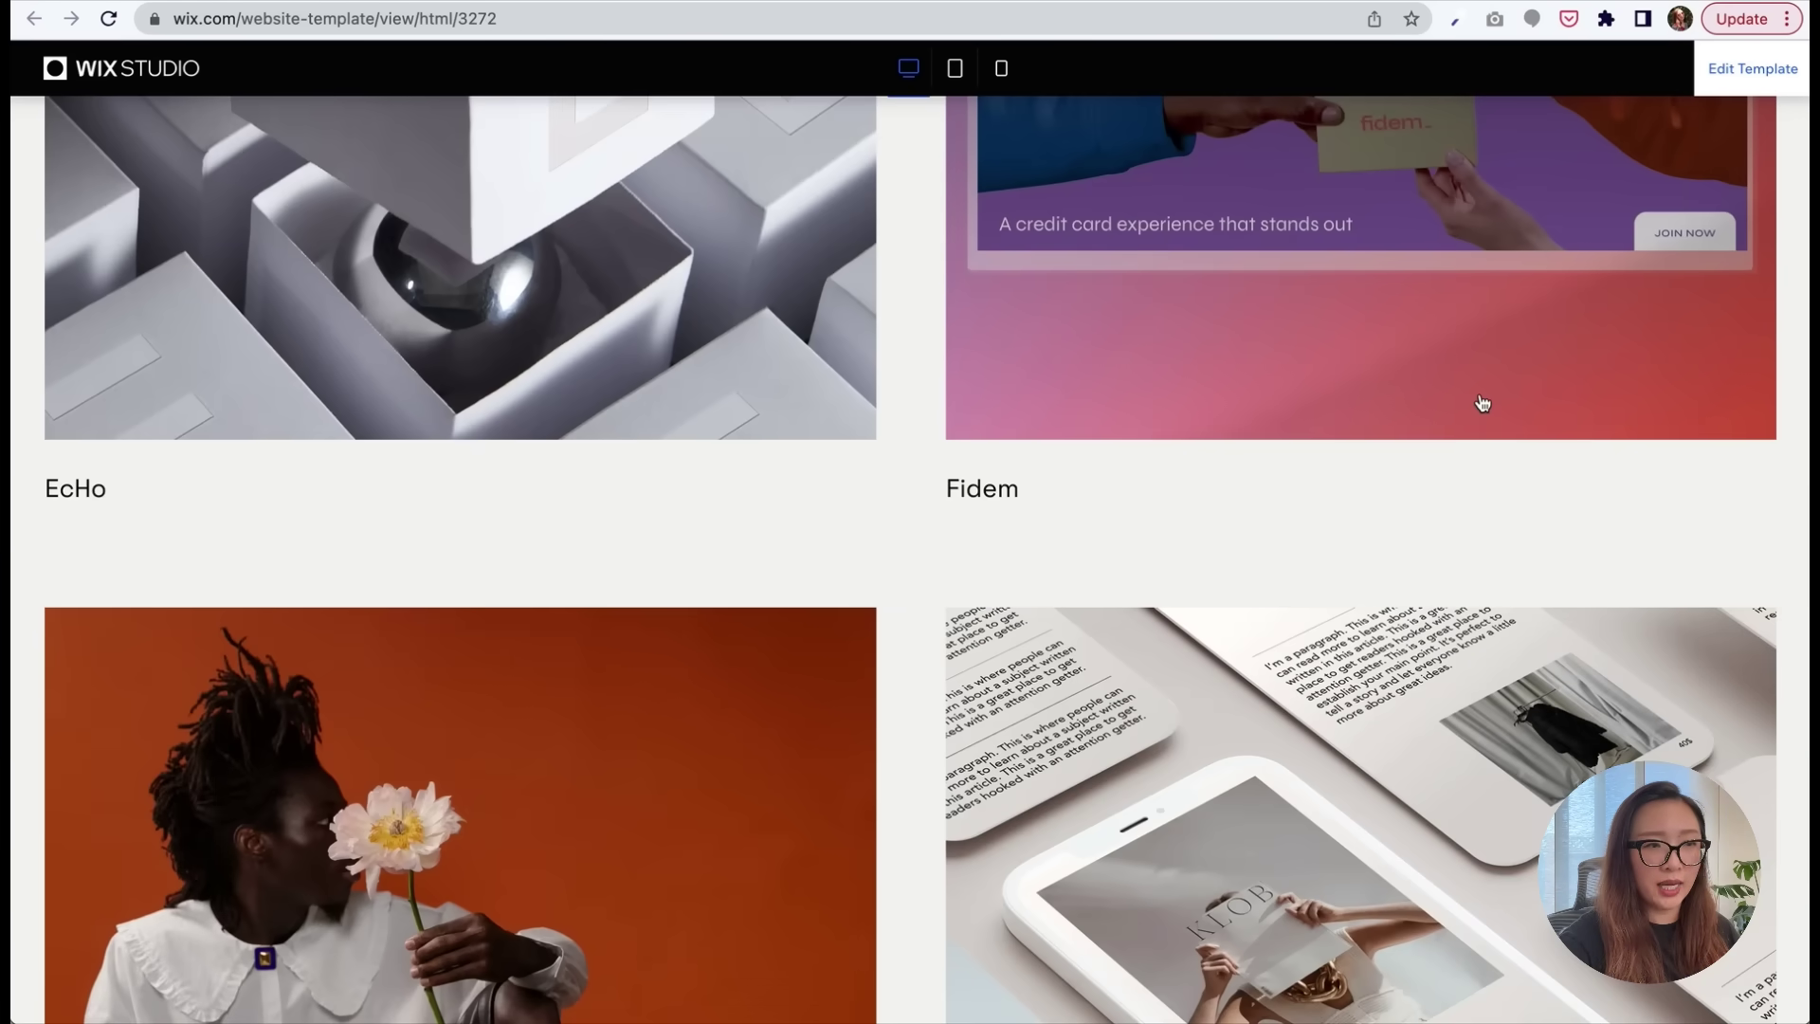
pyautogui.scroll(12, 1481, 400)
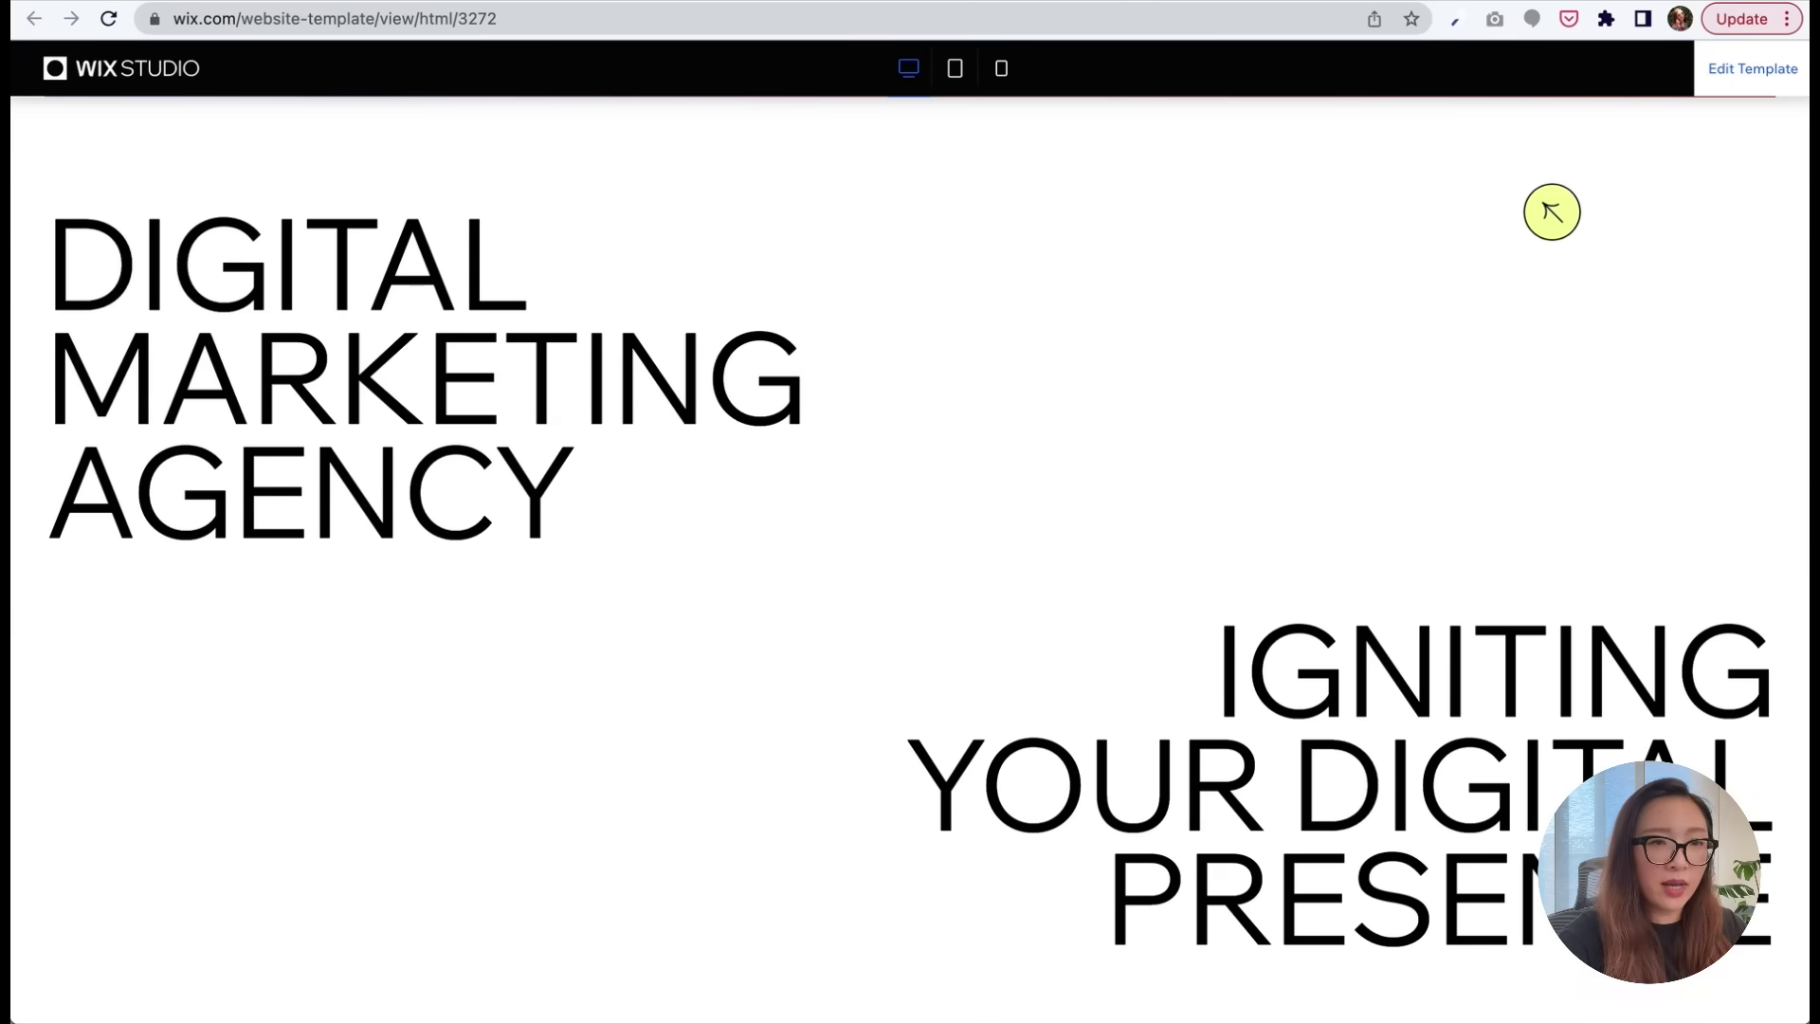
# - Open the BEACON template in the Wix Studio editor
pyautogui.click(1747, 83)
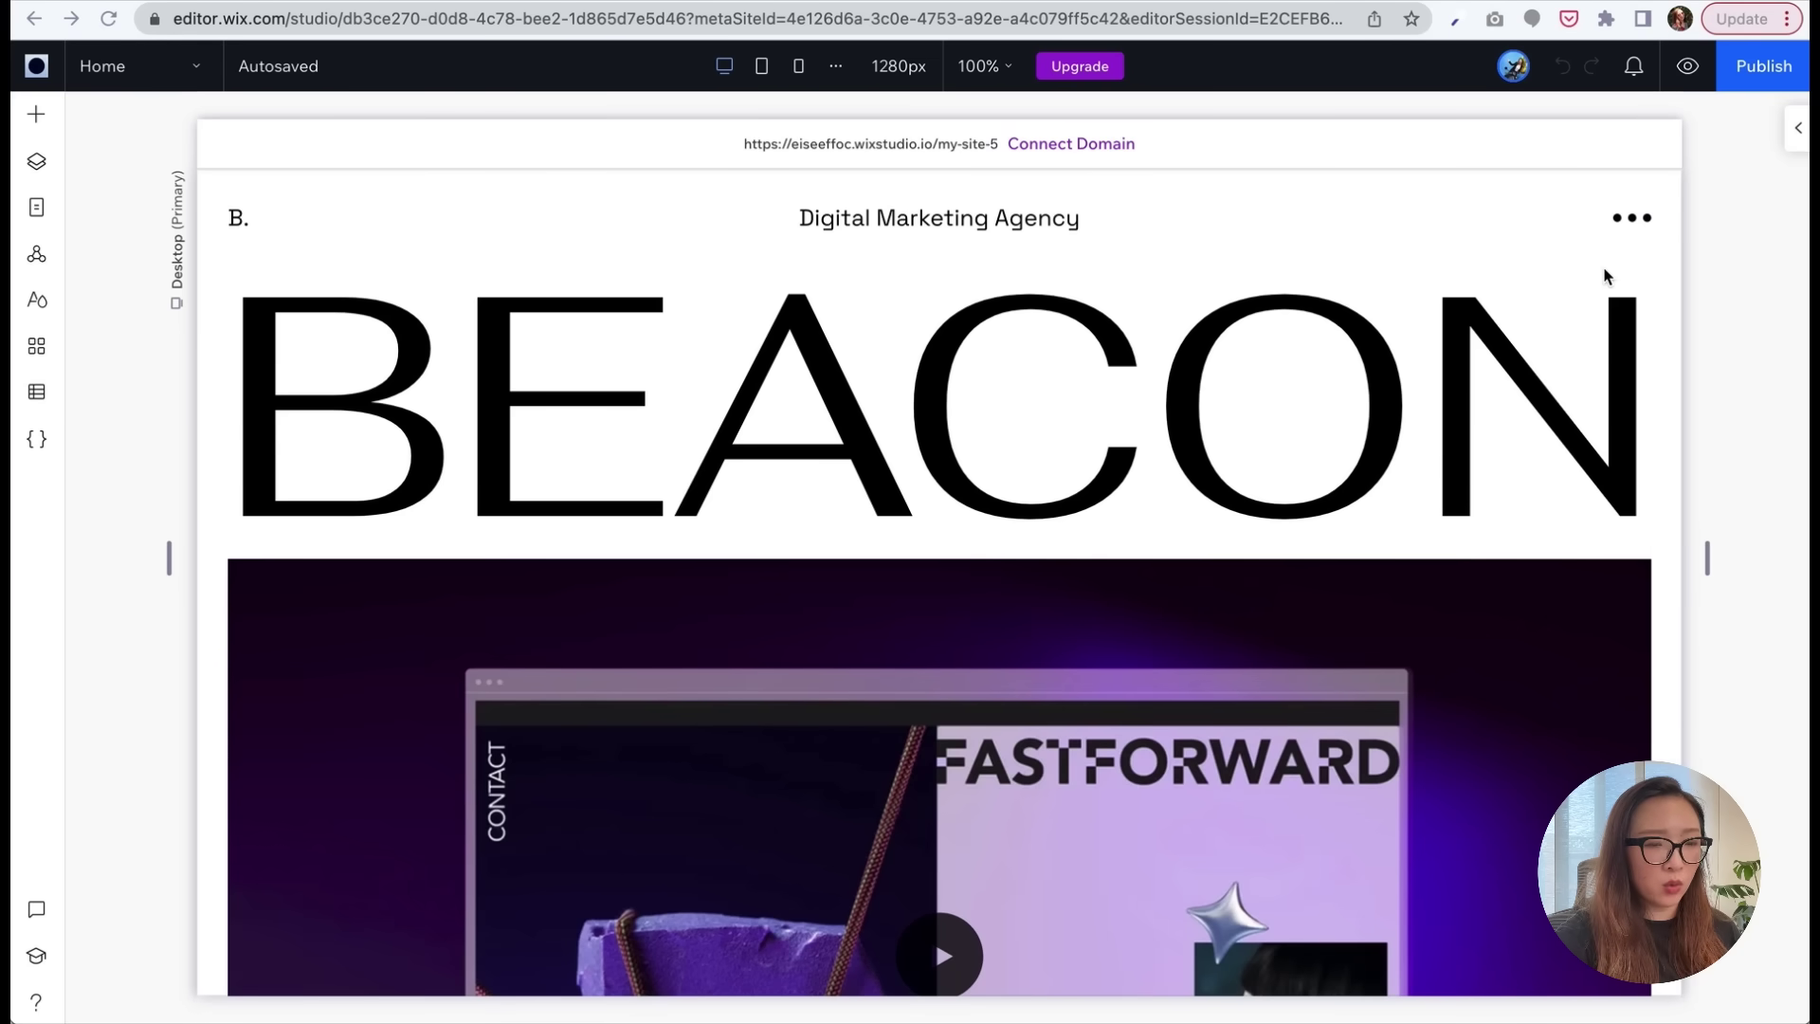
pyautogui.scroll(-10, 1605, 275)
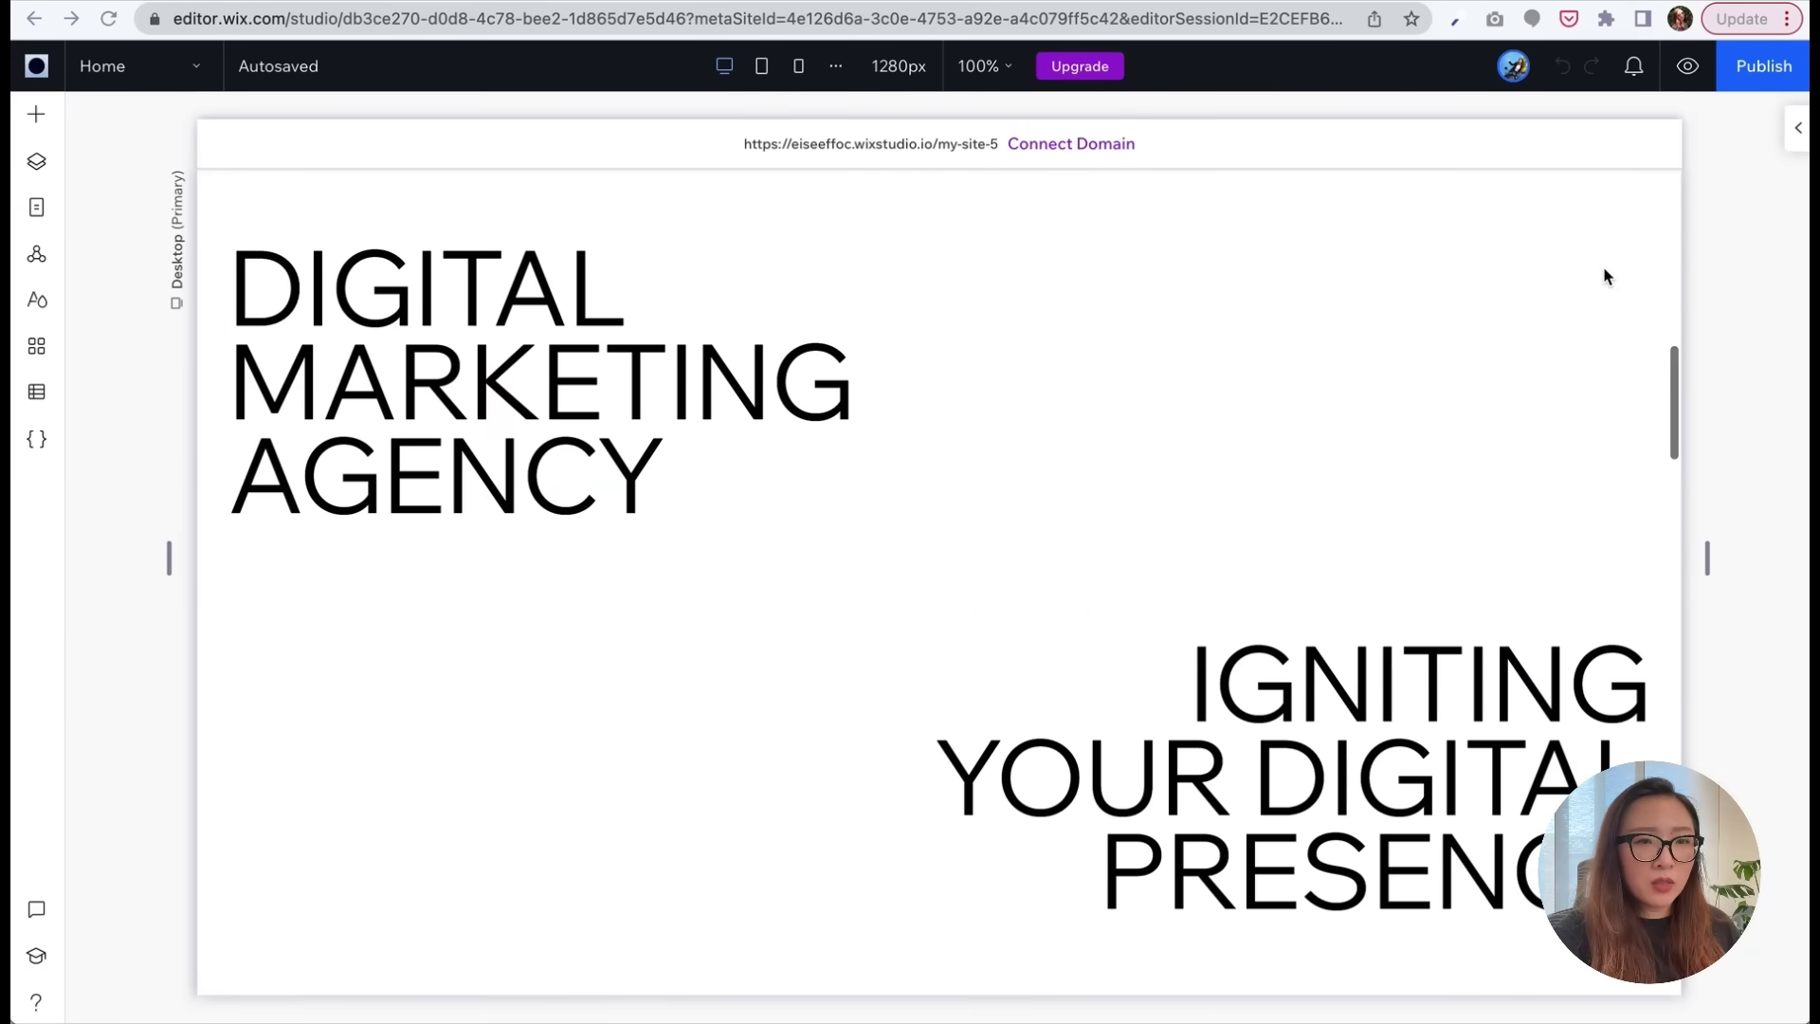
pyautogui.scroll(10, 1605, 275)
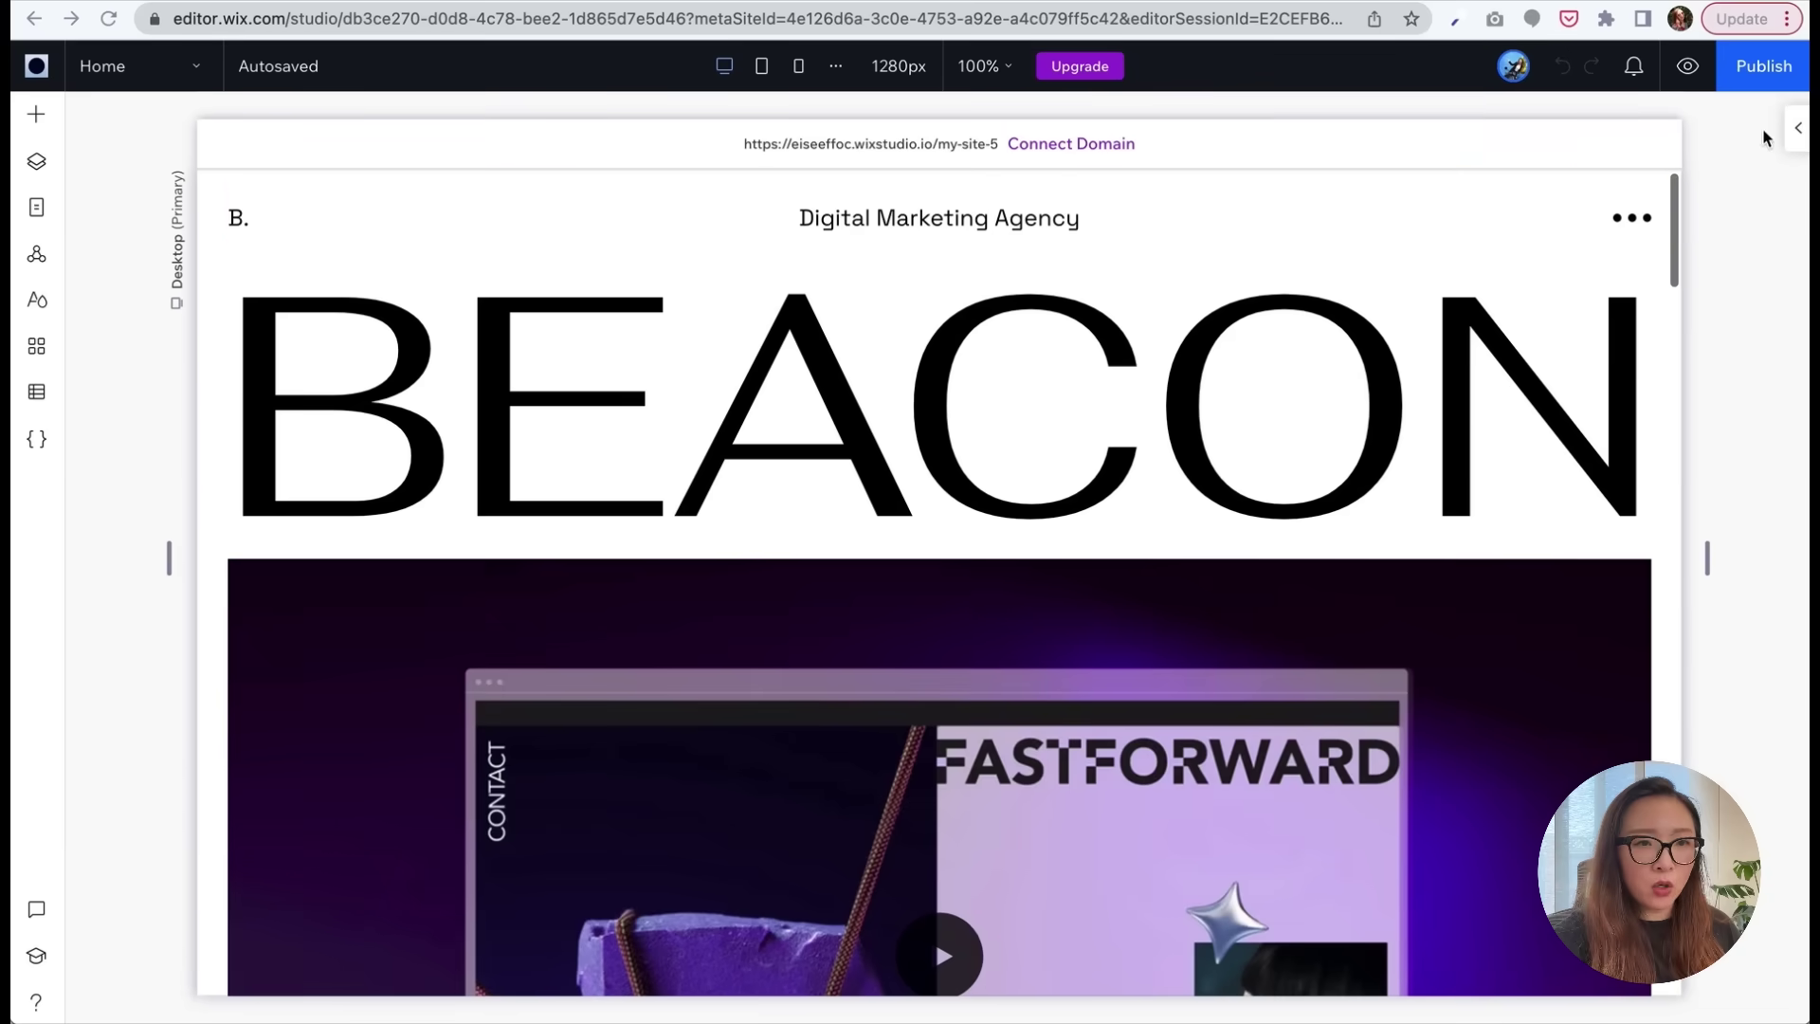
# - Select the site header in the inspector and view its Interactions settings
pyautogui.click(1799, 129)
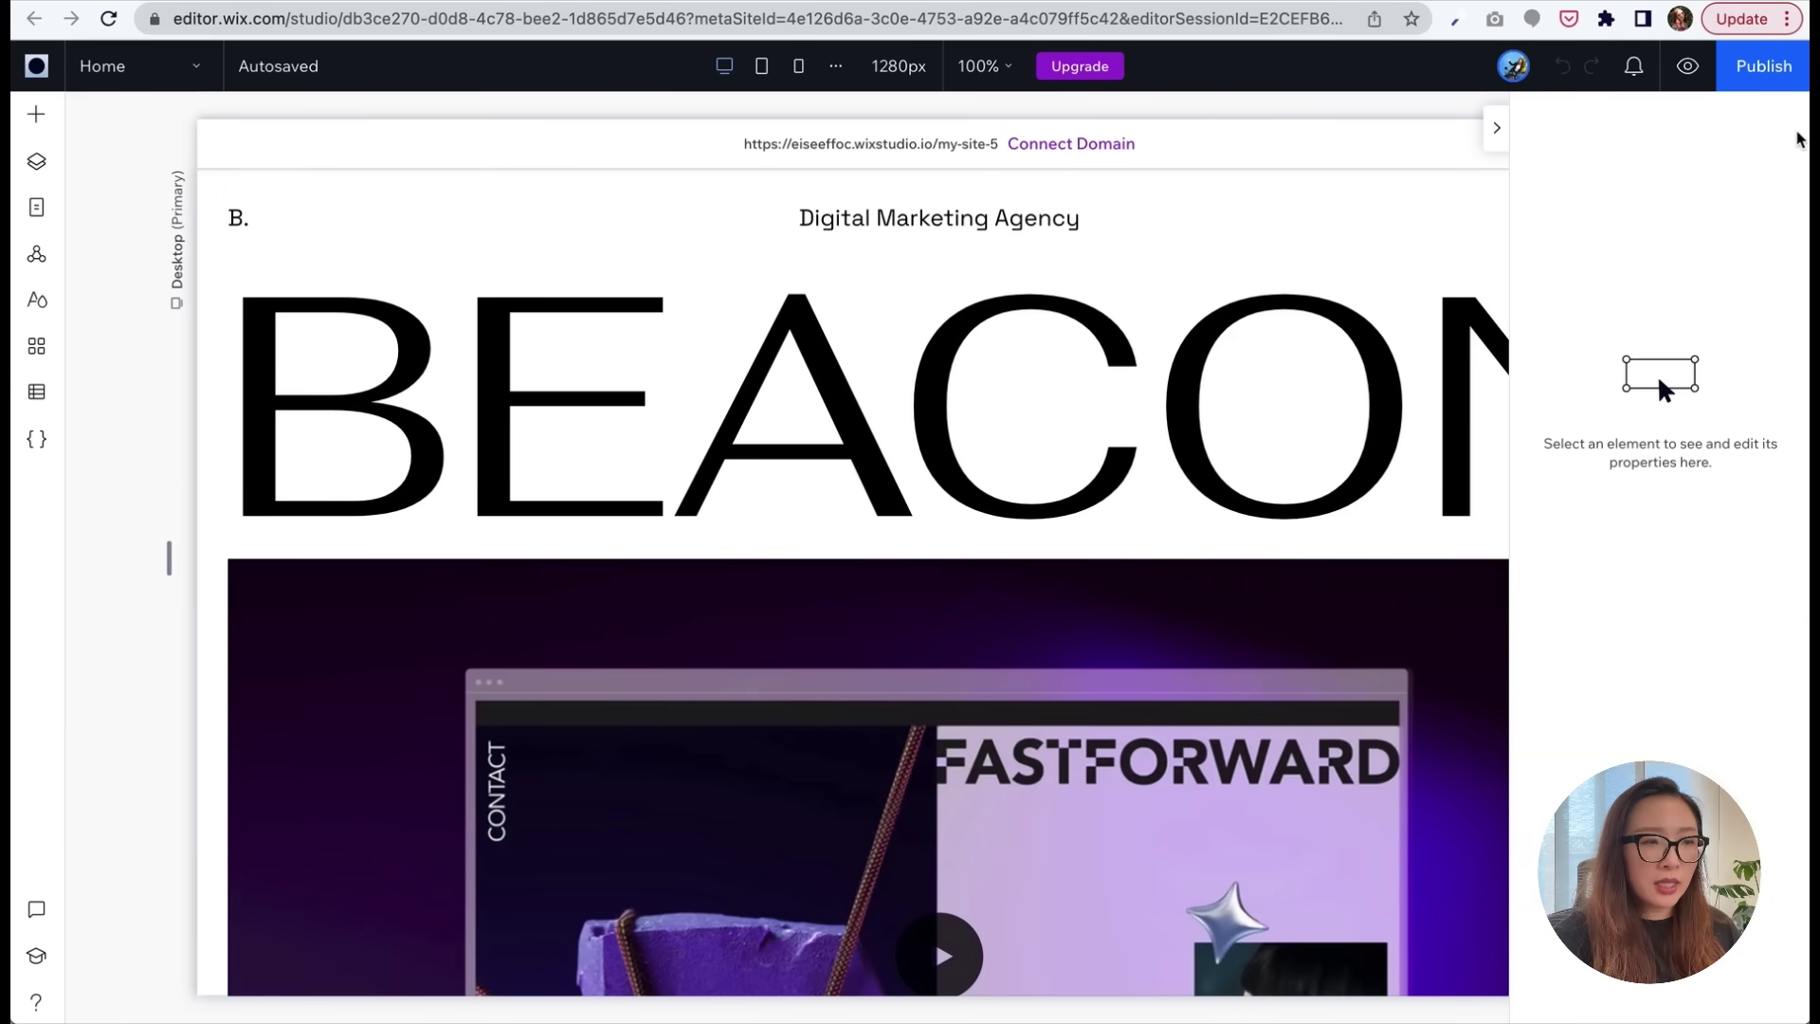
pyautogui.click(1102, 217)
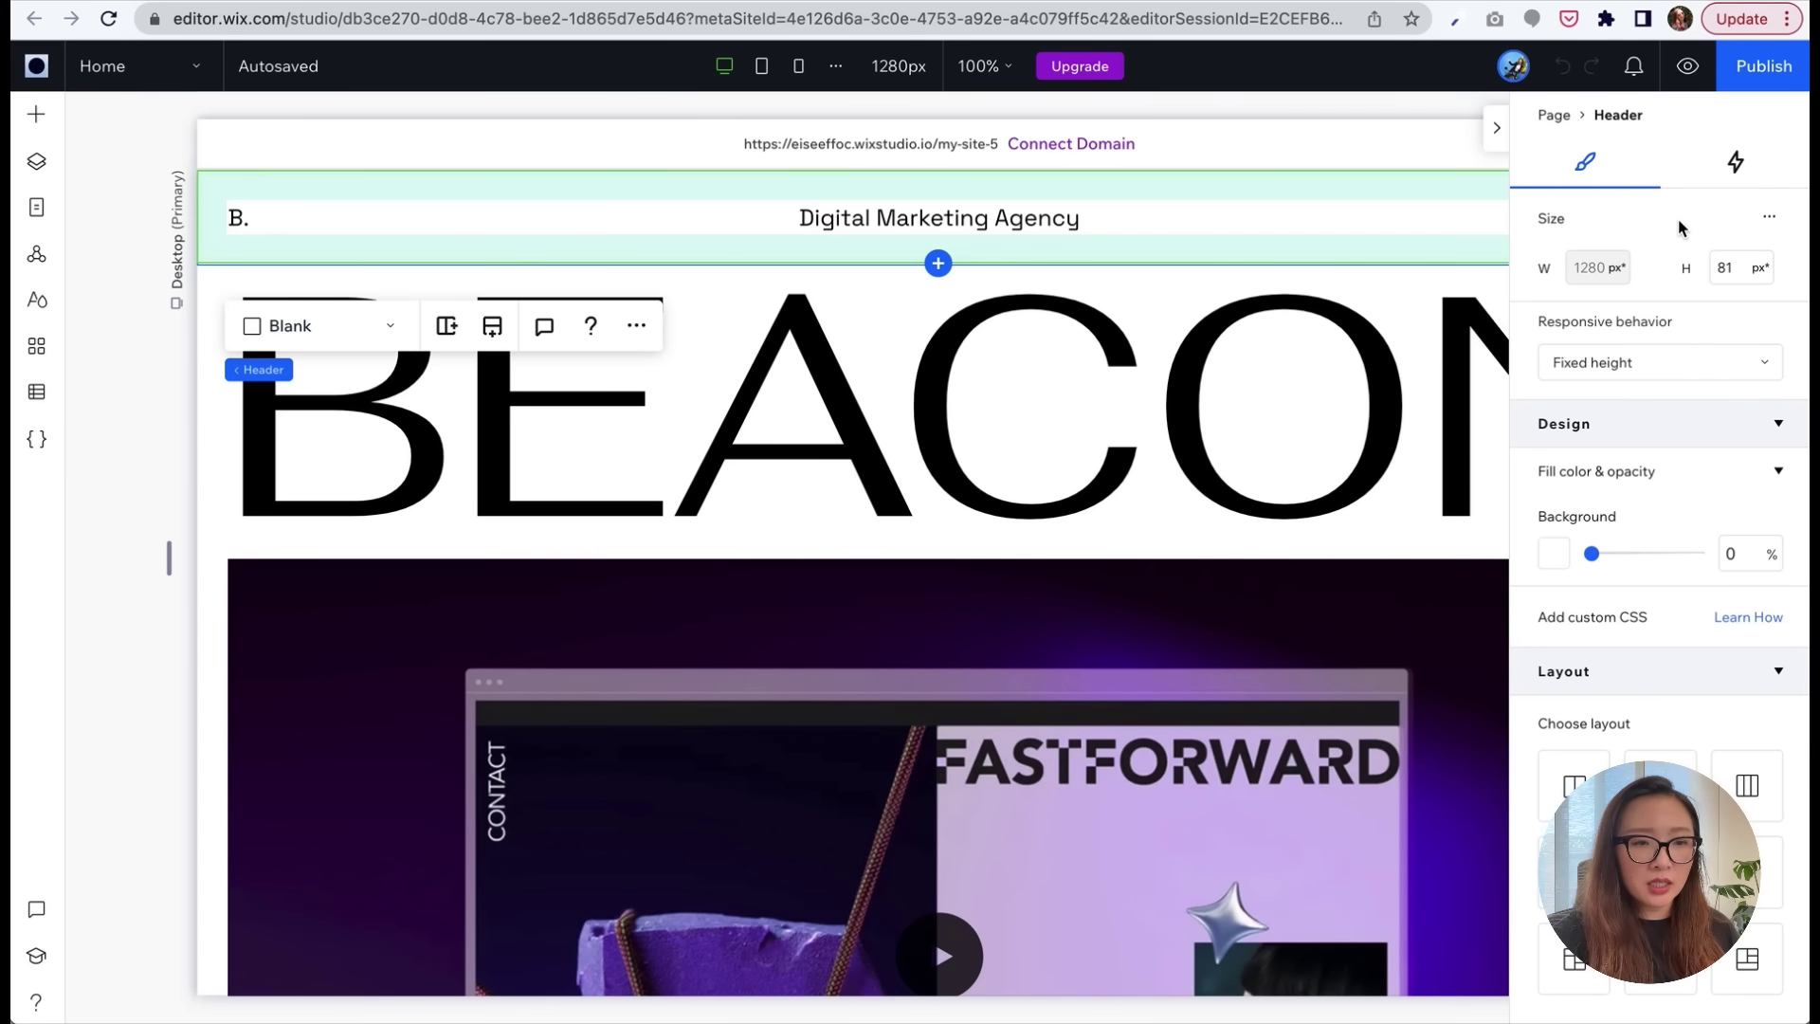
pyautogui.scroll(-5, 1617, 656)
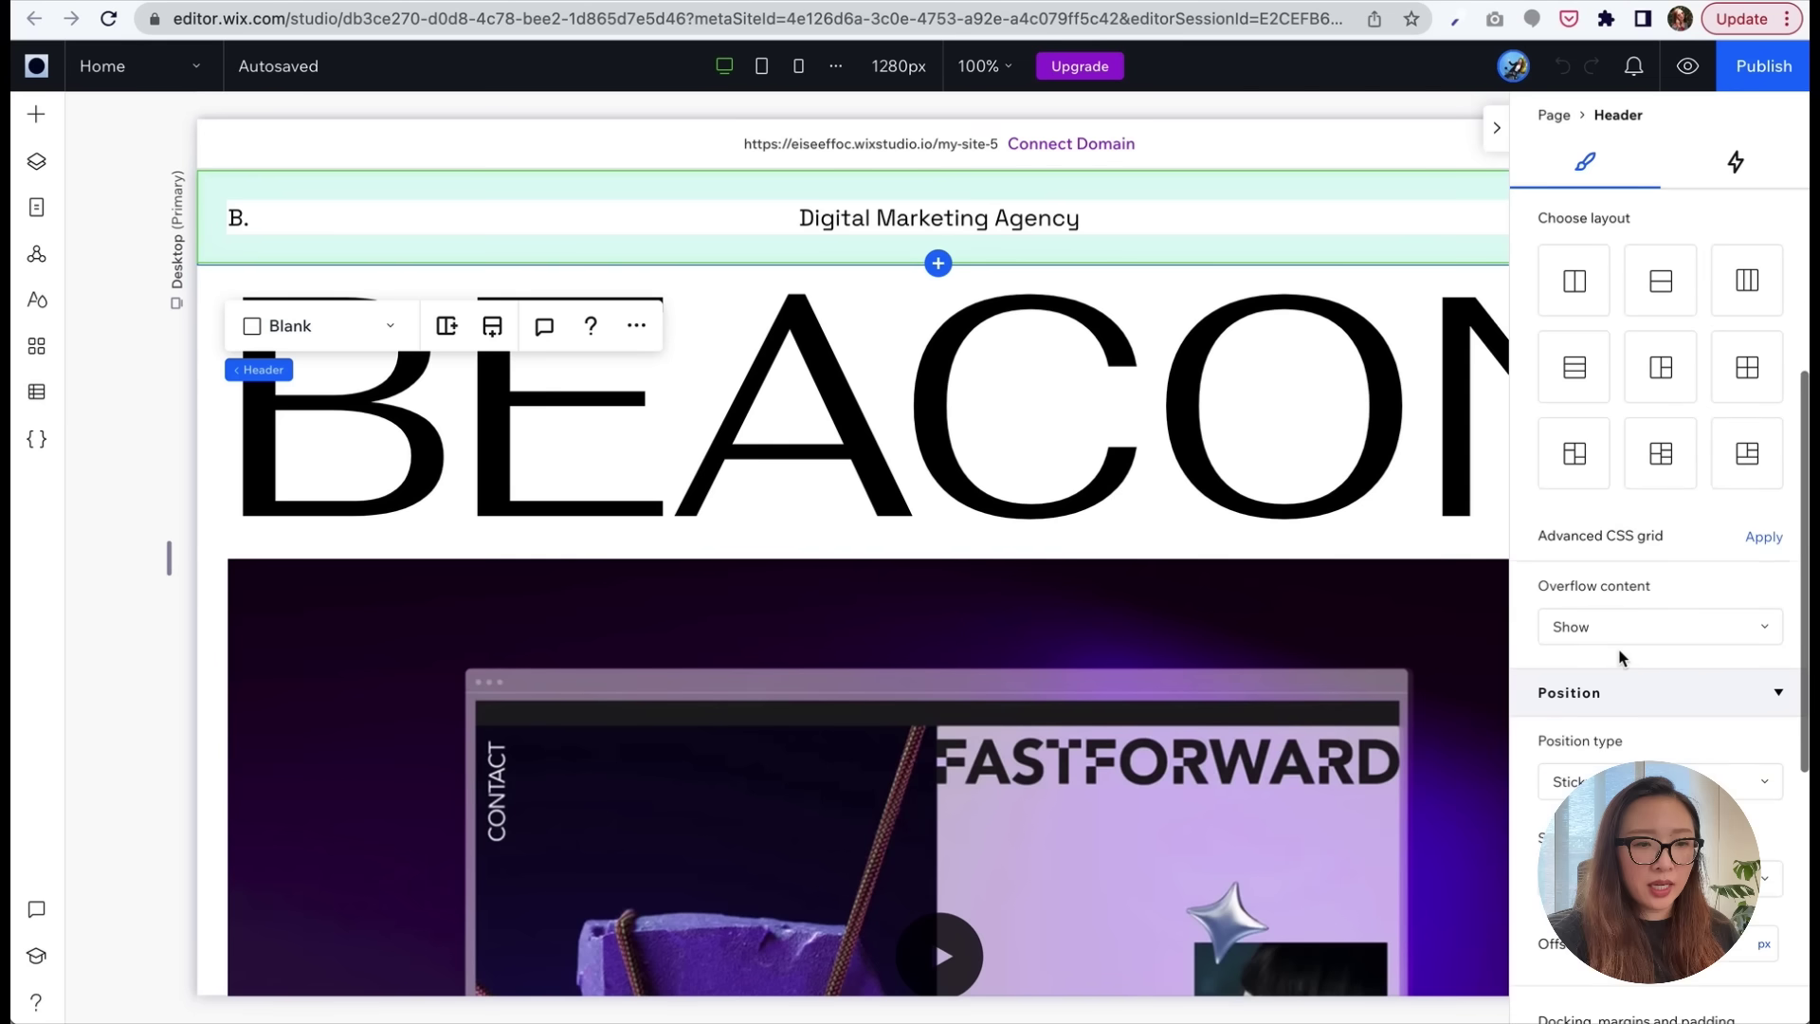
pyautogui.scroll(-6, 1621, 654)
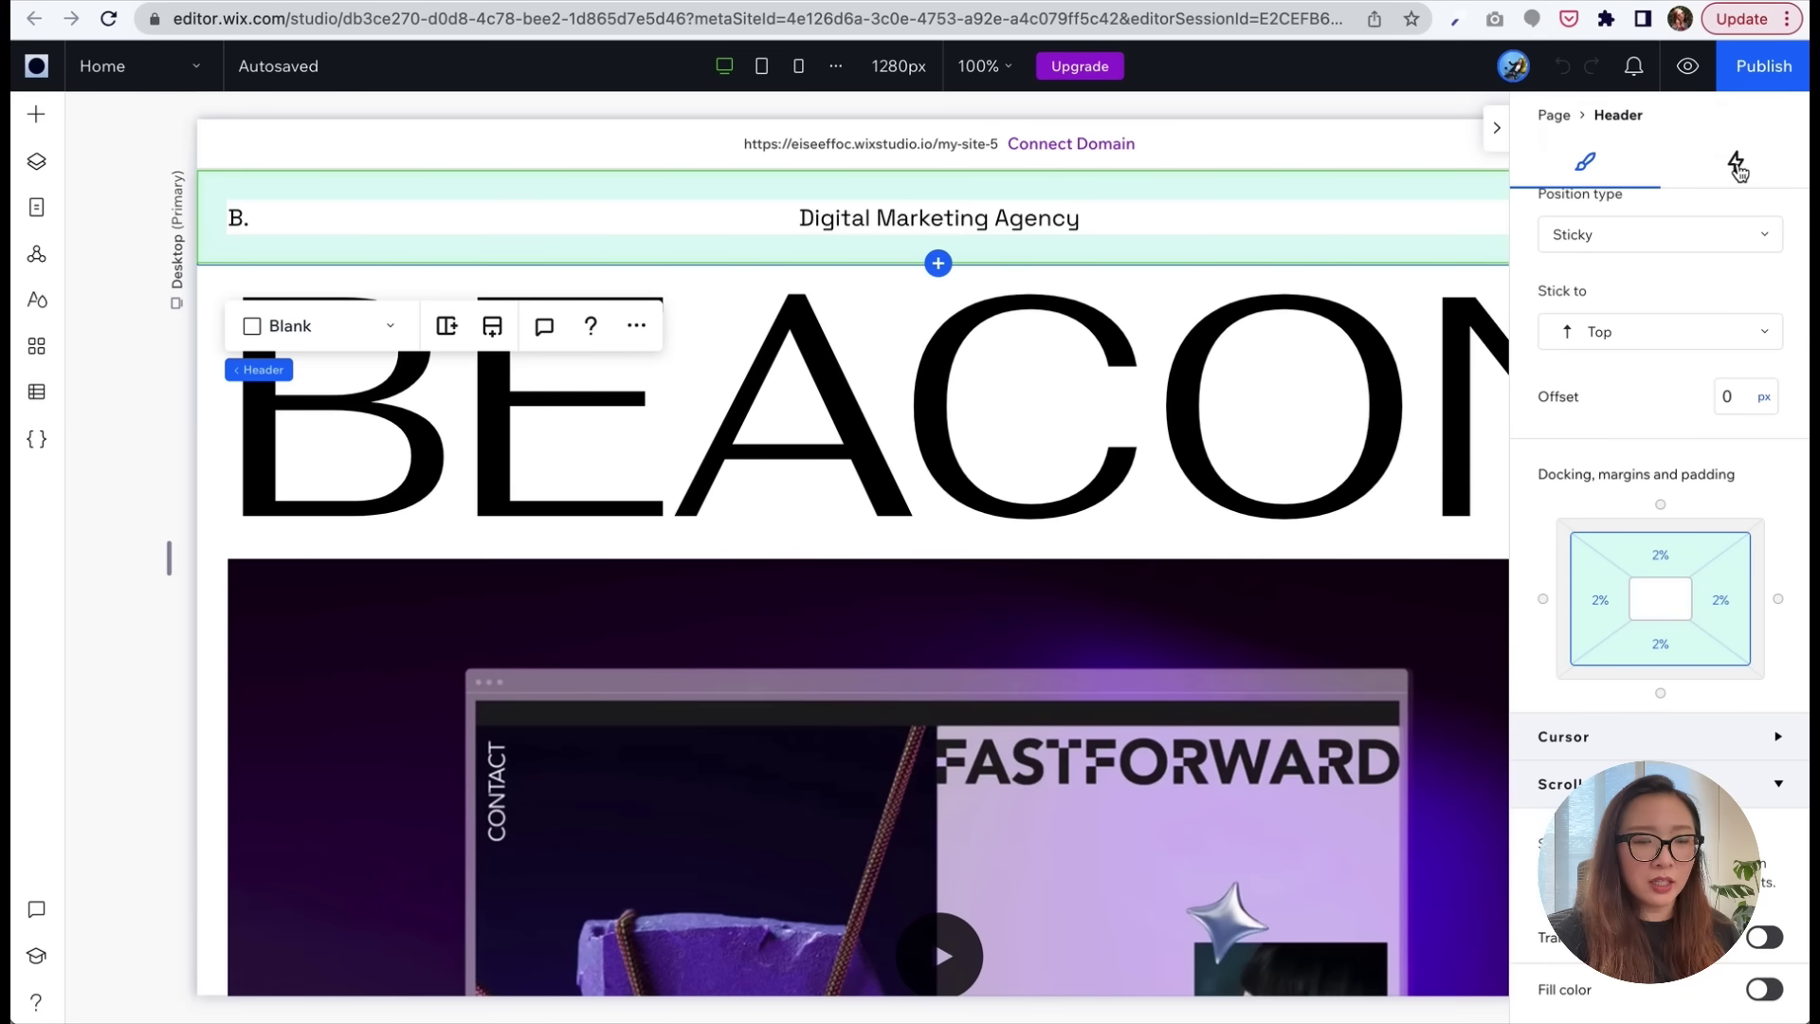
pyautogui.click(1737, 164)
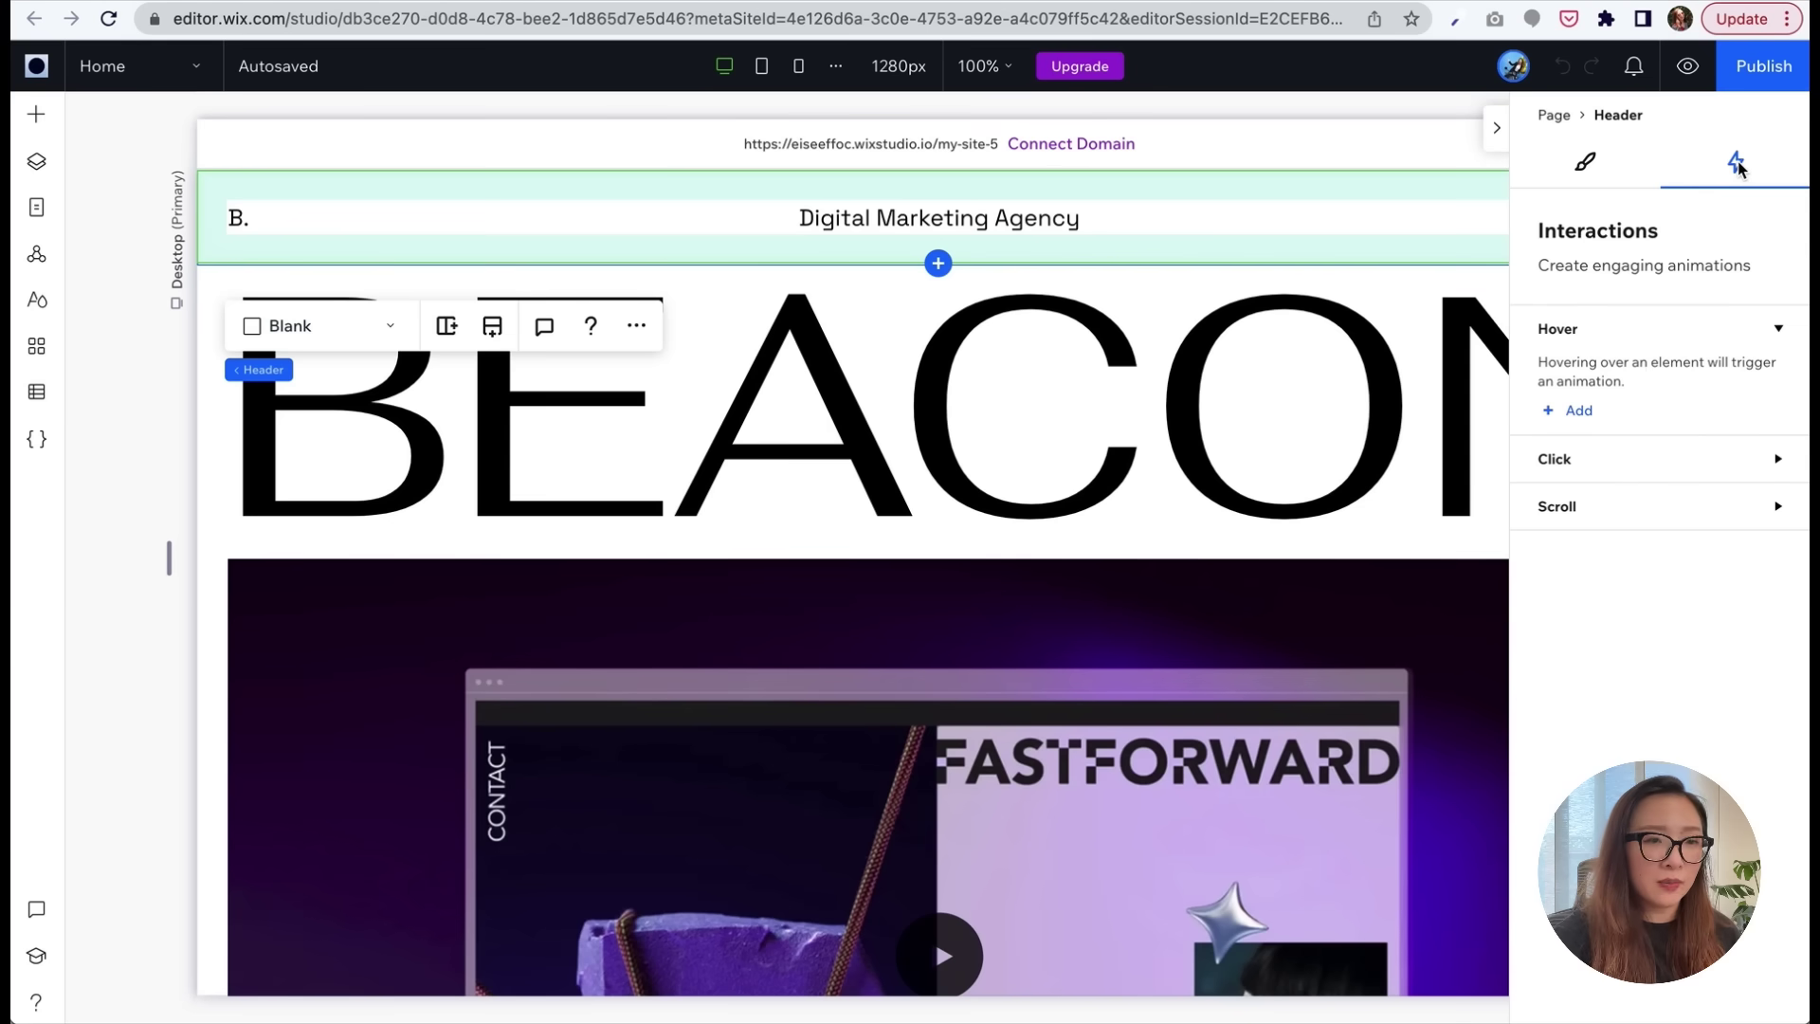
# - Change the header logo text from 'B.' to 'Yobi'
pyautogui.click(1589, 167)
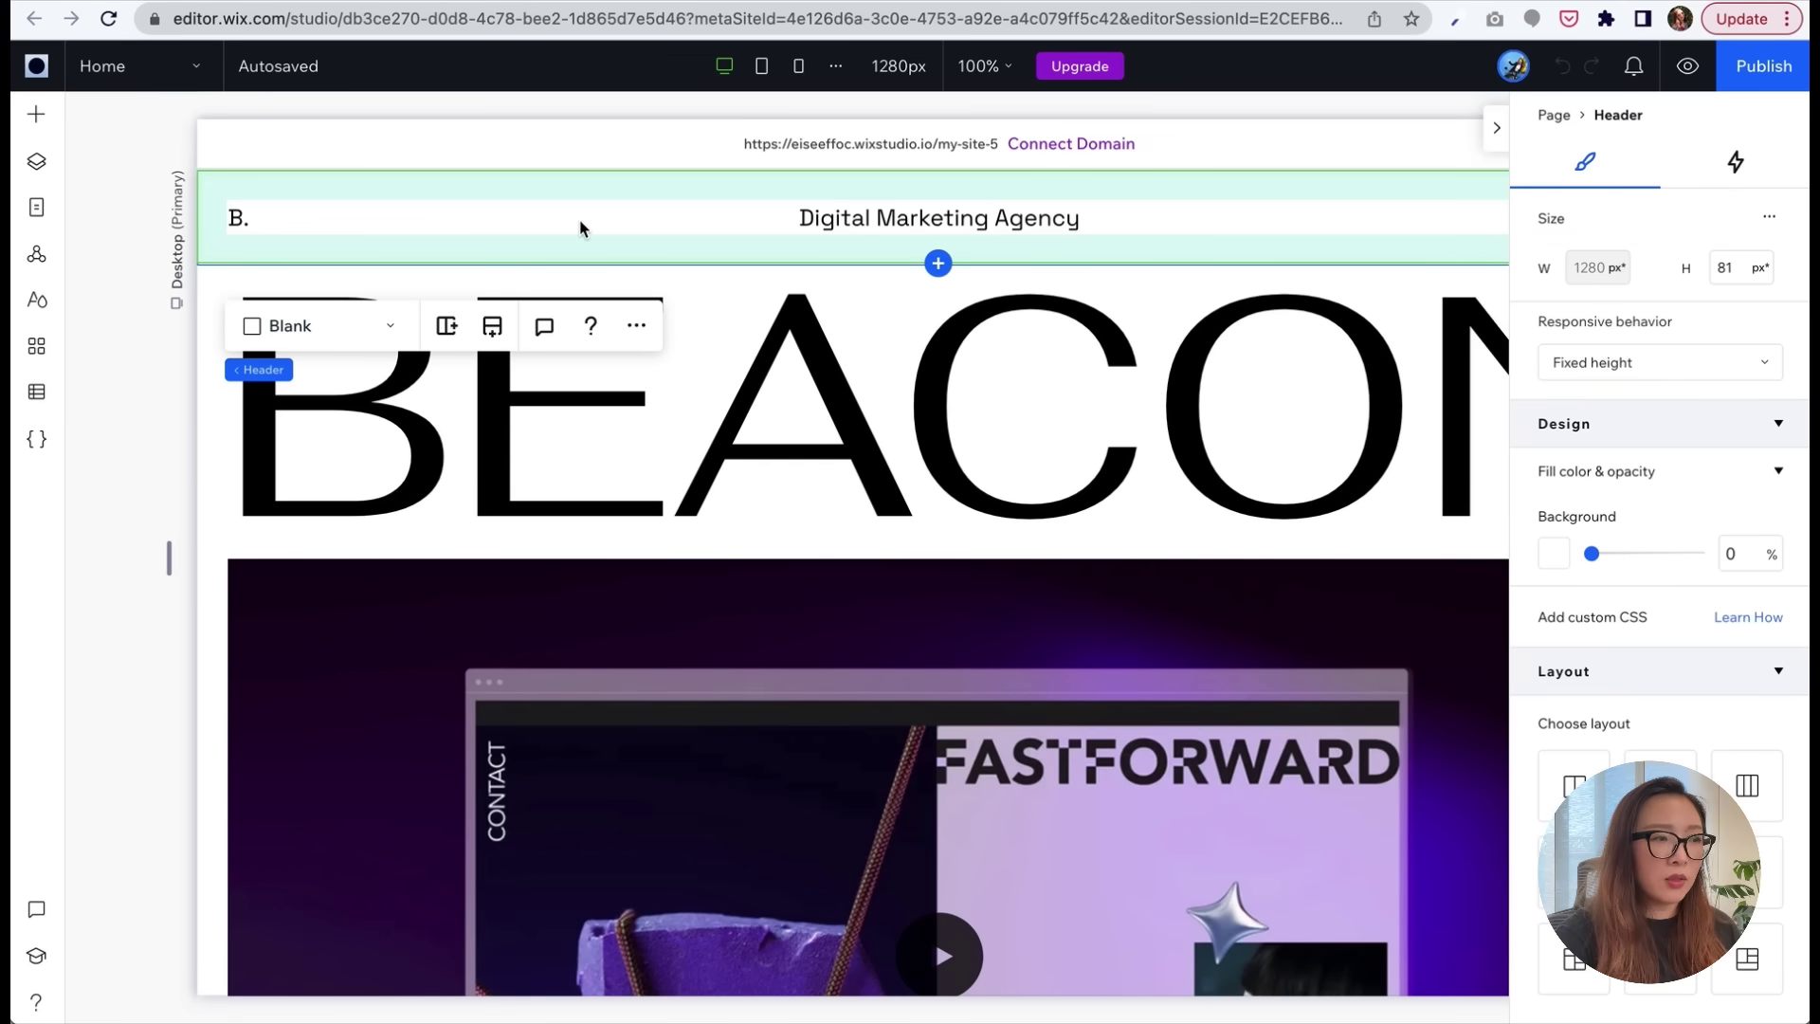
pyautogui.click(250, 219)
pyautogui.doubleClick(250, 219)
pyautogui.press('BackSpace')
pyautogui.write('Yobi')
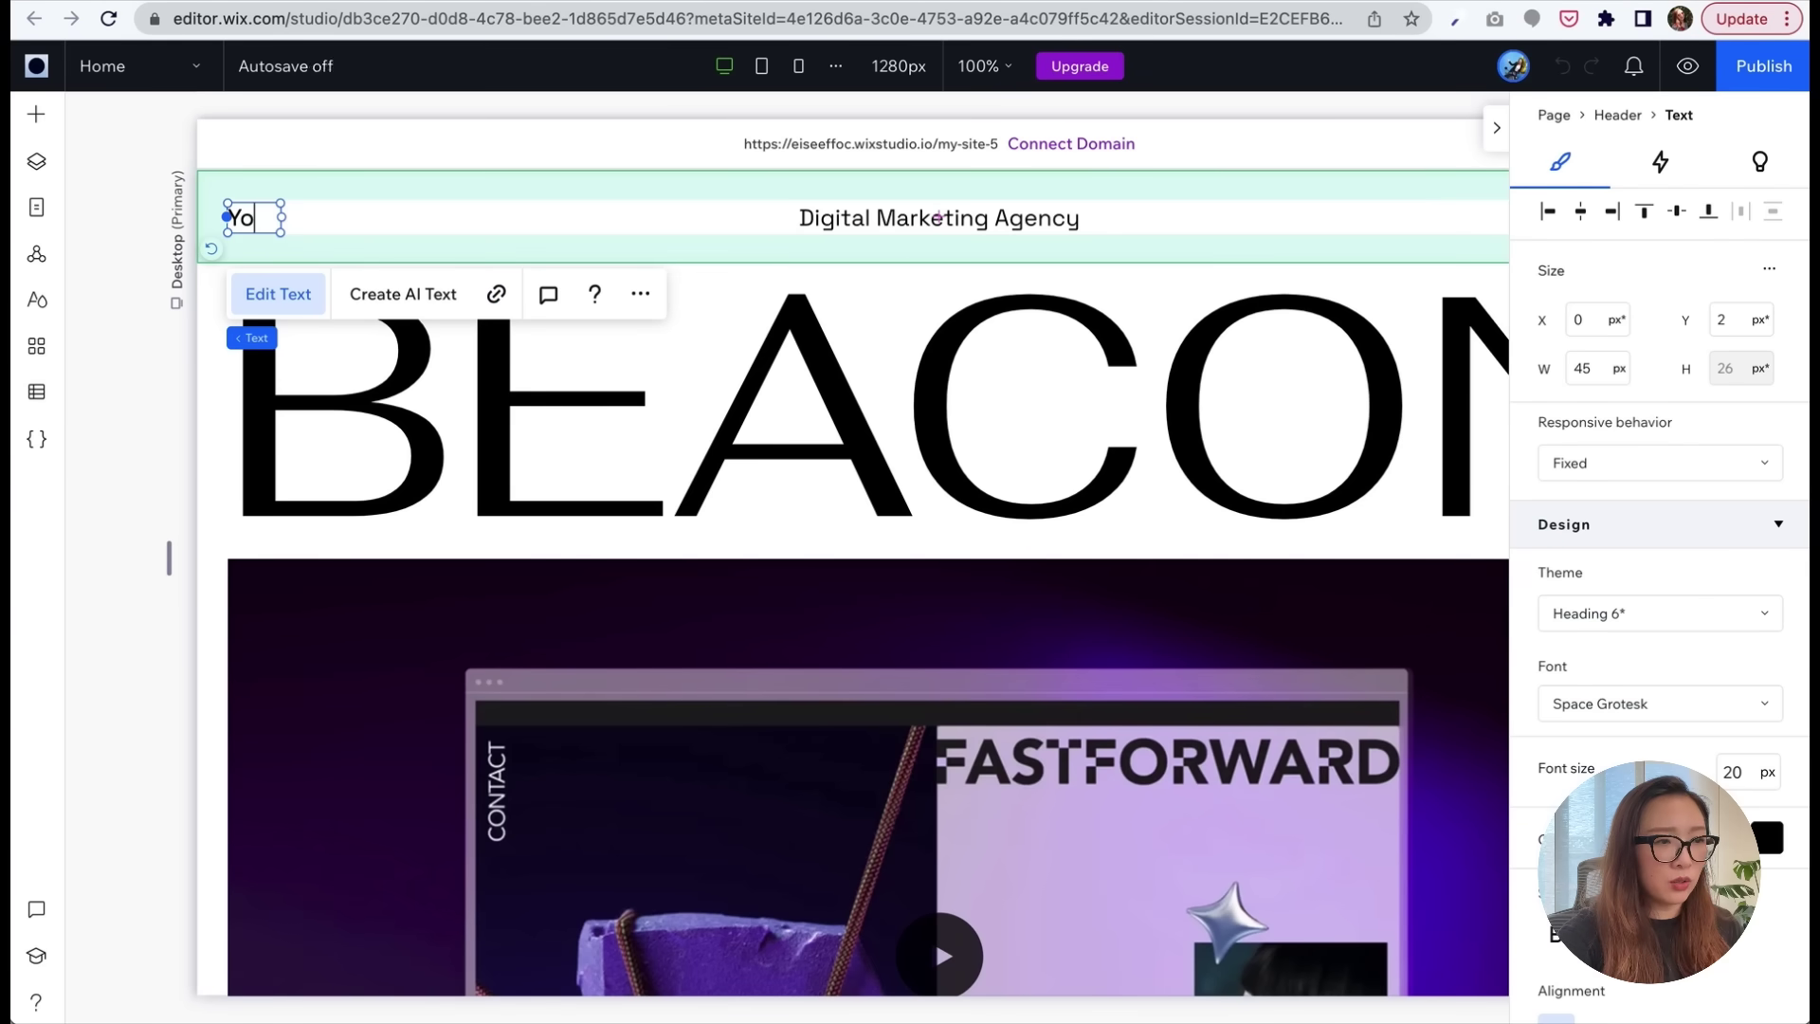
# - Delete the 'Digital Marketing Agency' header text and hide the properties panel
pyautogui.click(902, 222)
pyautogui.press('Delete')
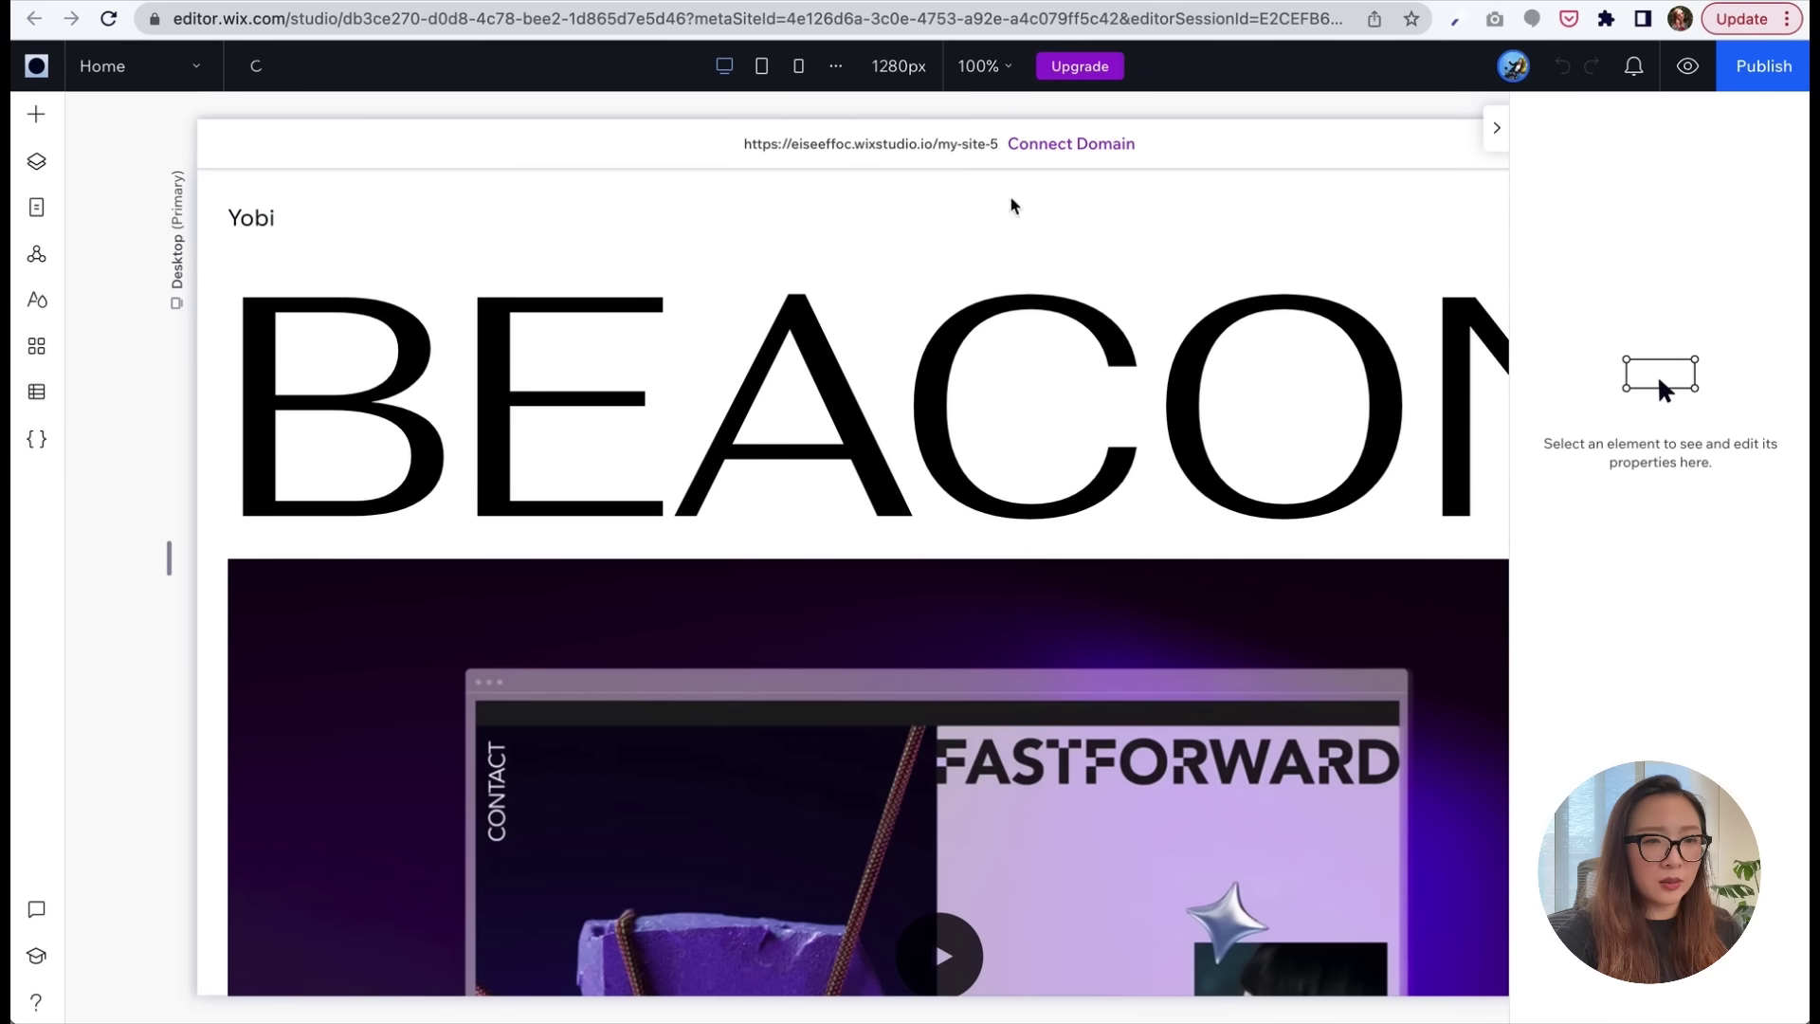
pyautogui.click(1243, 175)
pyautogui.click(1496, 133)
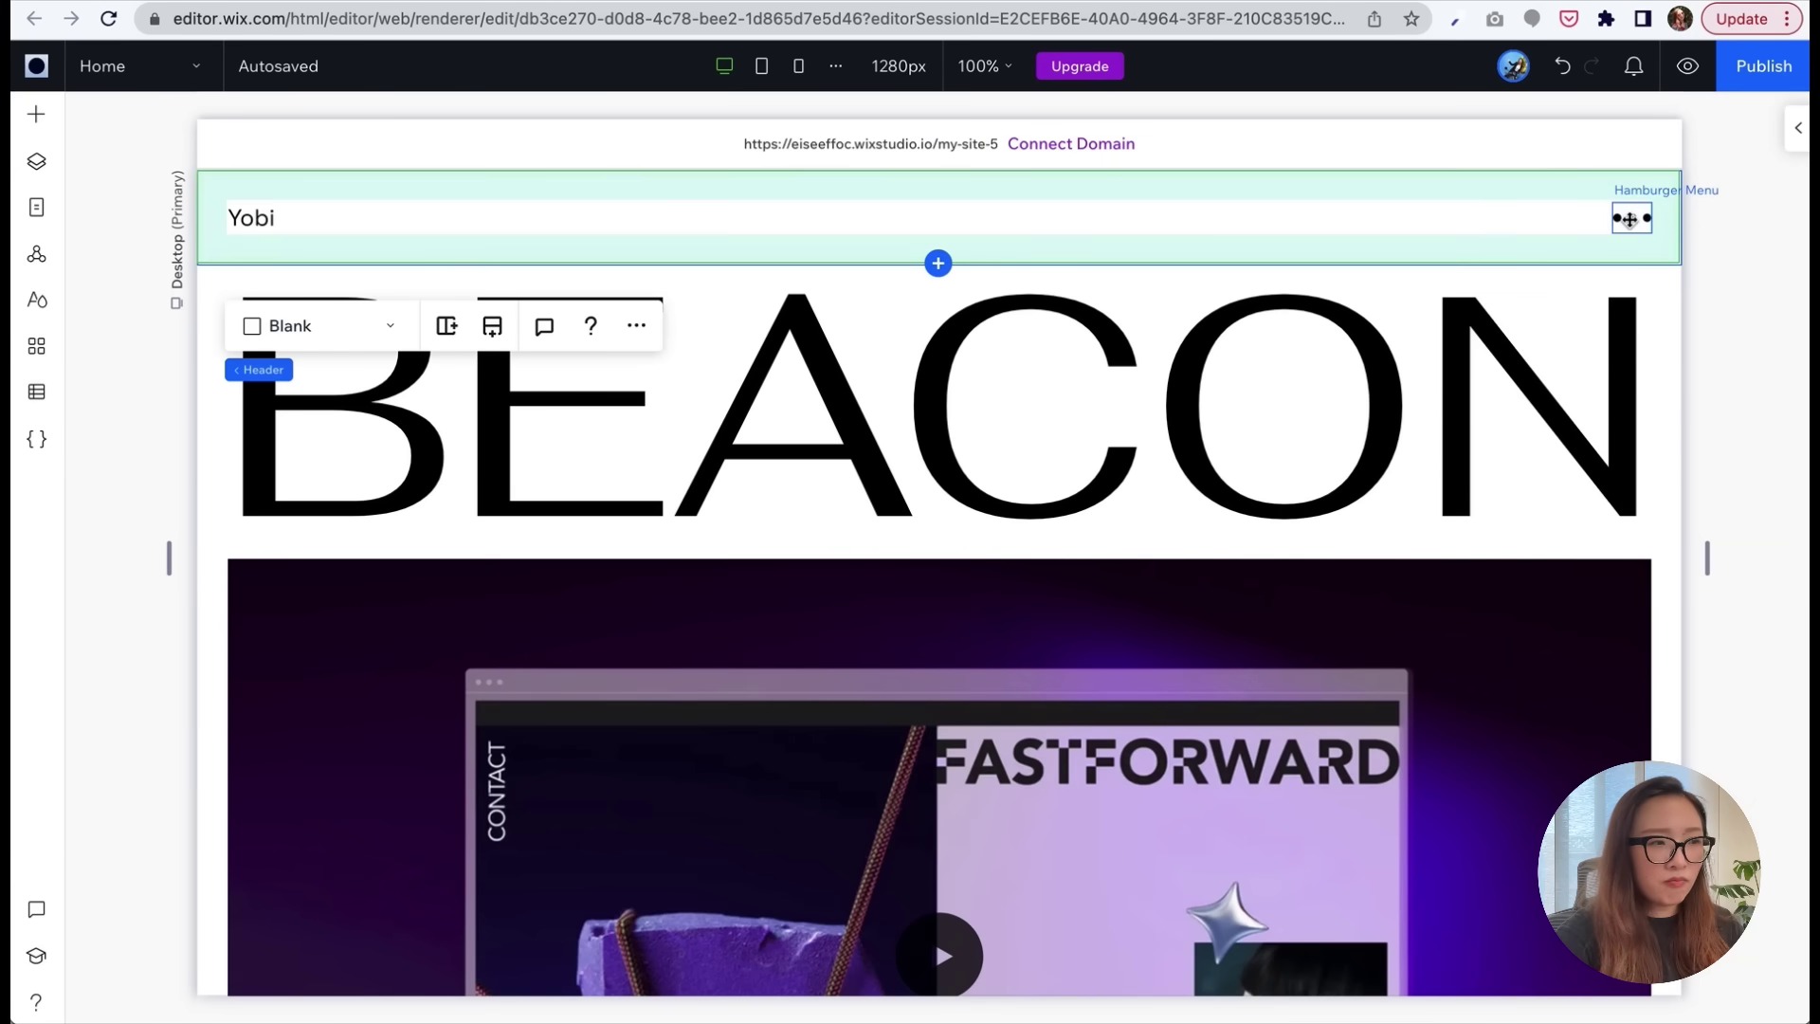
# - Delete the BEACON title section and select the FASTFORWARD video section
pyautogui.click(1214, 364)
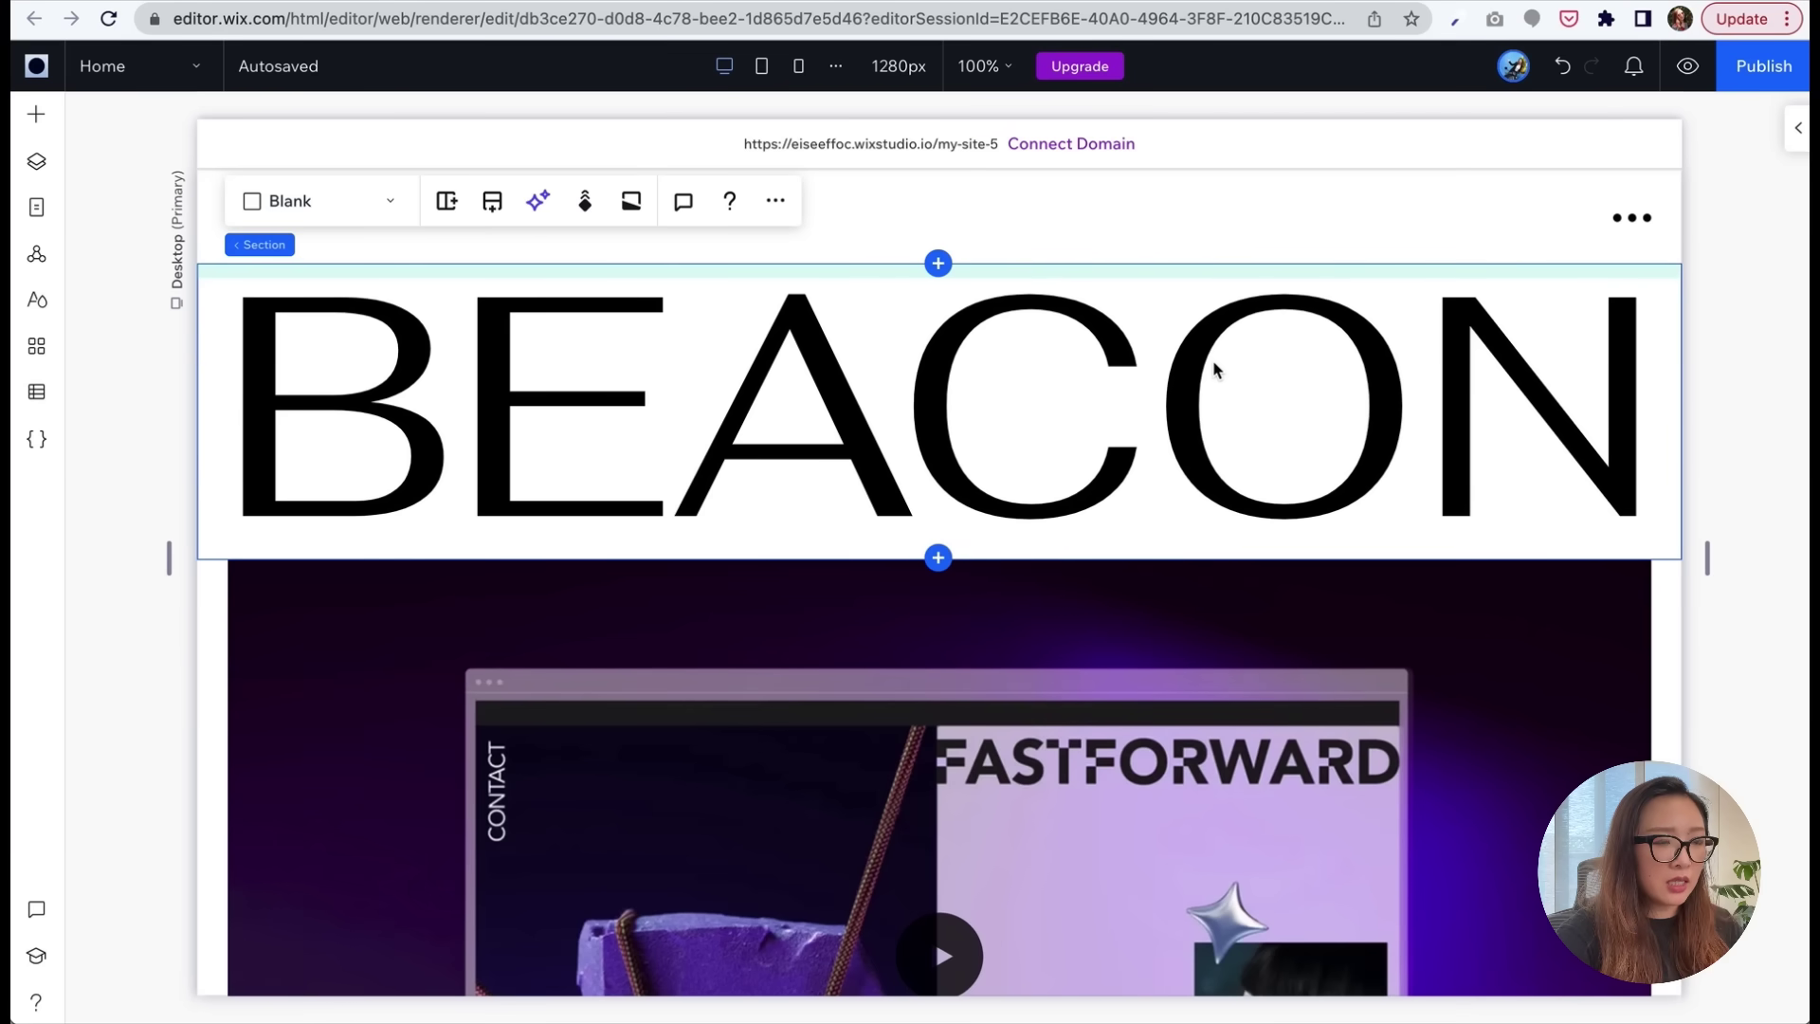
pyautogui.press('Delete')
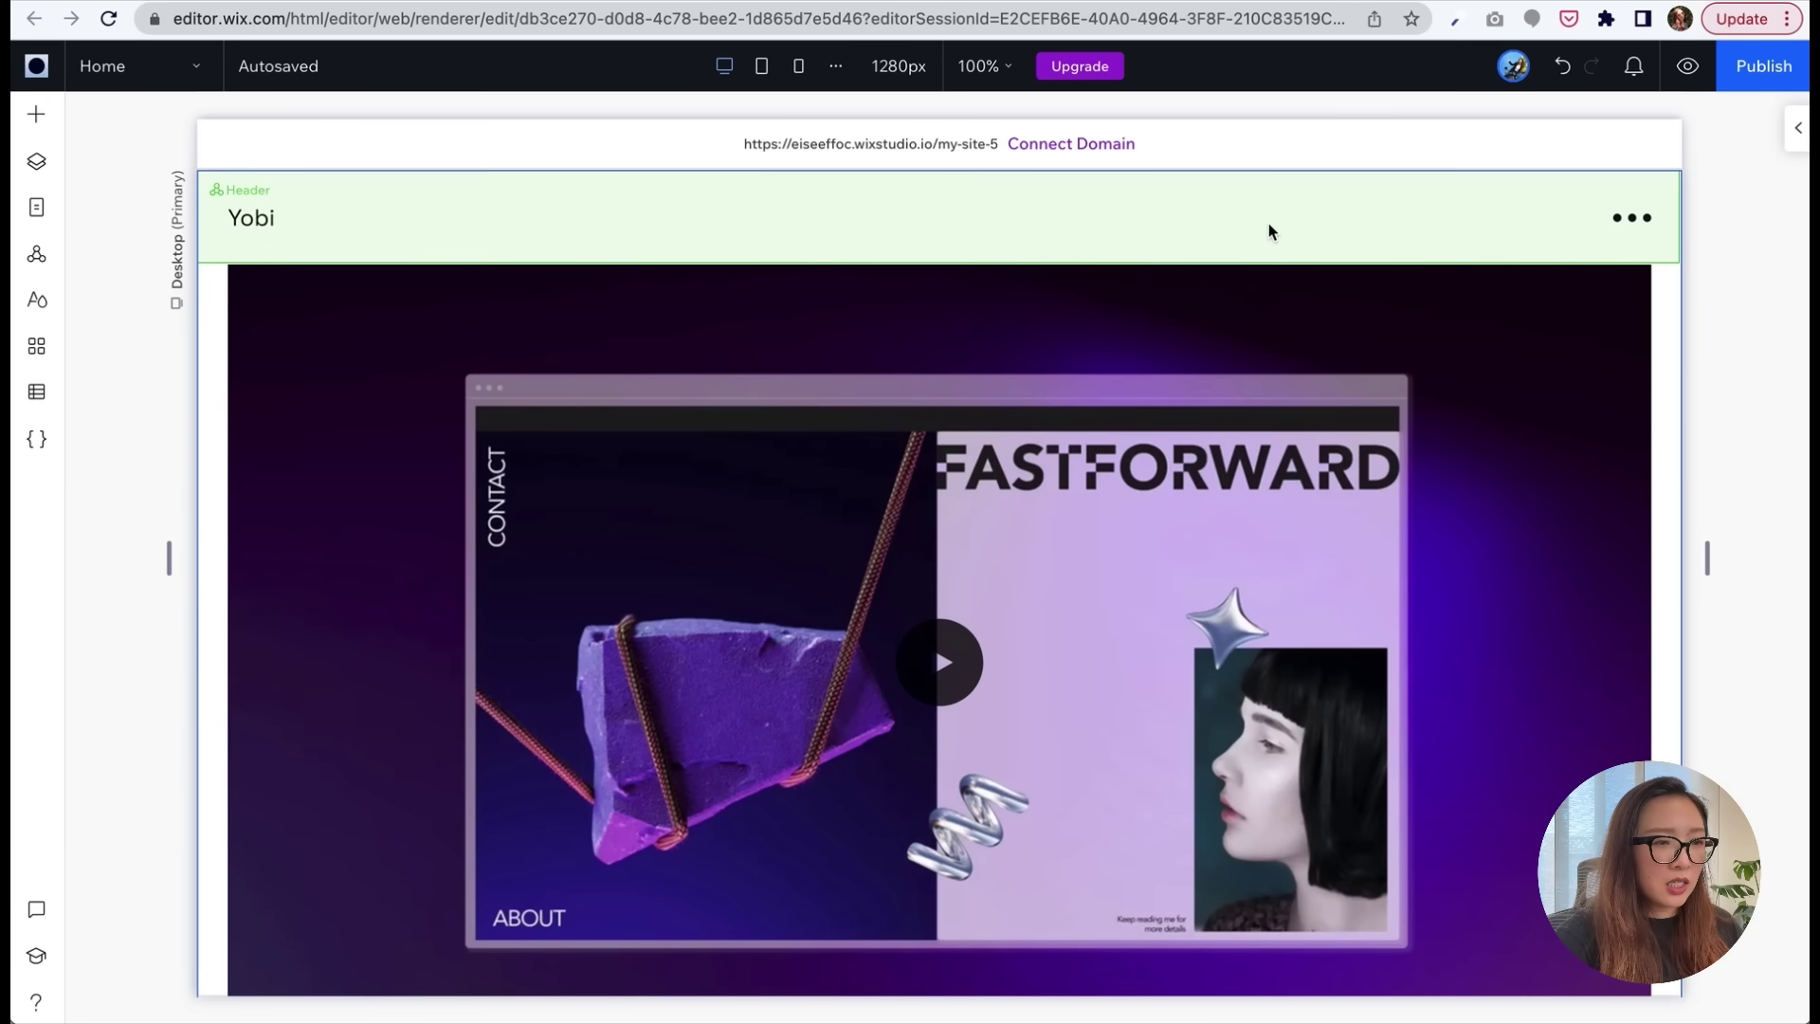
pyautogui.click(1121, 391)
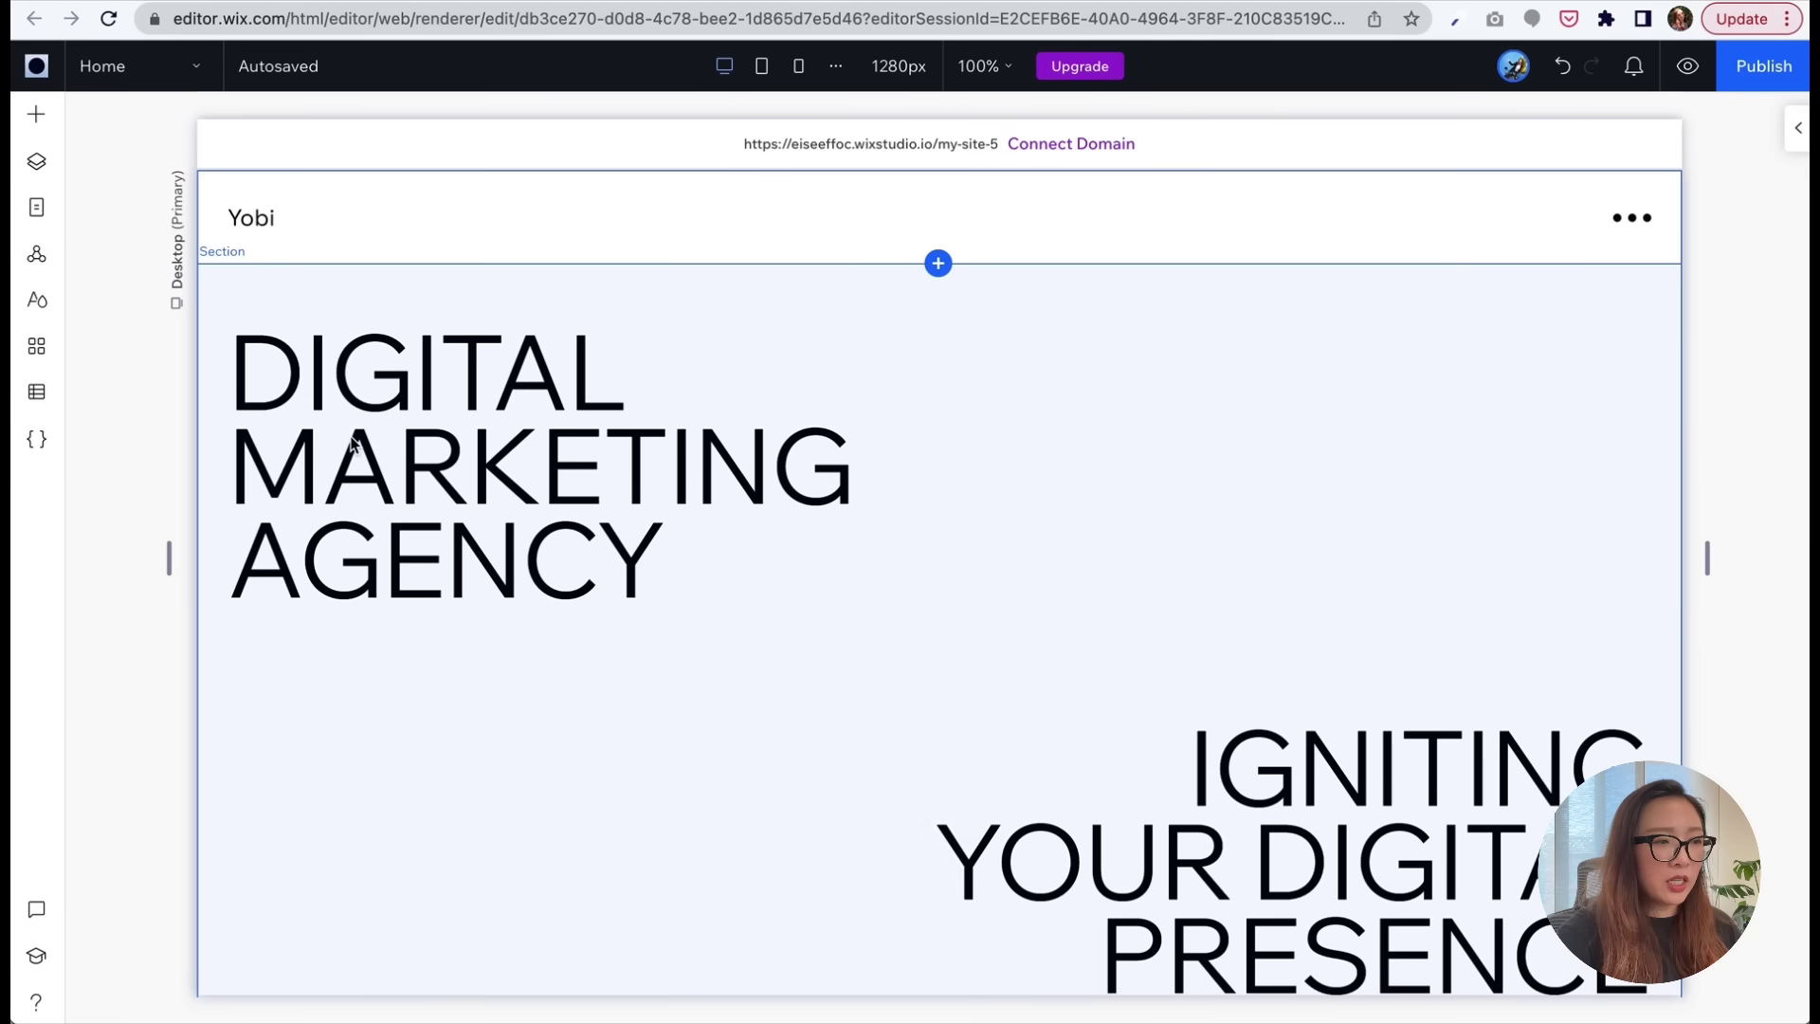
pyautogui.click(353, 443)
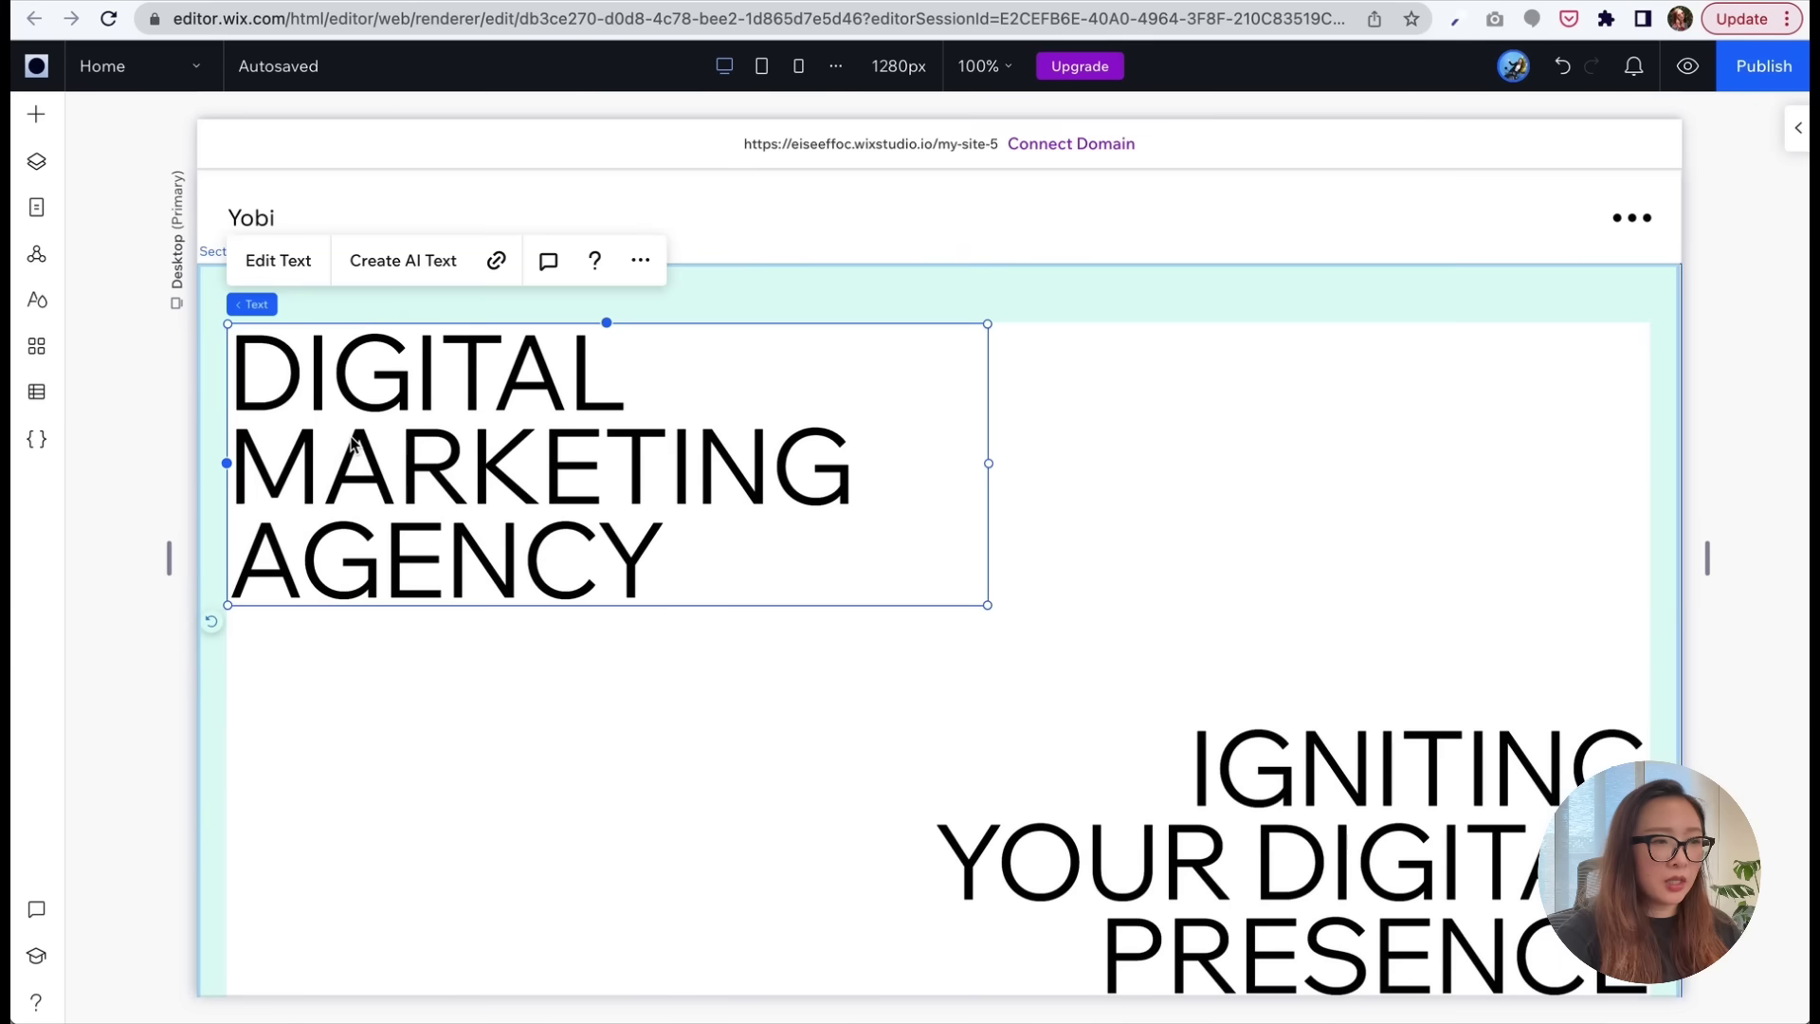
pyautogui.doubleClick(661, 565)
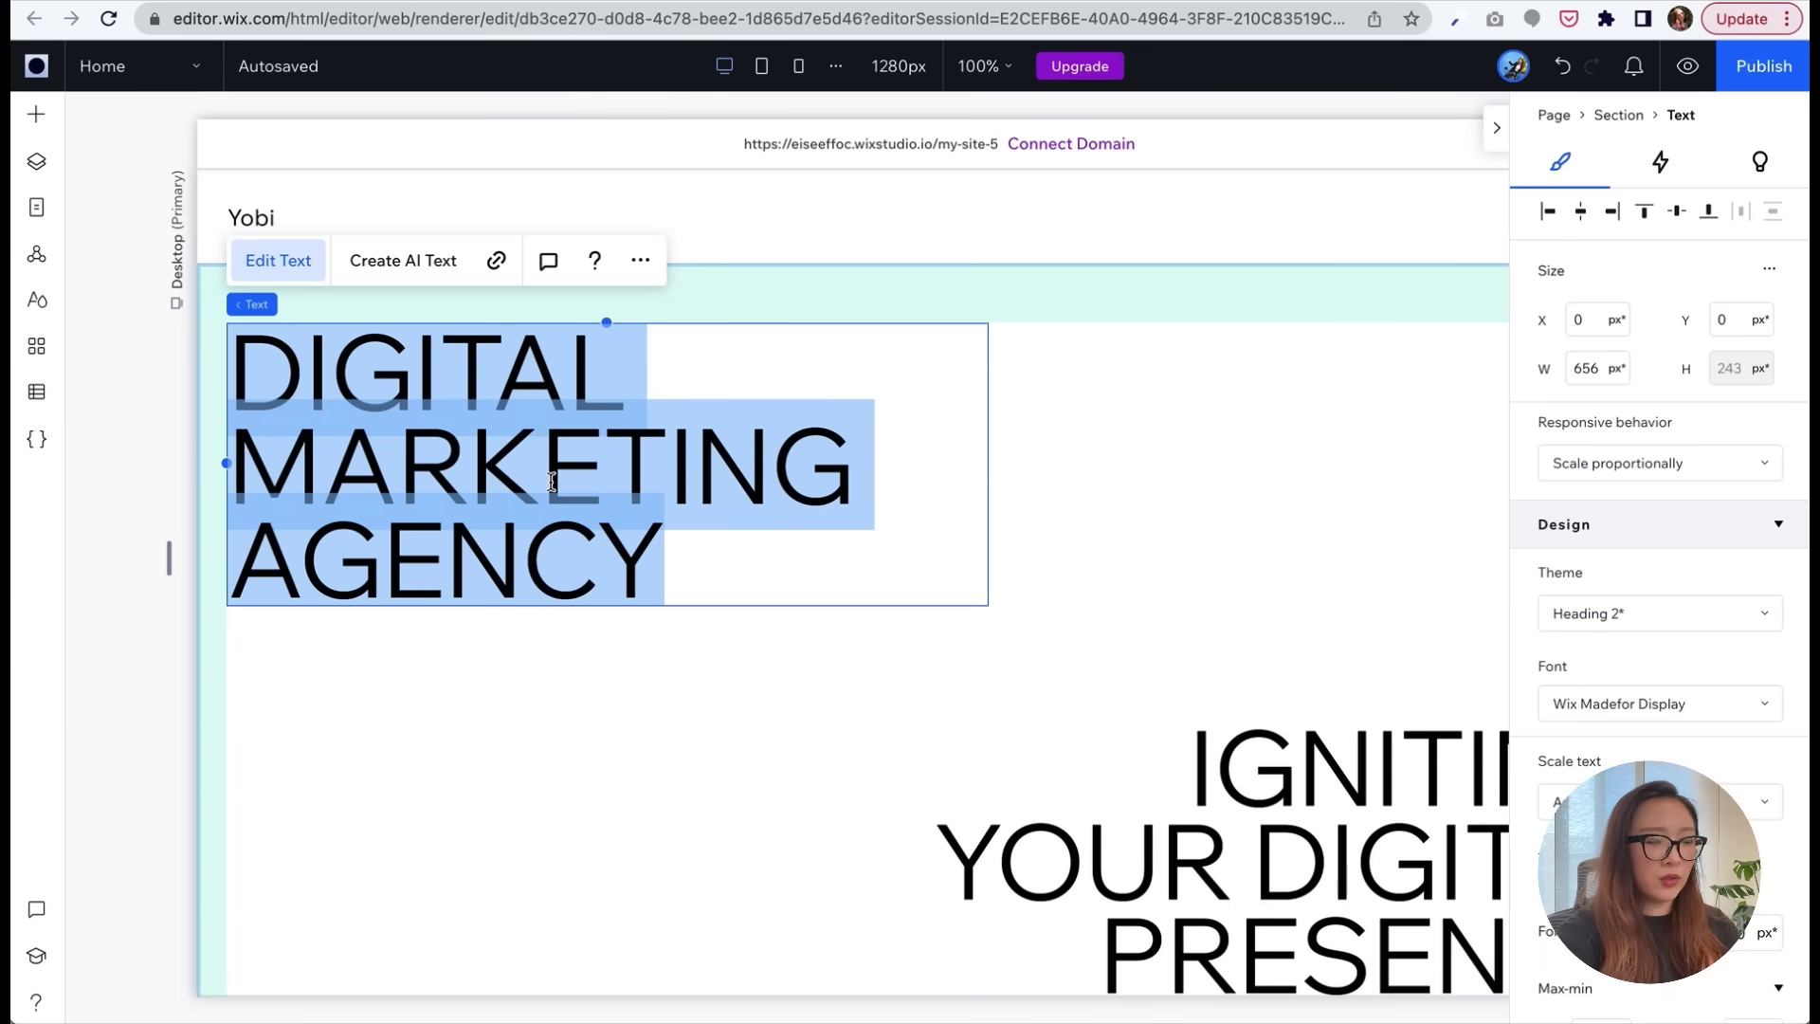
pyautogui.write('Hi, I am Yobi,')
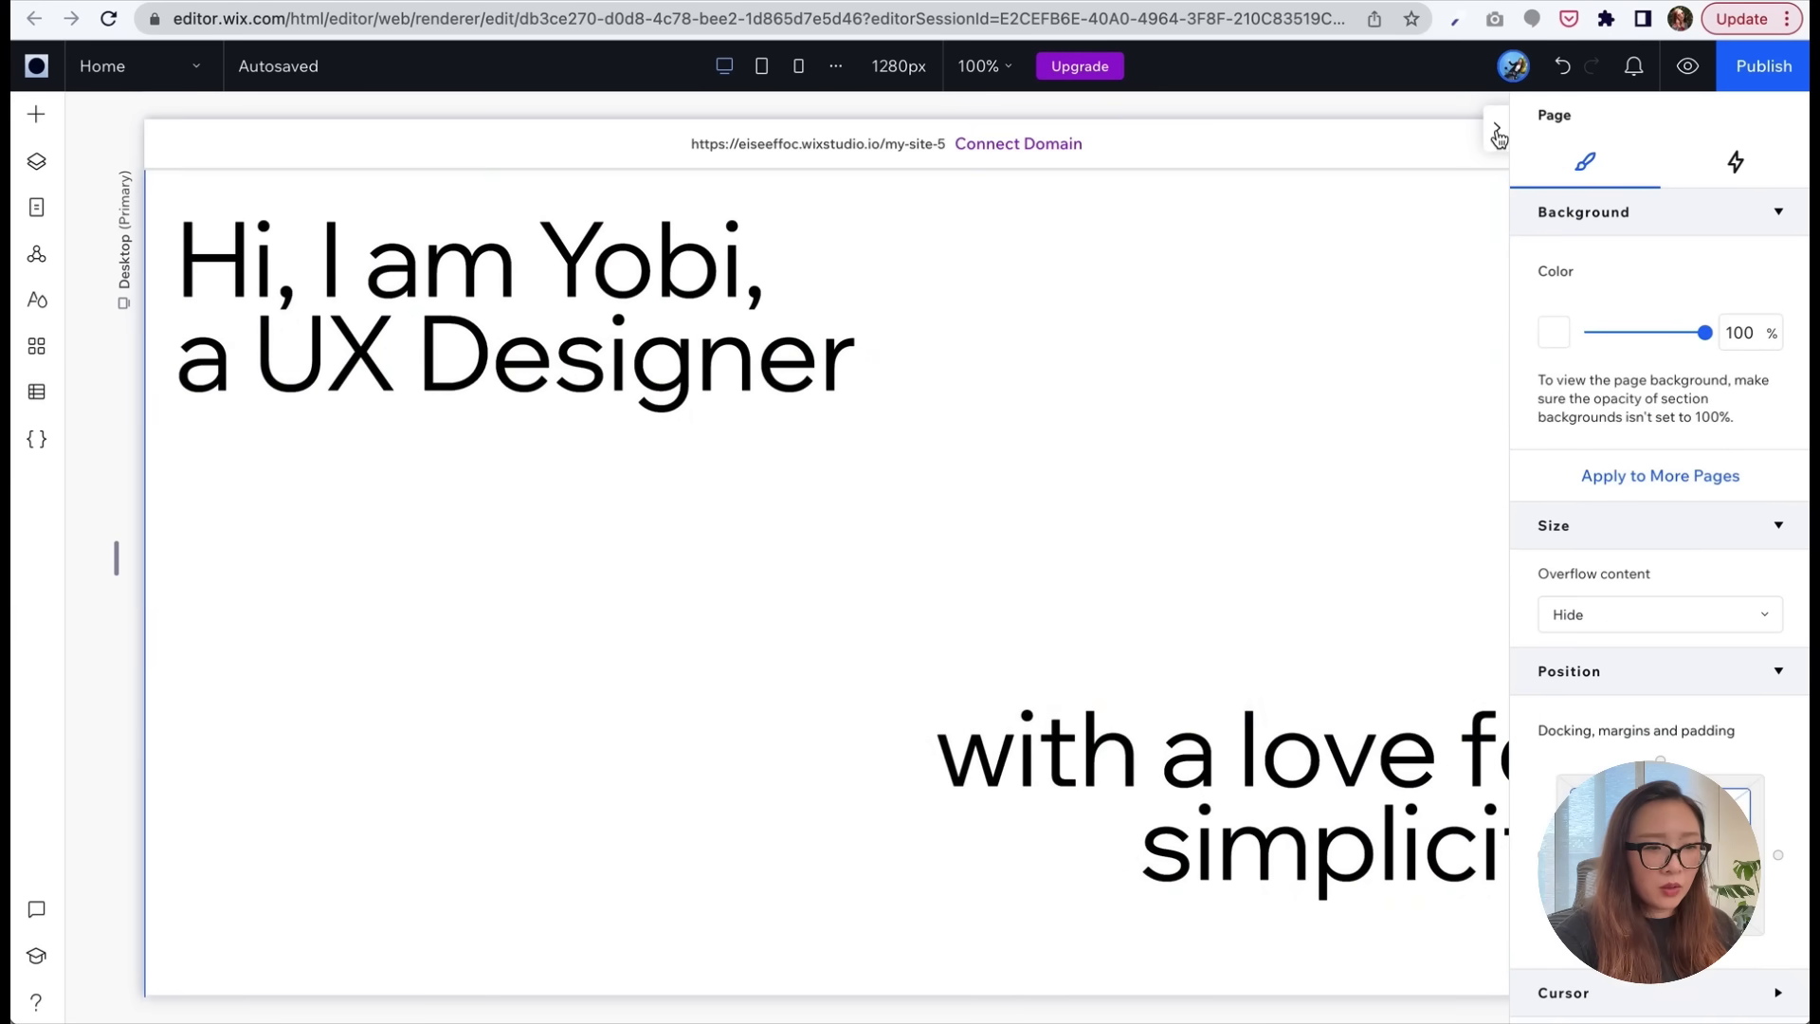
pyautogui.click(1496, 128)
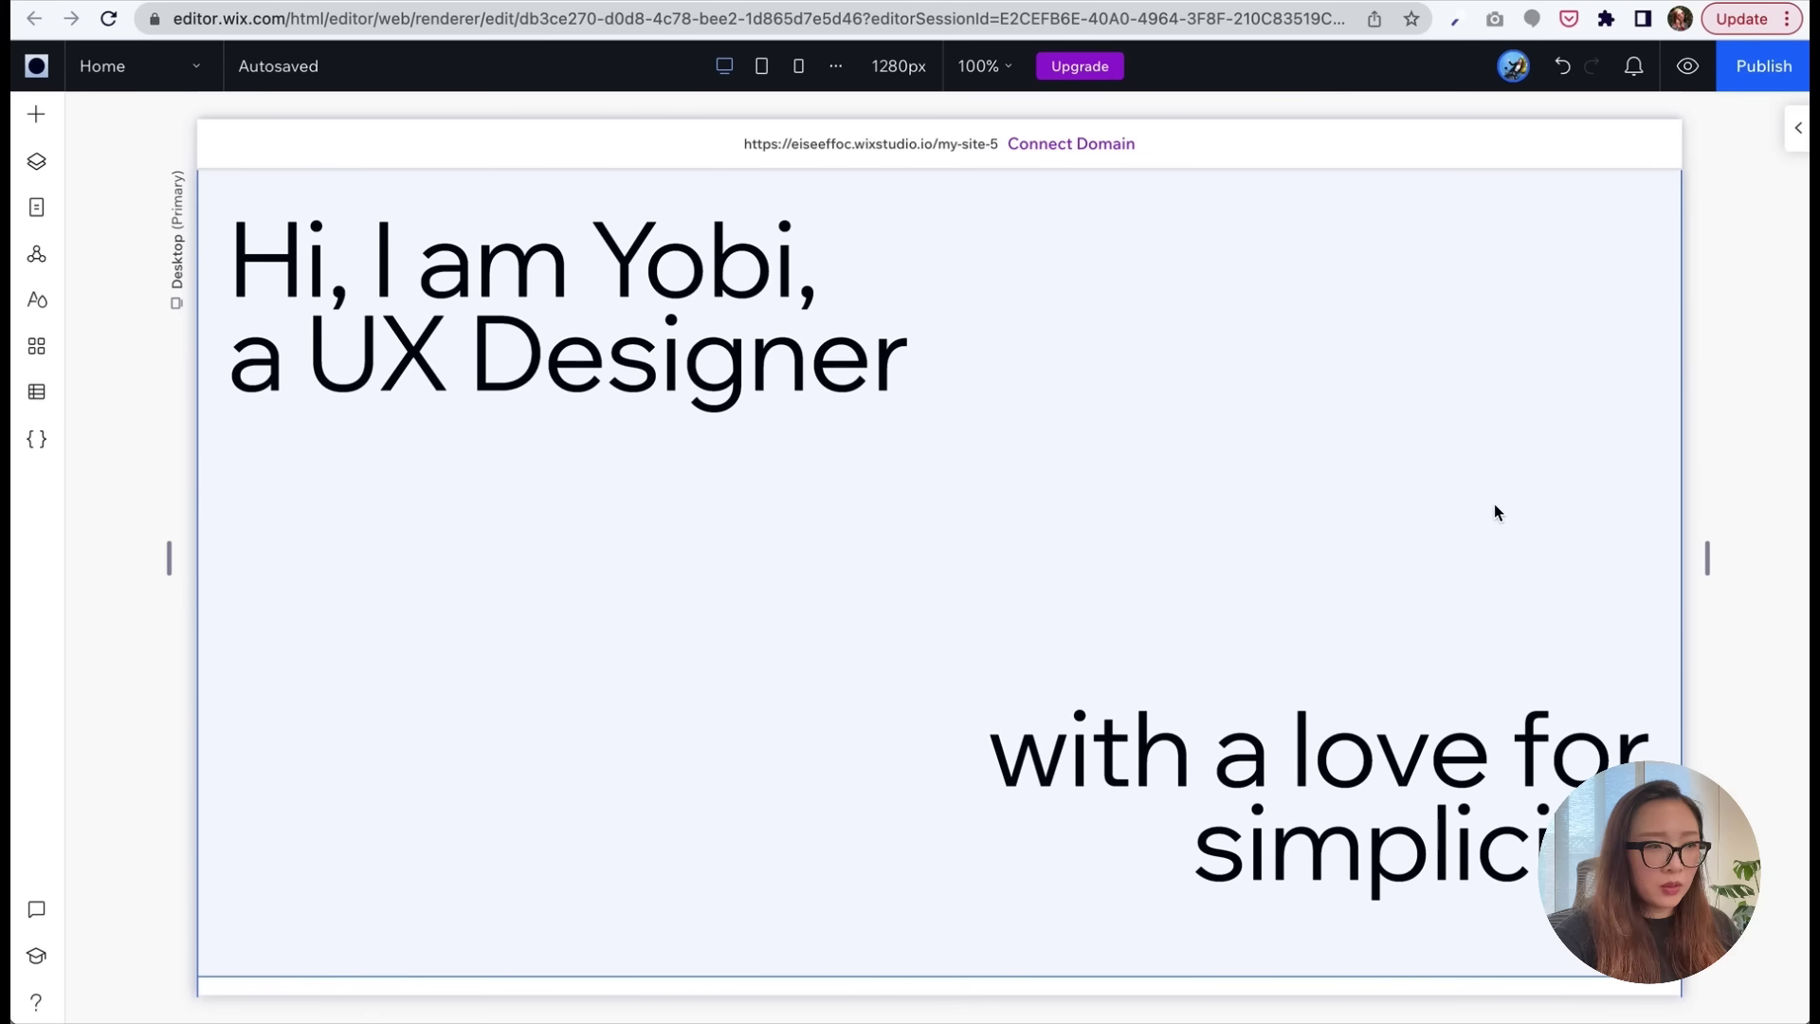
pyautogui.scroll(-4, 1495, 506)
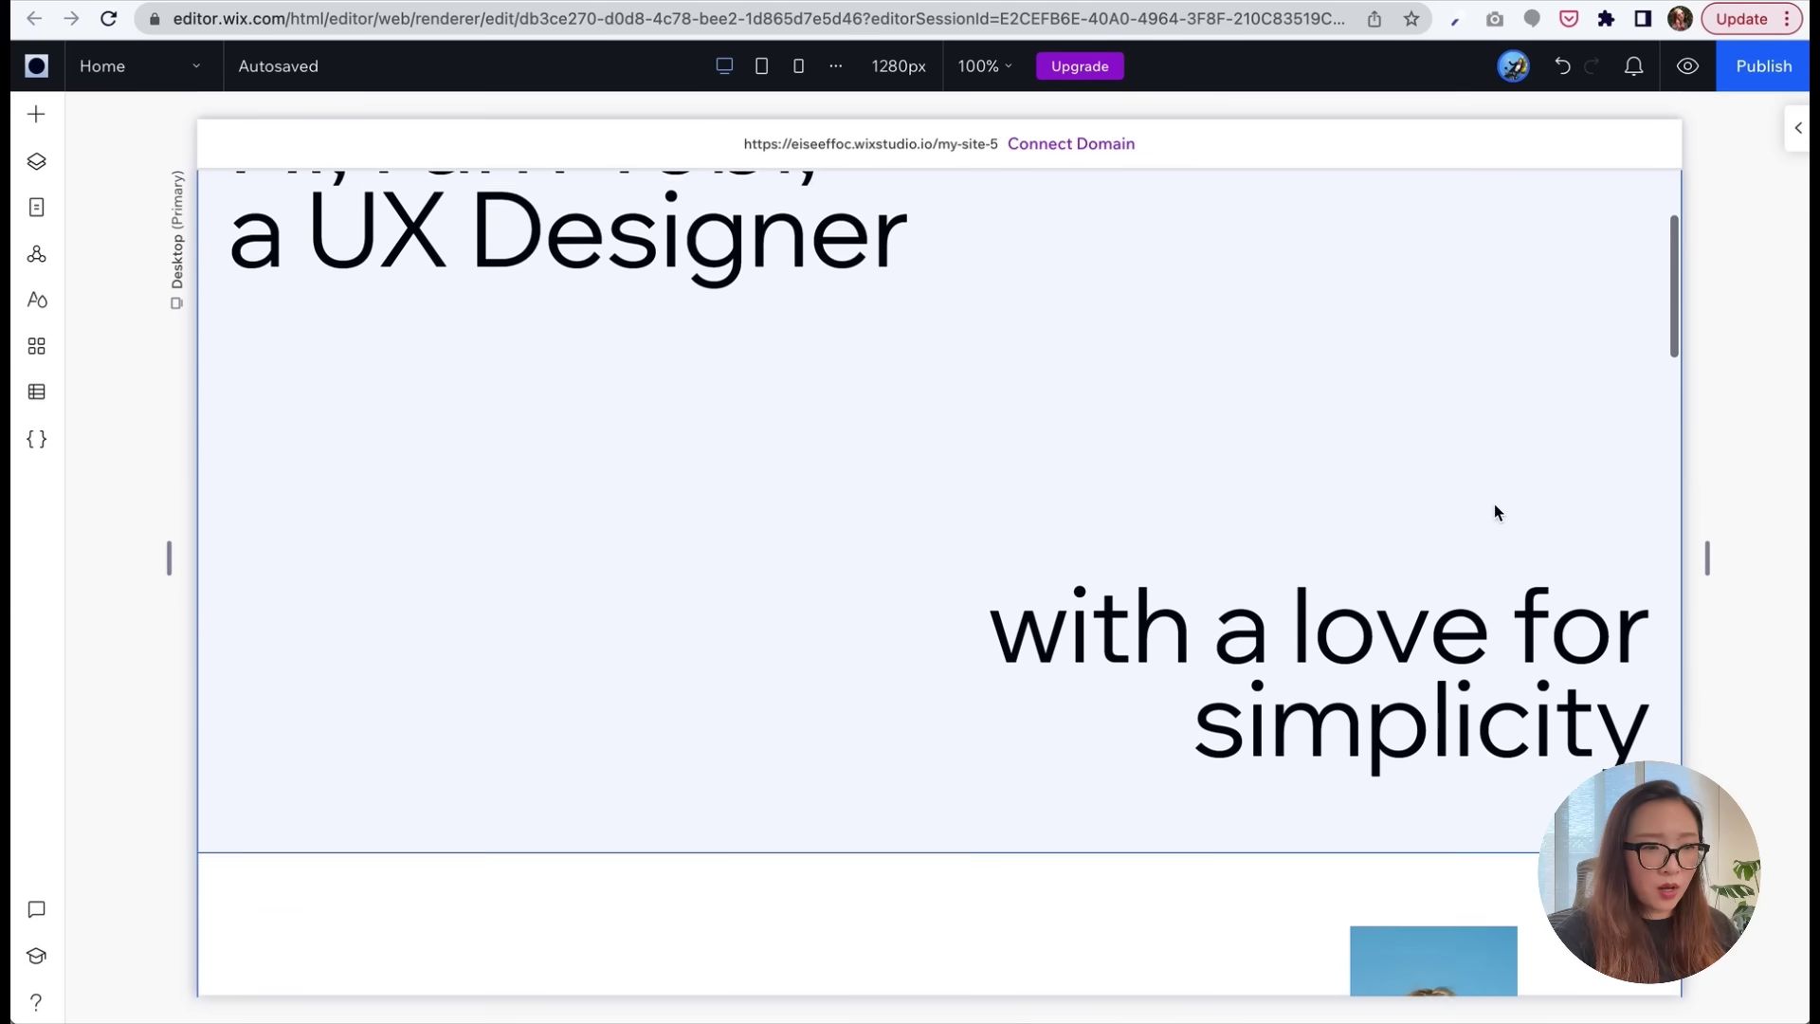
pyautogui.scroll(-7, 1494, 512)
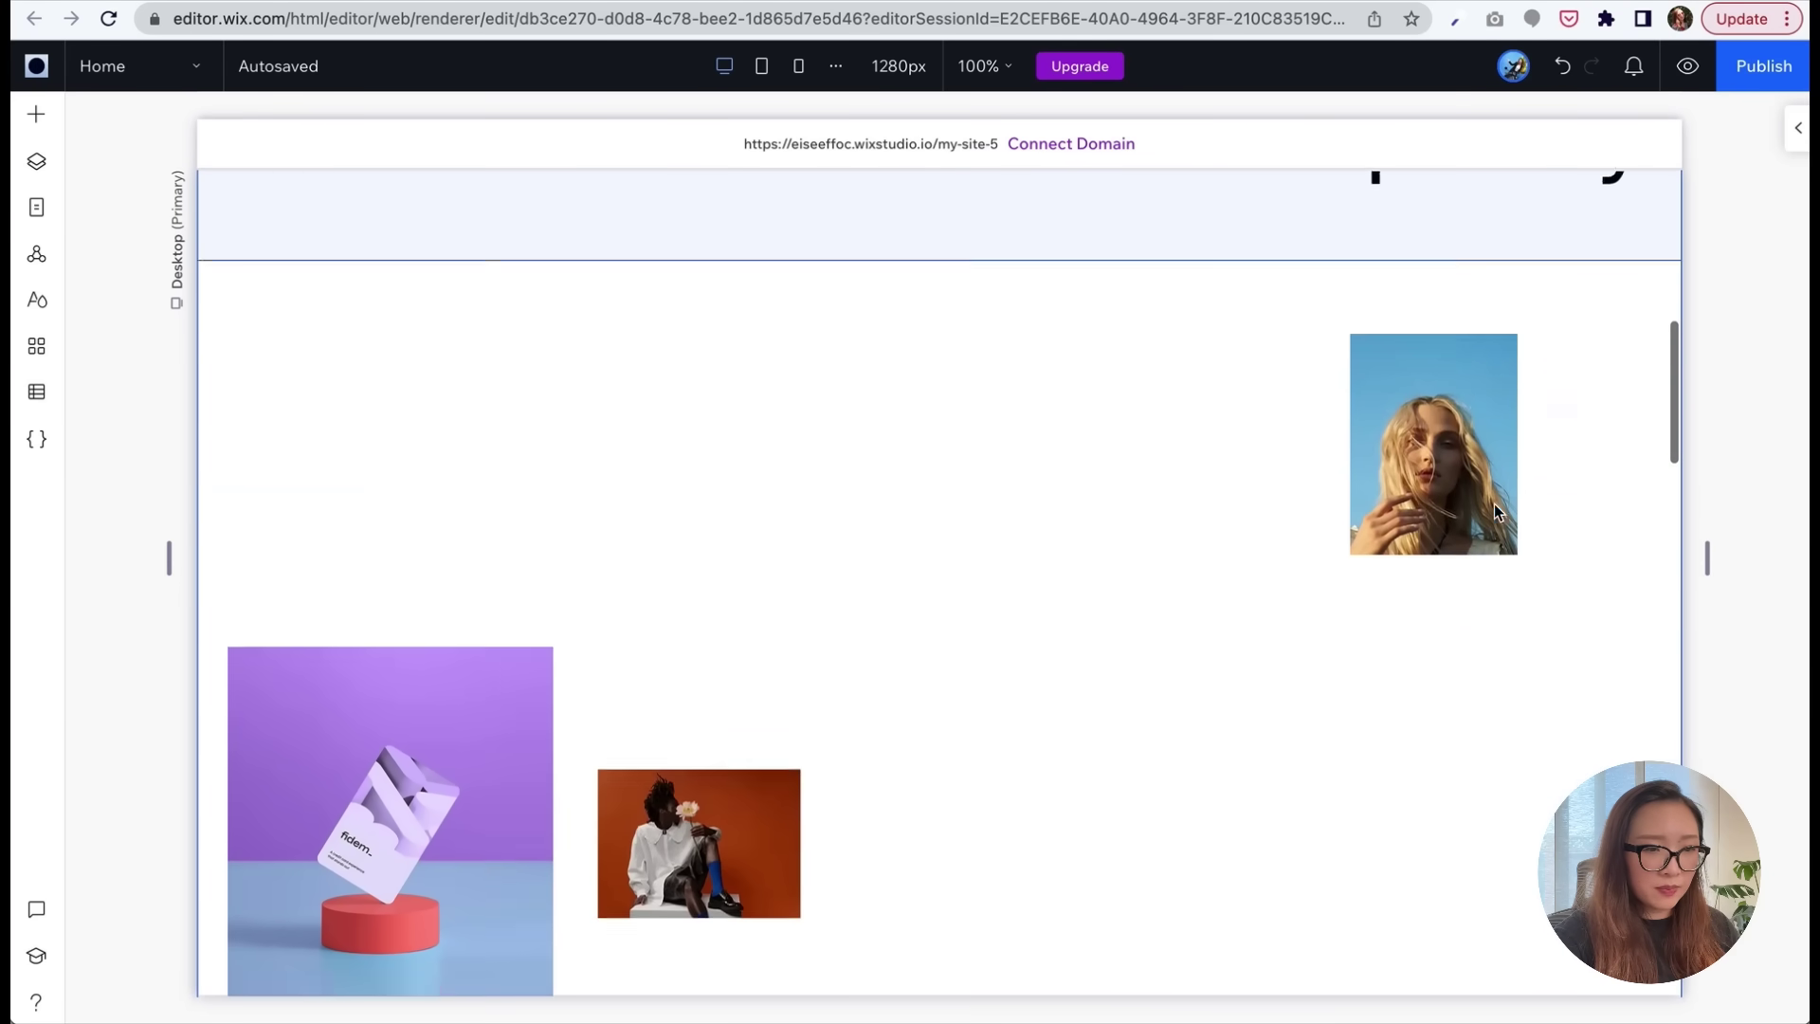
pyautogui.scroll(2, 1494, 512)
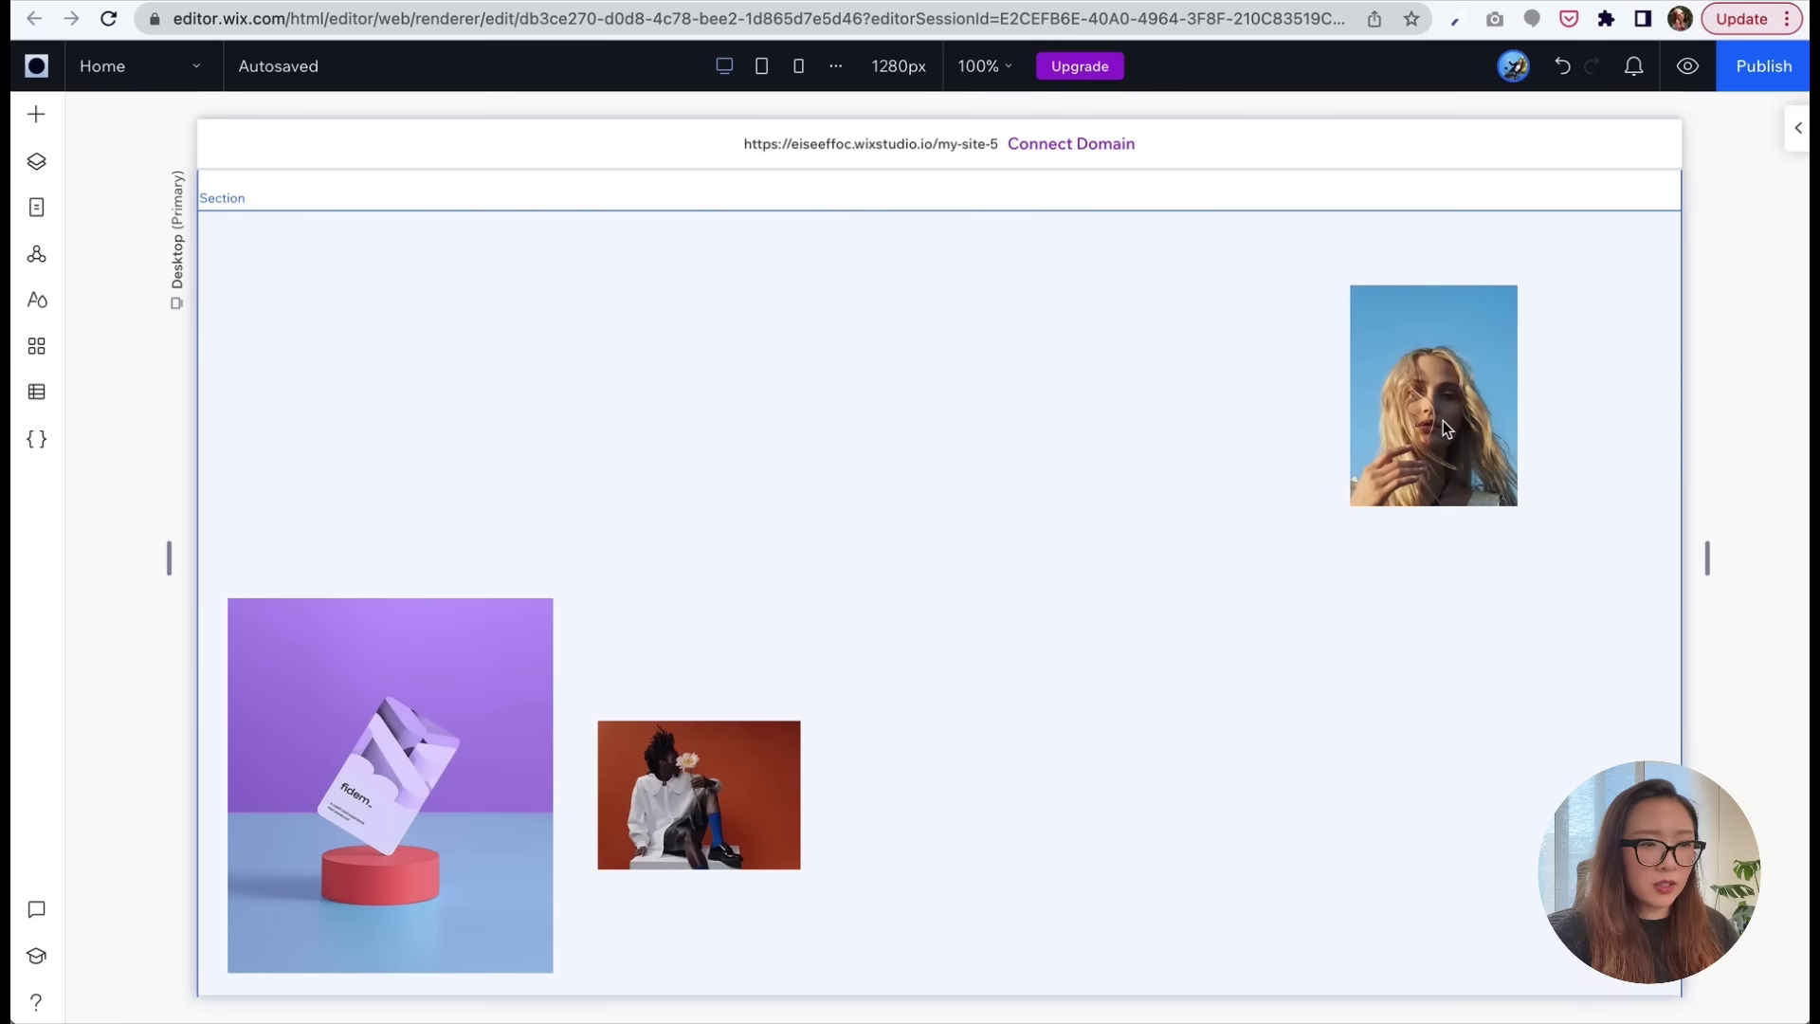
pyautogui.click(1443, 419)
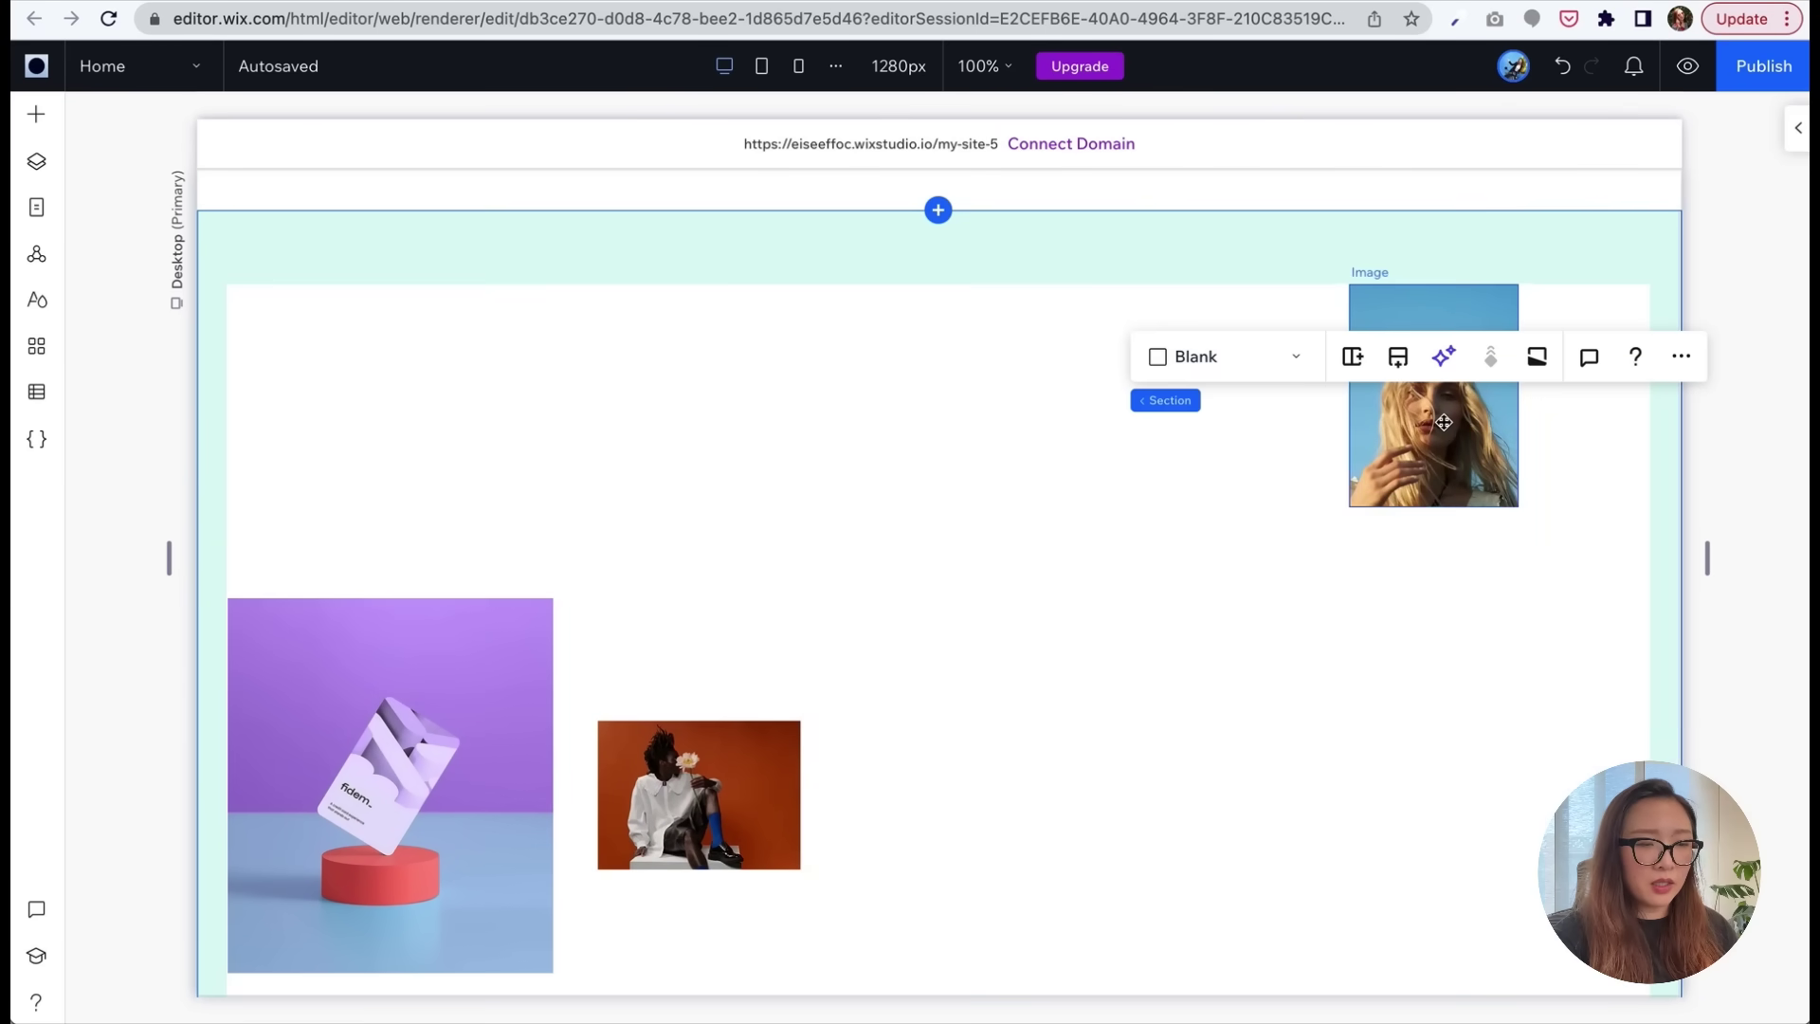
pyautogui.click(1443, 420)
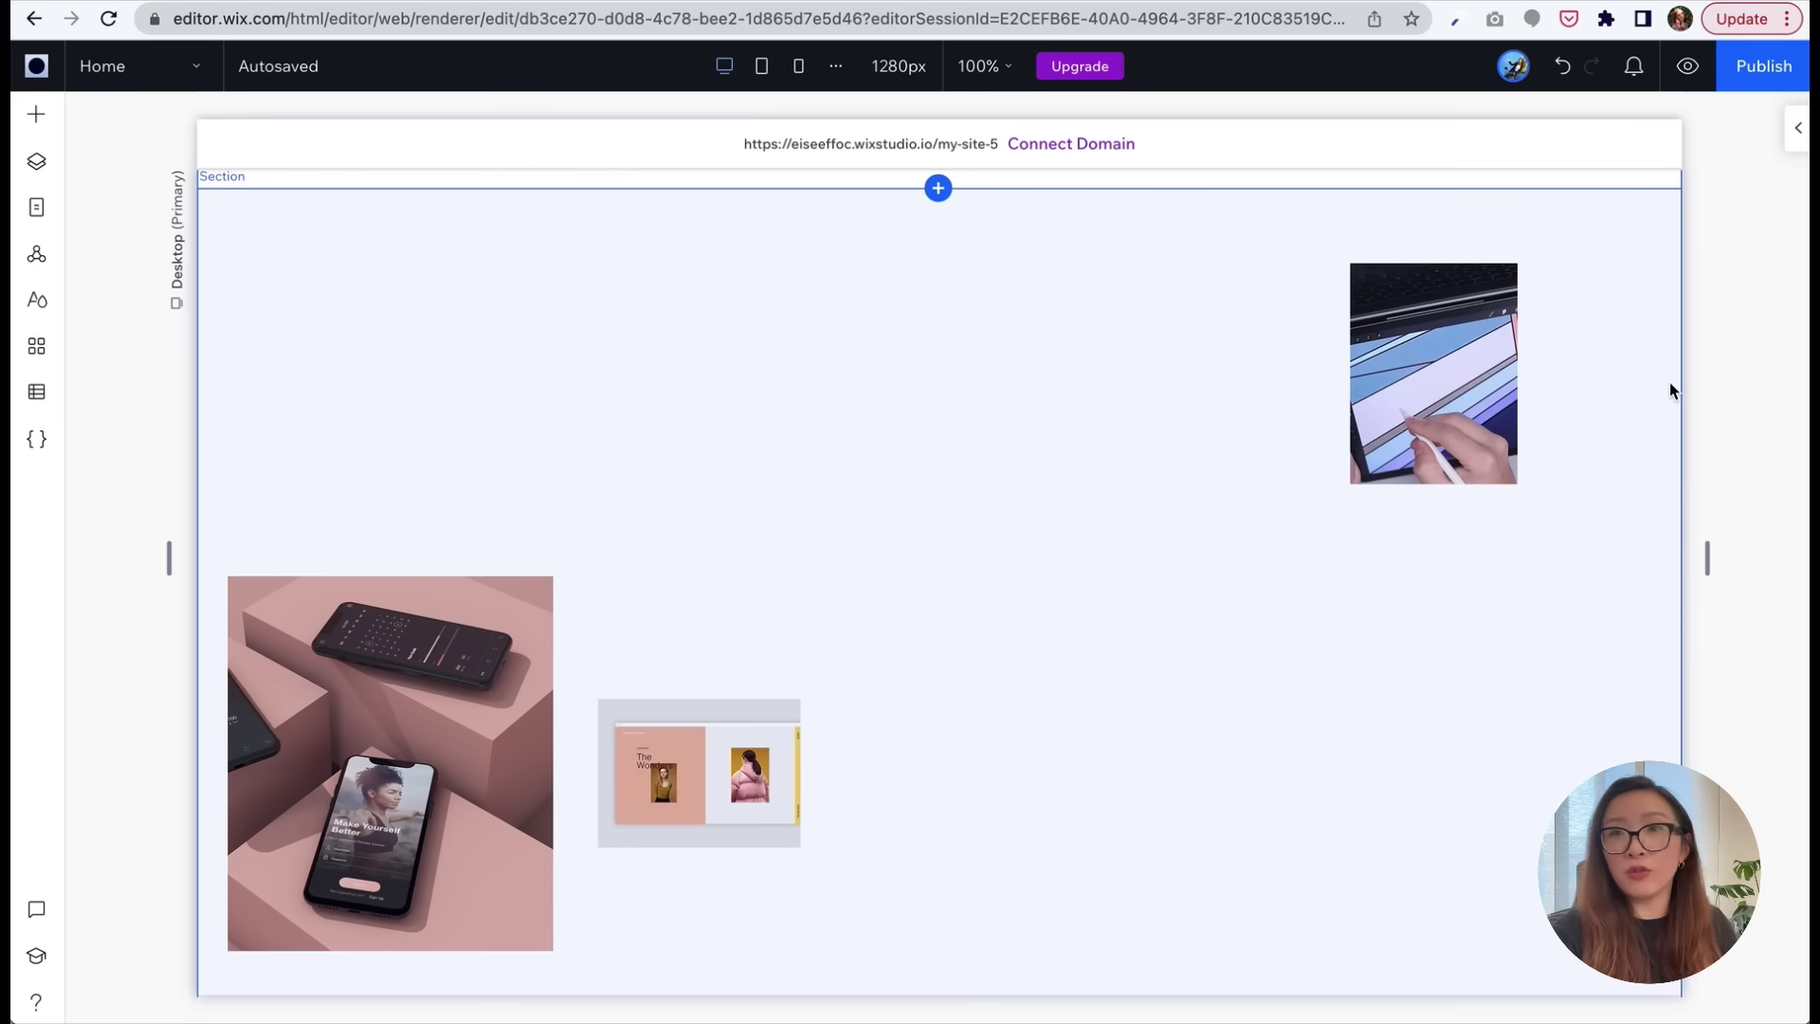
# - Edit the 'Our Projects' heading to read 'Projects'
pyautogui.scroll(-10, 1670, 383)
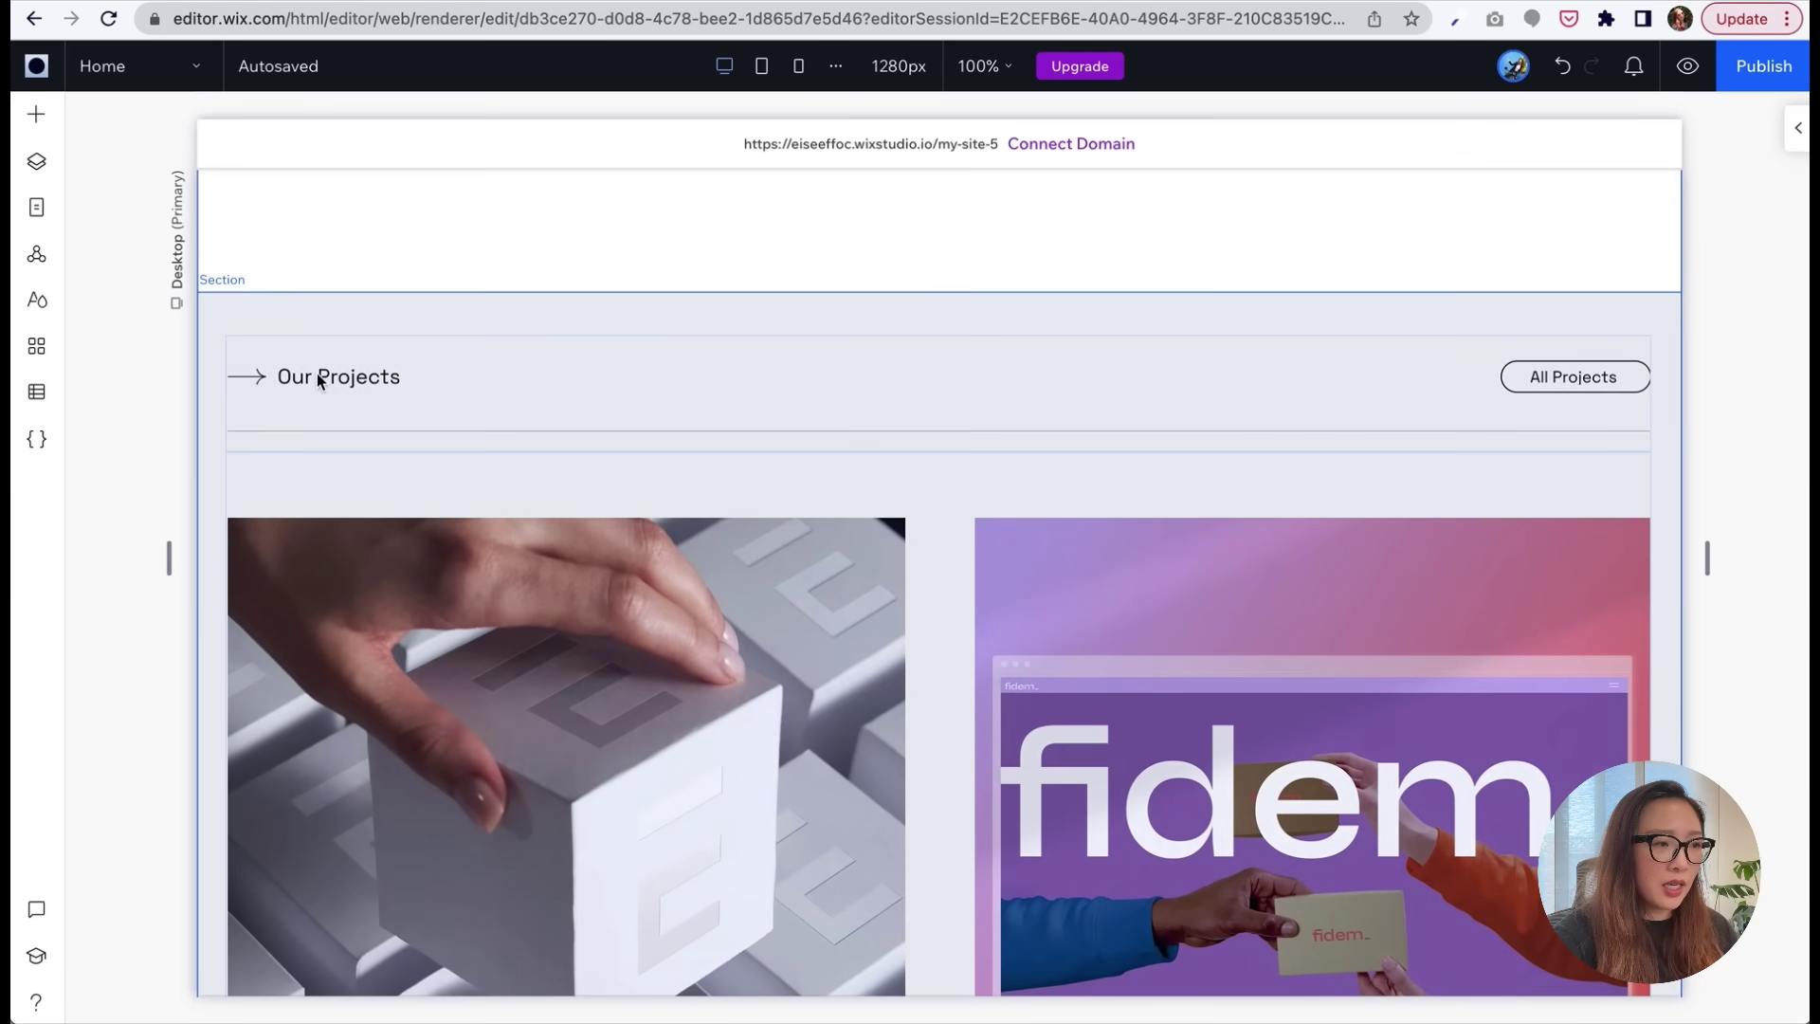
pyautogui.click(316, 373)
pyautogui.click(300, 376)
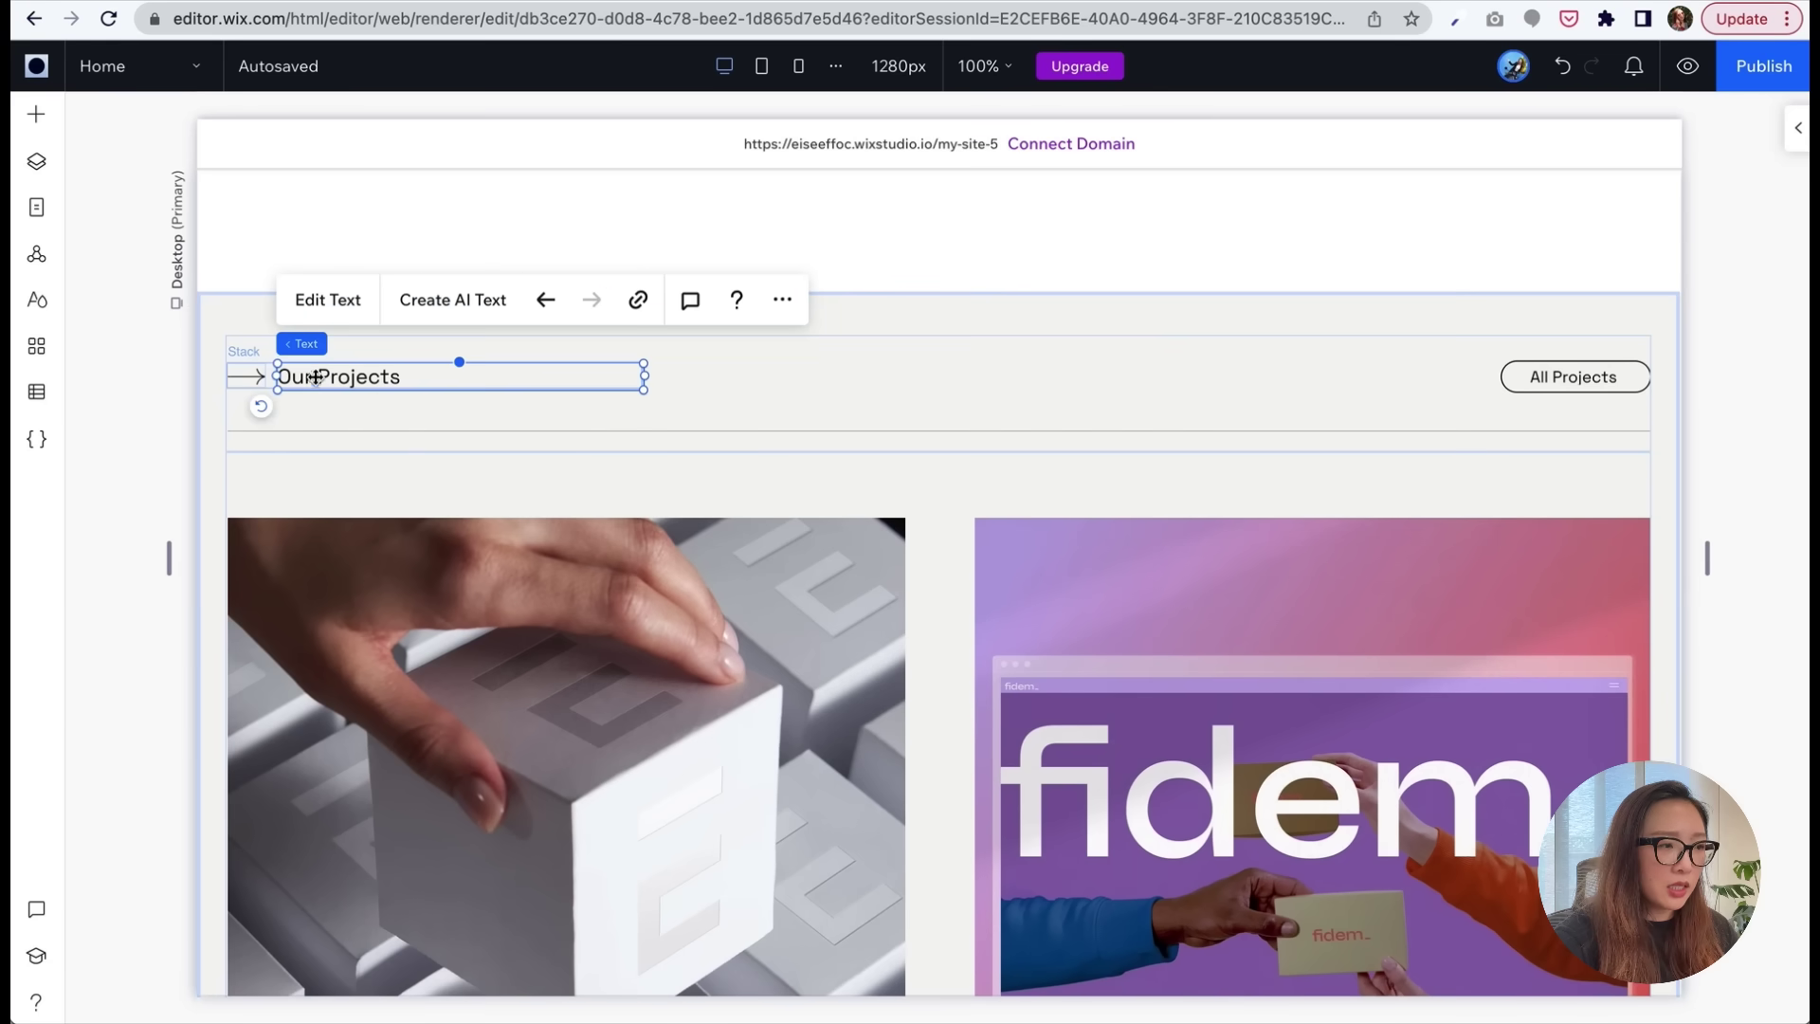
pyautogui.doubleClick(310, 378)
pyautogui.click(316, 377)
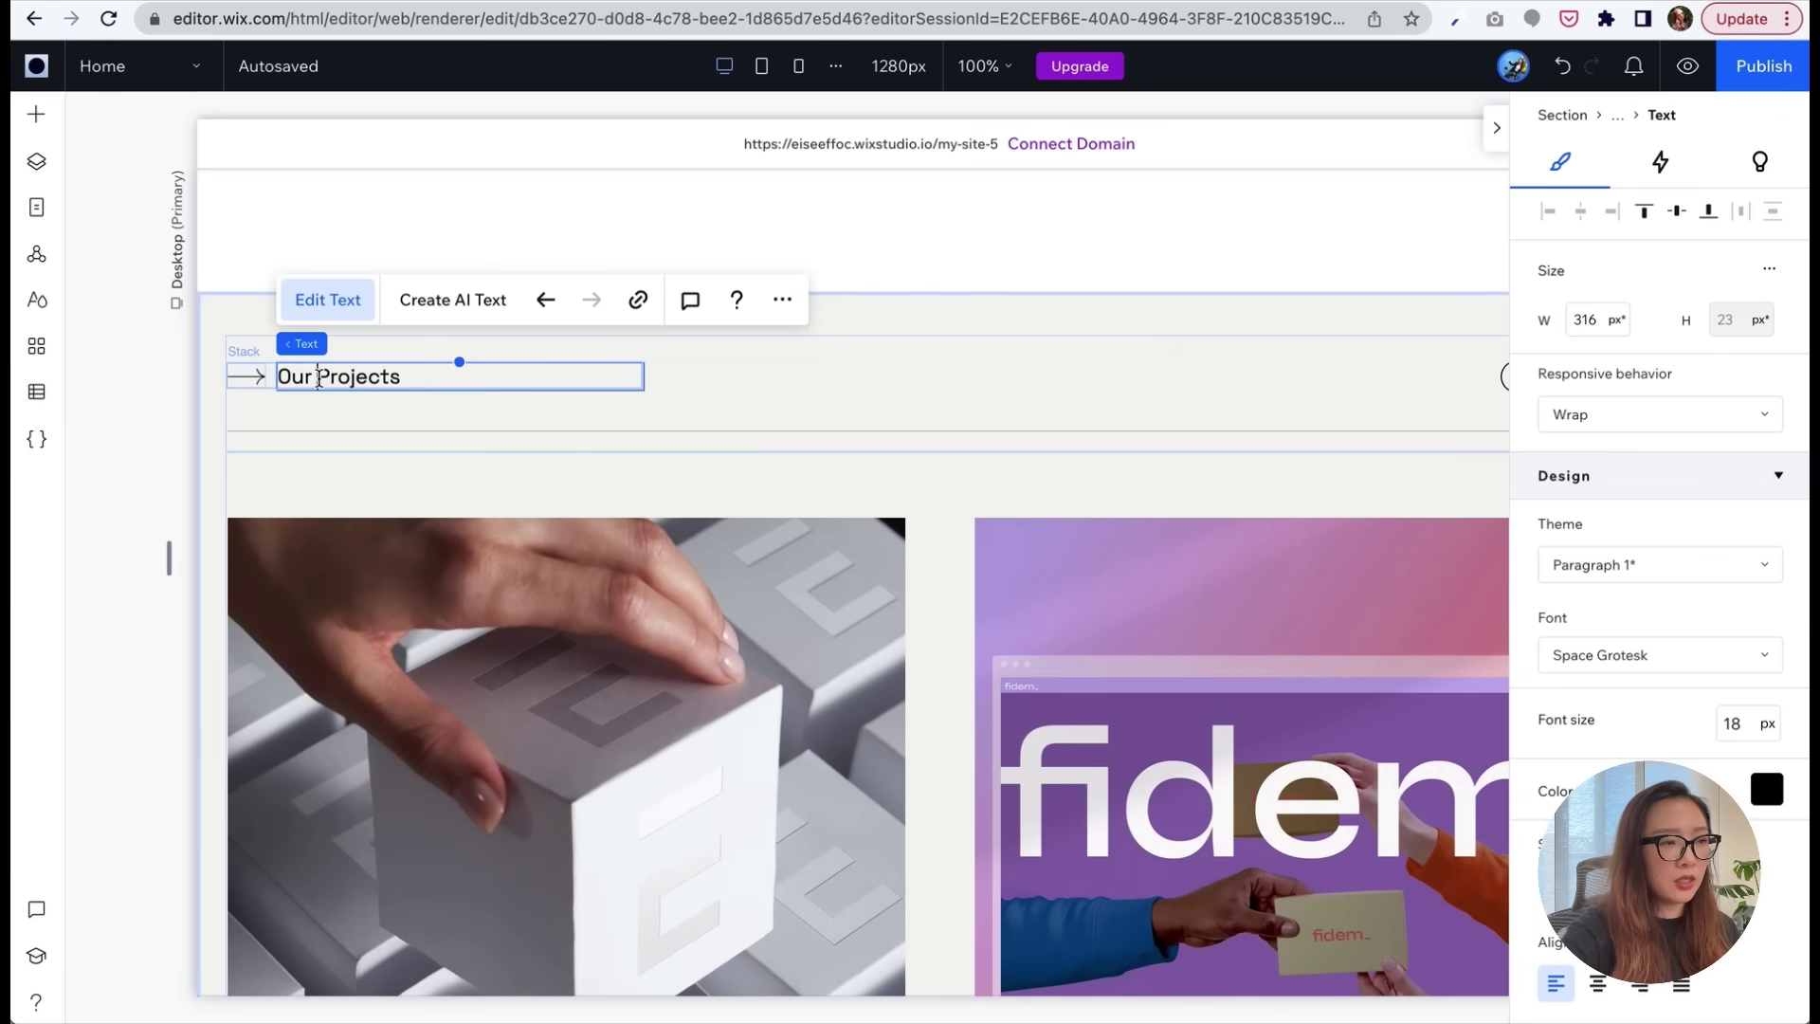
pyautogui.press('BackSpace')
pyautogui.press('BackSpace')
pyautogui.press('BackSpace')
pyautogui.press('BackSpace')
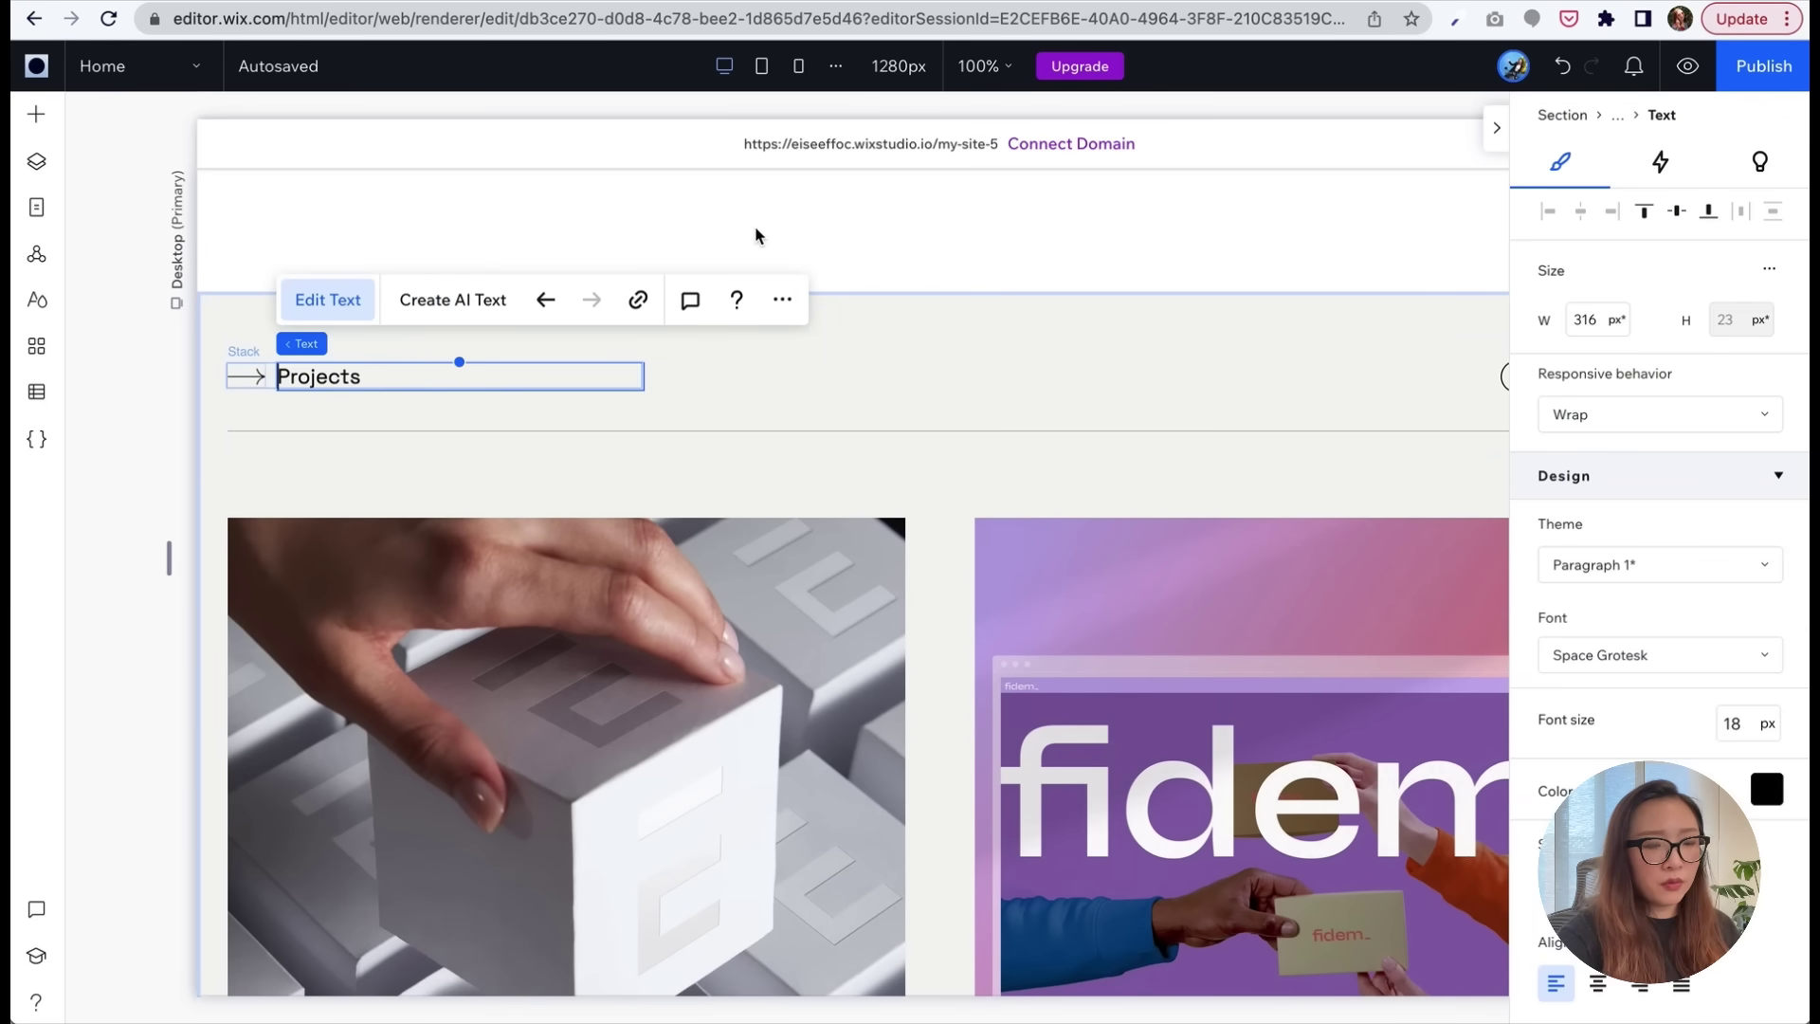
pyautogui.click(1044, 418)
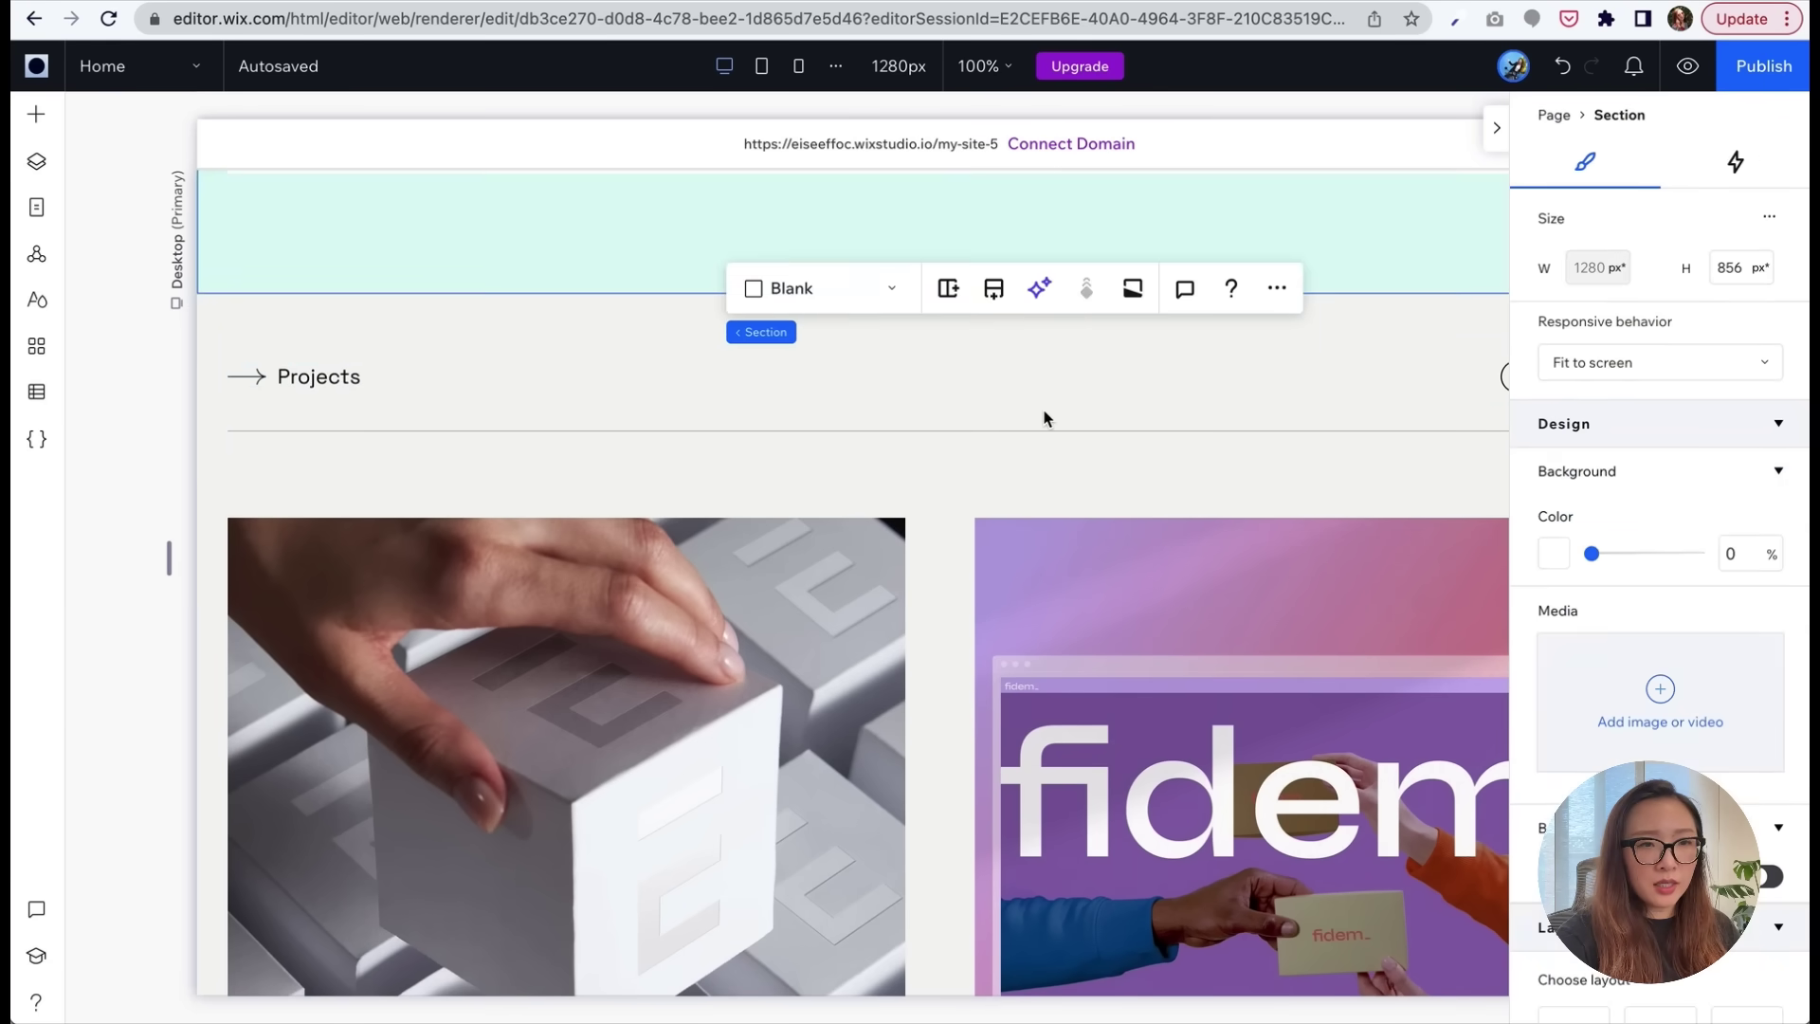
# - Select the Portfolio Gallery inside the projects section
pyautogui.click(1053, 514)
pyautogui.scroll(-3, 1053, 515)
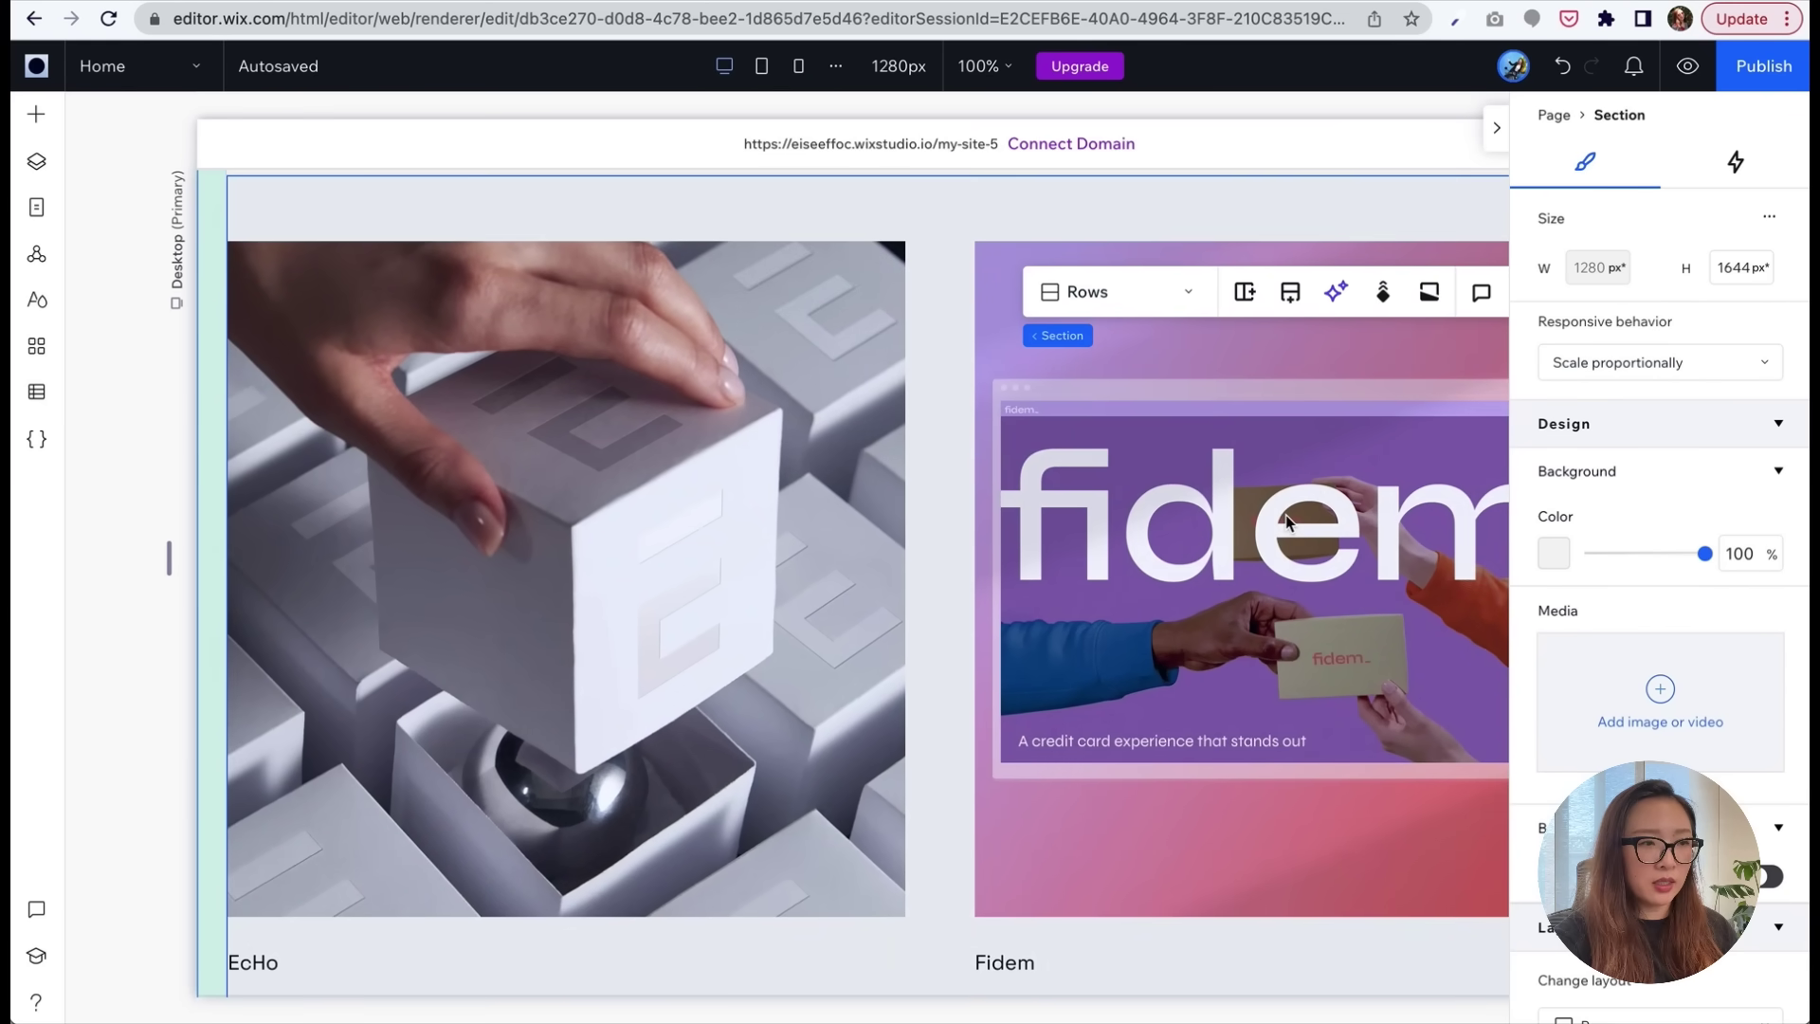
pyautogui.click(958, 461)
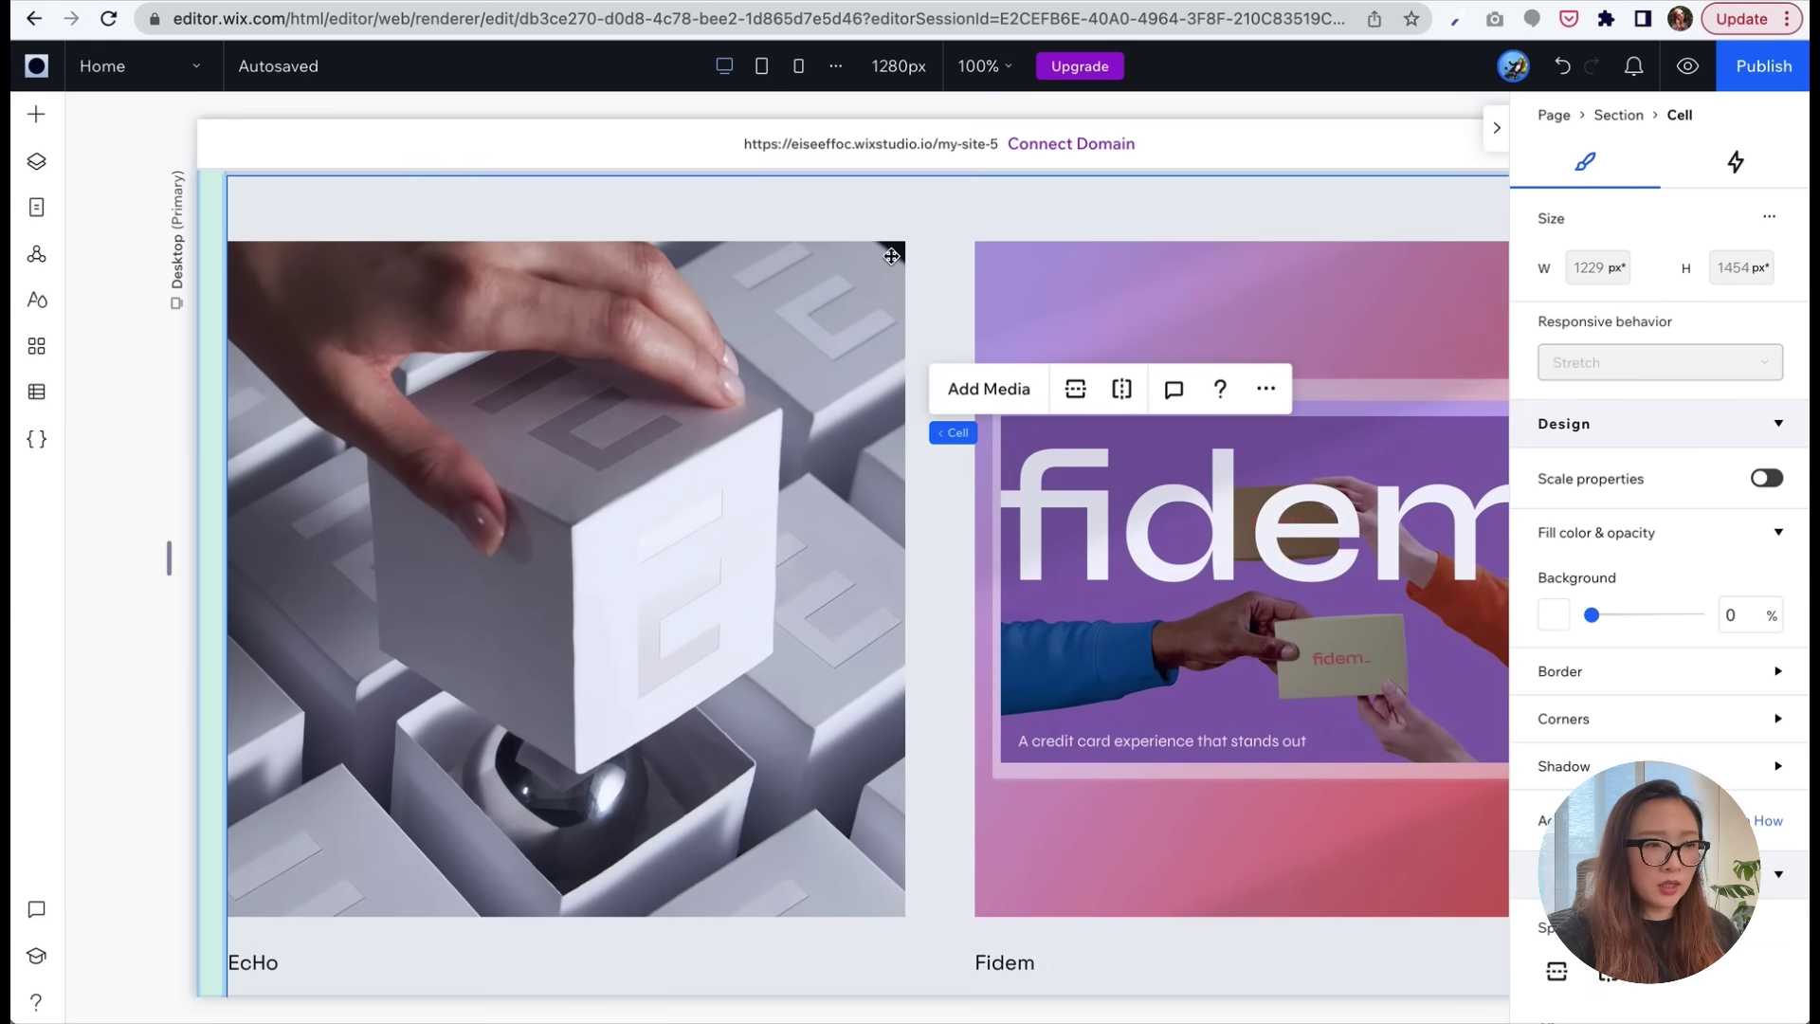
pyautogui.click(1072, 236)
pyautogui.scroll(2, 1074, 244)
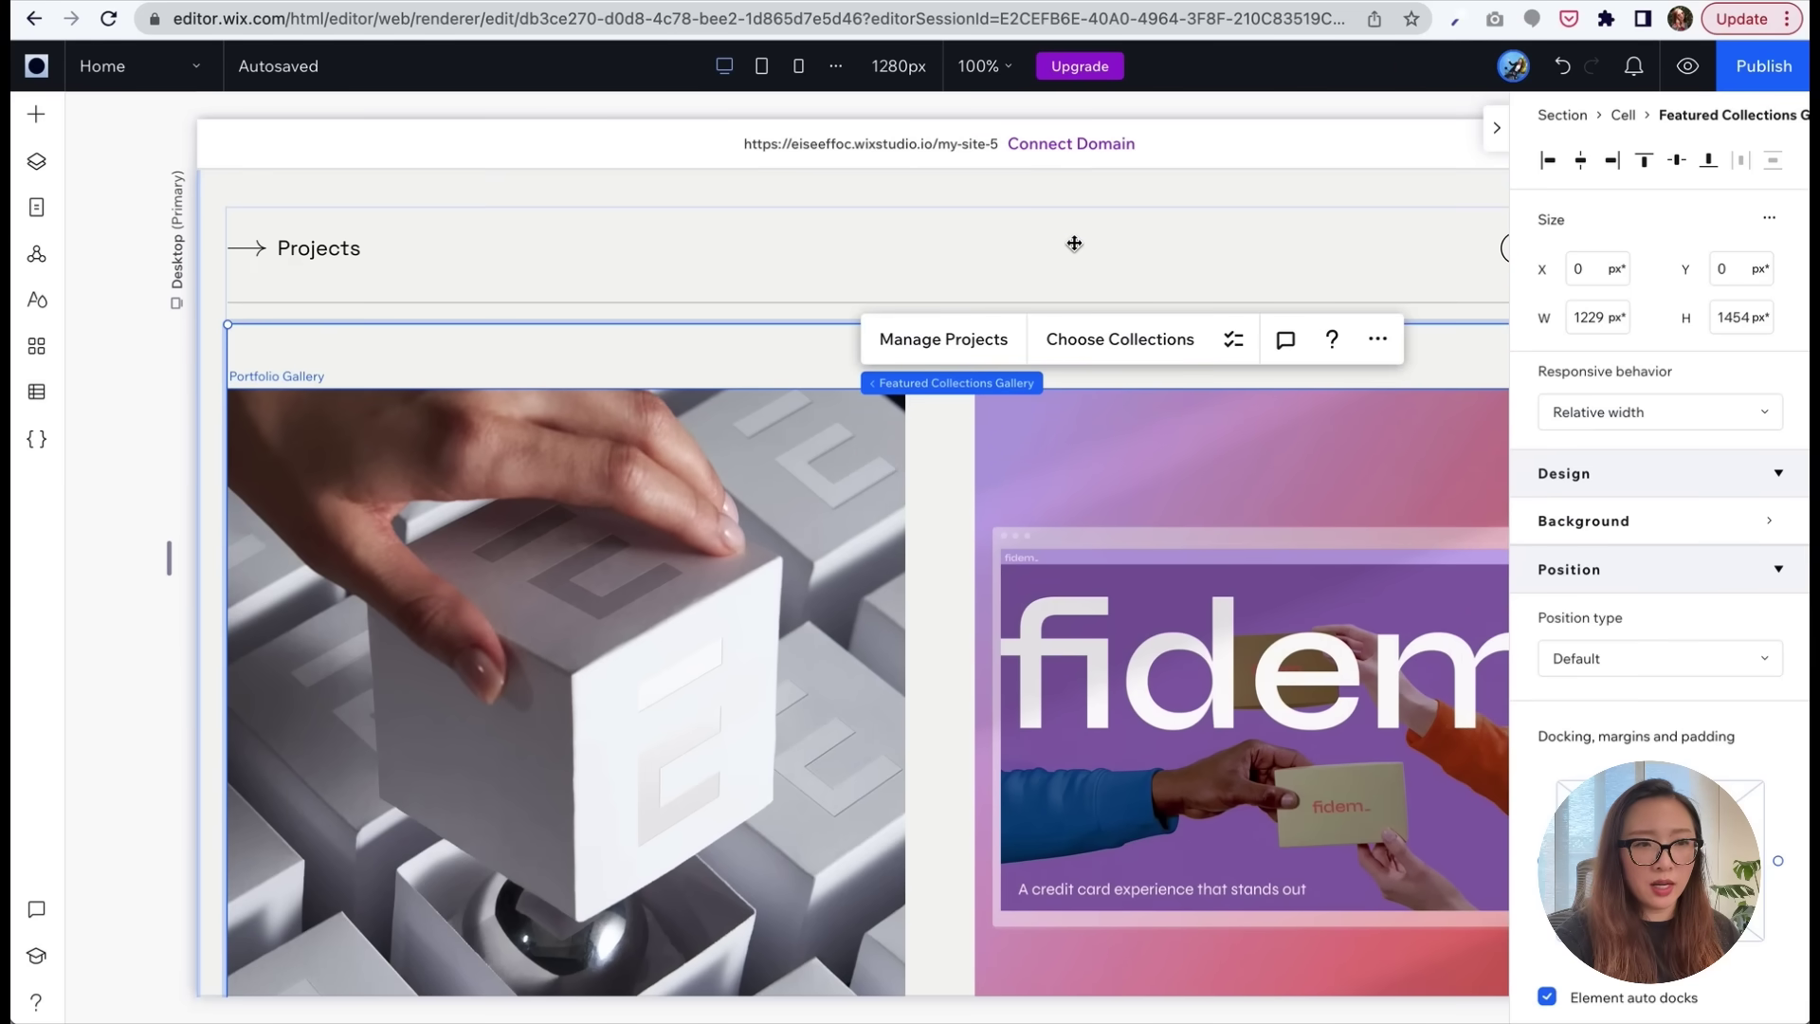
pyautogui.scroll(-2, 1073, 242)
pyautogui.click(872, 394)
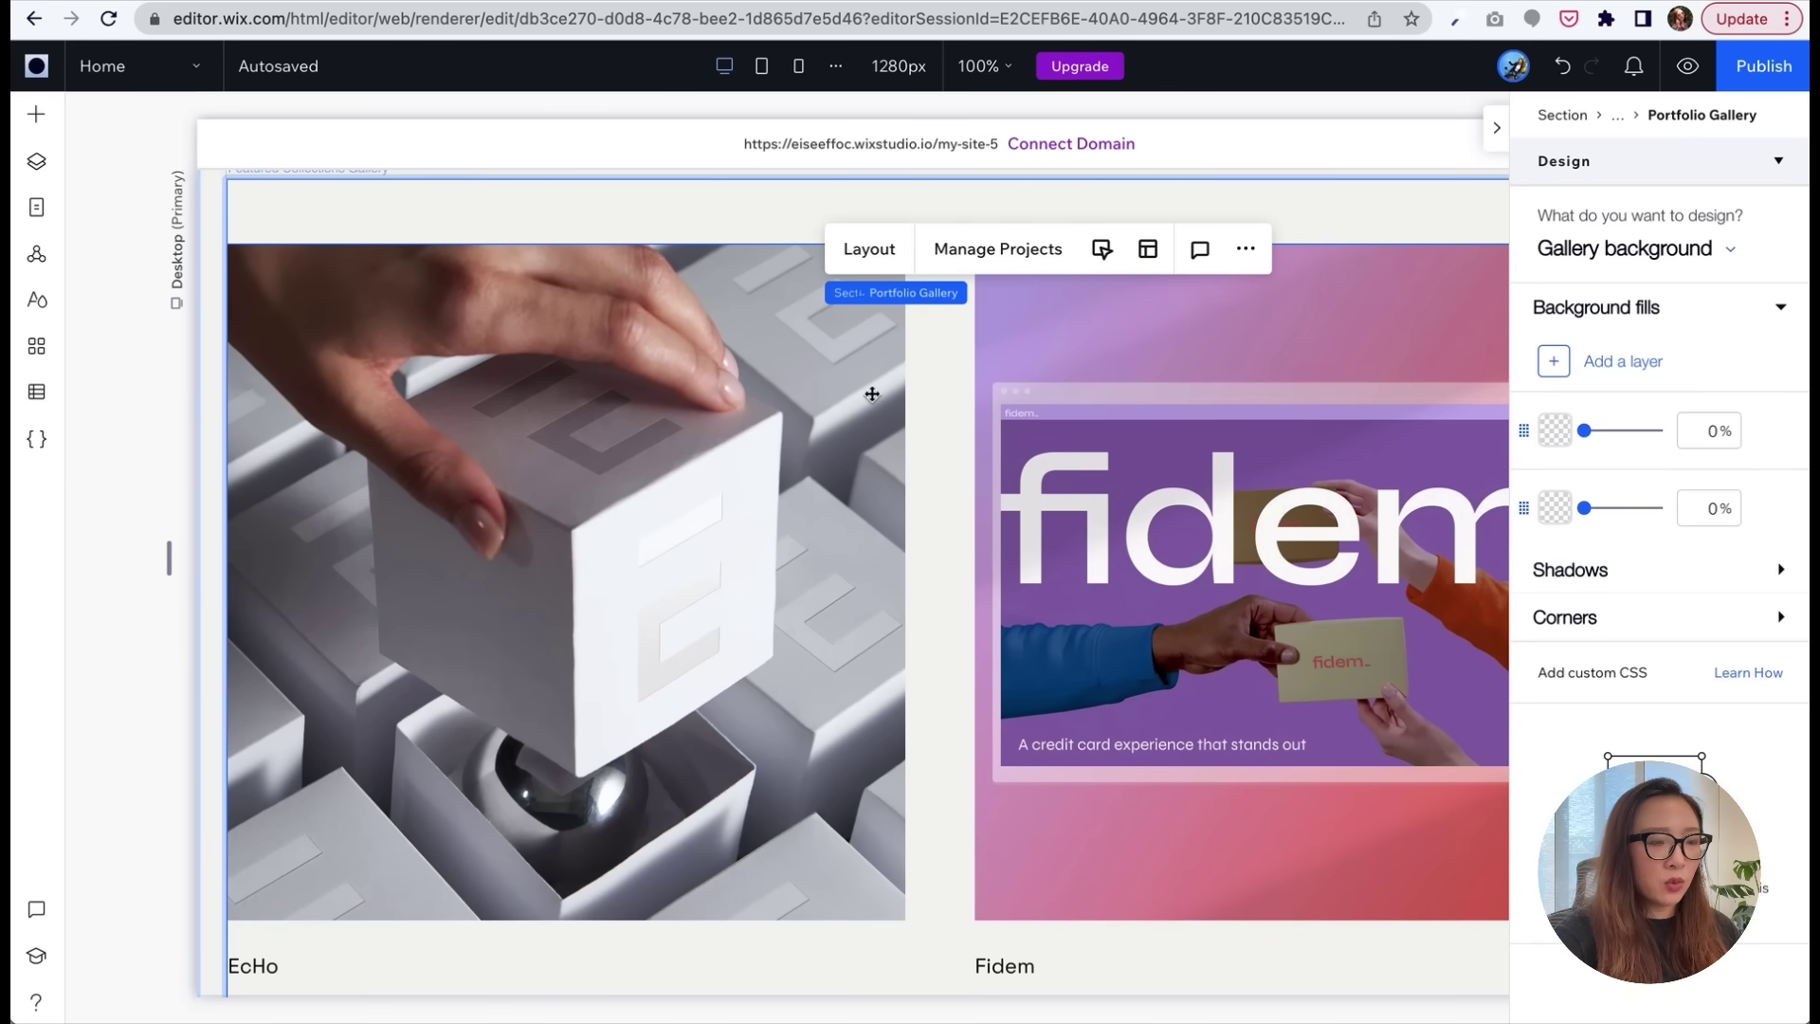
# - Try Masonry and Collage gallery layouts, then keep Grid
pyautogui.click(872, 250)
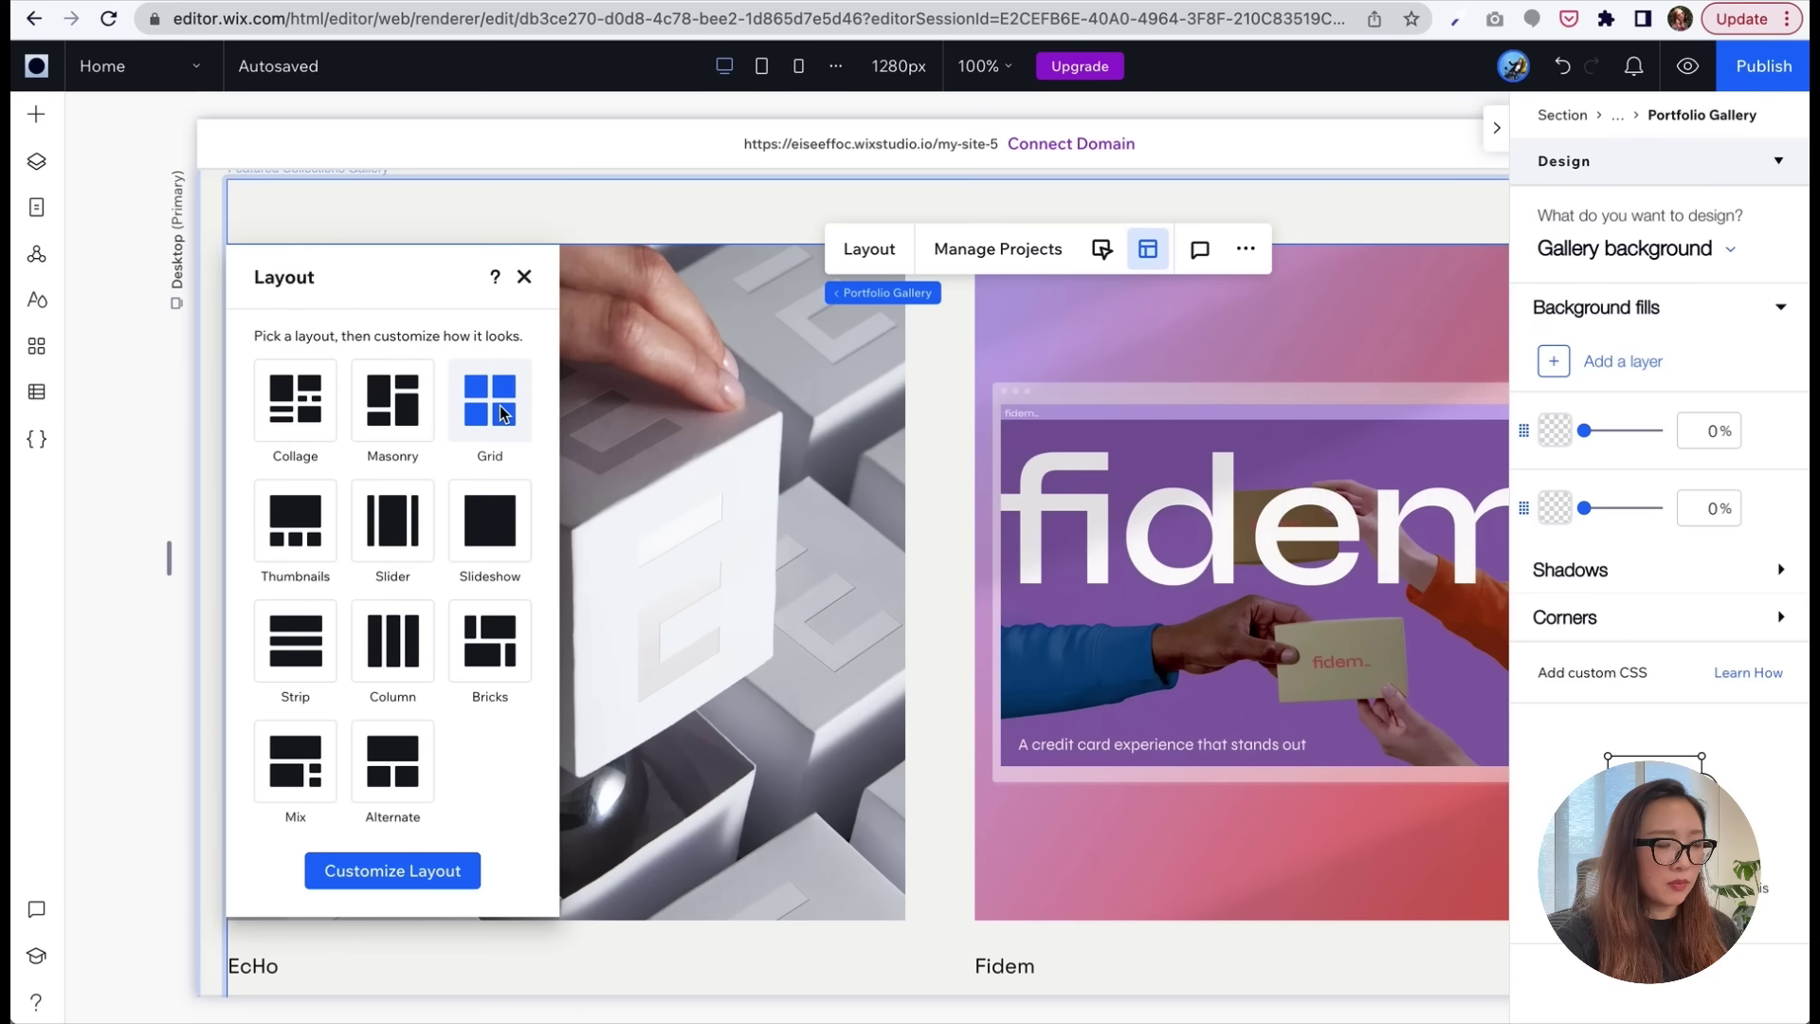
pyautogui.click(499, 406)
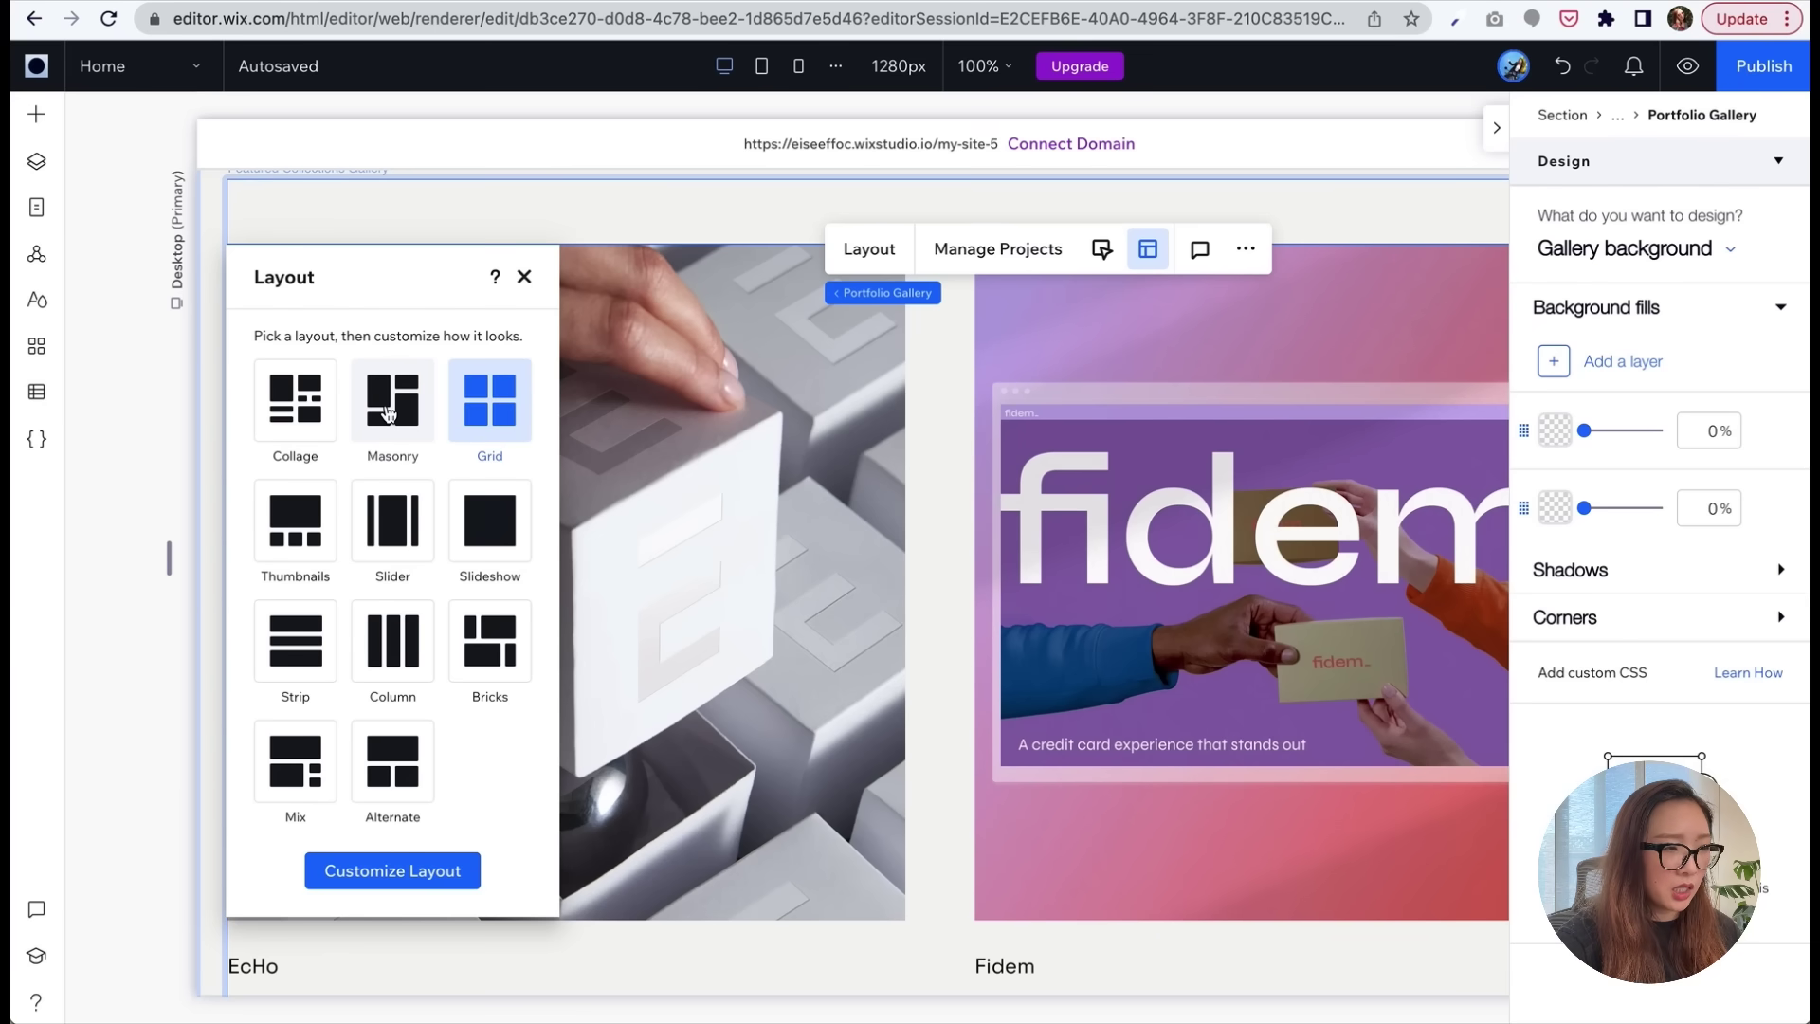
pyautogui.click(386, 410)
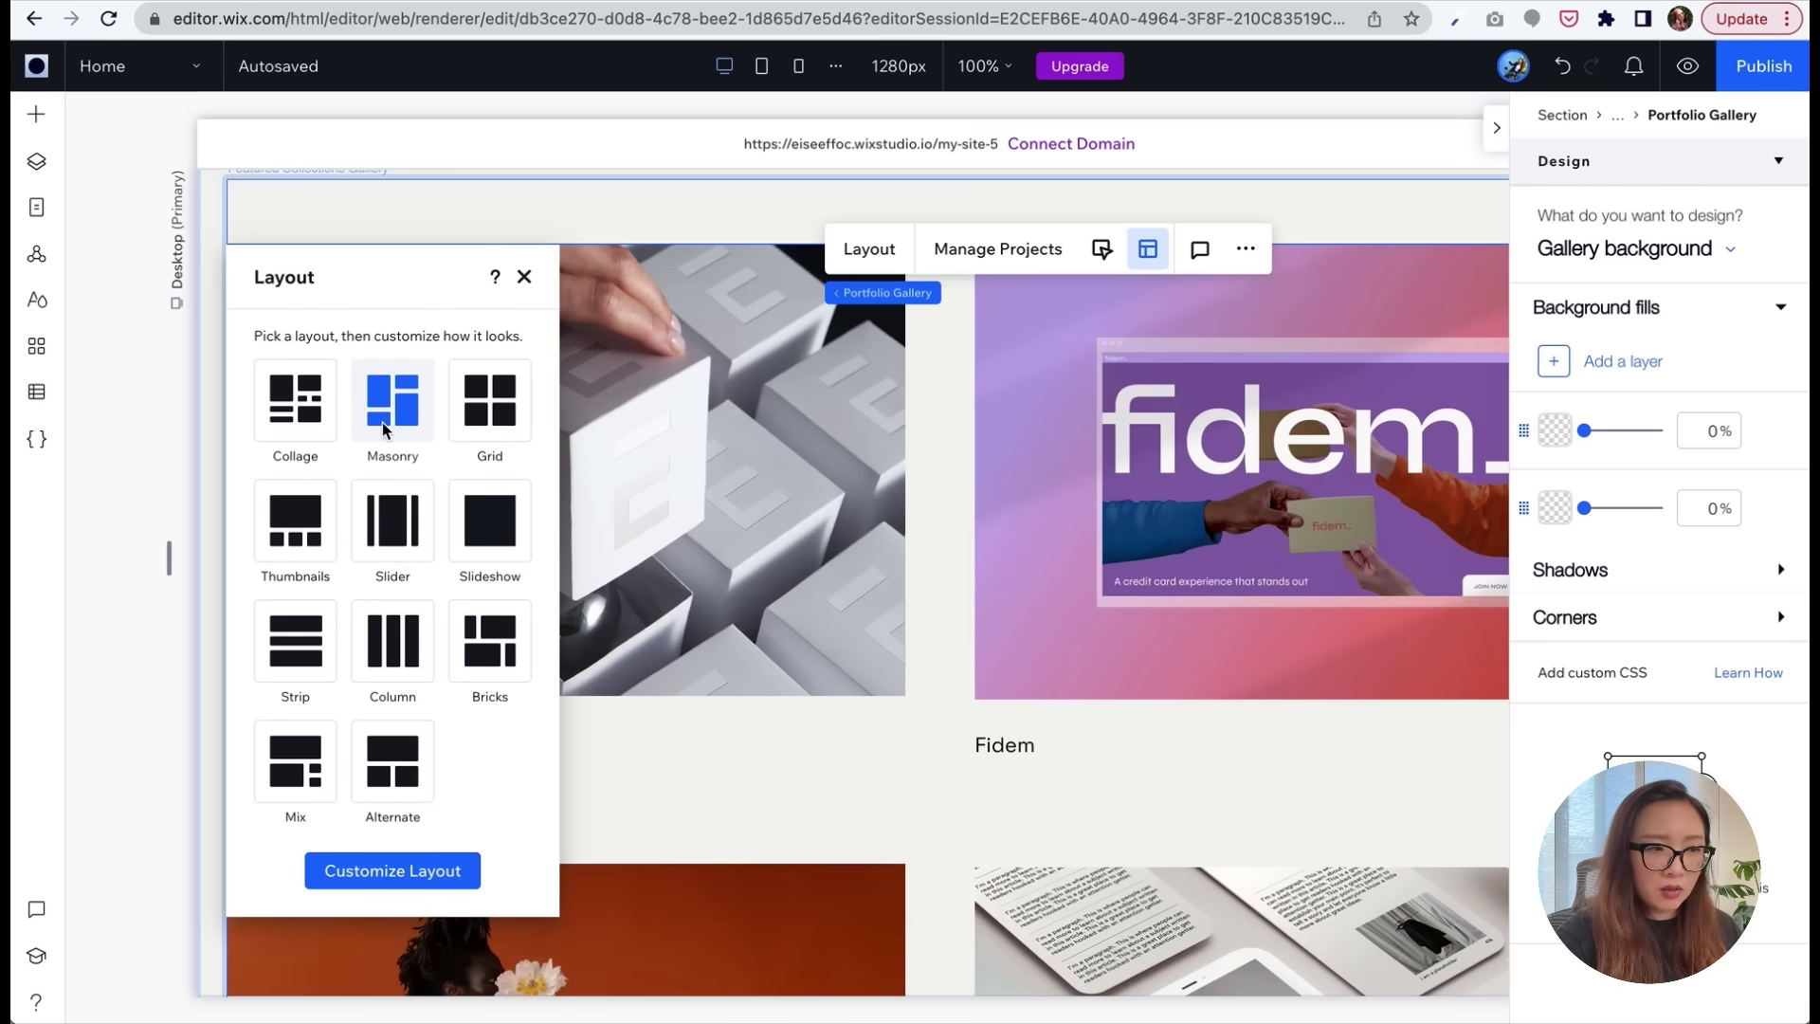
pyautogui.click(295, 400)
pyautogui.click(494, 398)
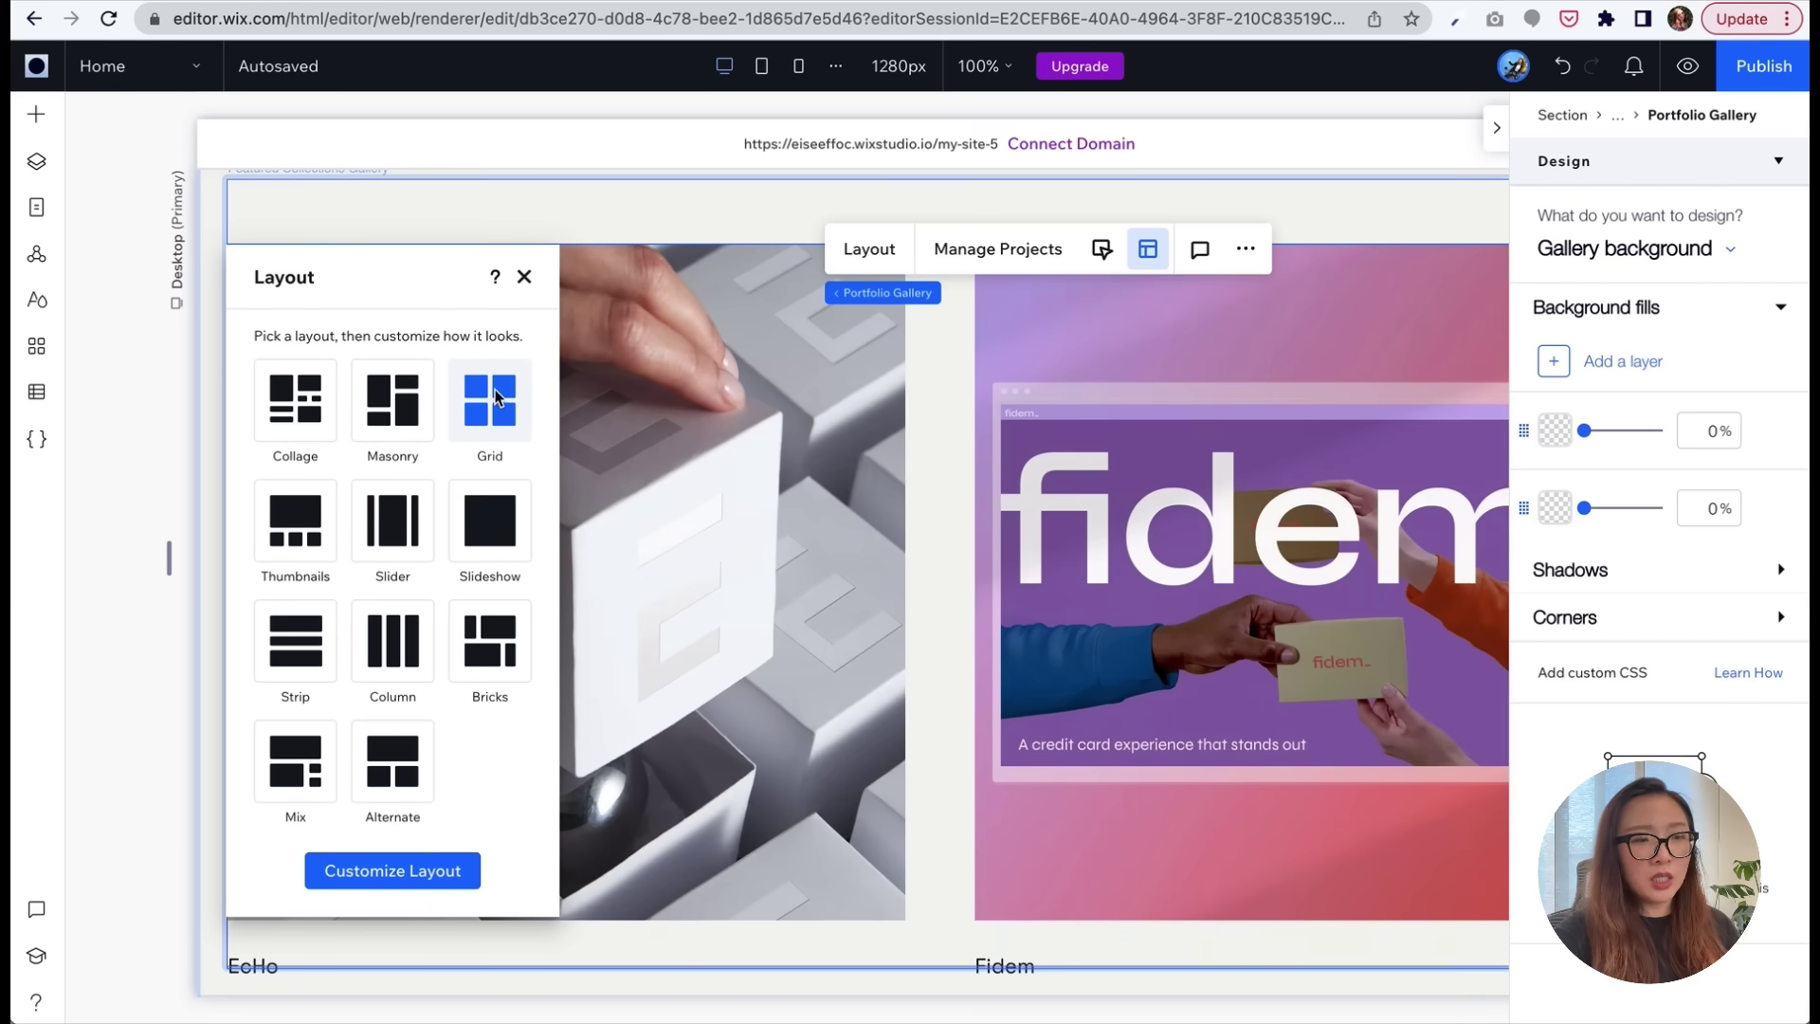
pyautogui.click(525, 278)
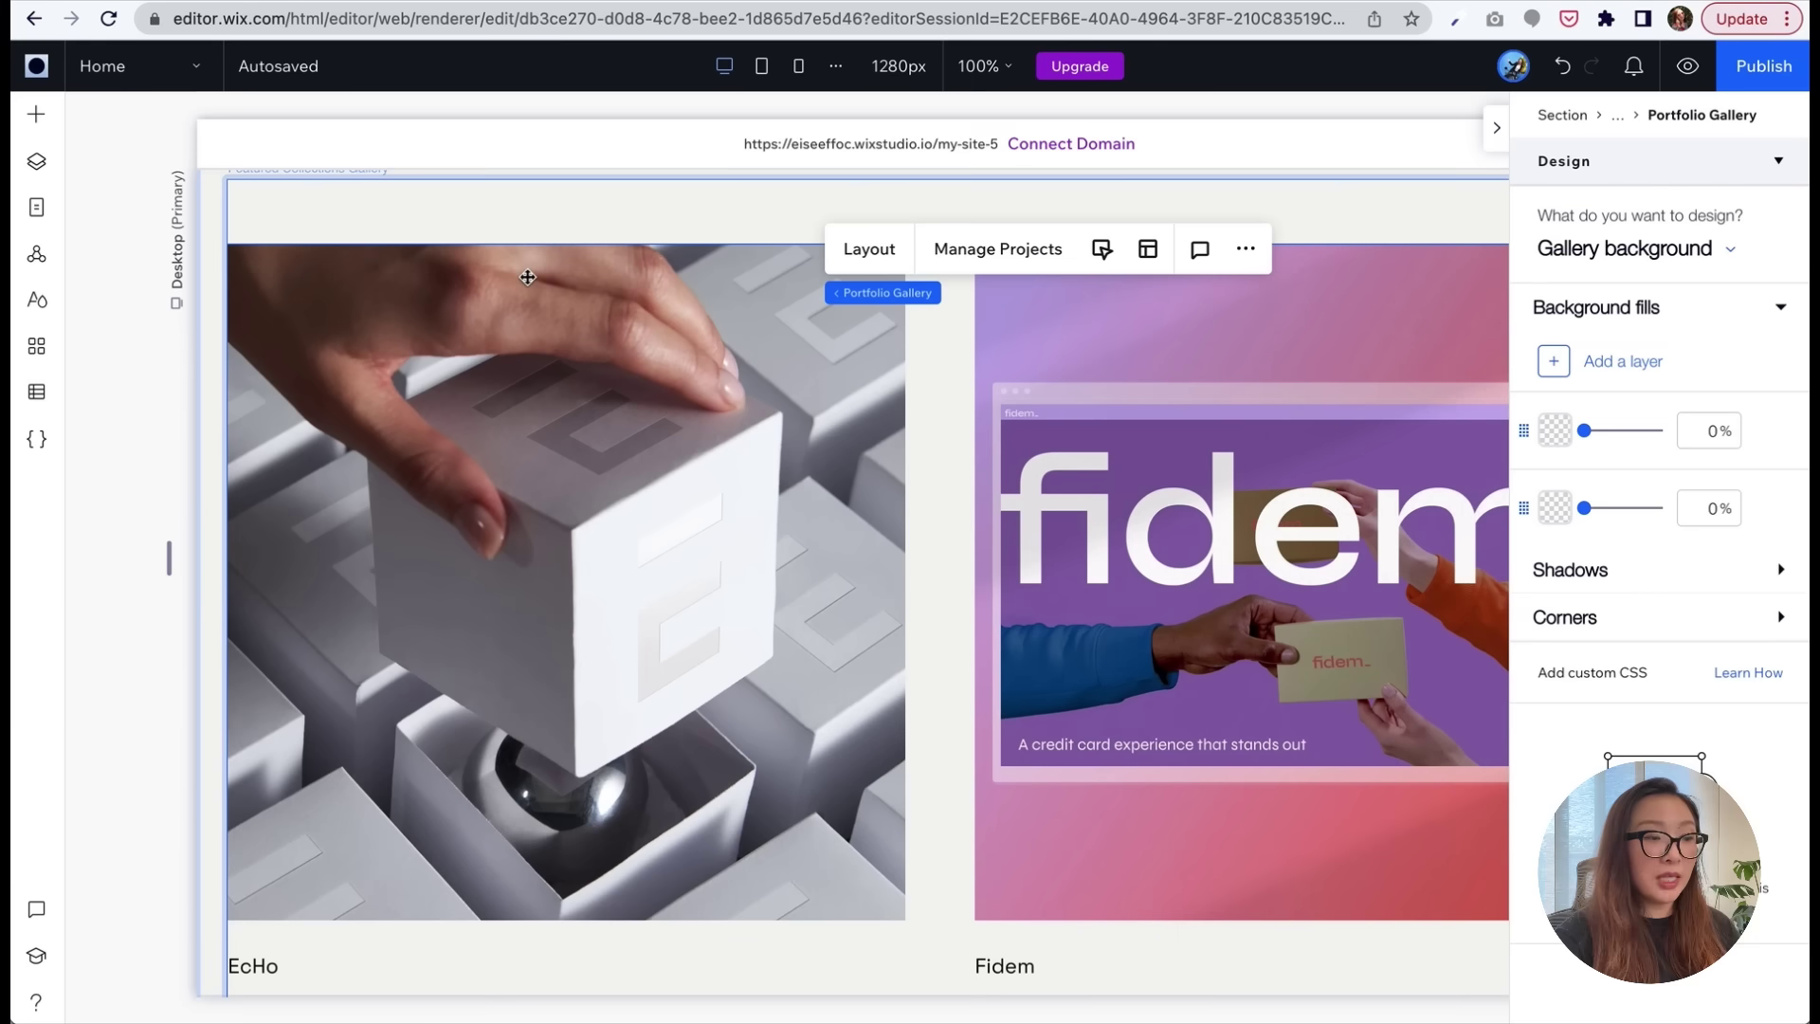
pyautogui.click(621, 547)
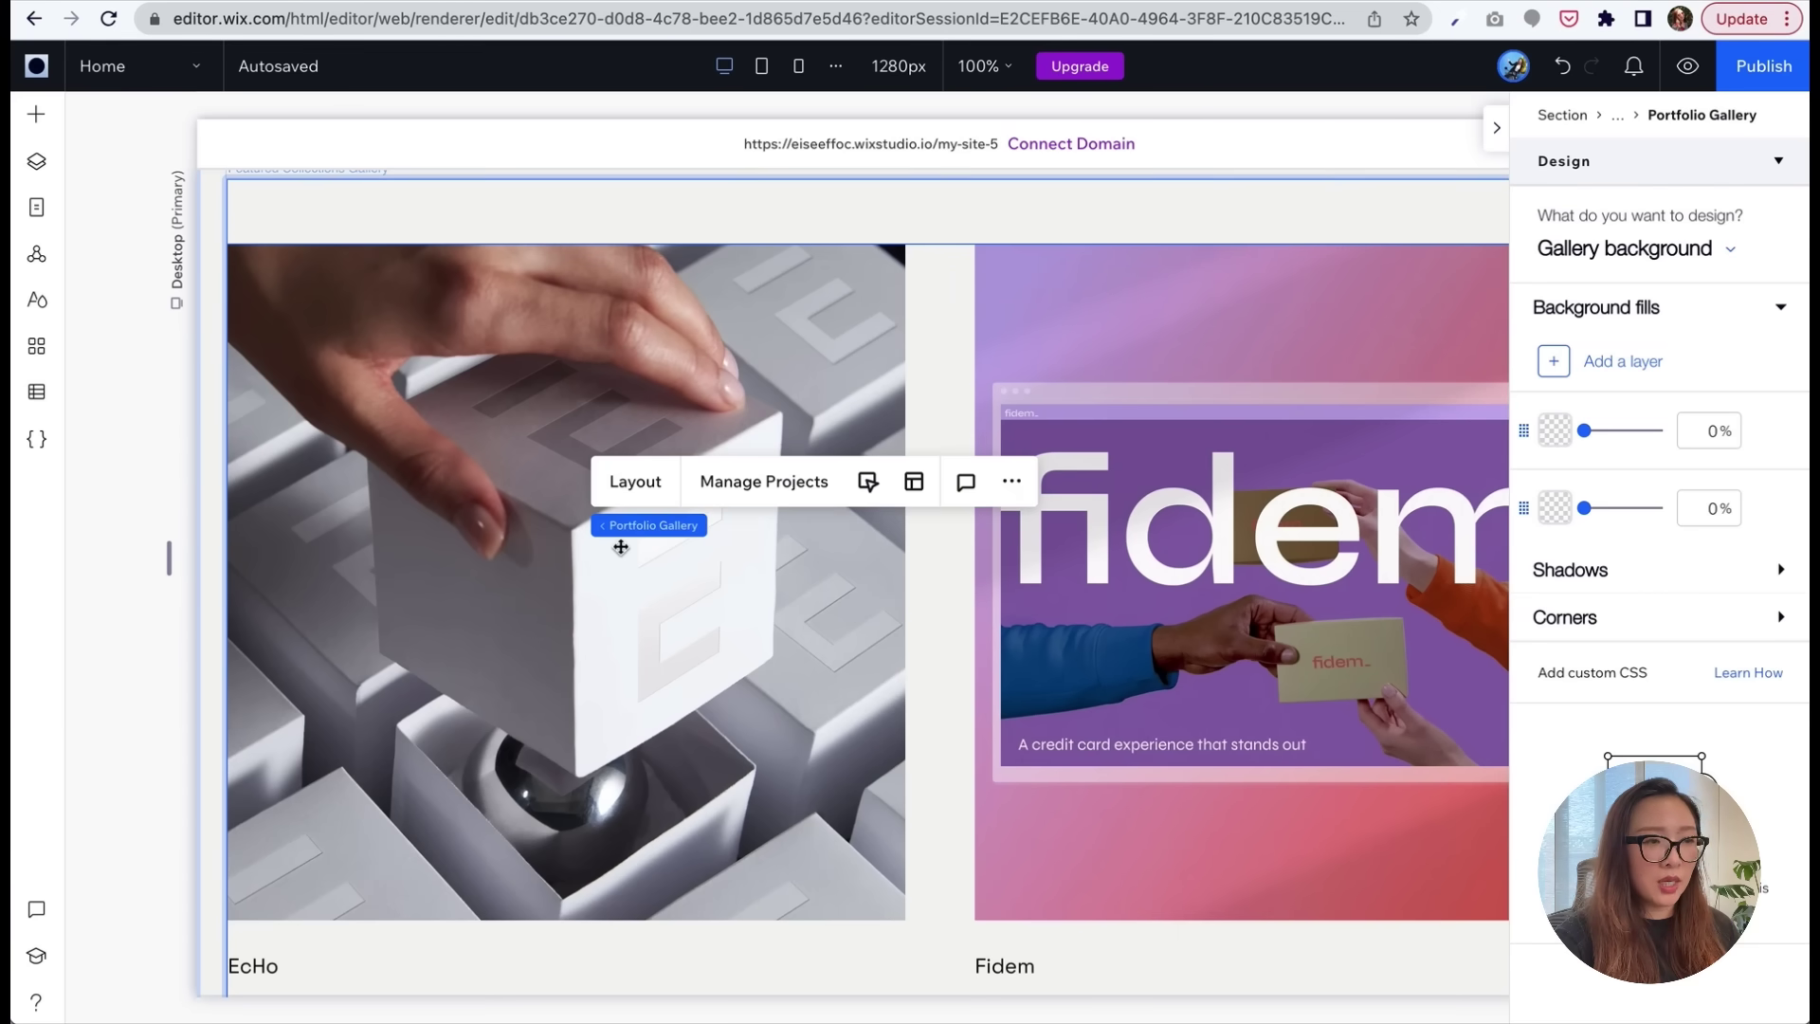
# - In Manage Projects, rename the 'Our Projects' collection to 'Projects'
pyautogui.click(726, 485)
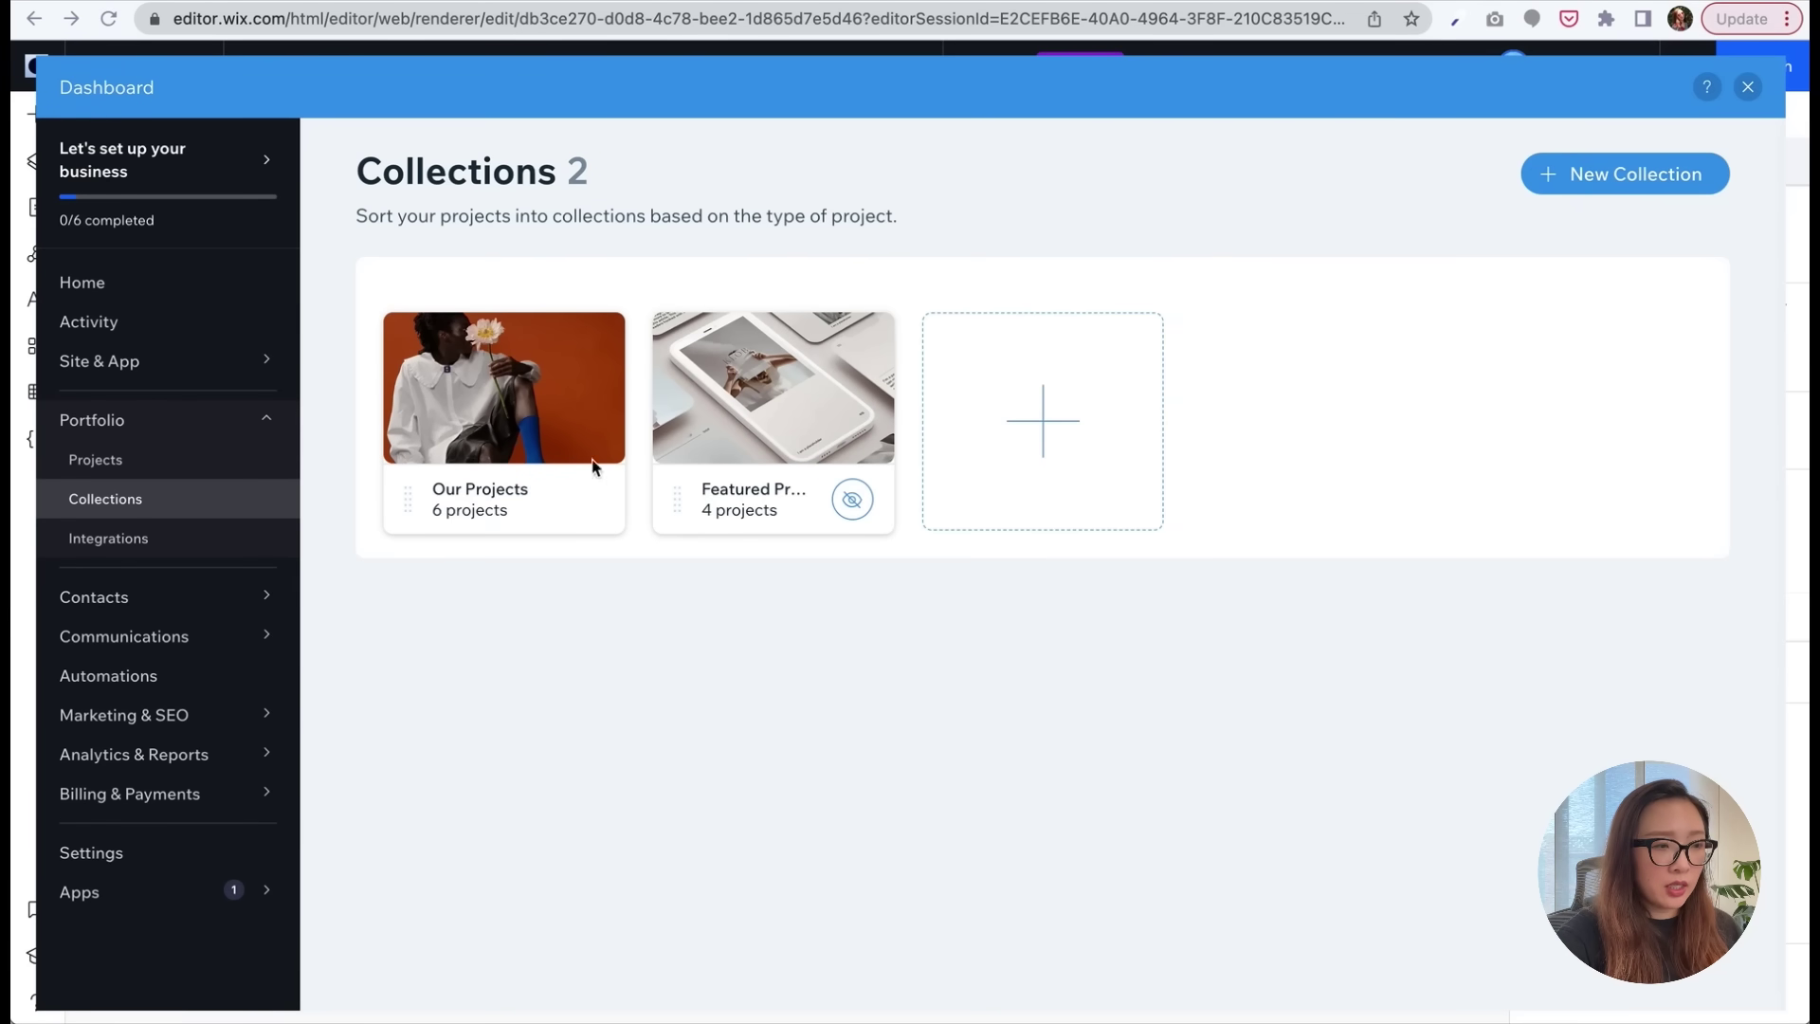
pyautogui.moveTo(538, 445)
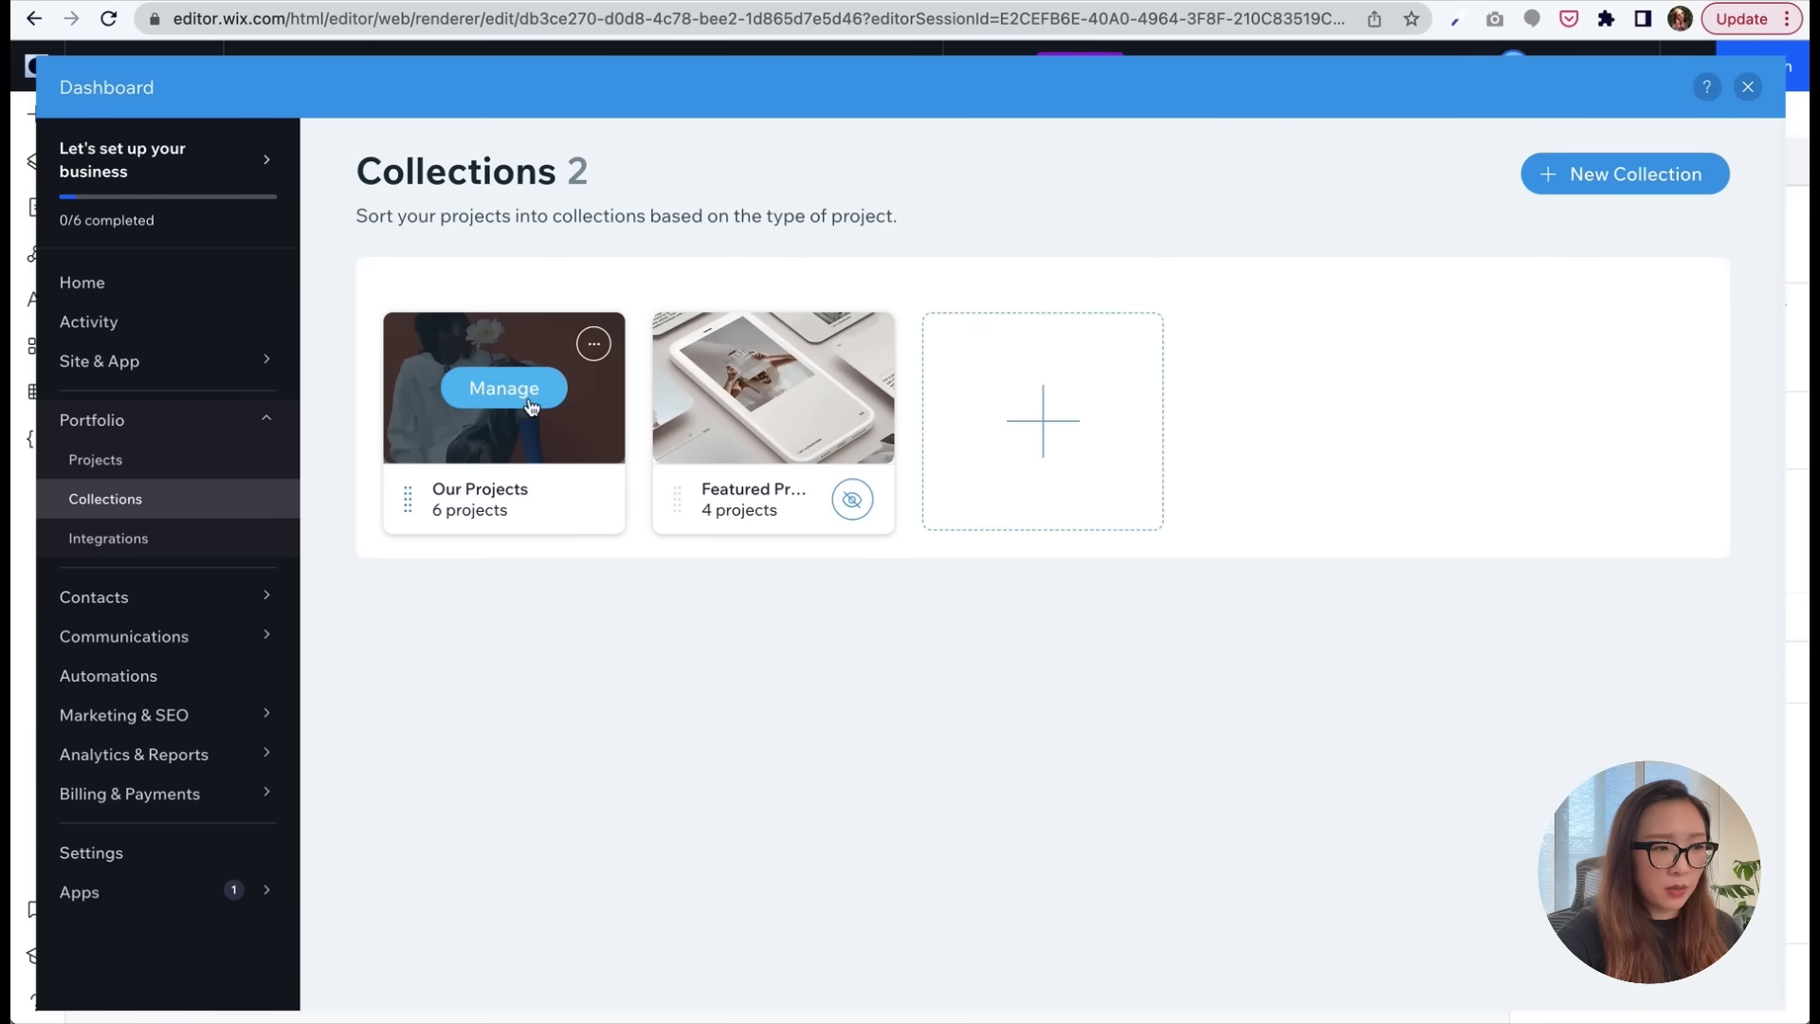
pyautogui.click(534, 456)
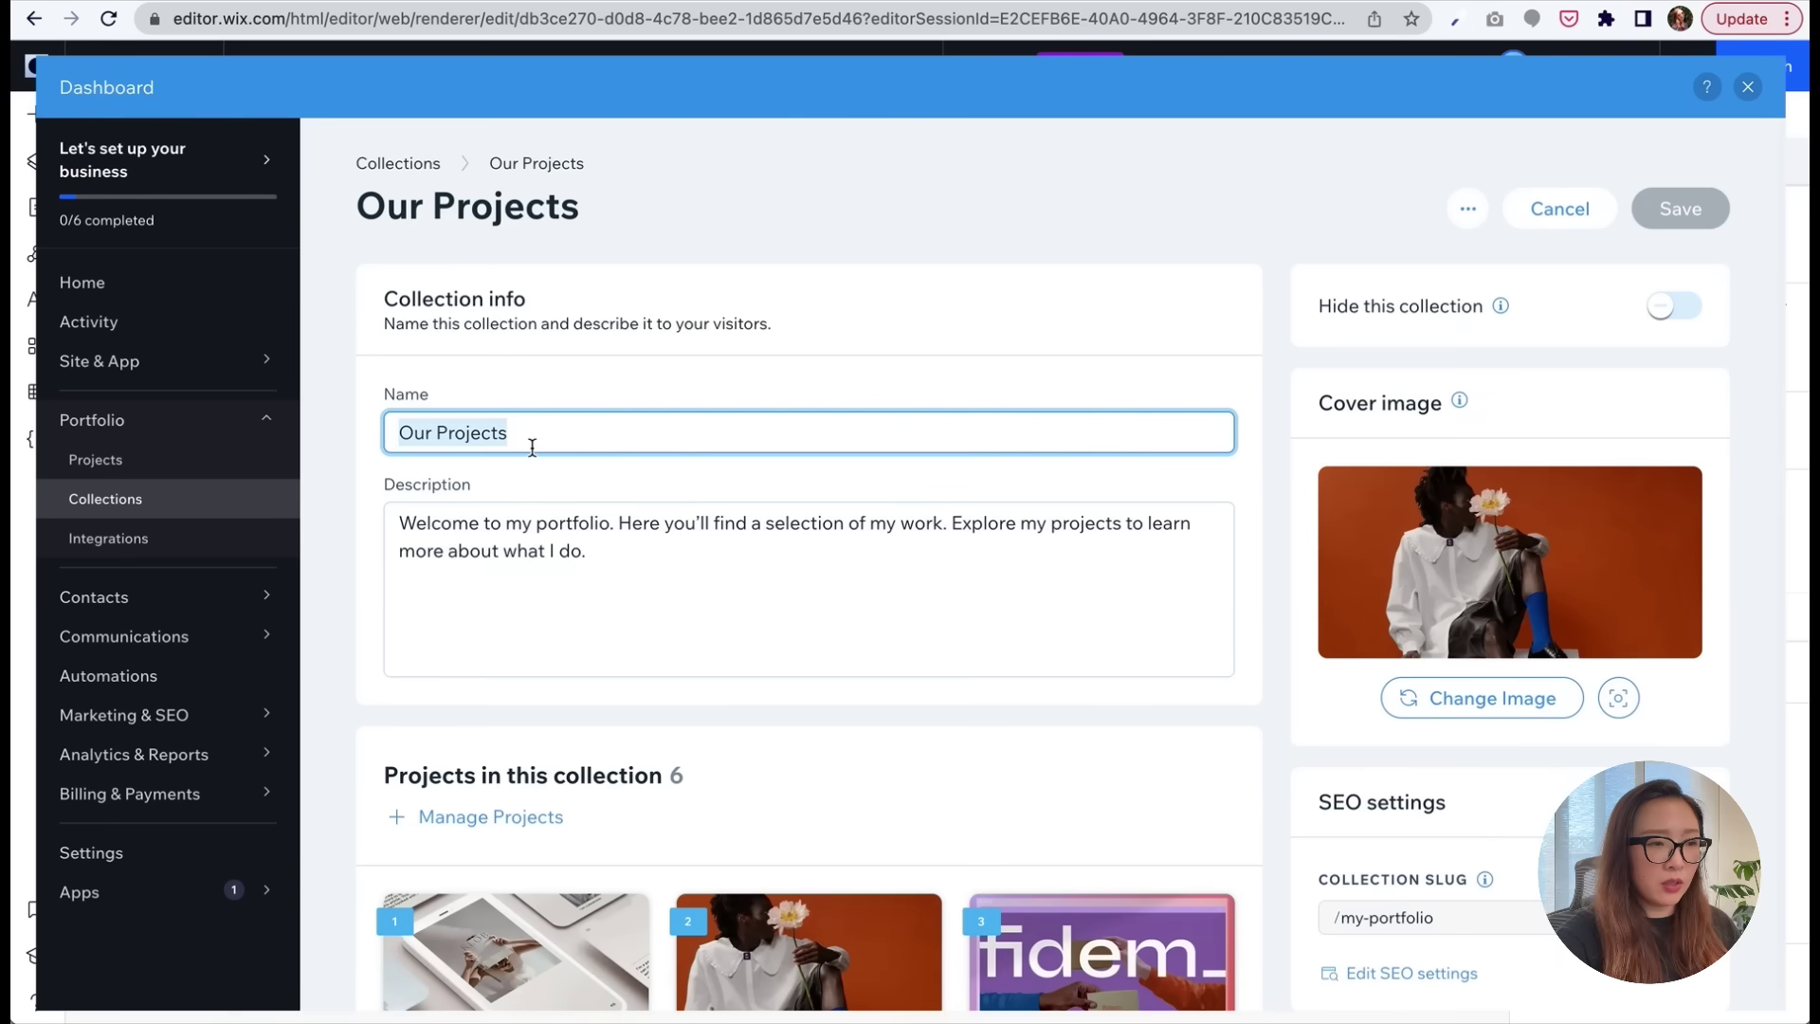
pyautogui.click(438, 432)
pyautogui.moveTo(436, 432); pyautogui.dragTo(386, 432)
pyautogui.press('BackSpace')
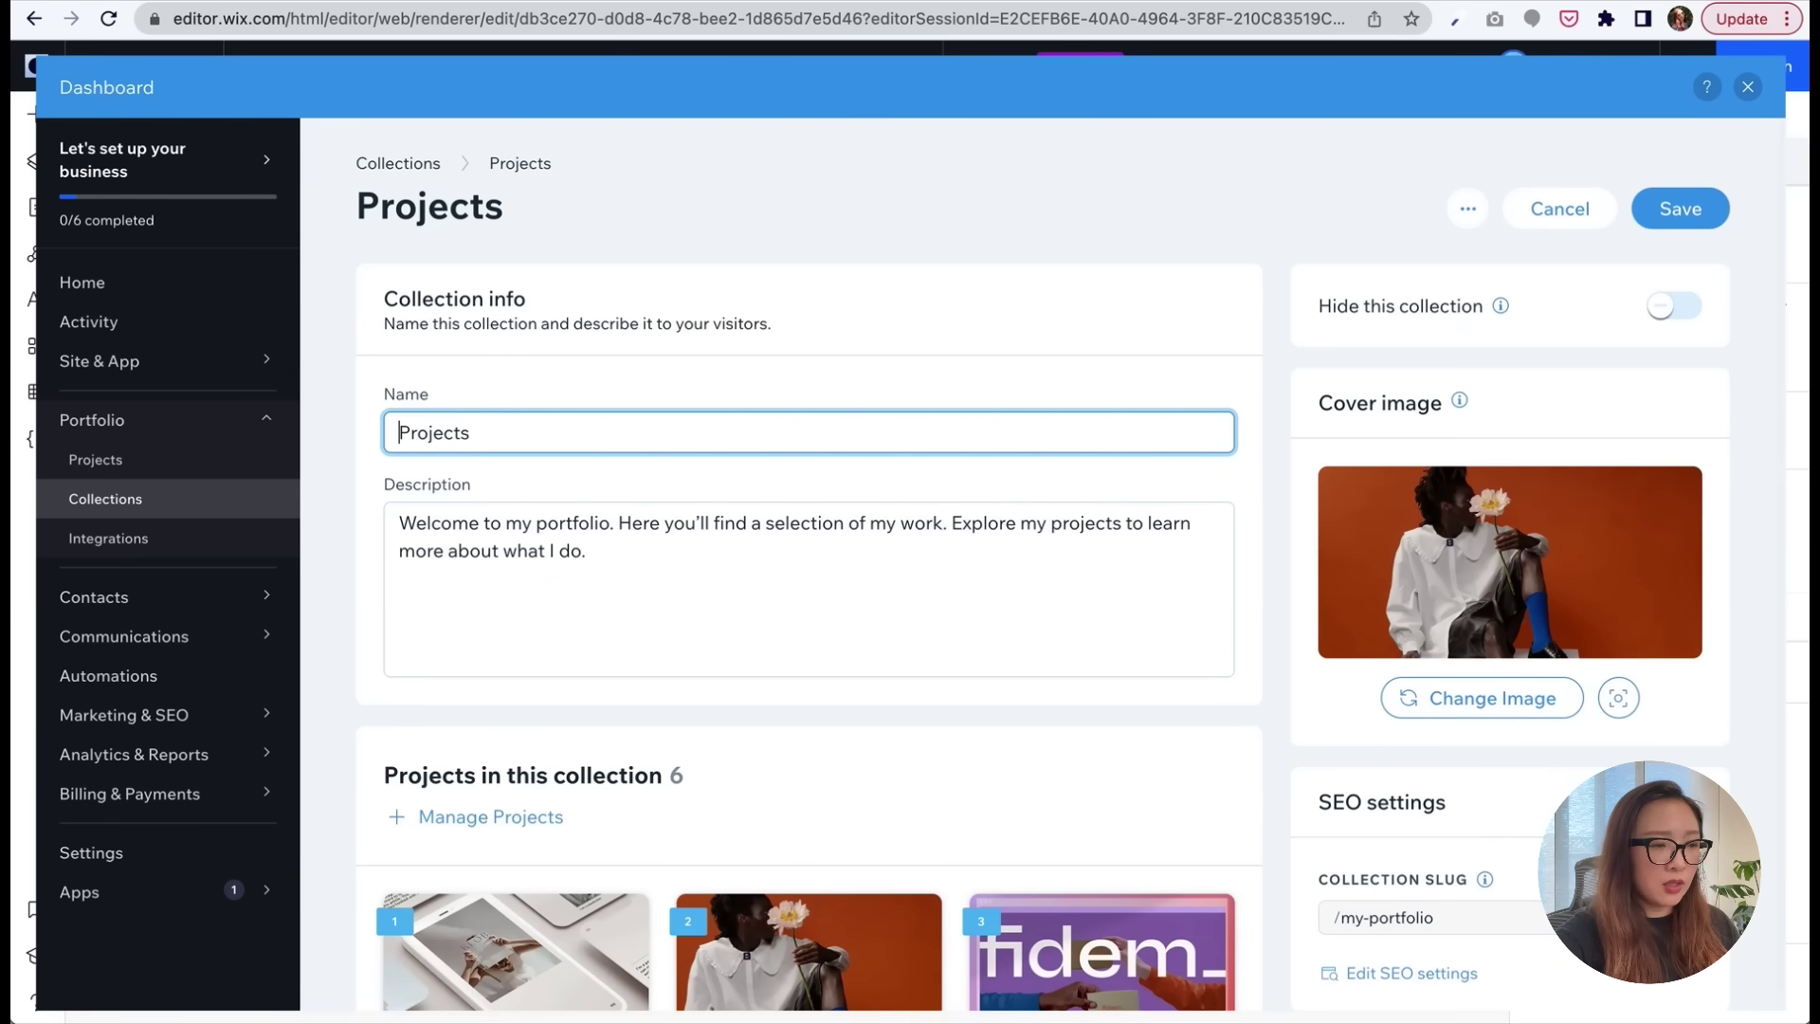
# - Delete the sample projects, including KLOB, NoMadS and Fidem, and start a new project
pyautogui.scroll(-4, 614, 481)
pyautogui.scroll(-2, 613, 482)
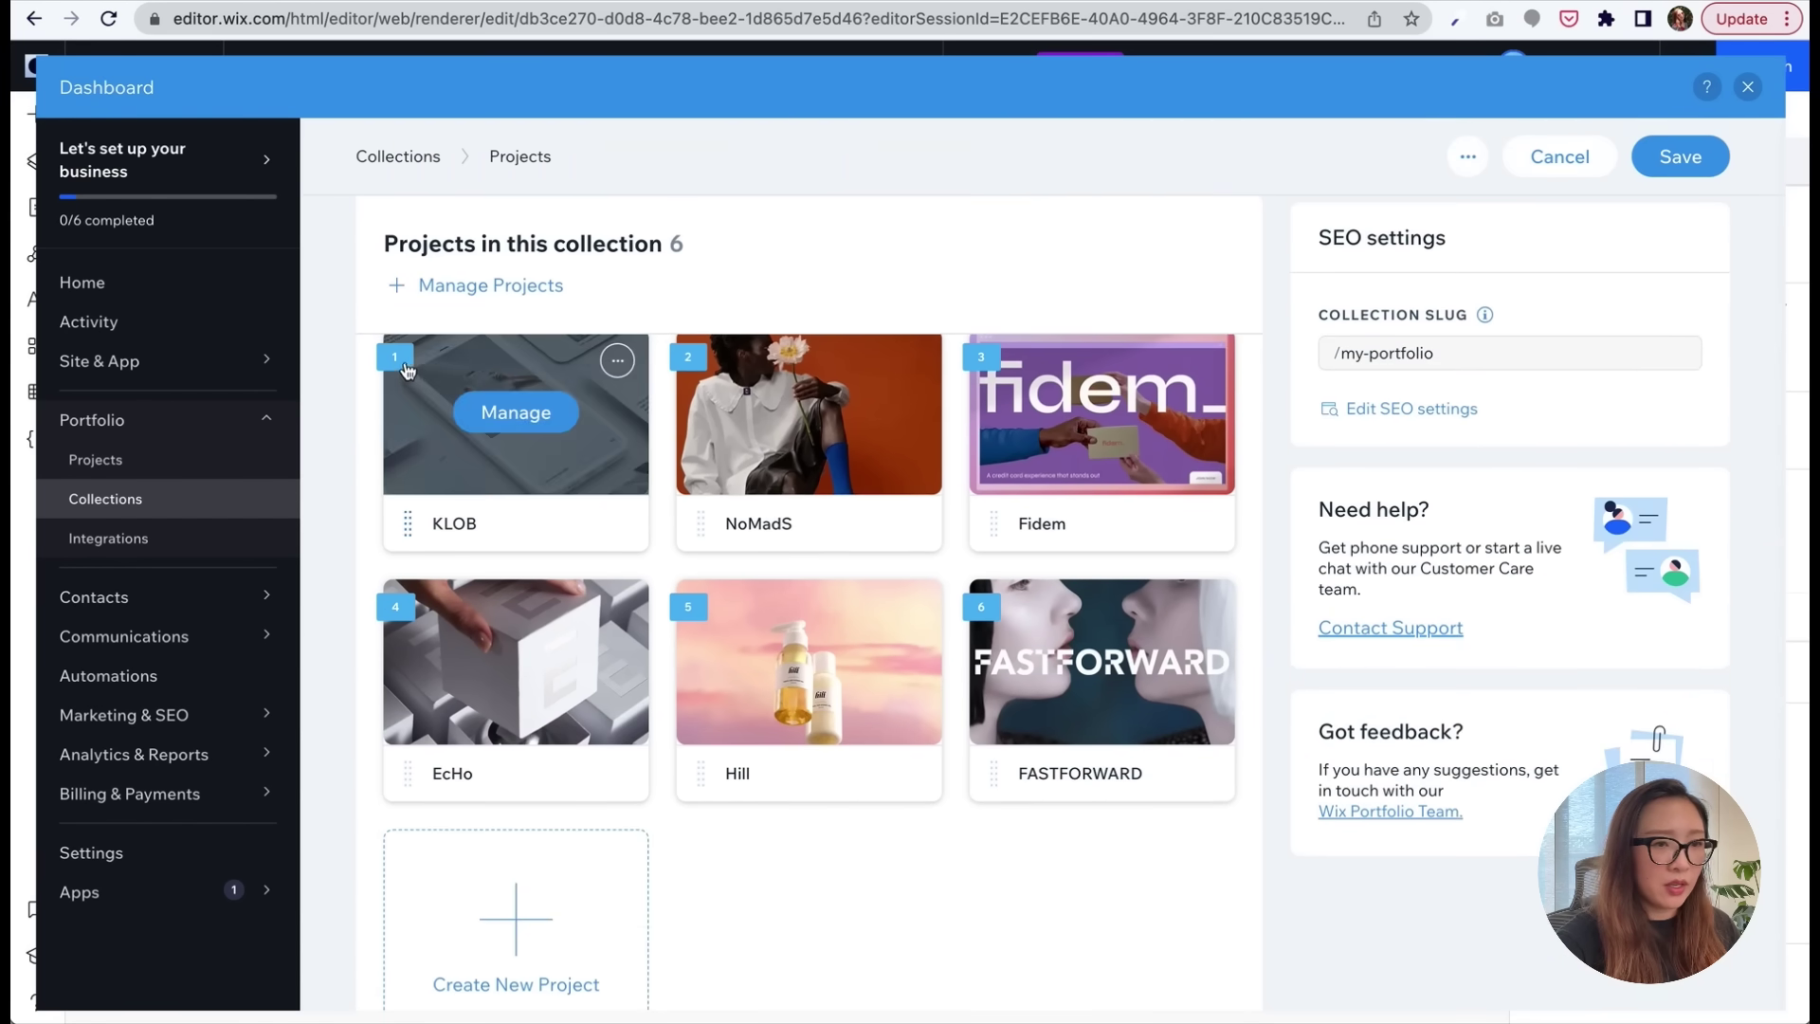
pyautogui.scroll(3, 569, 407)
pyautogui.click(617, 685)
pyautogui.click(606, 739)
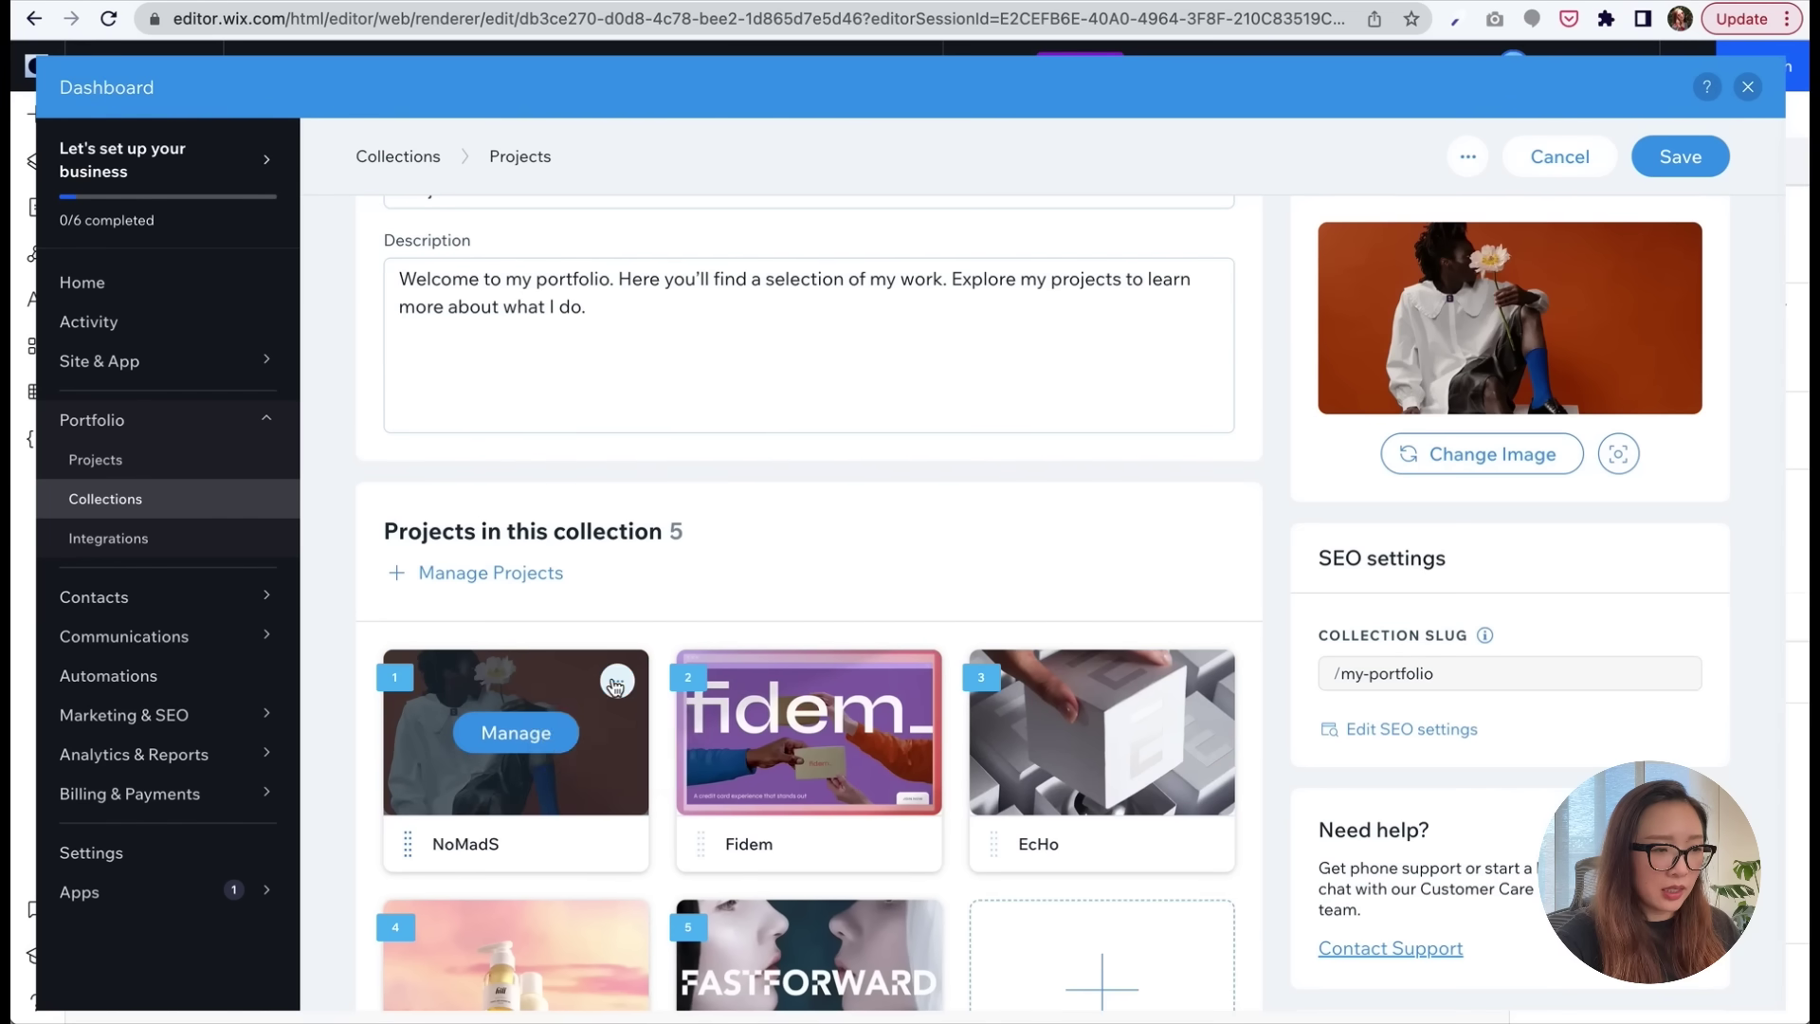
pyautogui.click(615, 738)
pyautogui.click(618, 681)
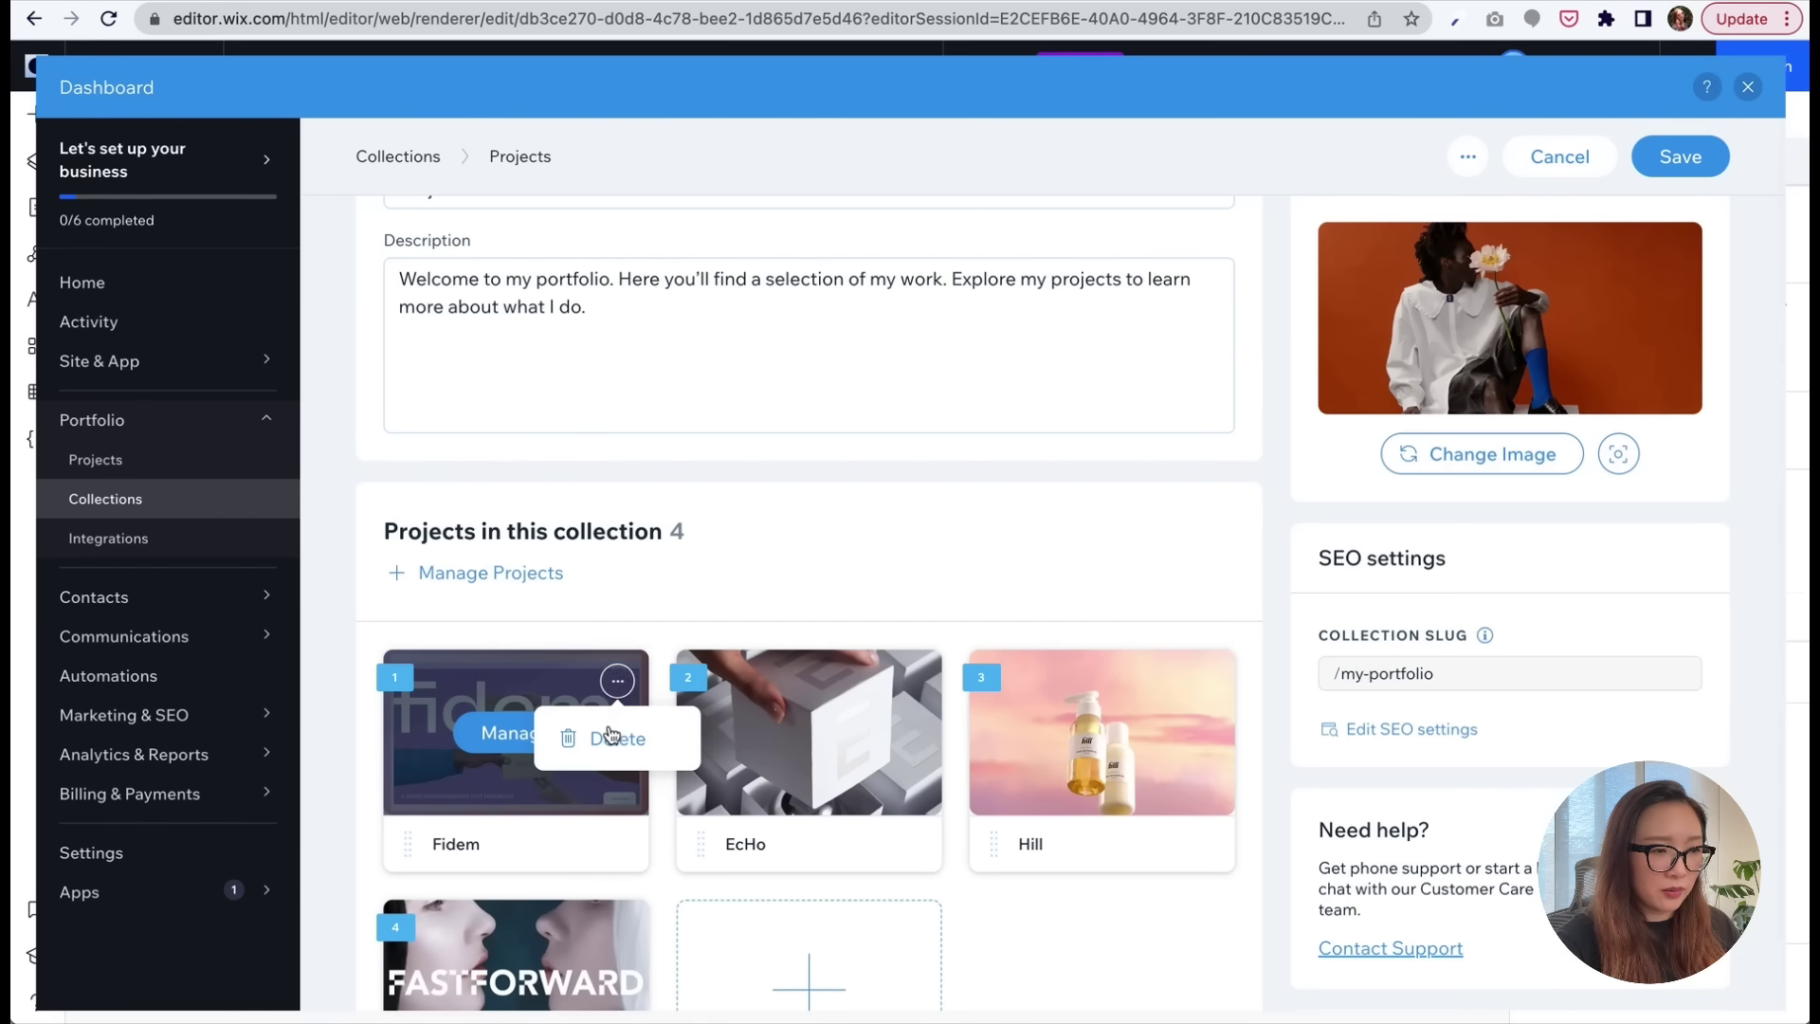
pyautogui.click(610, 738)
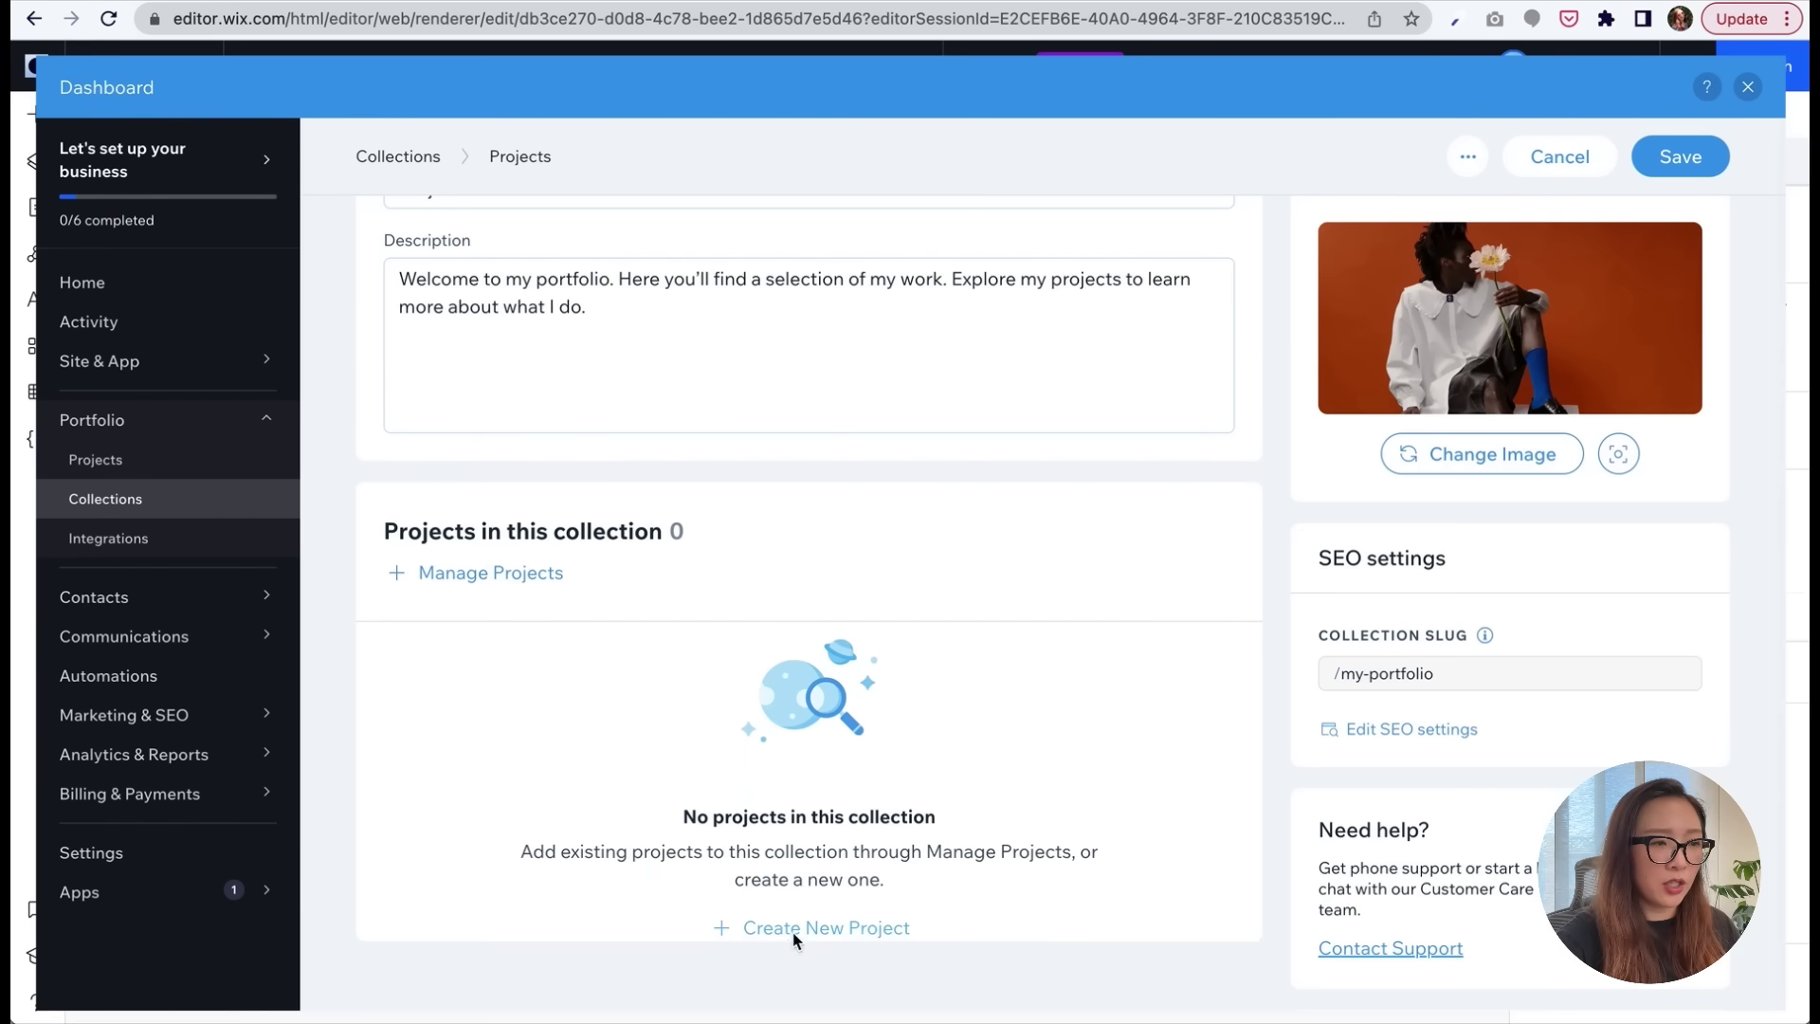
pyautogui.click(793, 934)
# - Title the new project 'Circle'
pyautogui.click(750, 470)
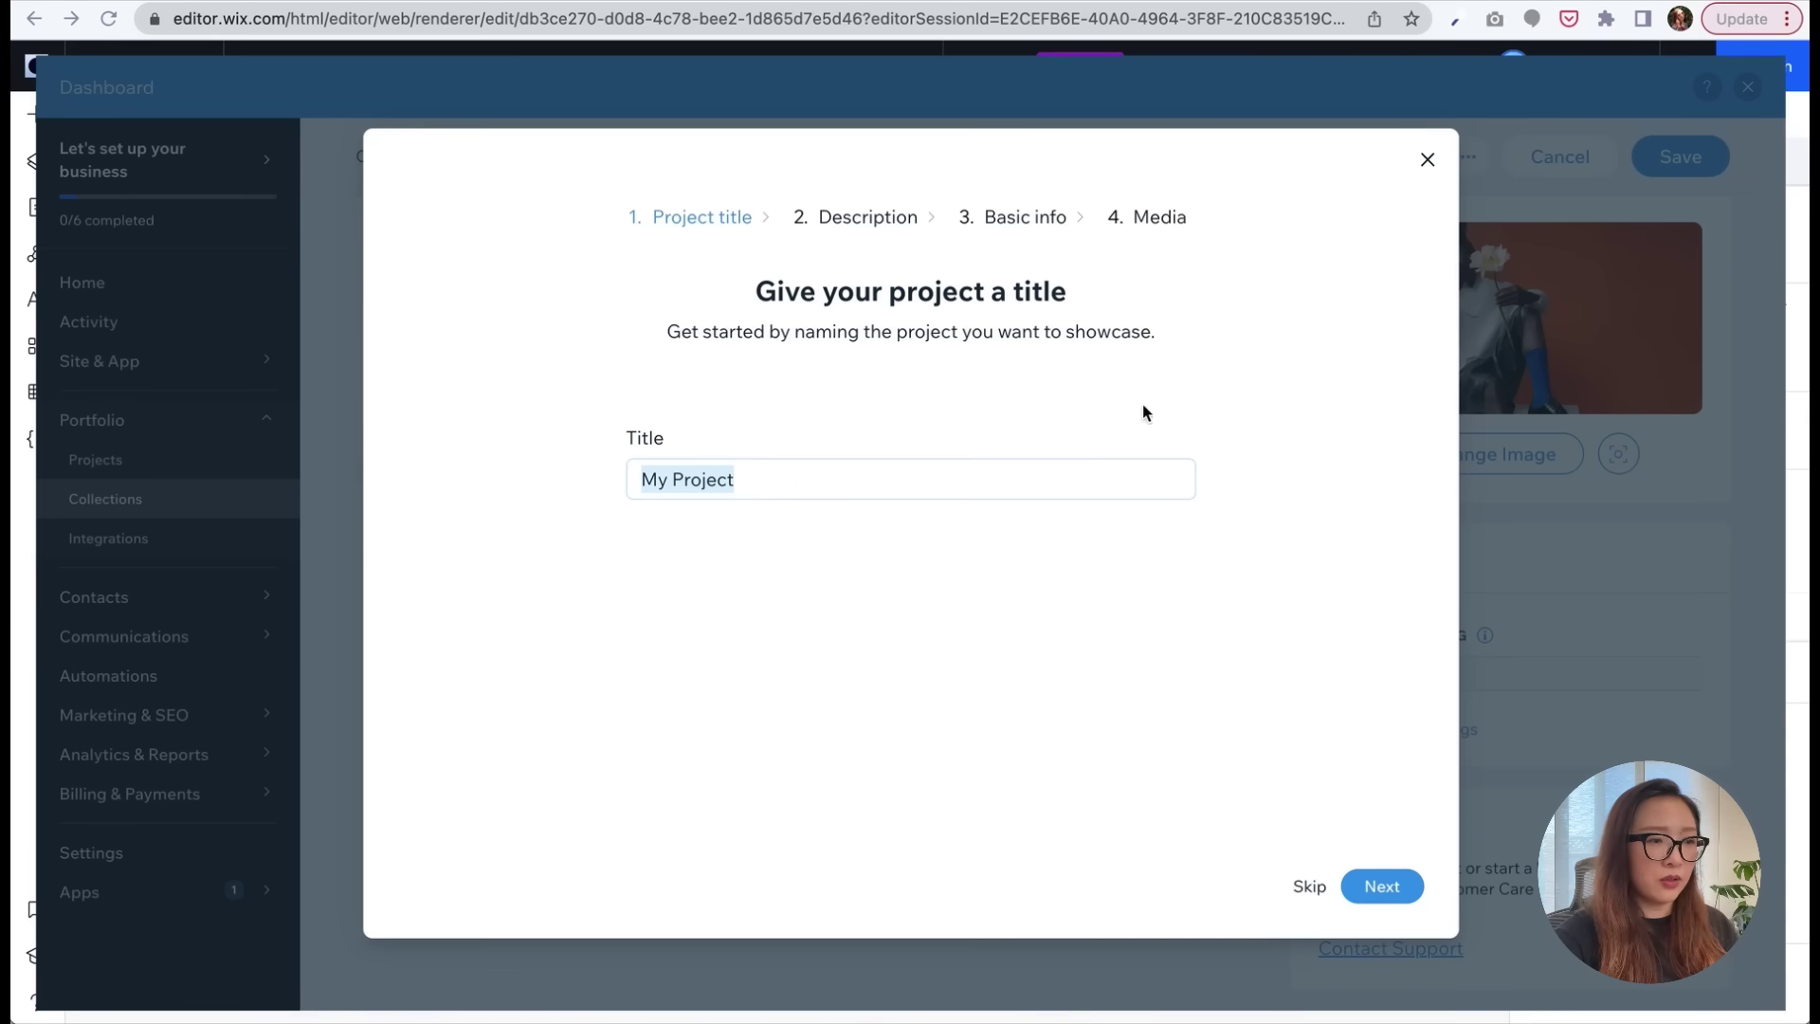
pyautogui.click(792, 478)
pyautogui.press('super+a')
pyautogui.write('Circle')
pyautogui.click(1382, 886)
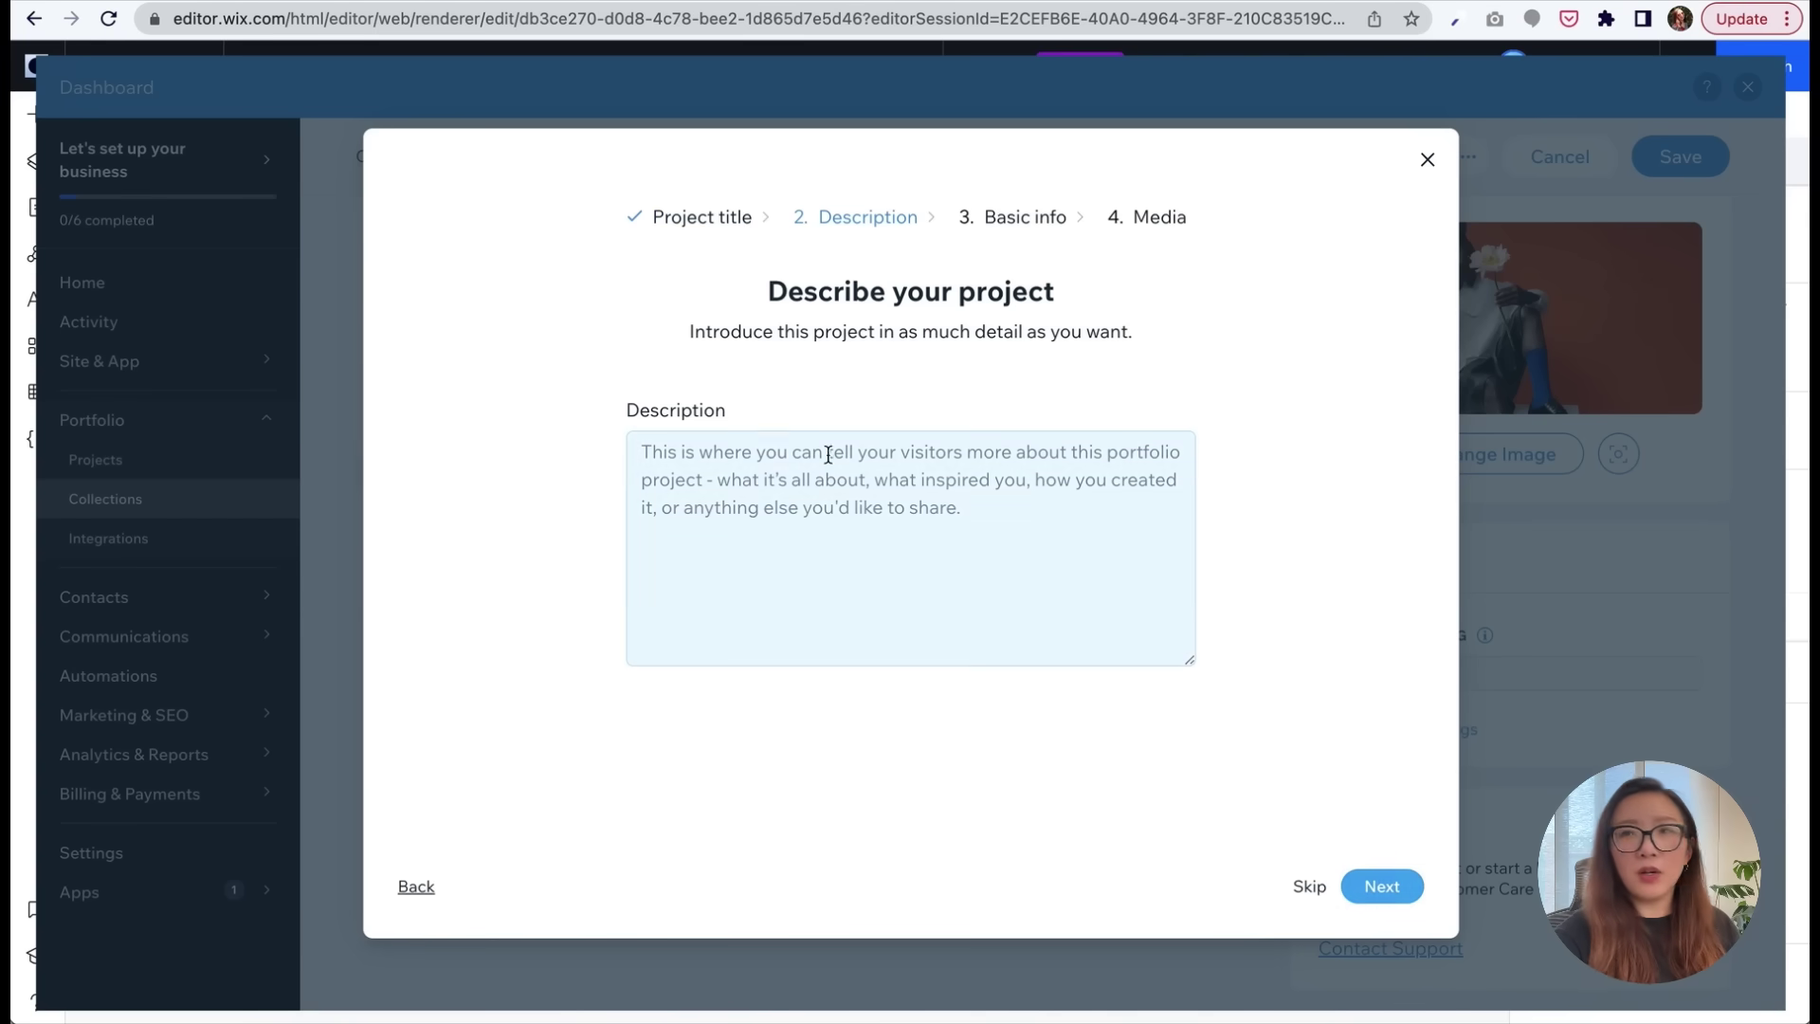
# - Give the project the description 'Smart Parental Controls'
pyautogui.click(770, 488)
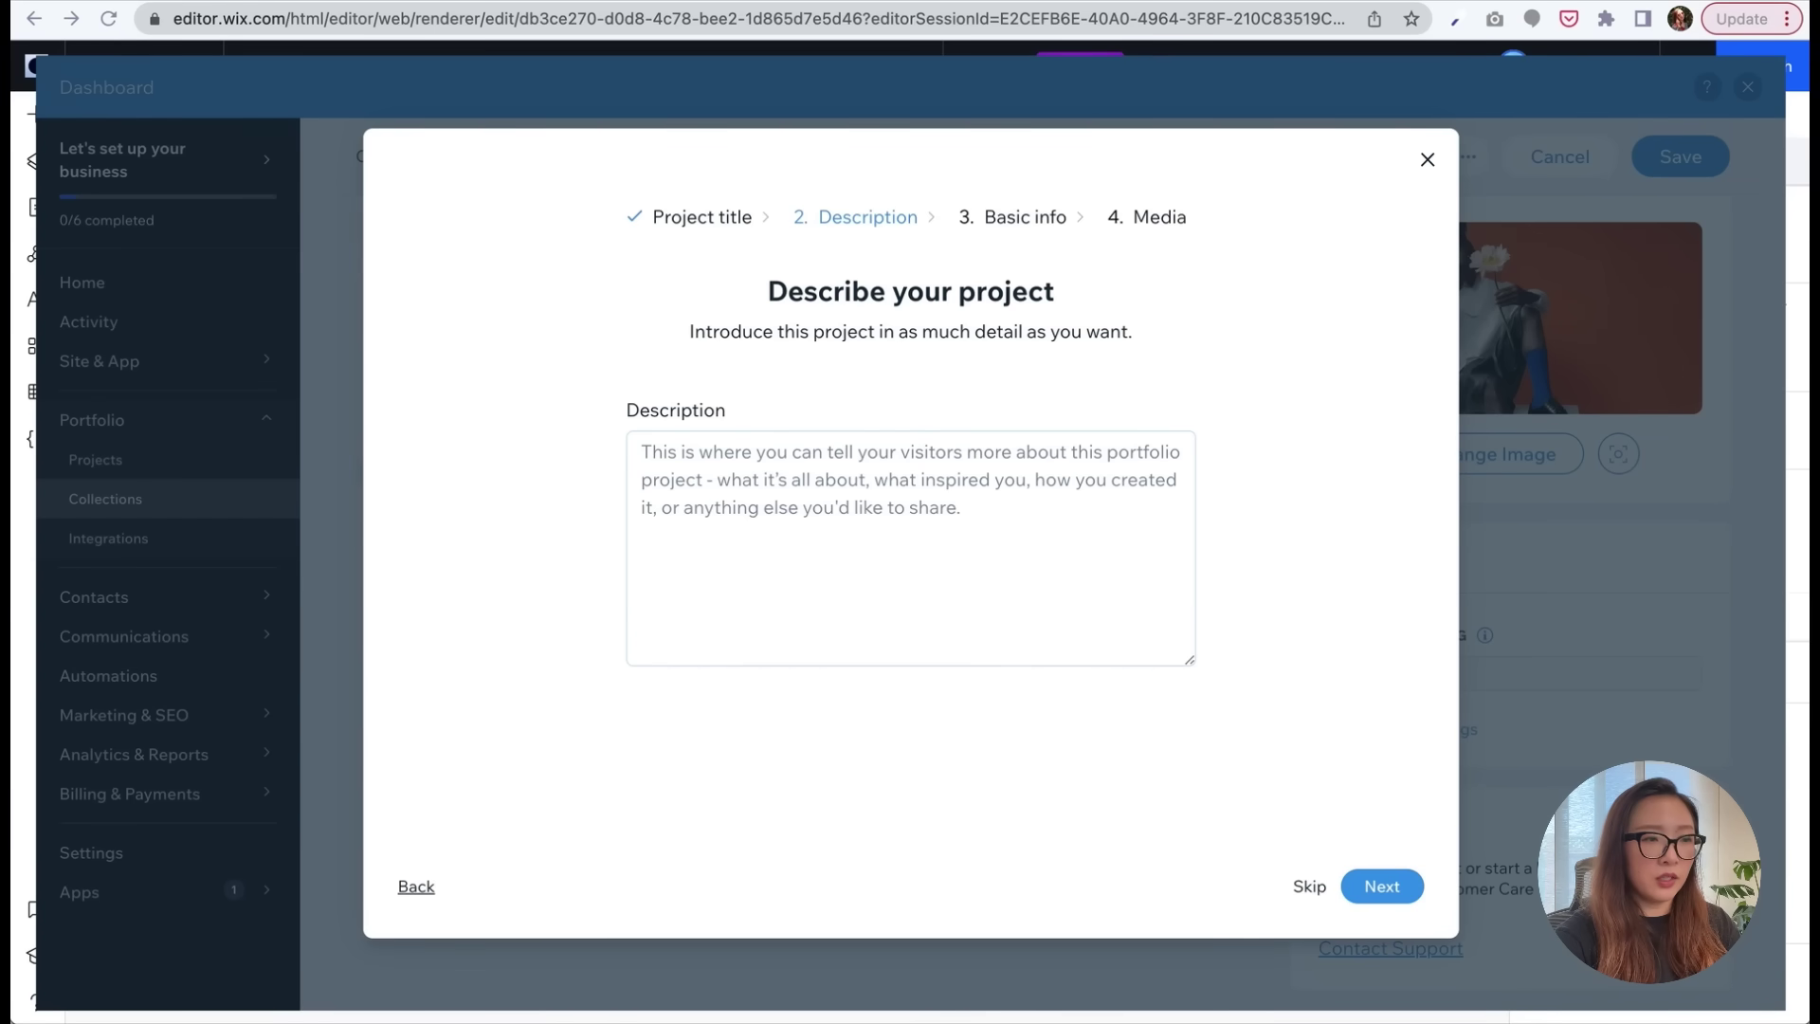
pyautogui.click(711, 542)
pyautogui.write('Sma')
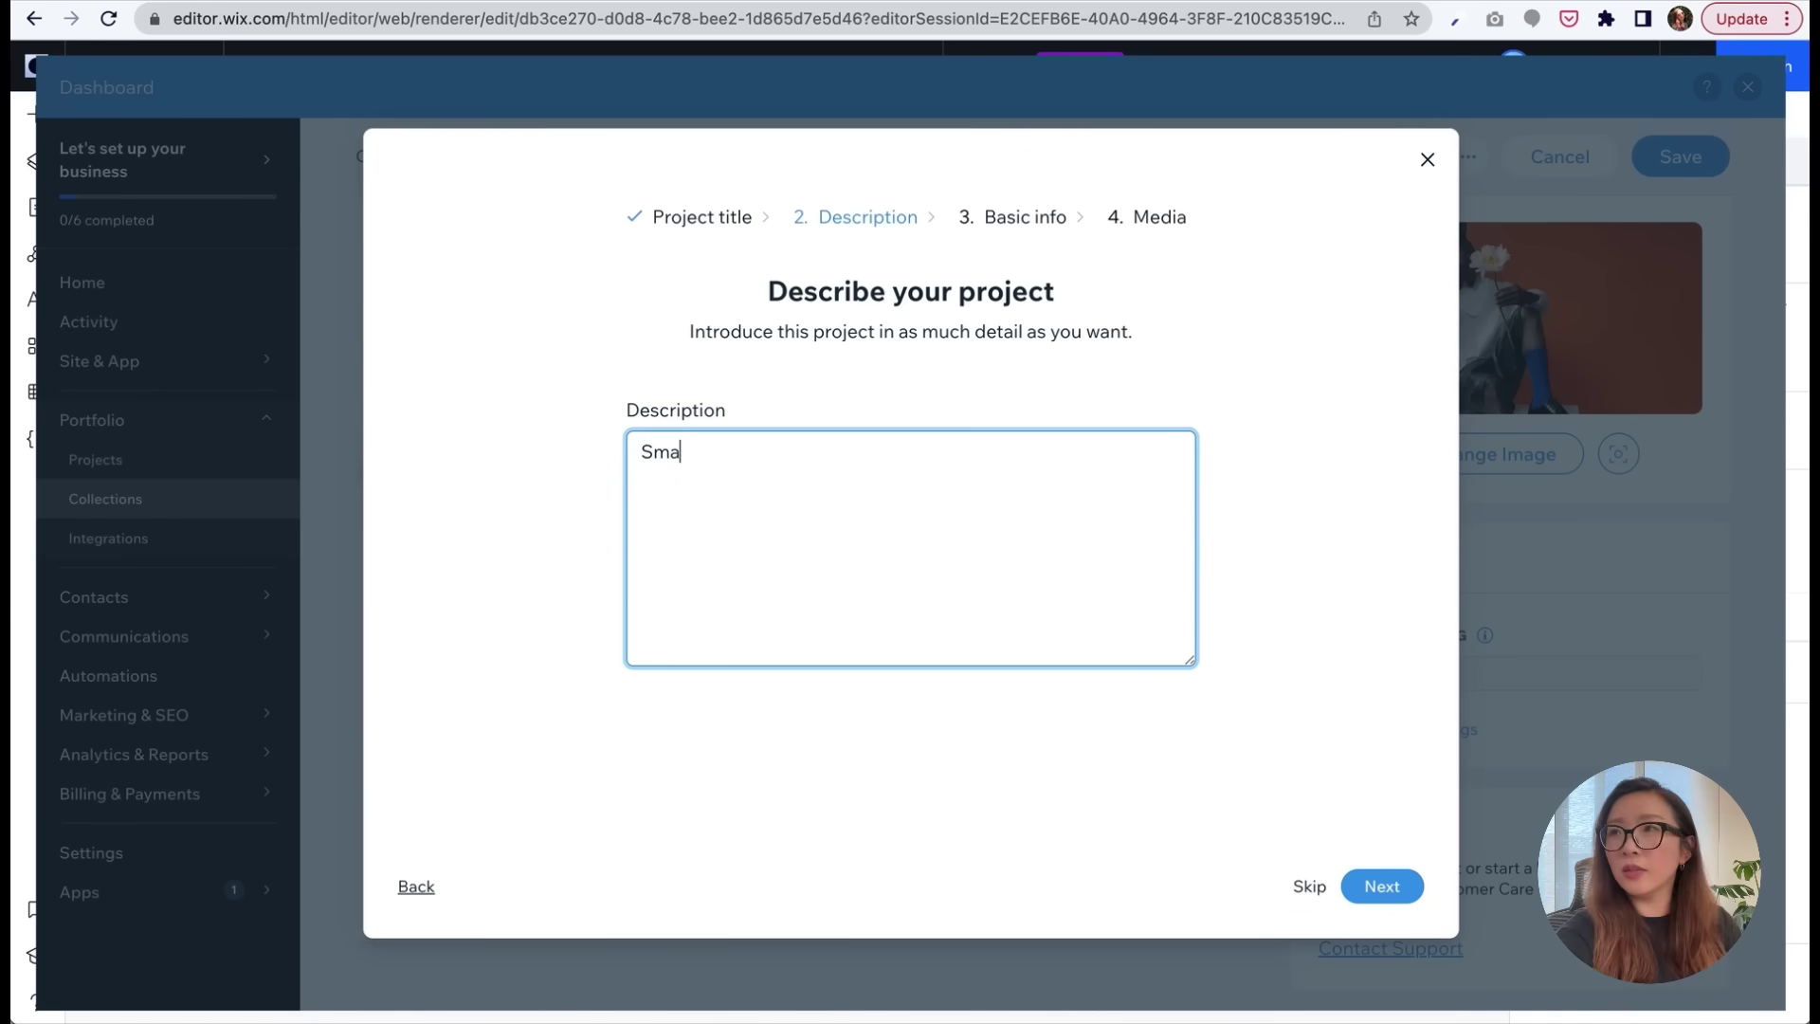
pyautogui.write('rt Parental ')
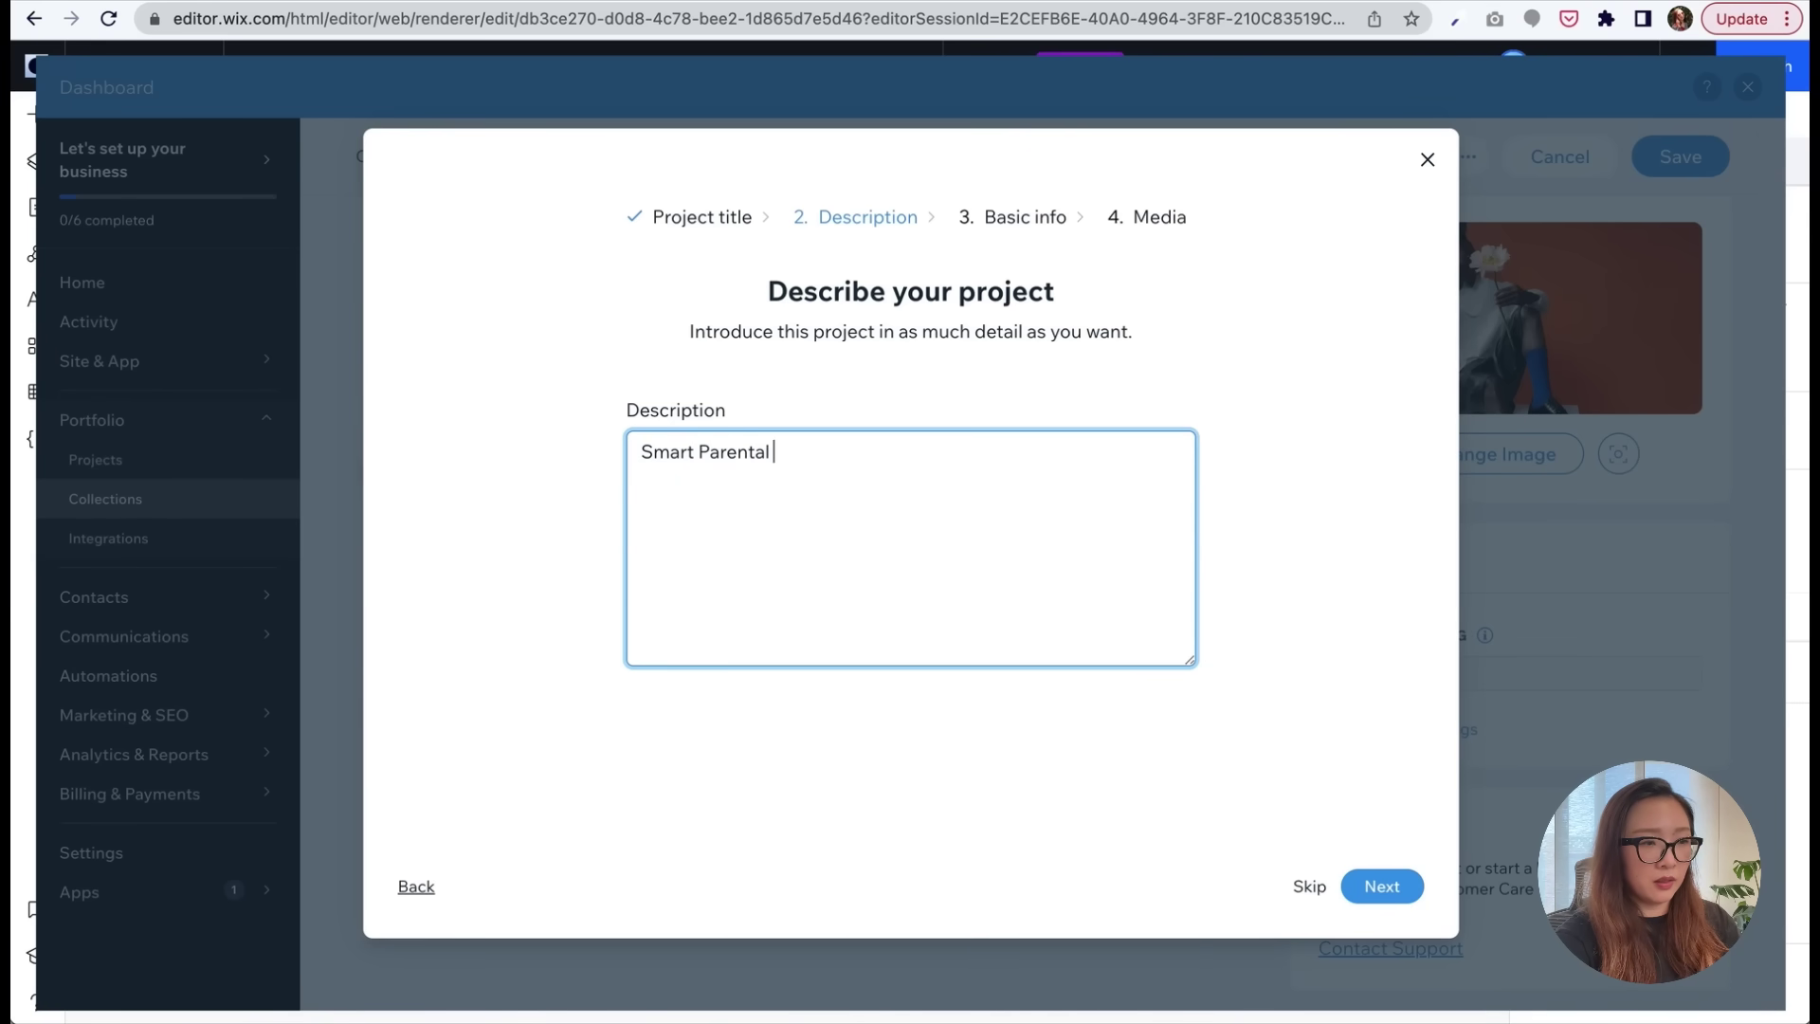
pyautogui.write('Controls')
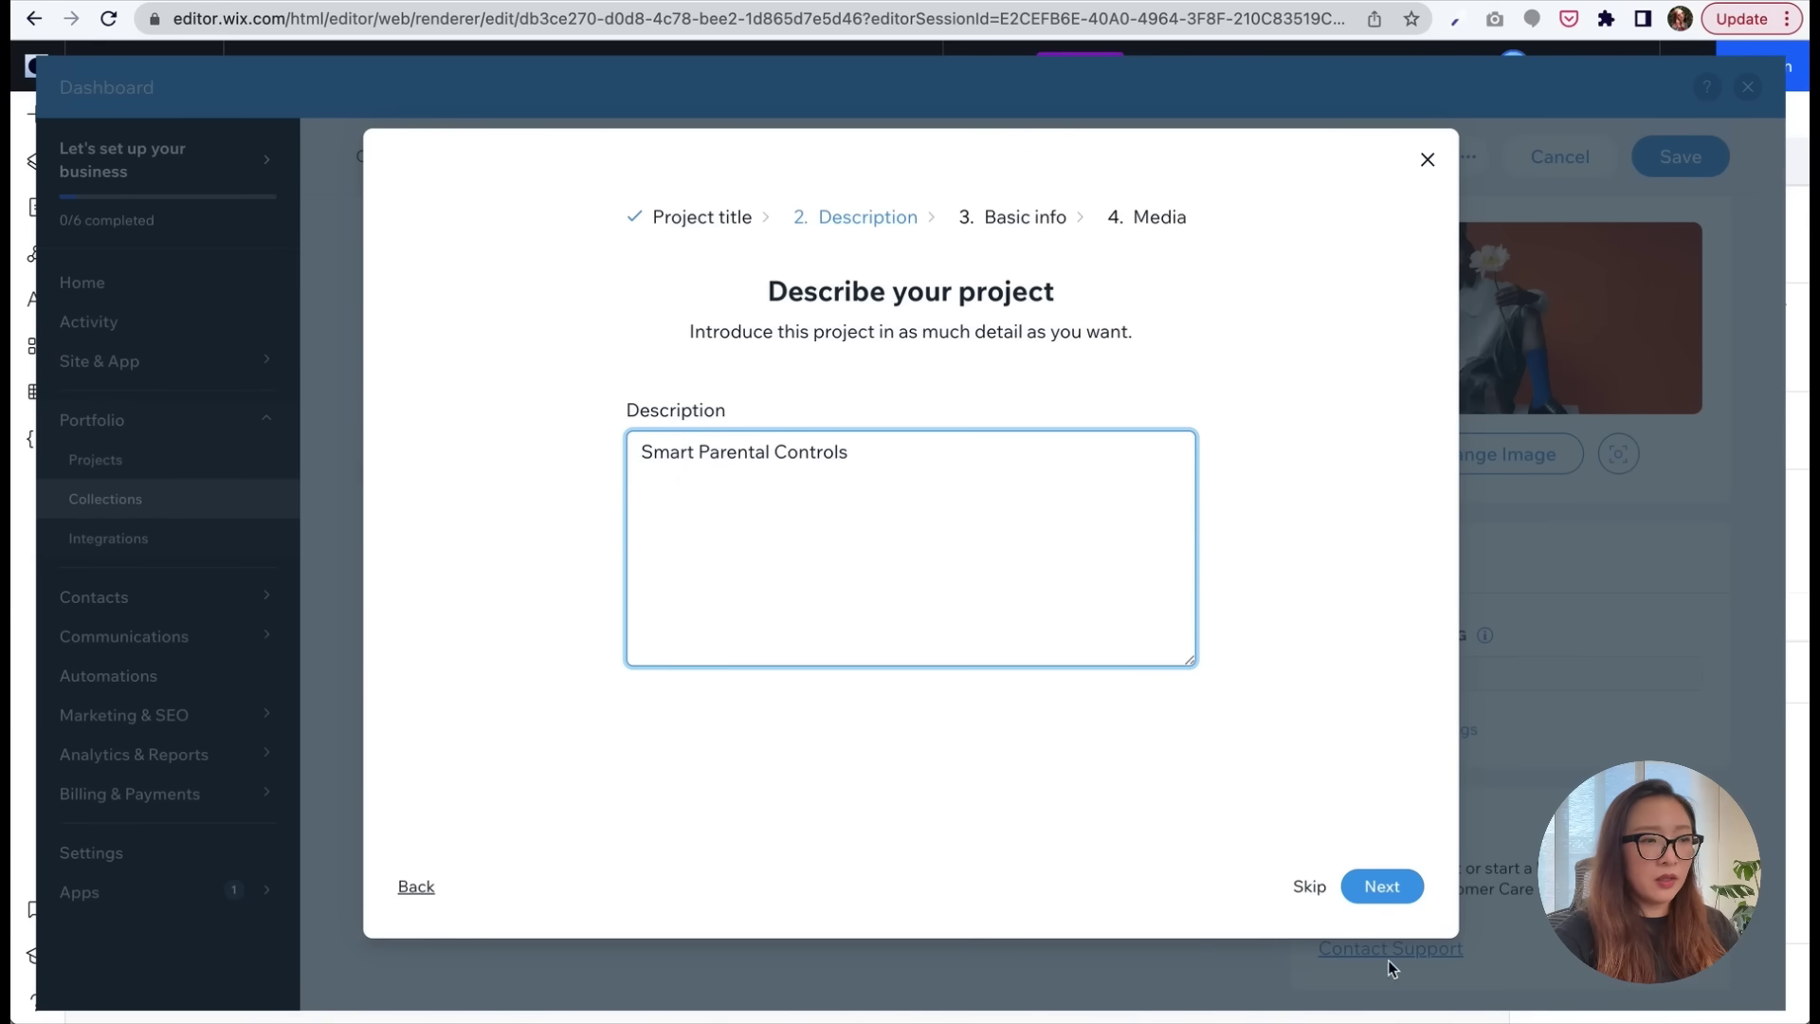
pyautogui.click(1383, 887)
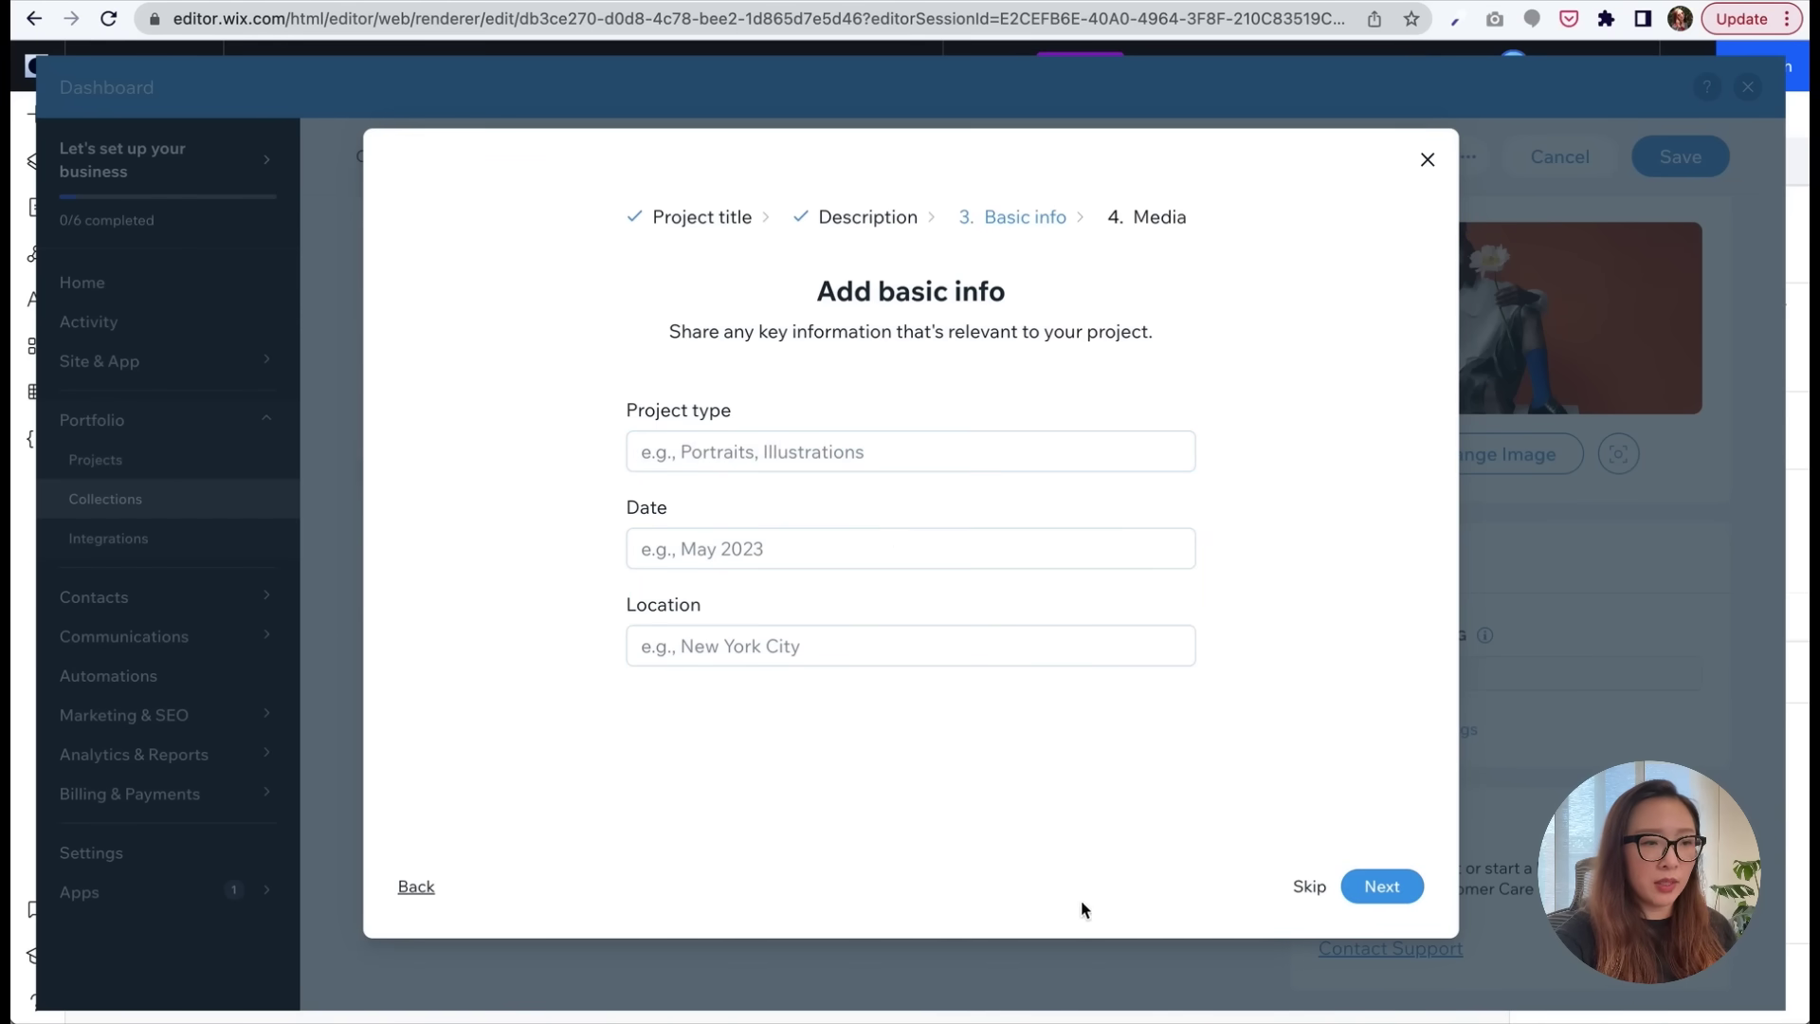
pyautogui.click(1380, 887)
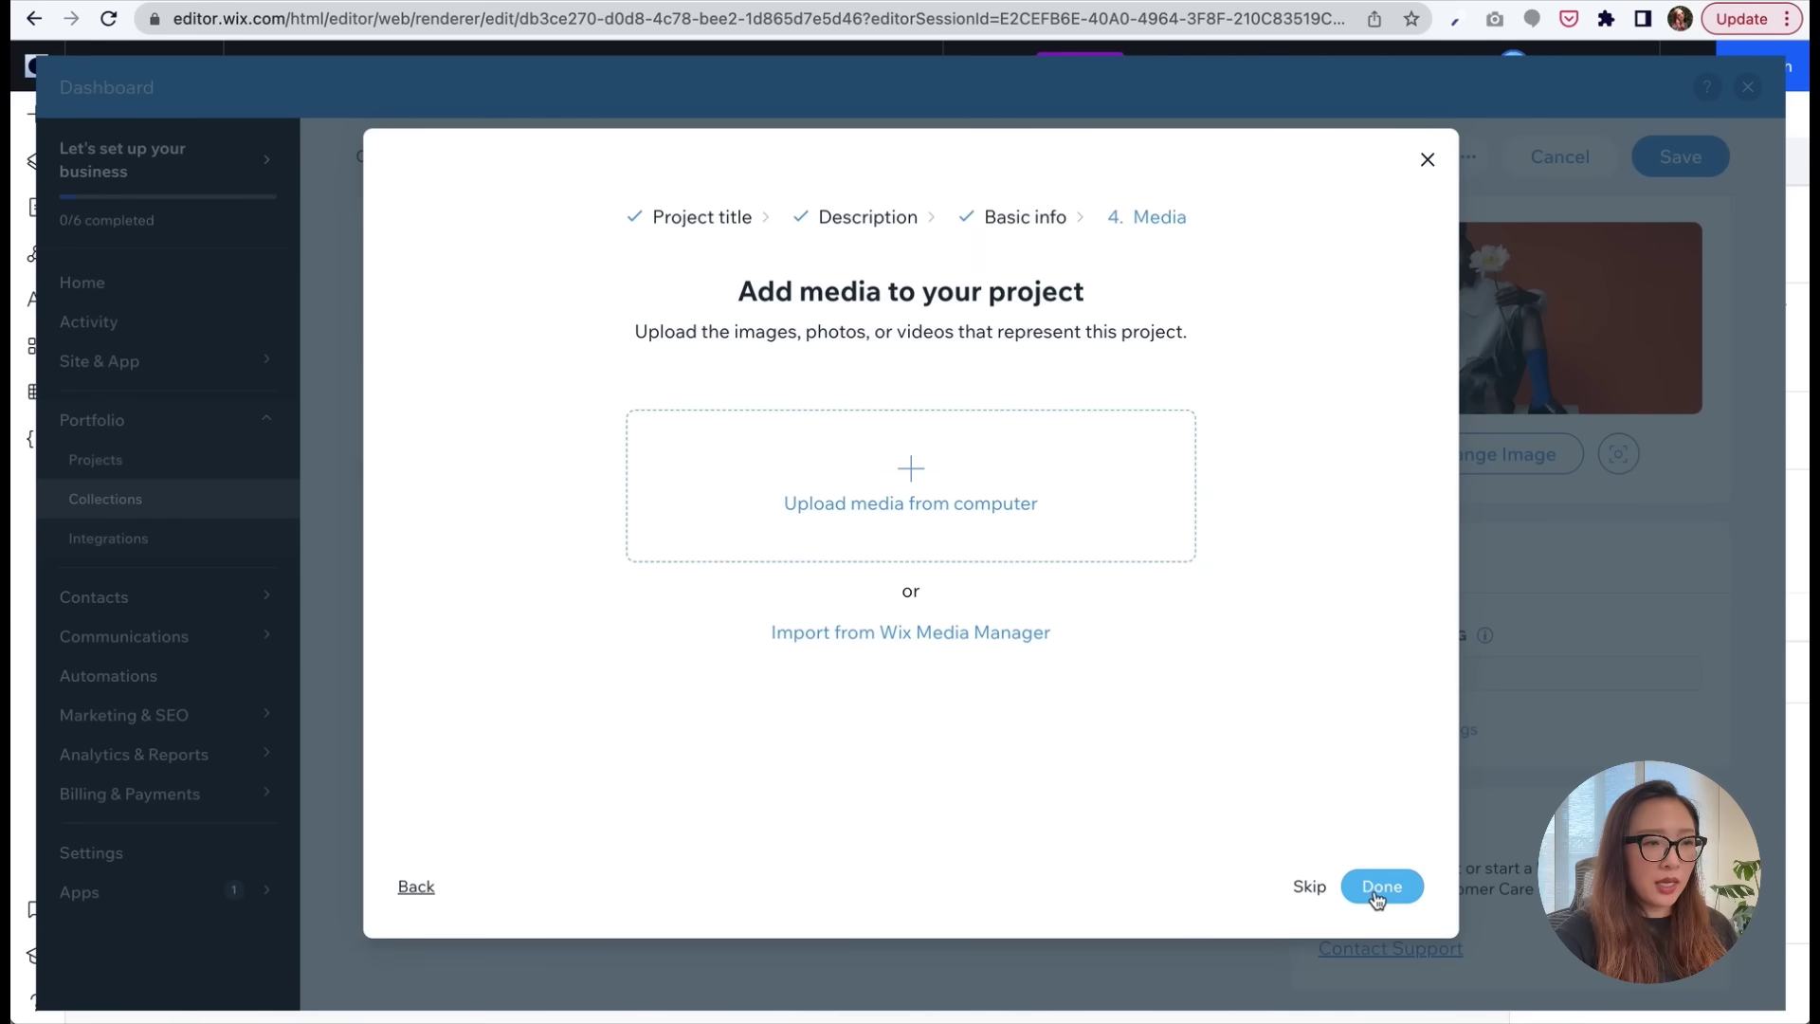
# - Upload cover_circle.jpg as the project's media and finish creating the project
pyautogui.click(907, 486)
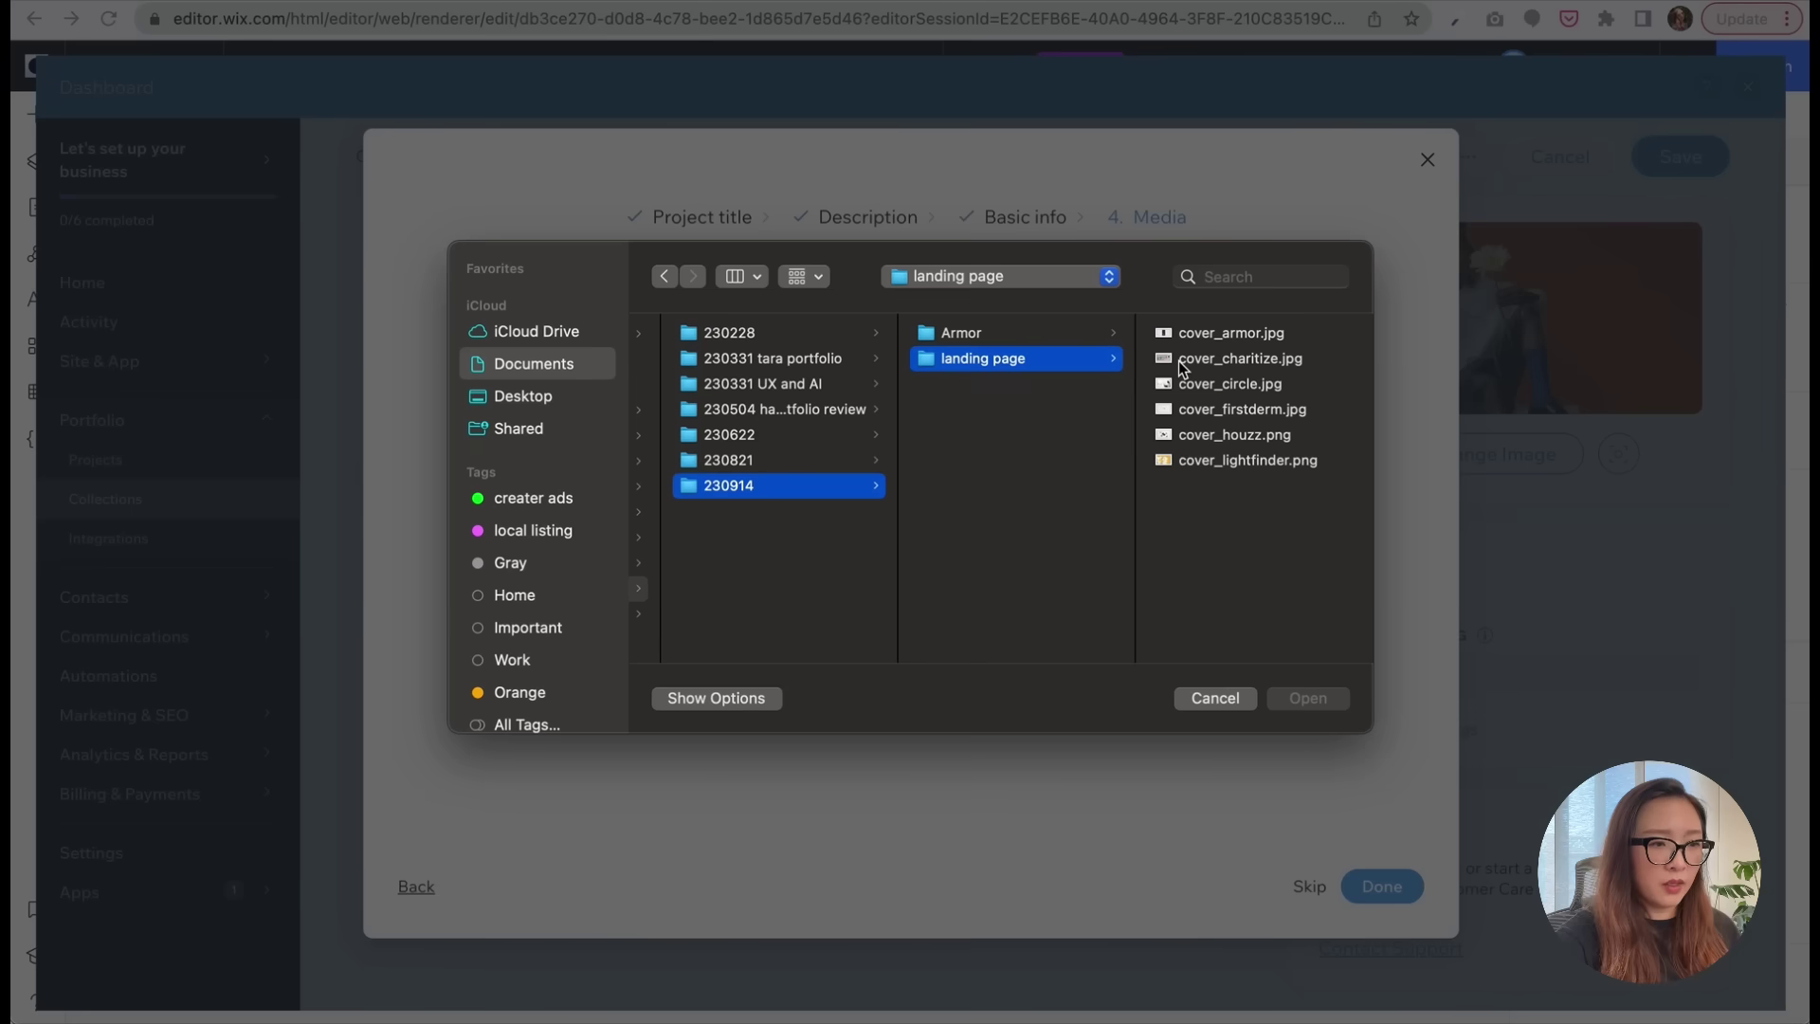
pyautogui.click(1232, 387)
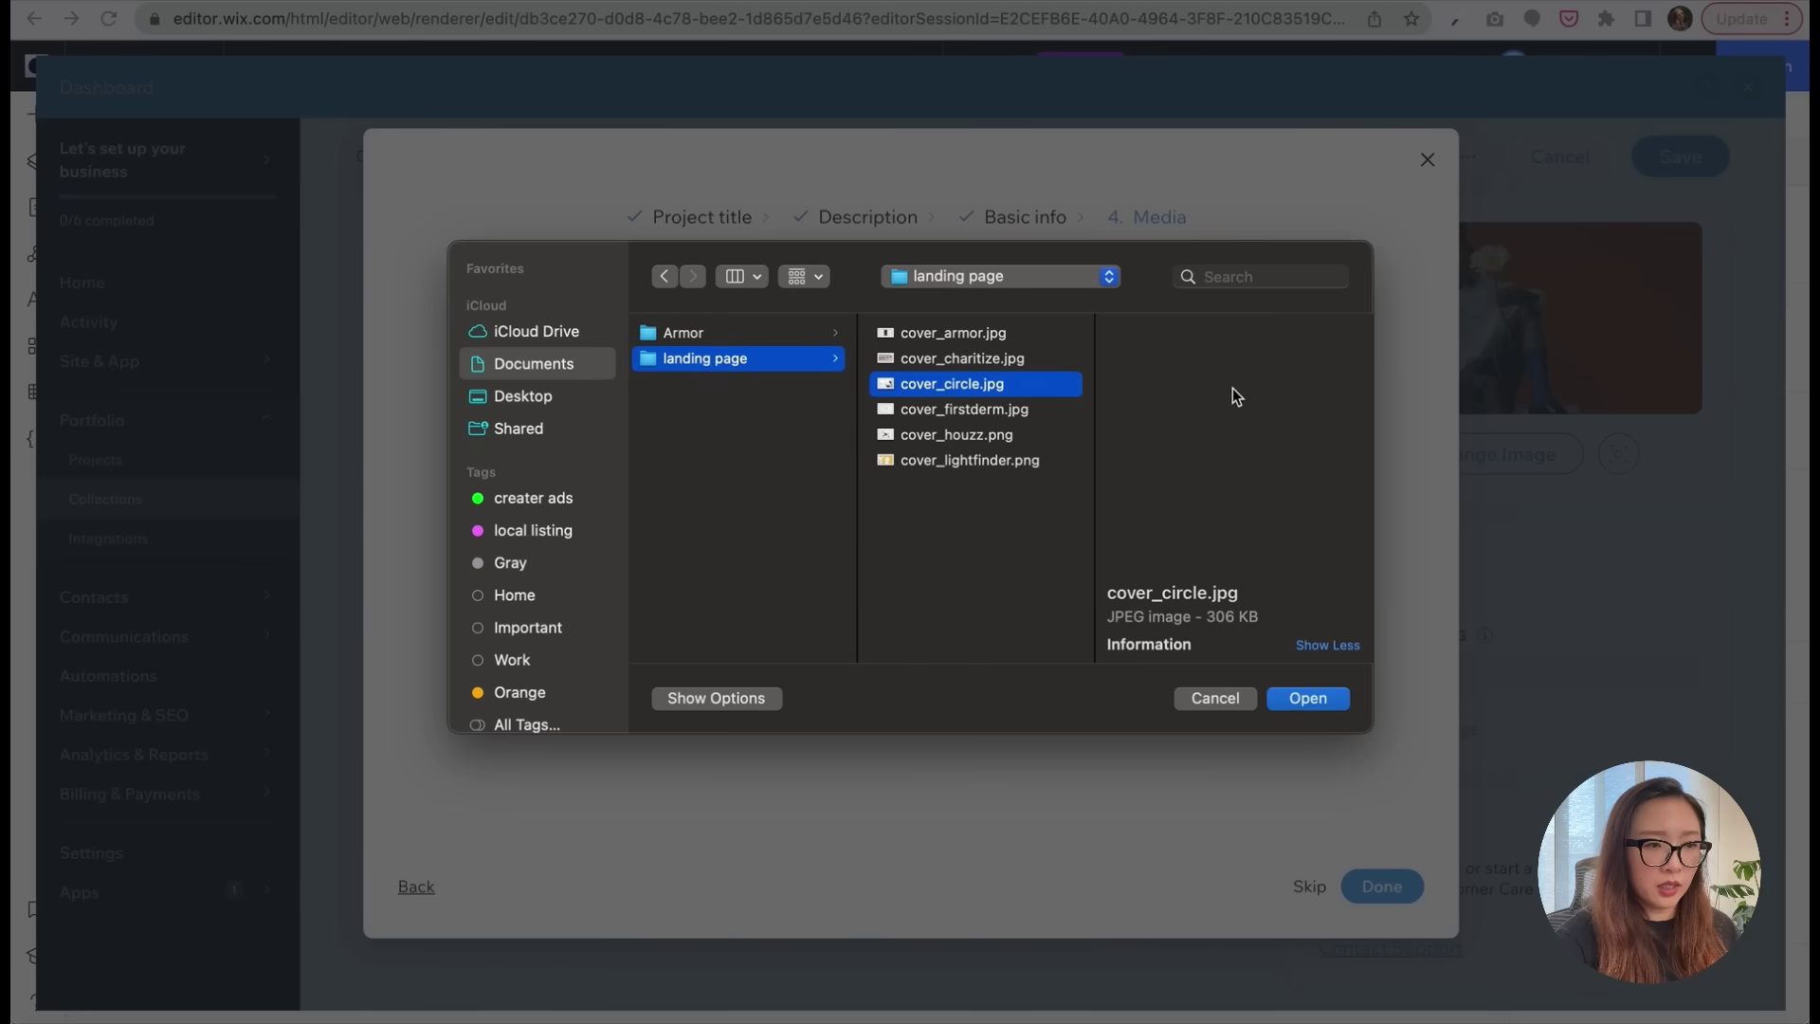
pyautogui.click(1314, 705)
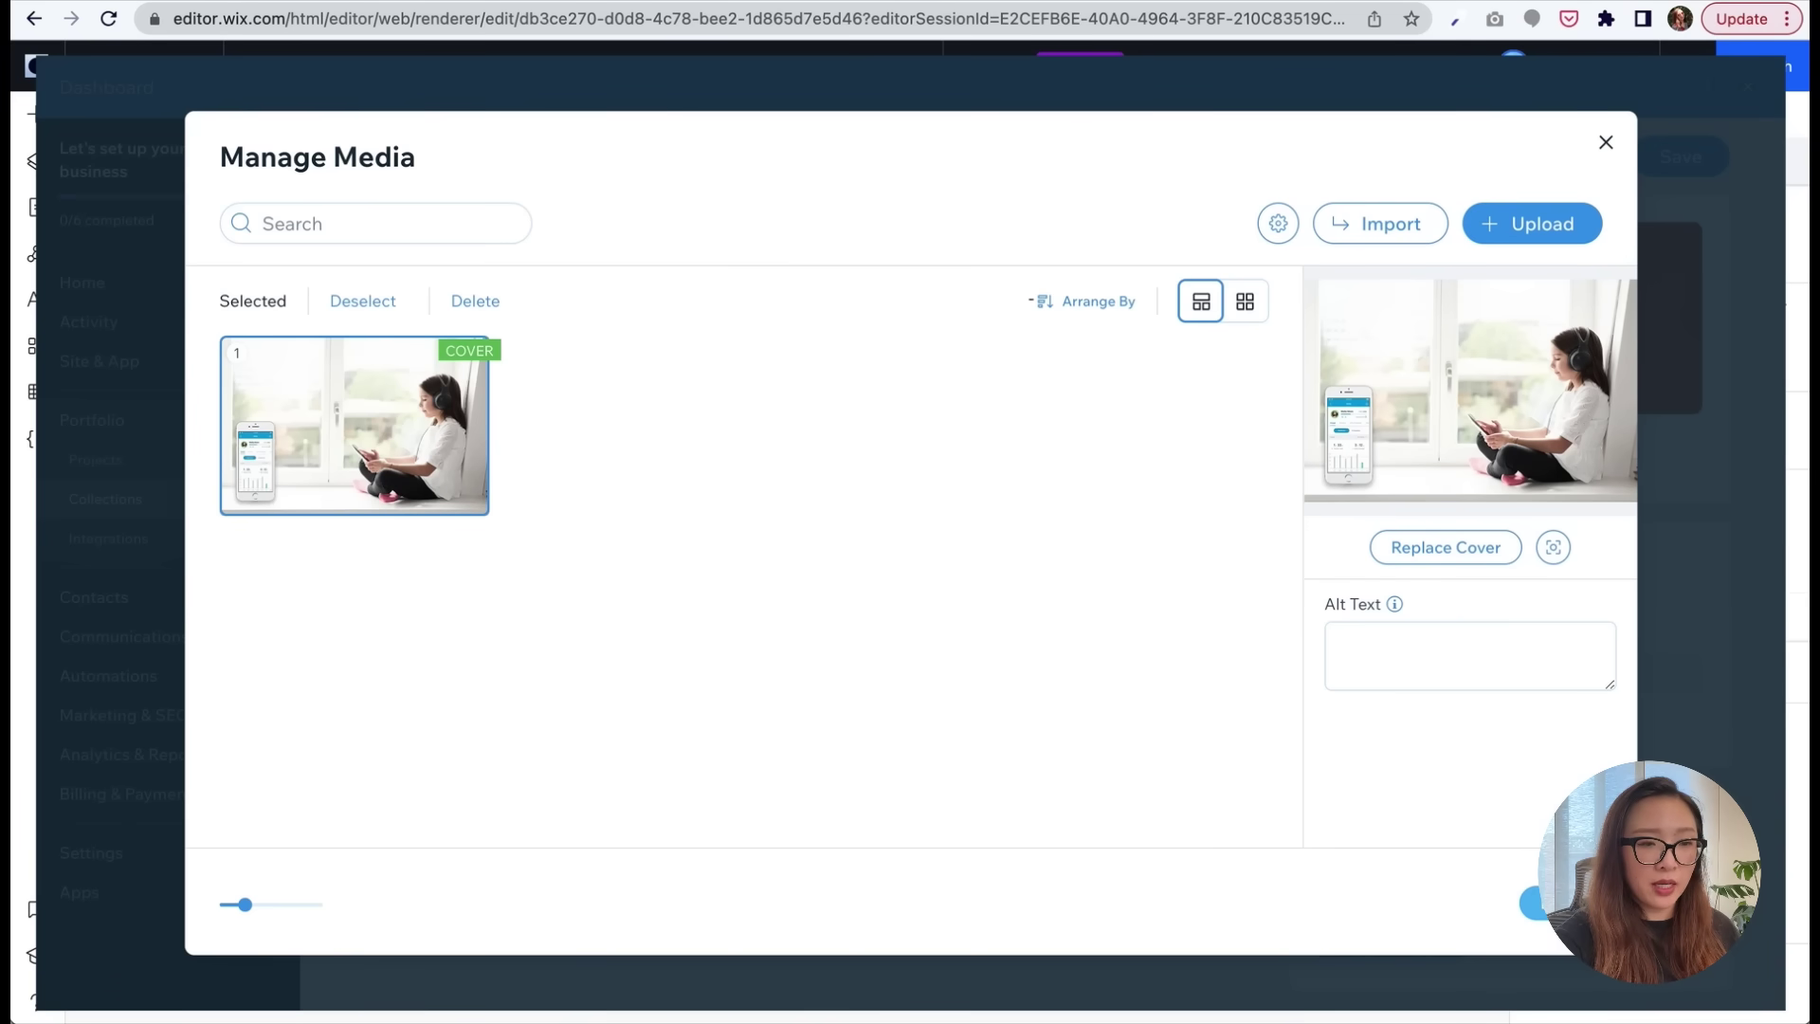
pyautogui.click(1531, 902)
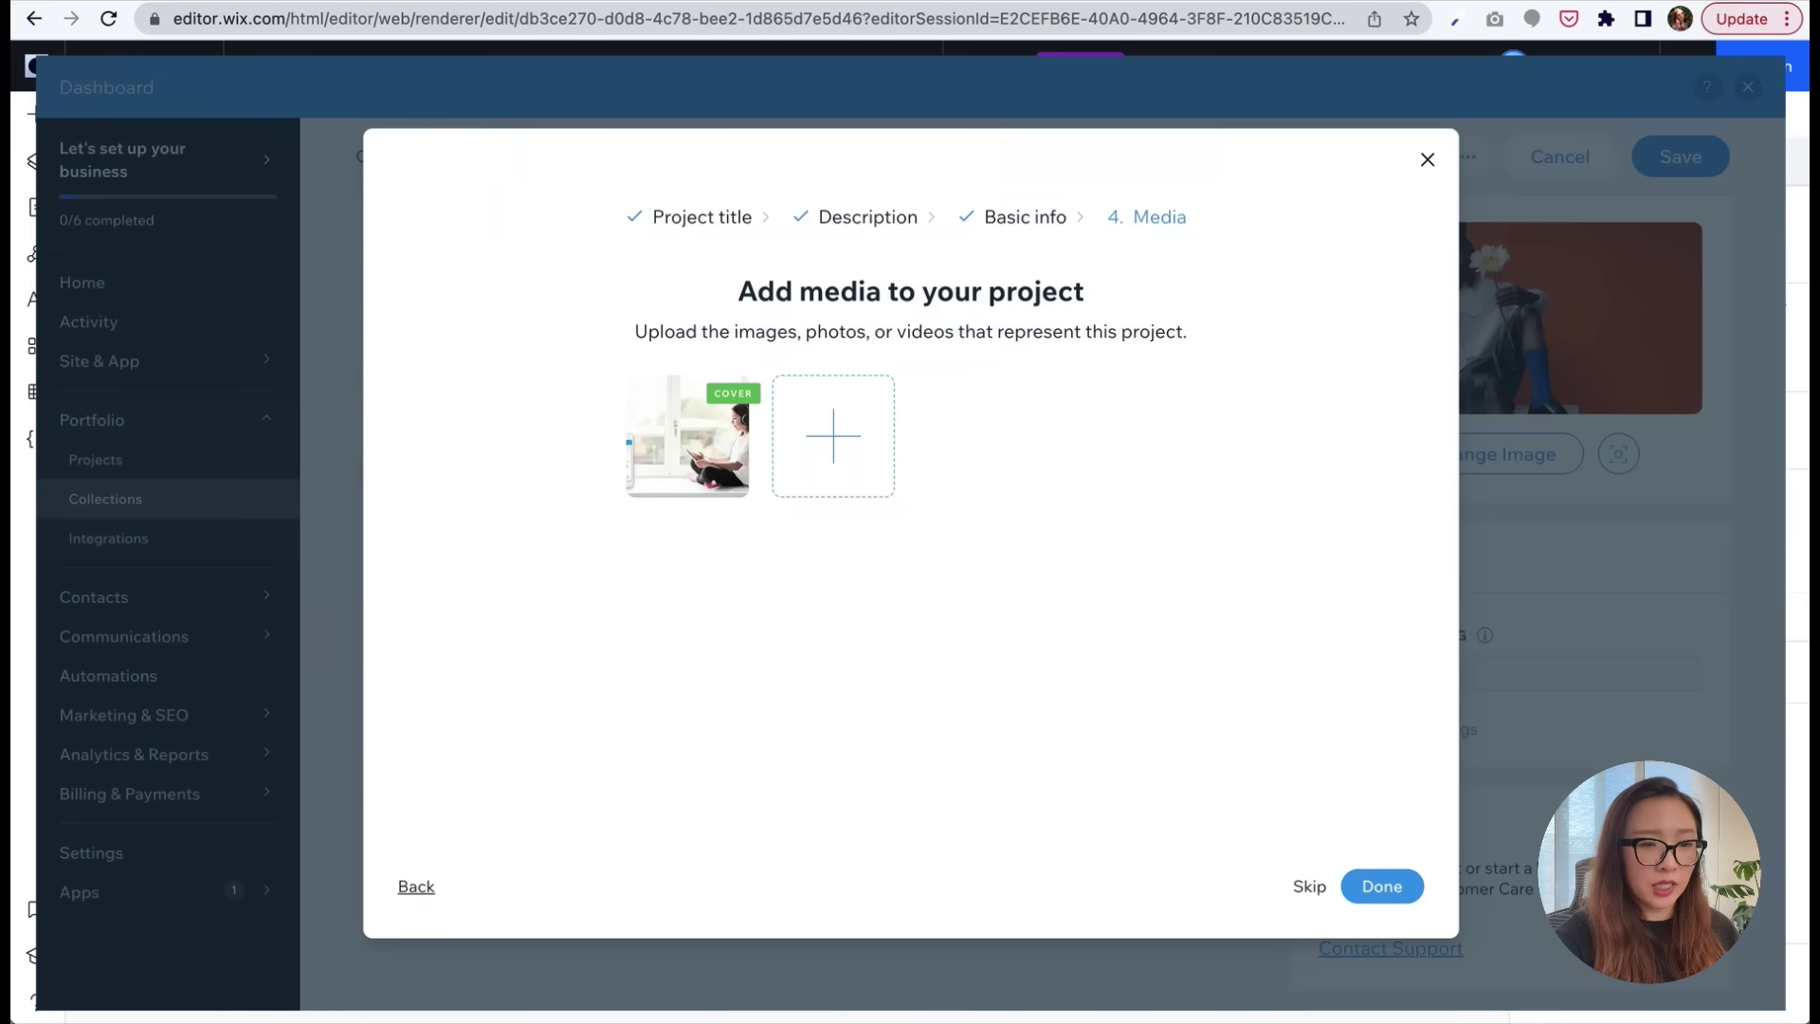
pyautogui.click(1380, 883)
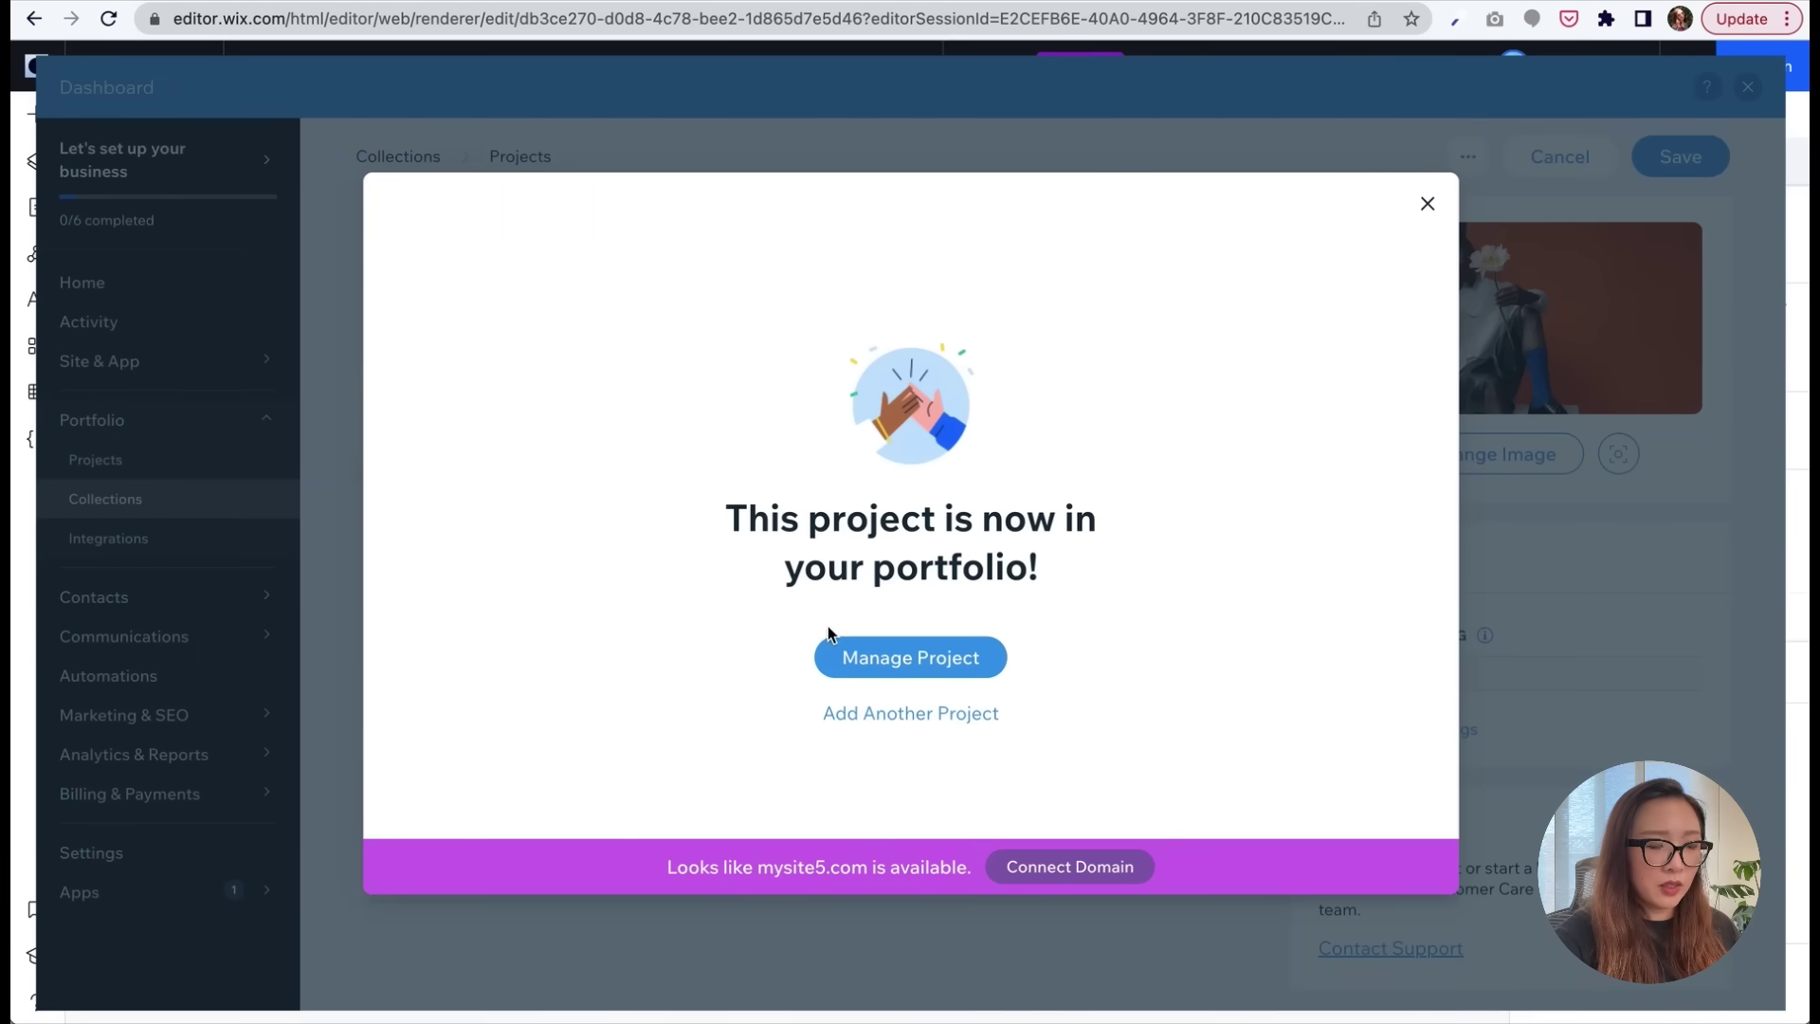
# - Drag Circle, Armor, First Derm and Charitize into the first four slots and save
pyautogui.click(844, 652)
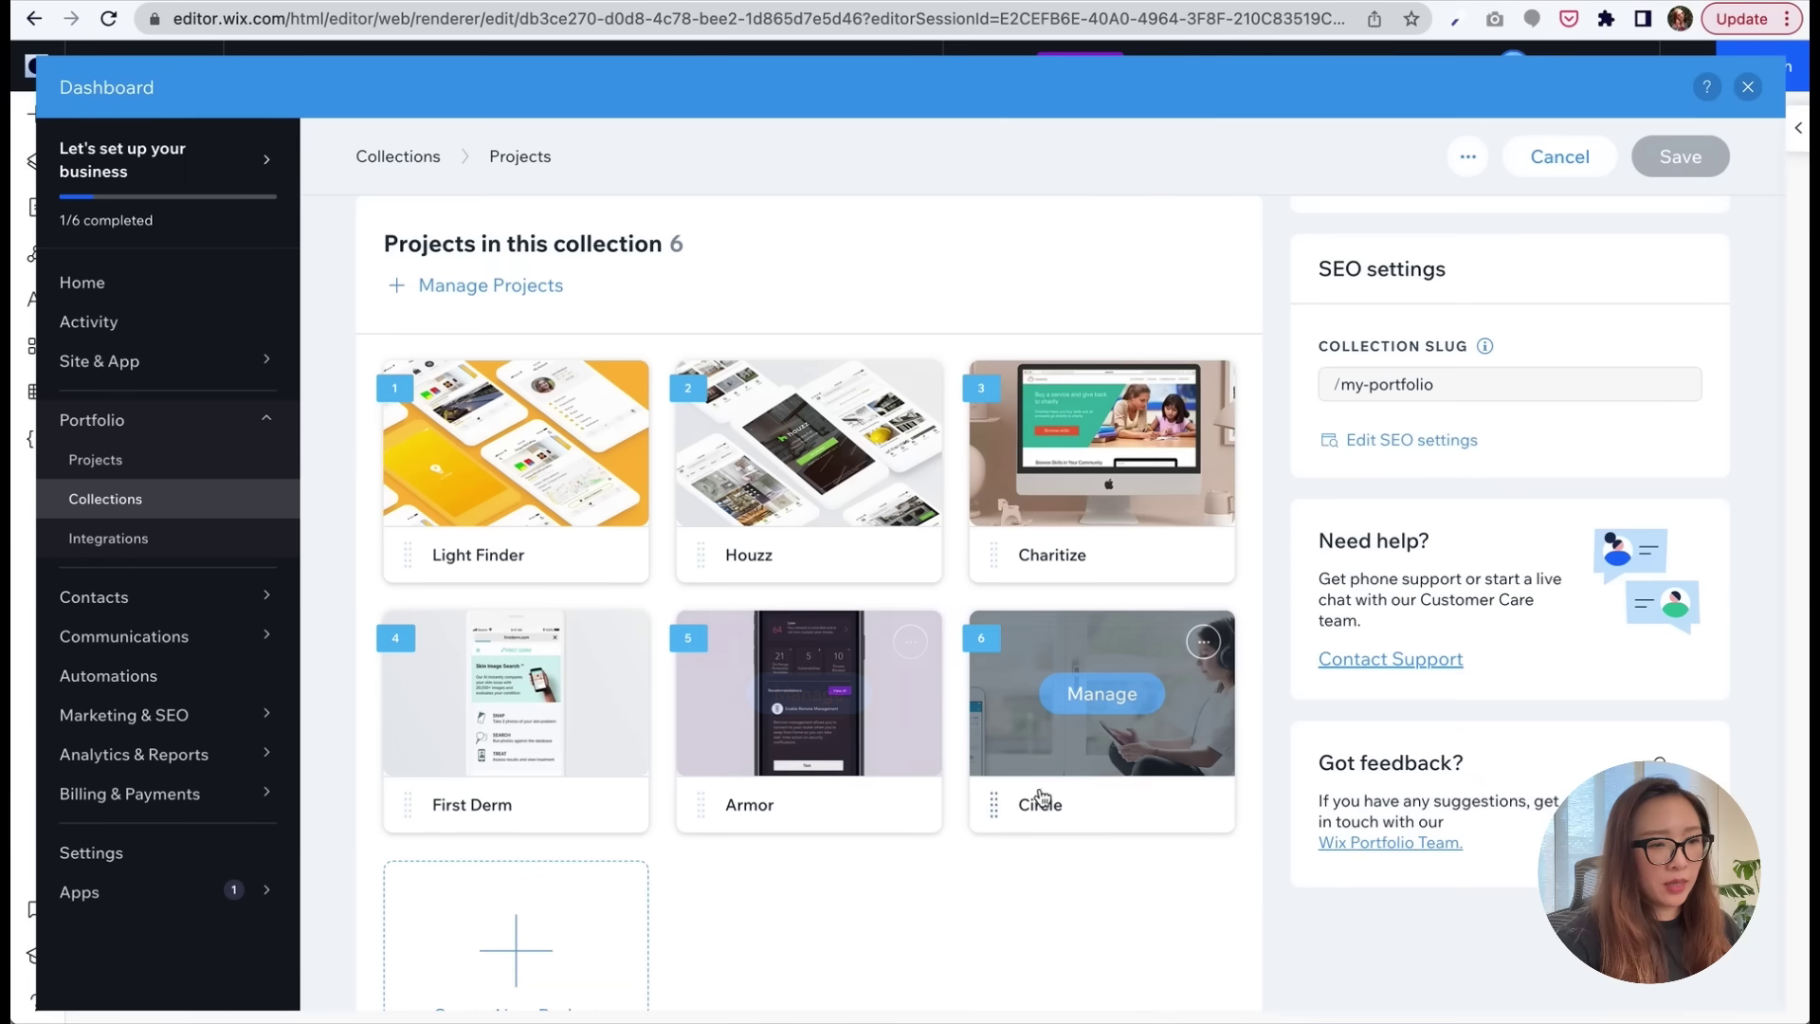
pyautogui.moveTo(992, 806); pyautogui.dragTo(410, 555)
pyautogui.moveTo(994, 804); pyautogui.dragTo(763, 547)
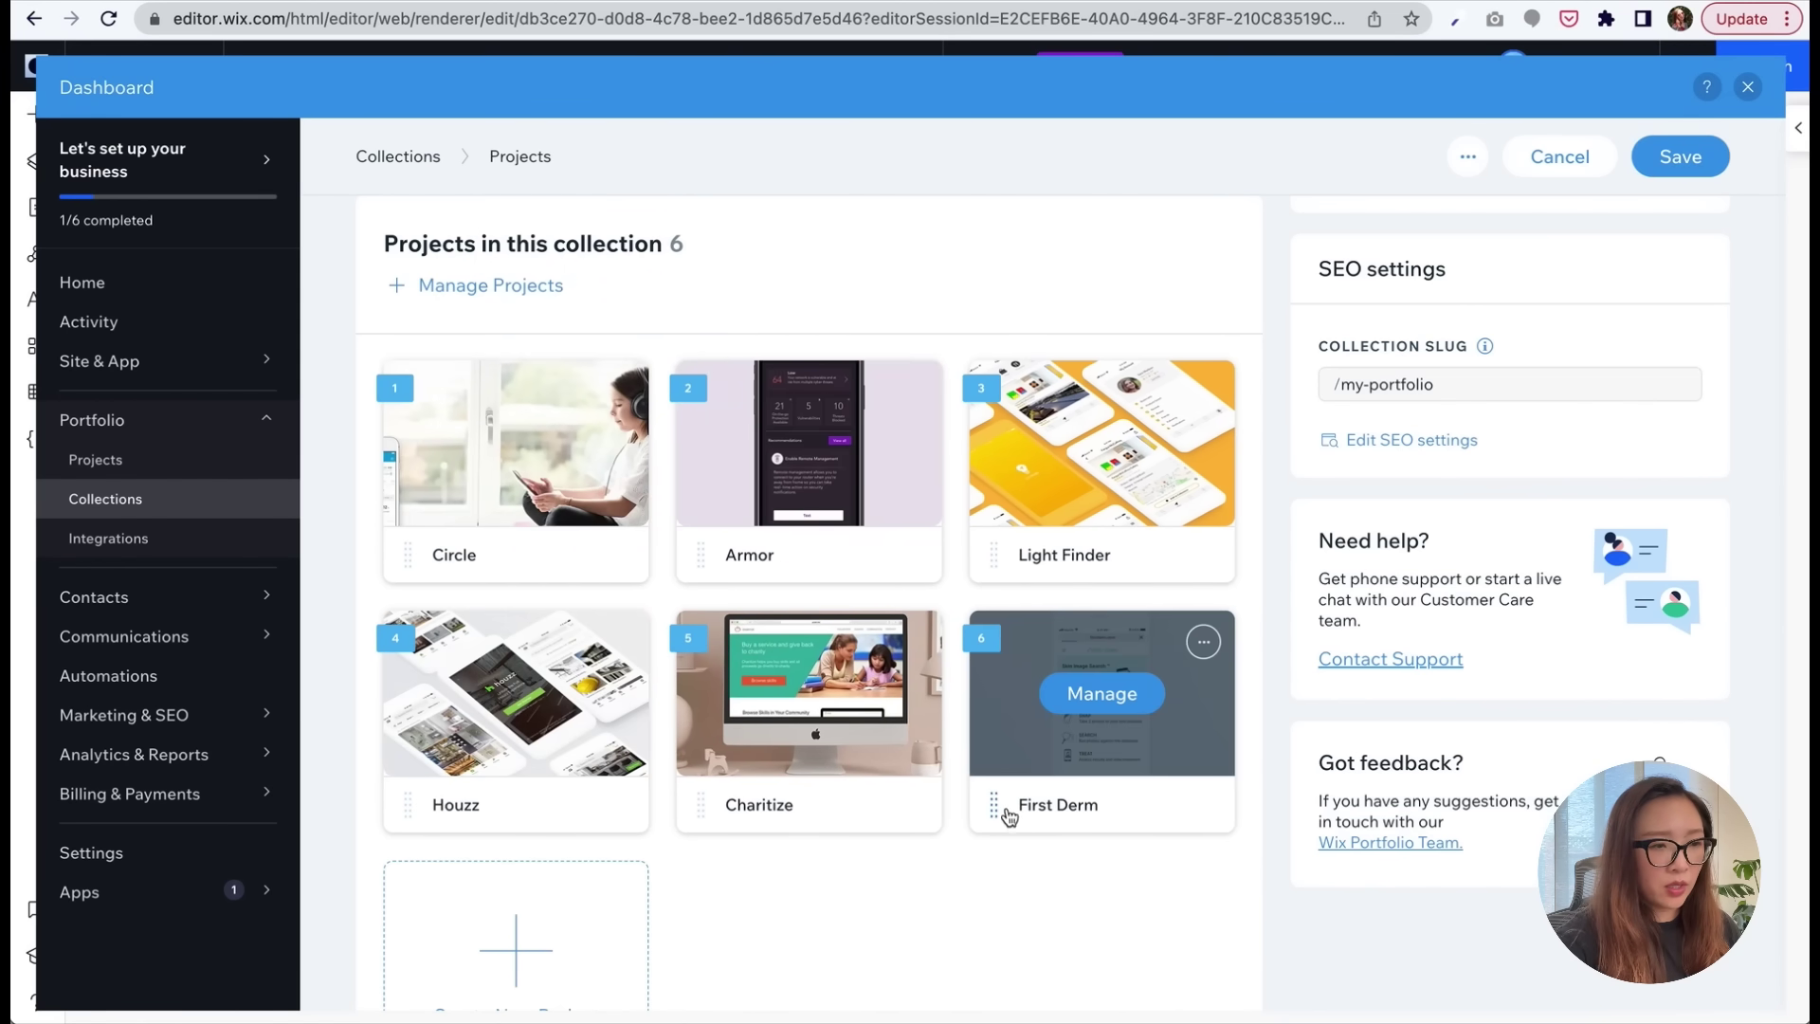
pyautogui.moveTo(984, 620); pyautogui.dragTo(979, 565)
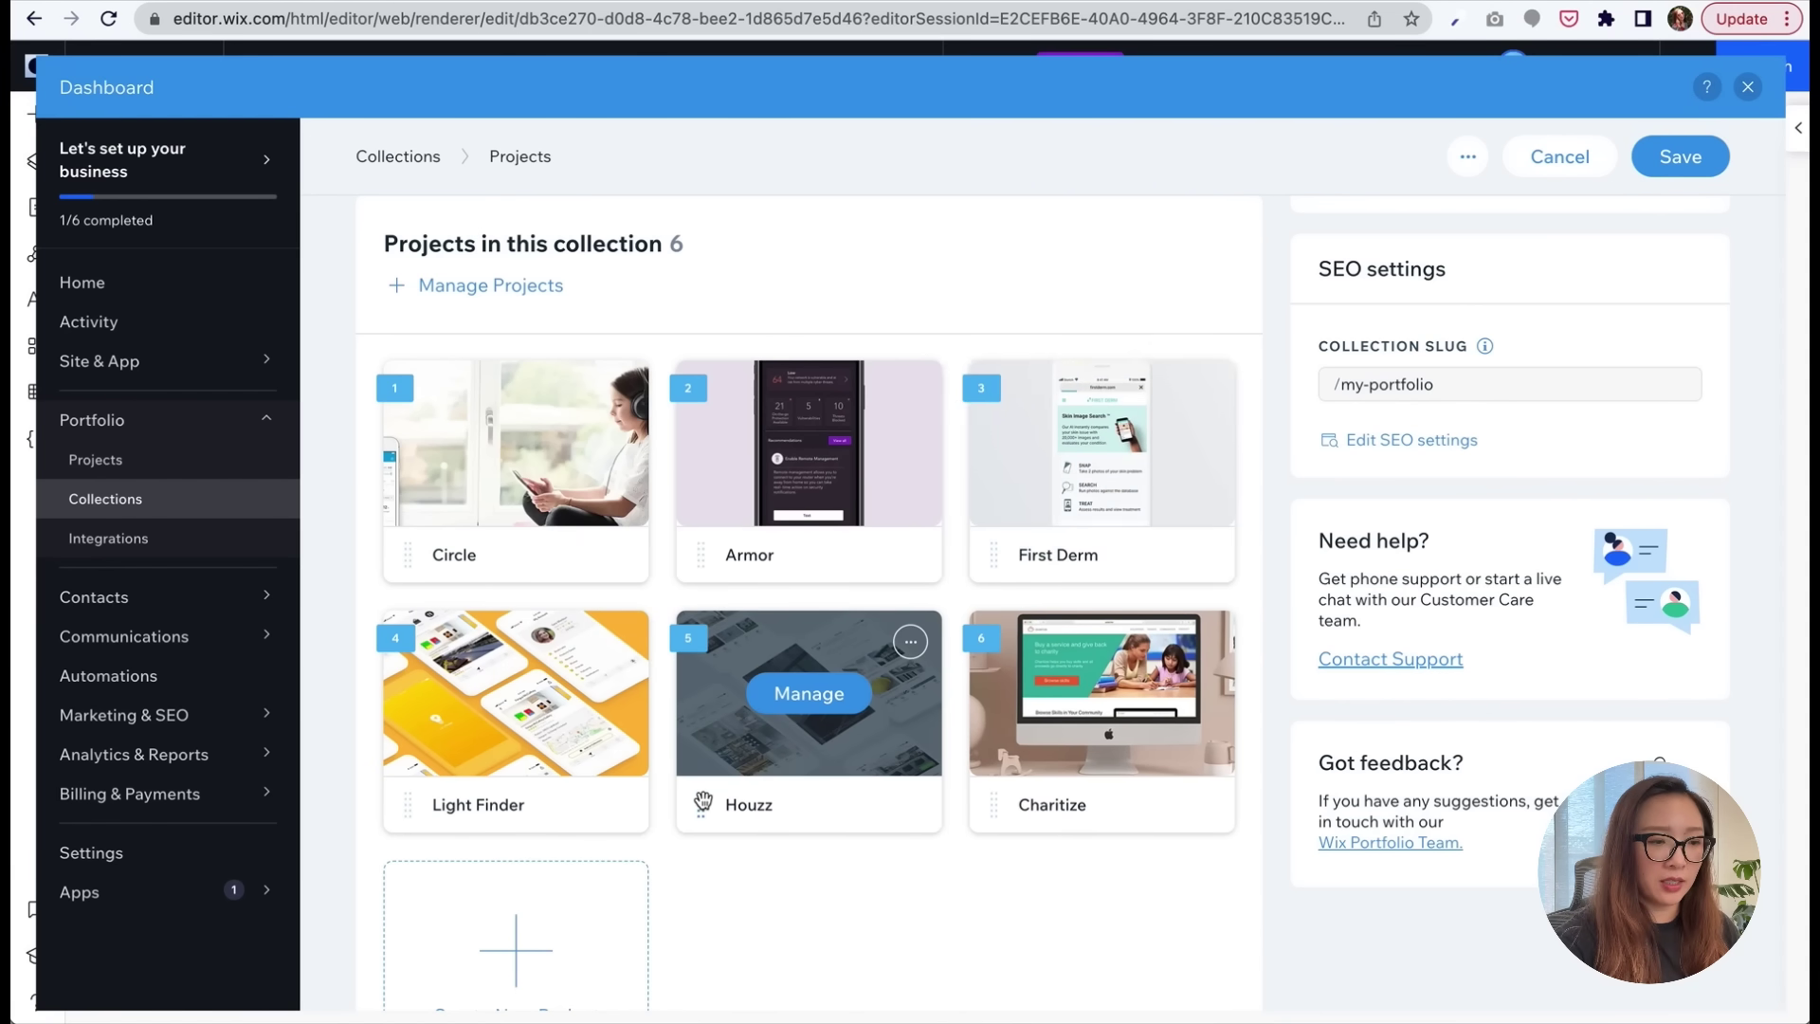
pyautogui.moveTo(1018, 808); pyautogui.dragTo(744, 796)
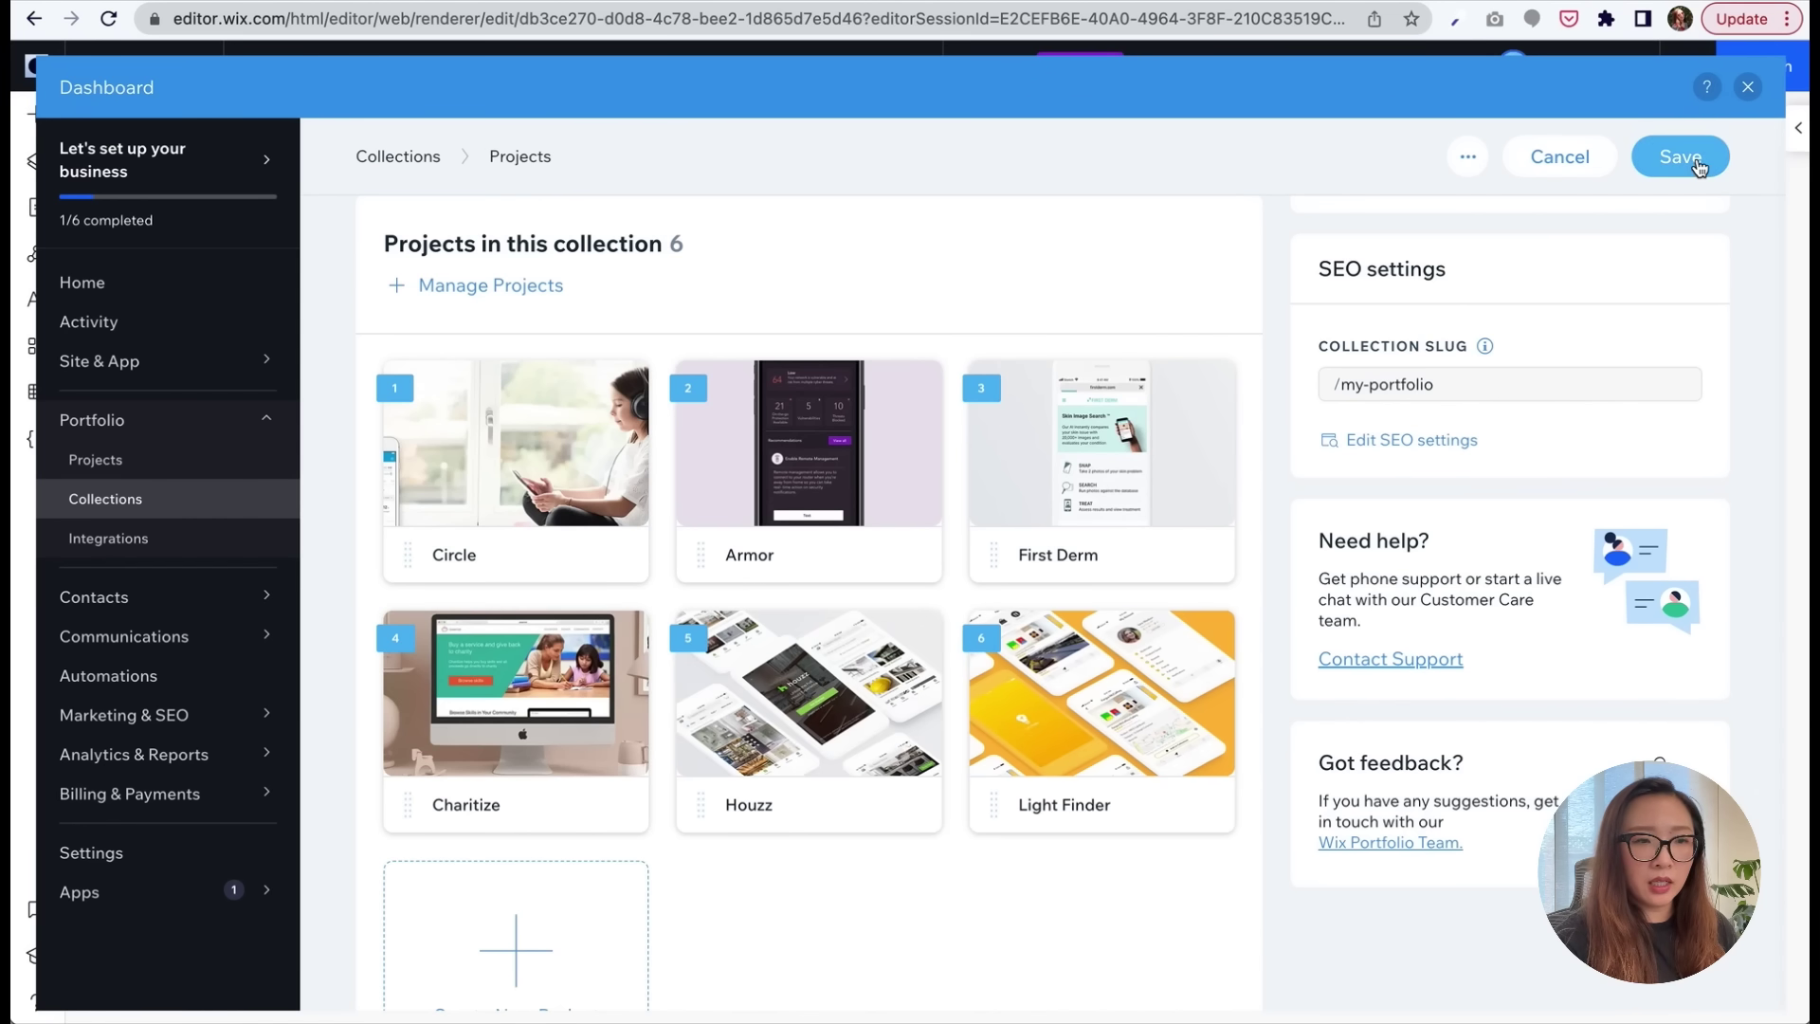
pyautogui.scroll(6, 1573, 334)
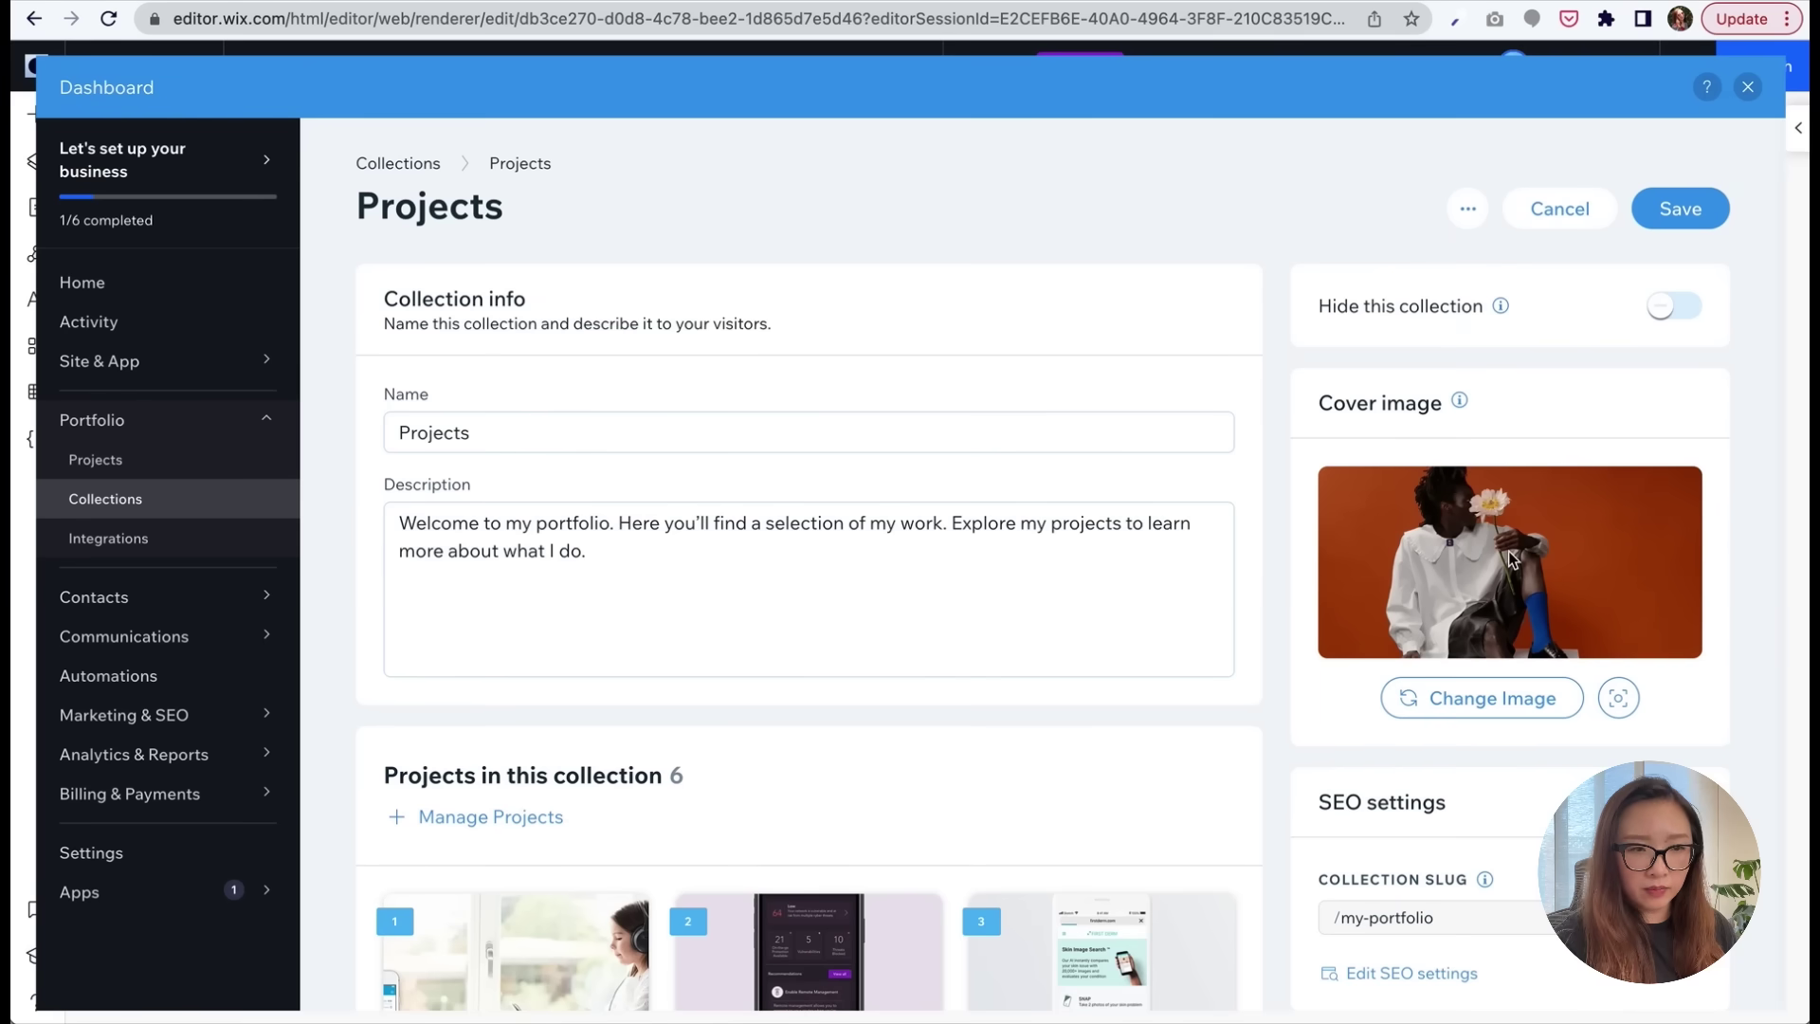
pyautogui.click(1680, 226)
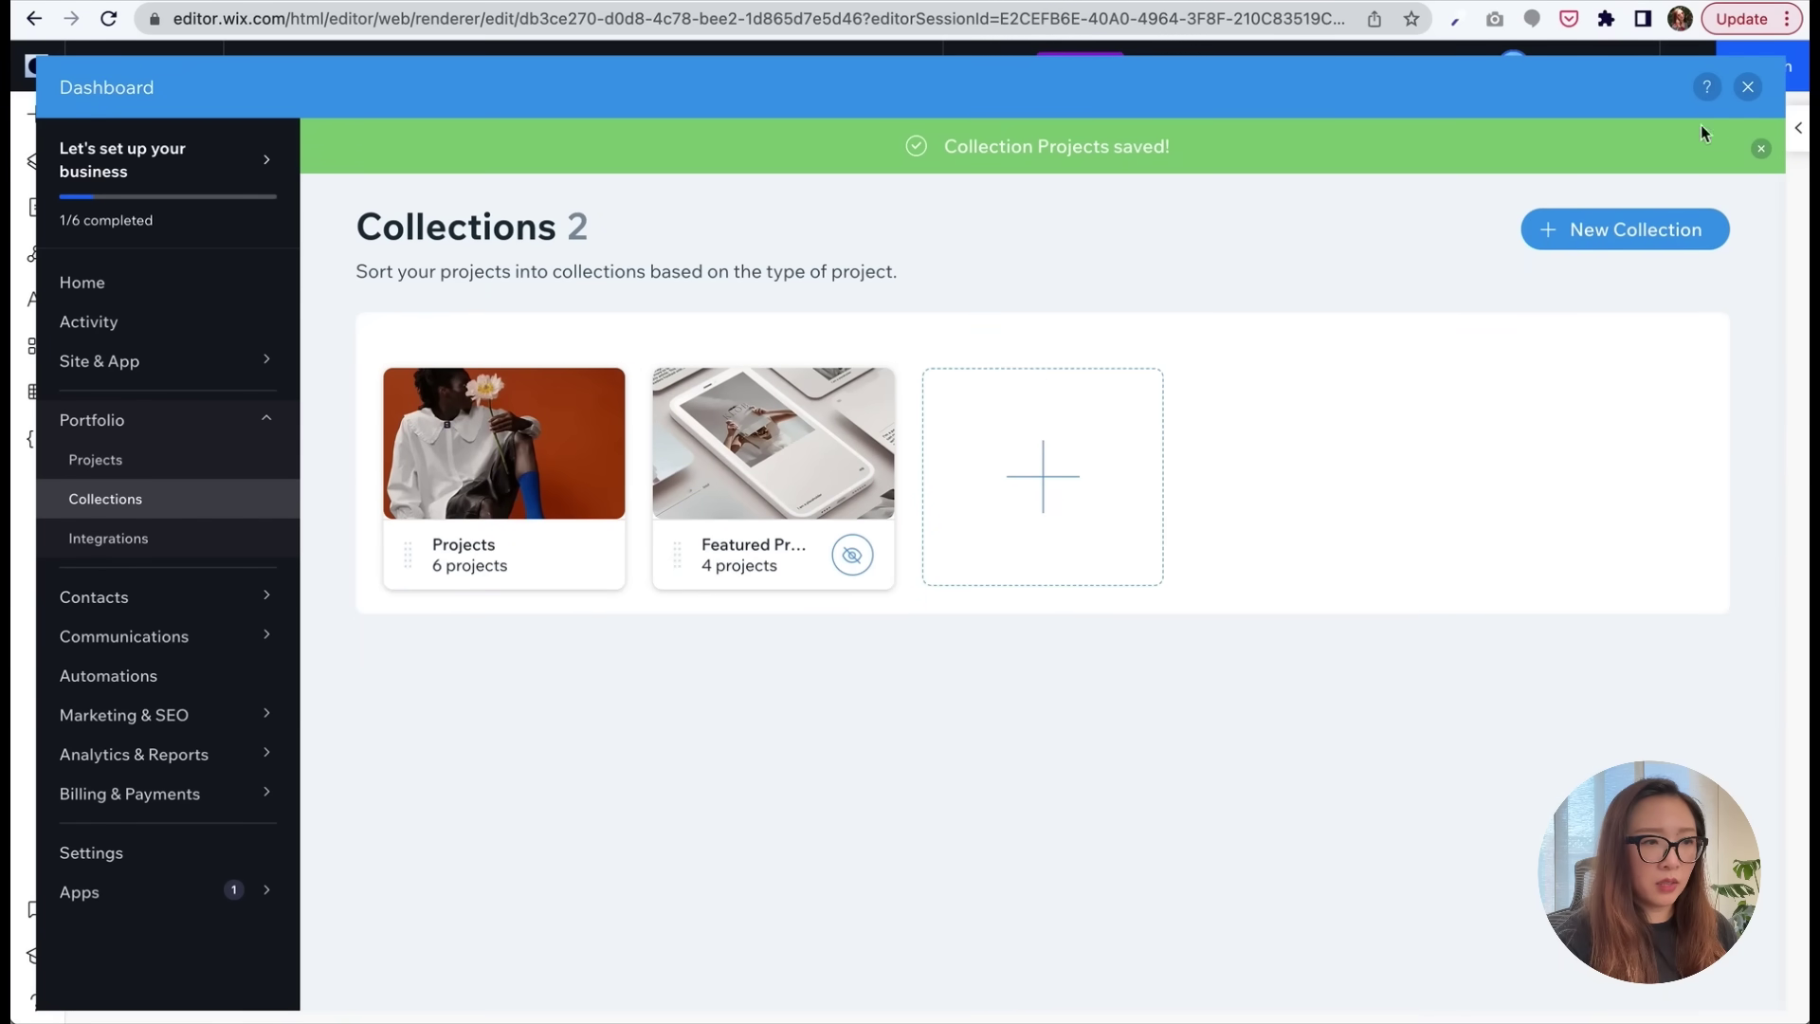
# - Feature the Projects collection in the homepage gallery and review Circle, Armor and Light Finder
pyautogui.click(1748, 88)
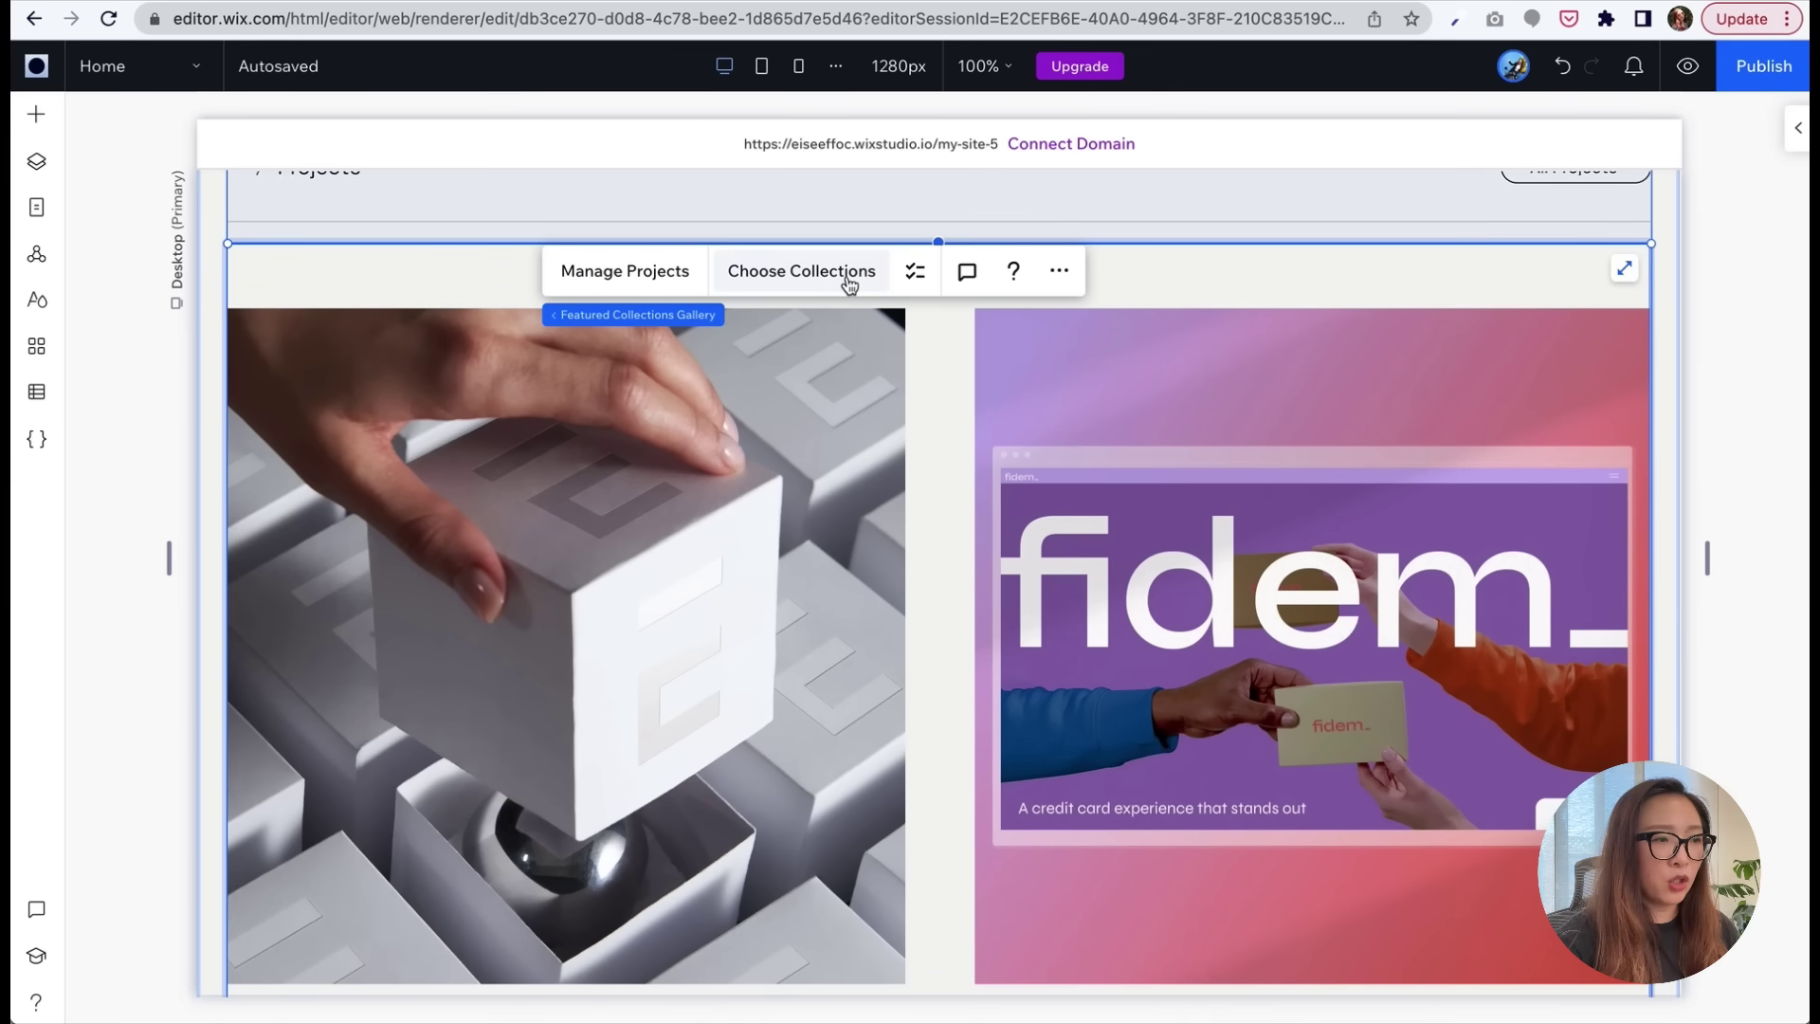
pyautogui.click(801, 271)
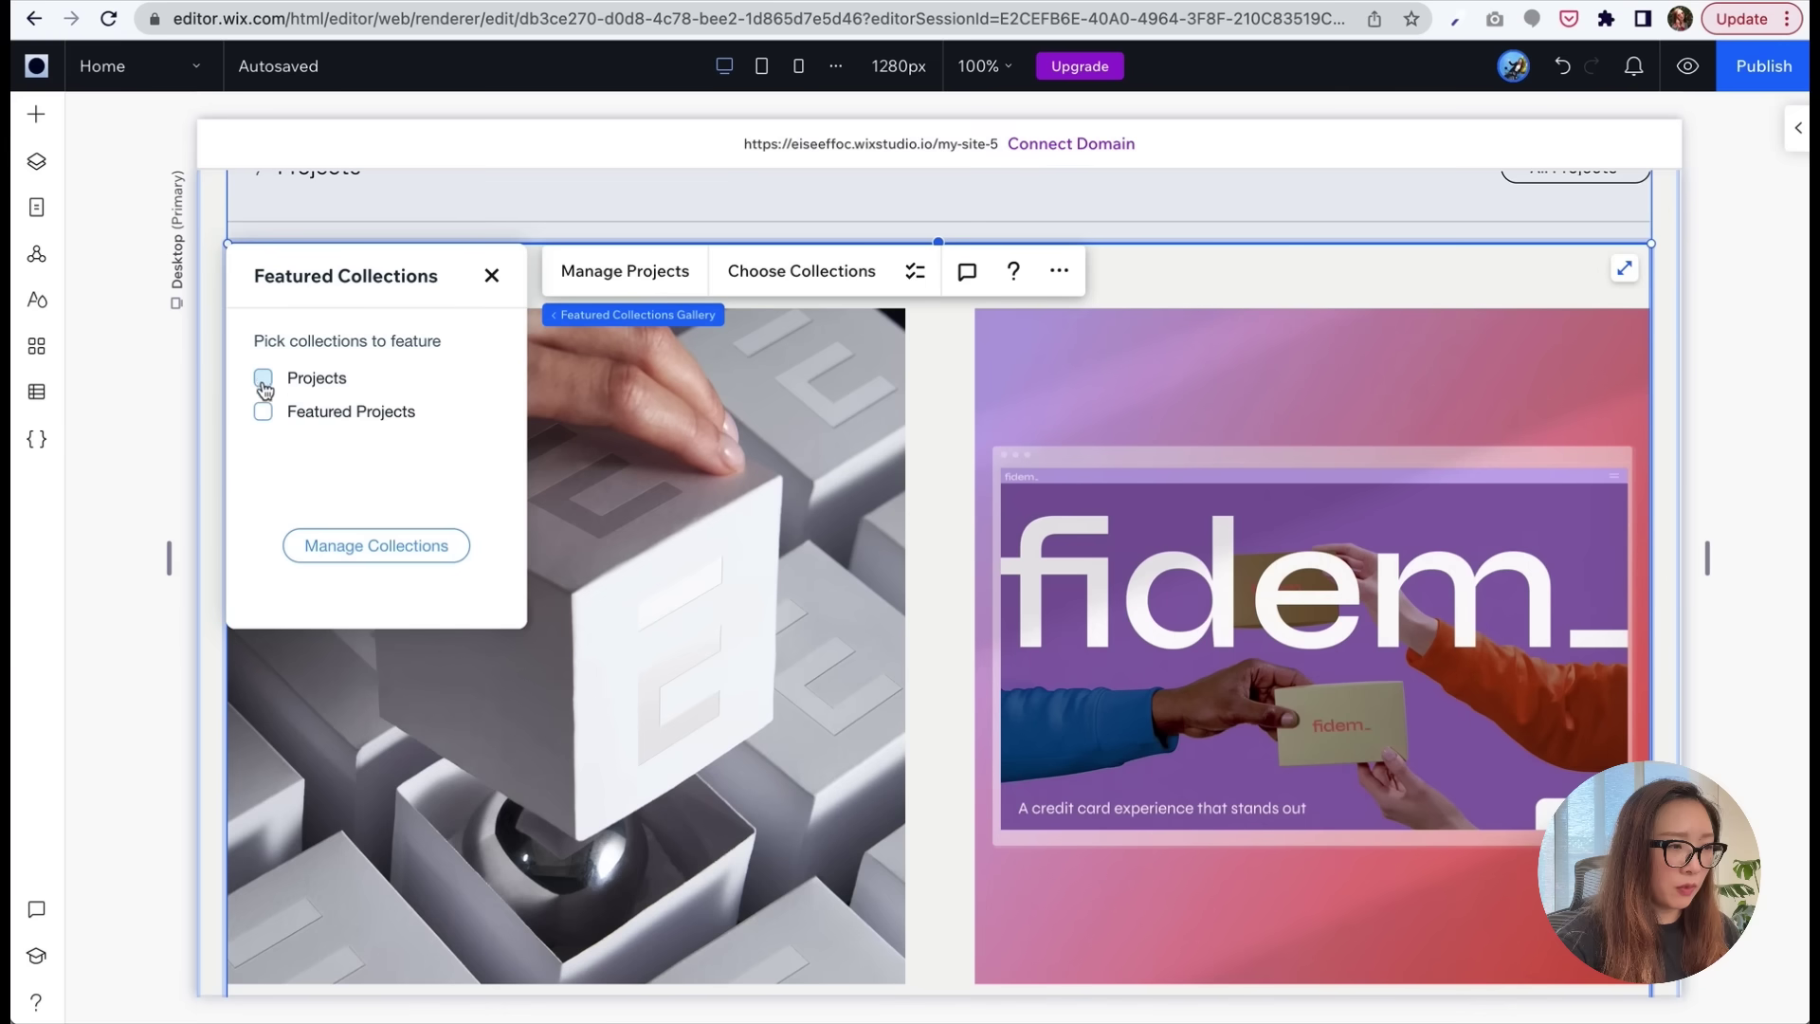
pyautogui.click(264, 379)
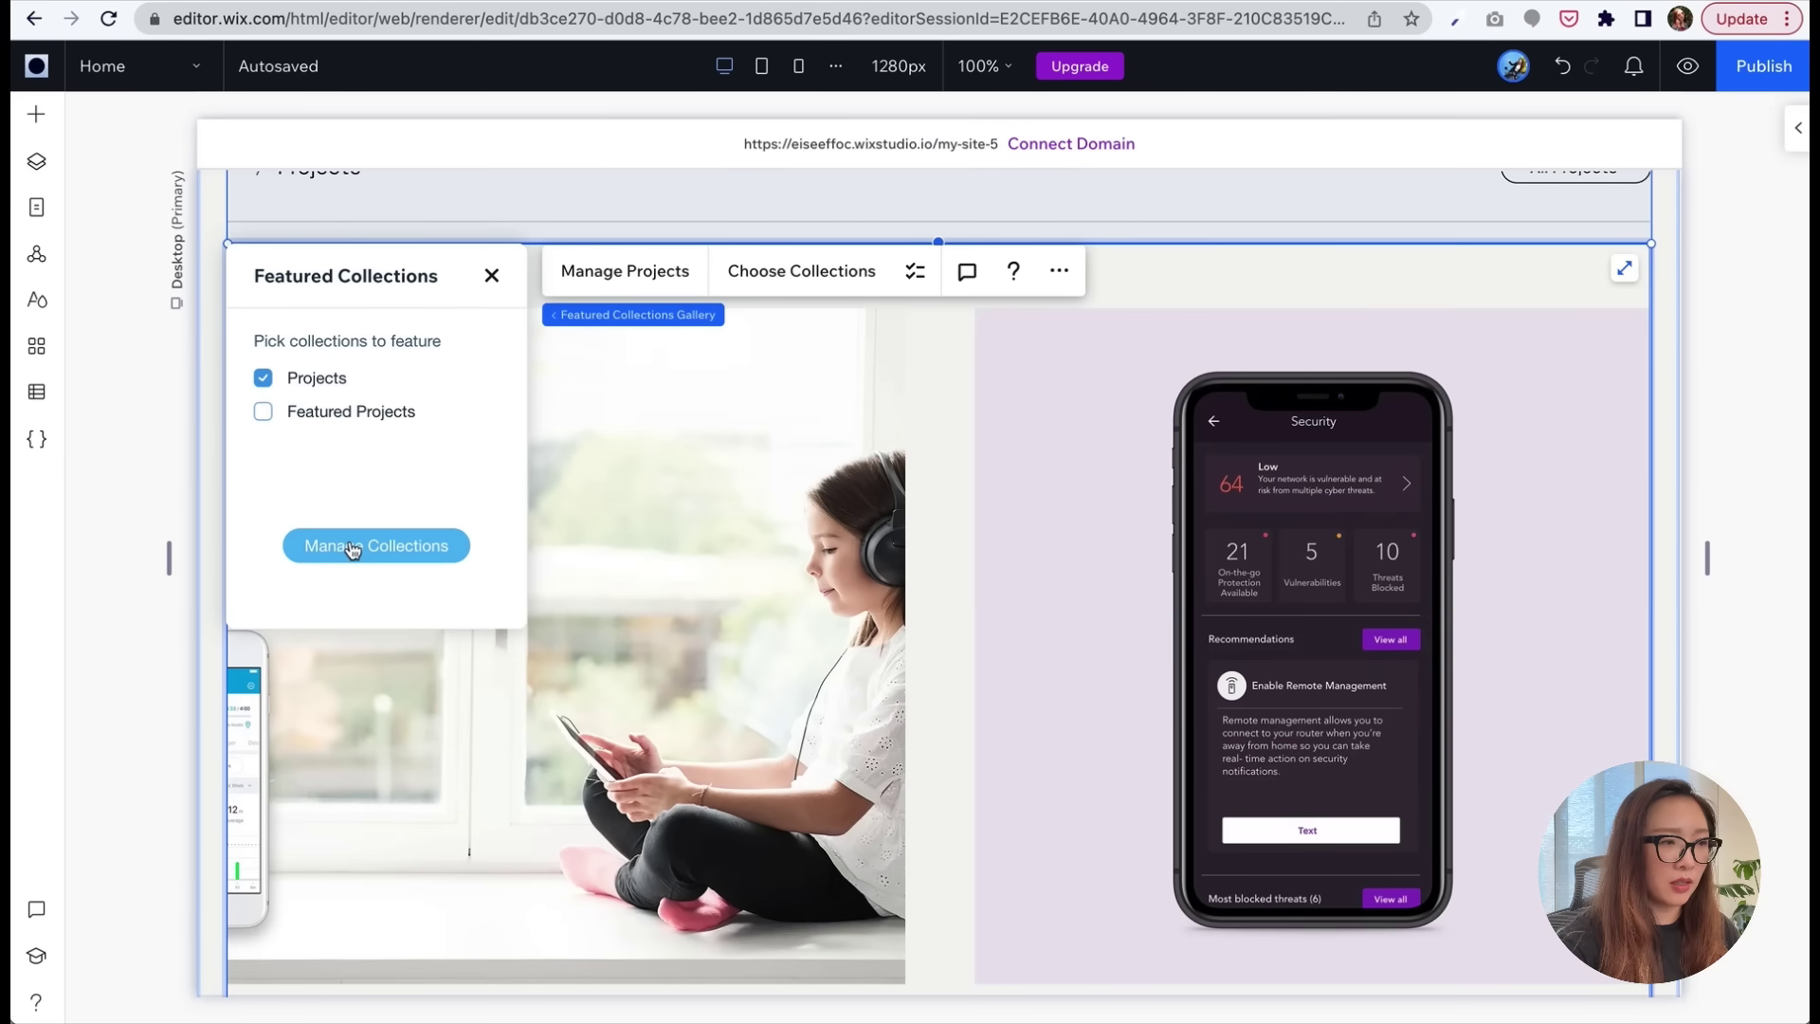
pyautogui.click(491, 277)
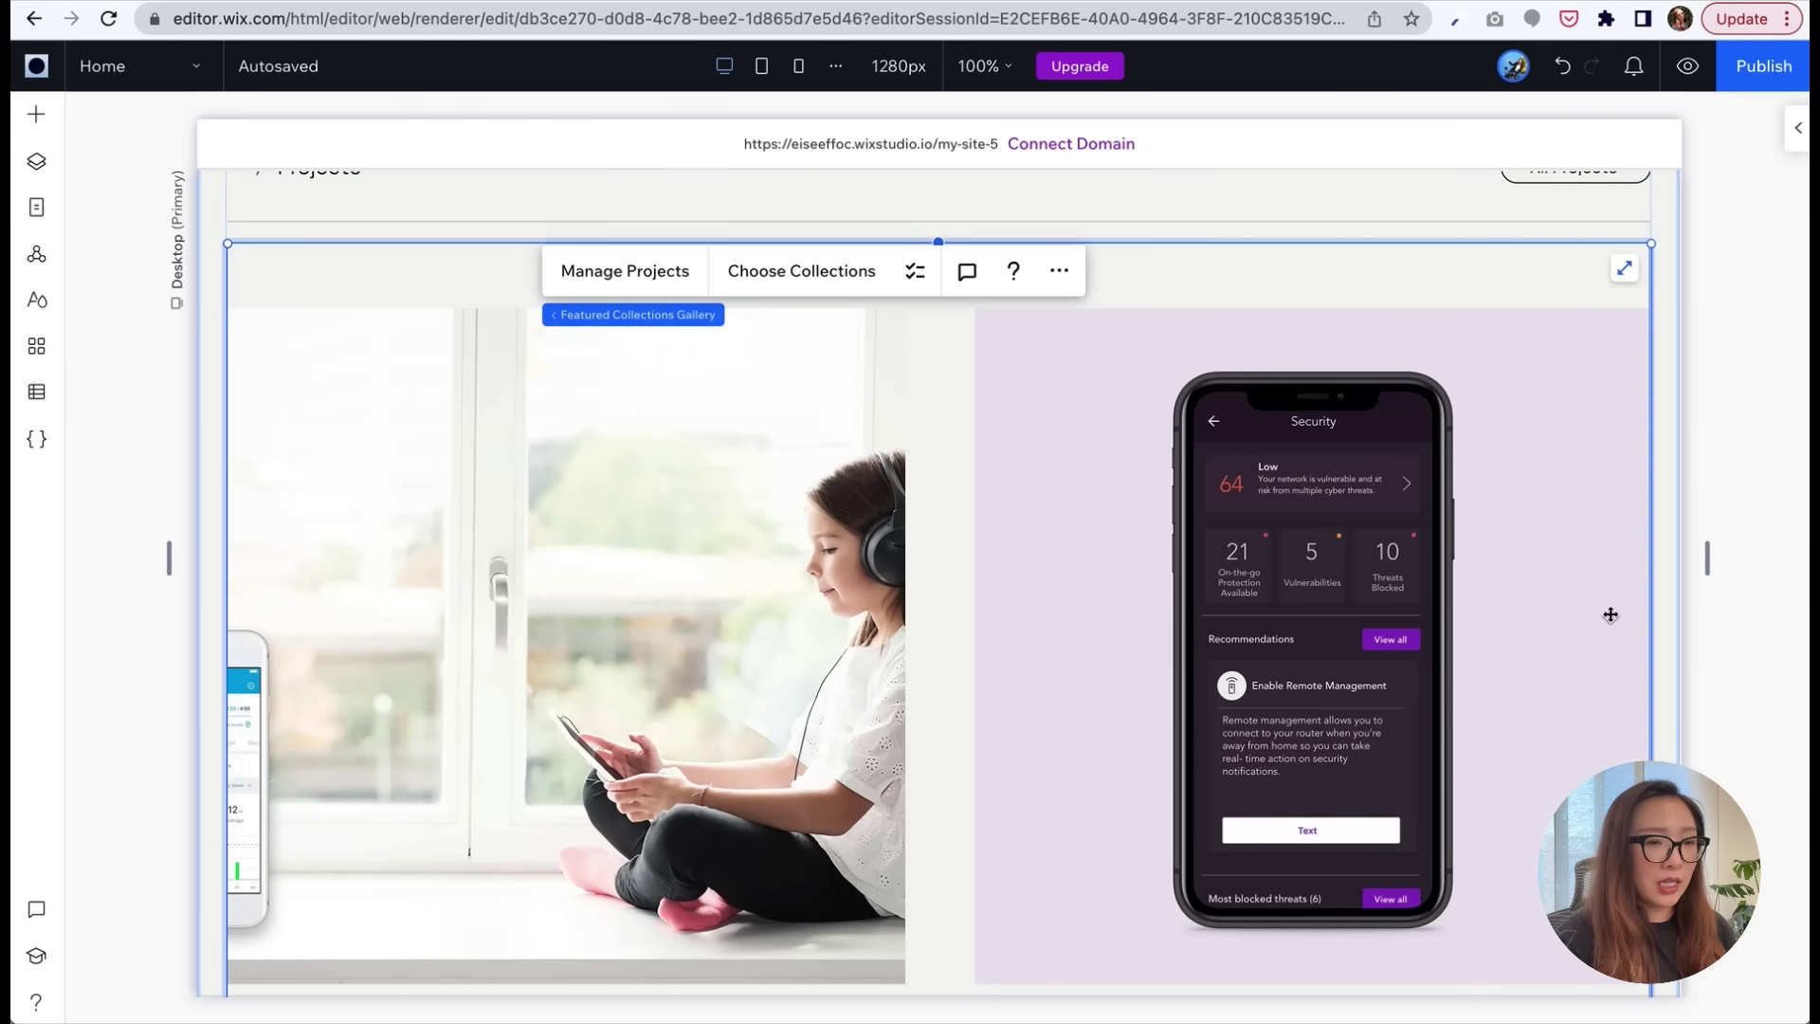
pyautogui.scroll(-10, 1611, 614)
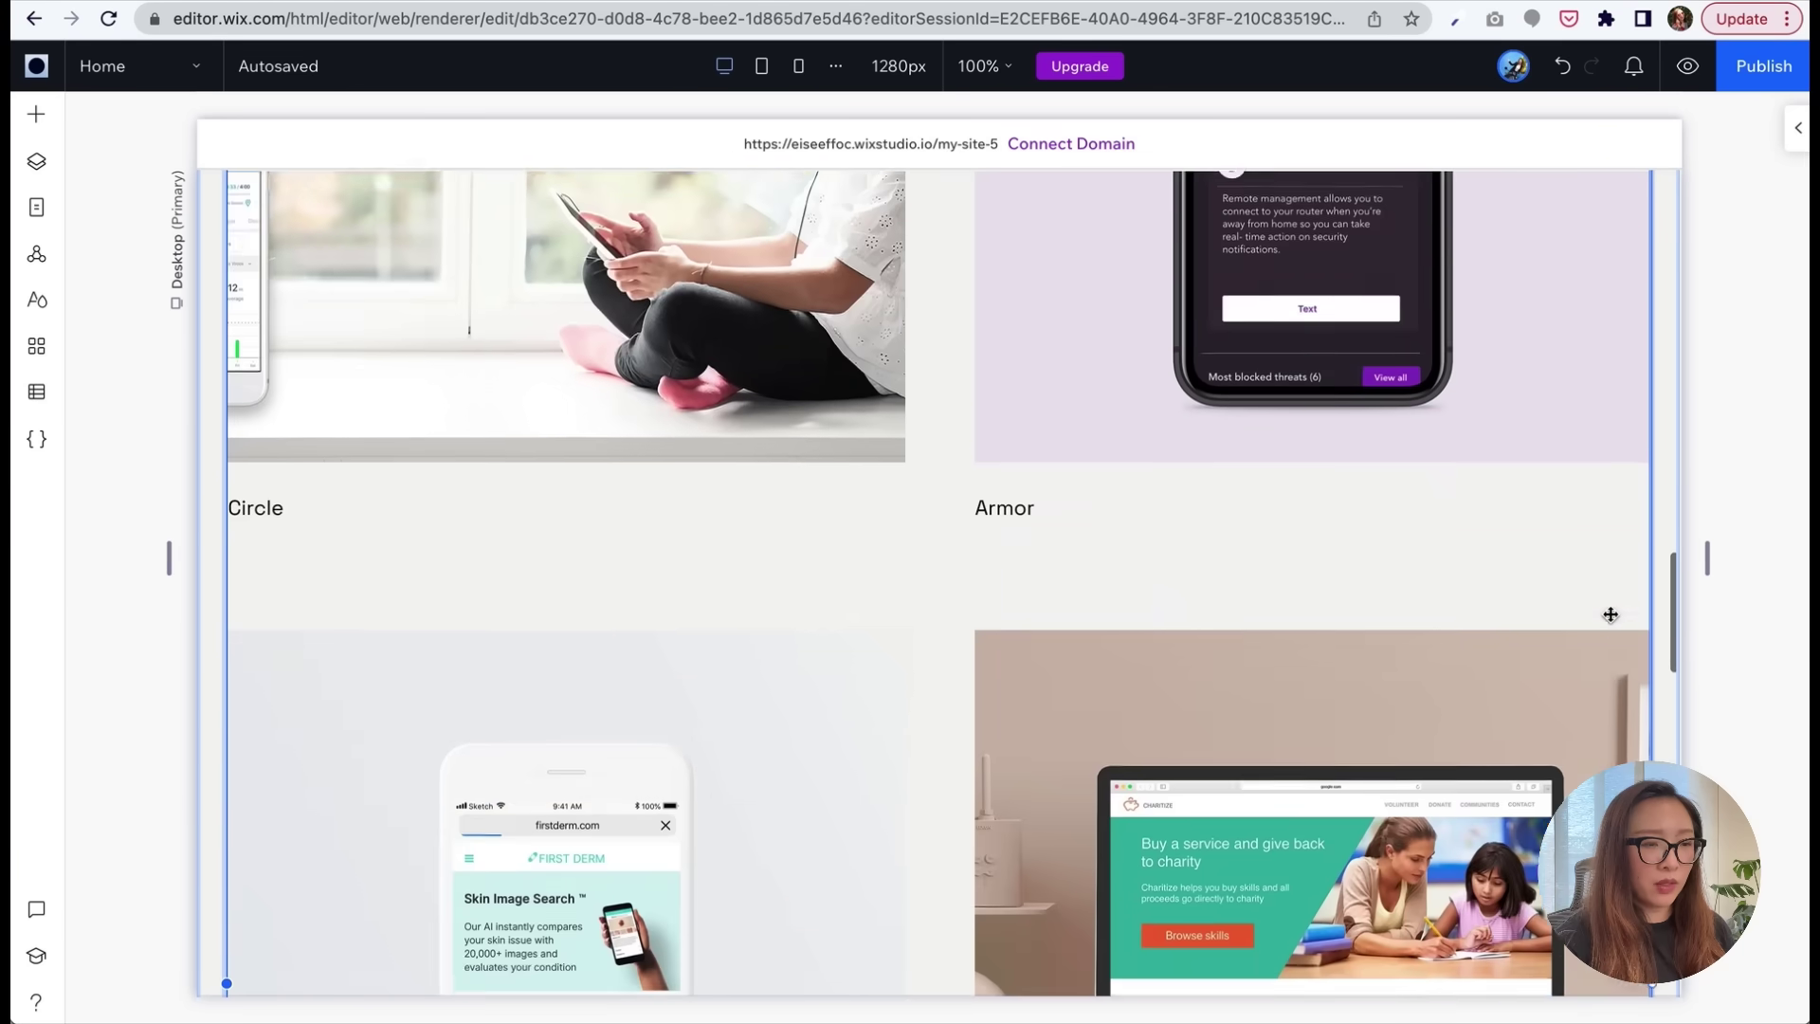
pyautogui.scroll(-5, 1611, 614)
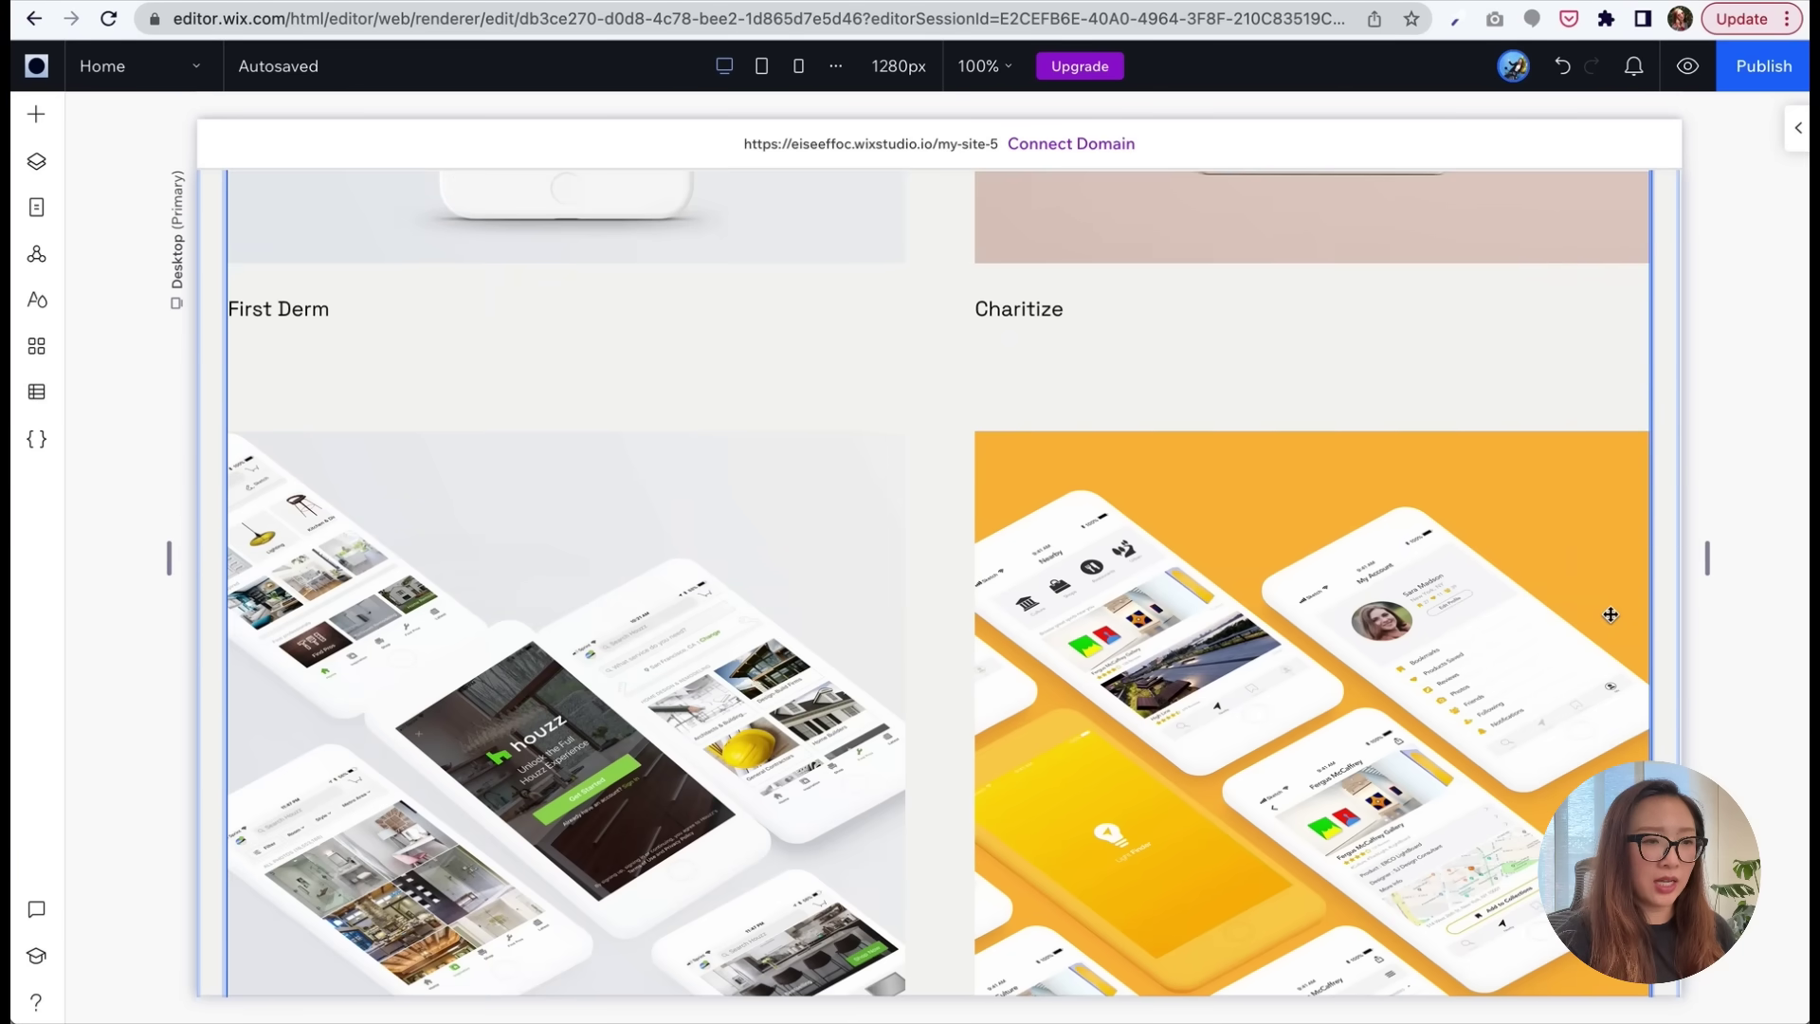
pyautogui.scroll(-3, 1611, 614)
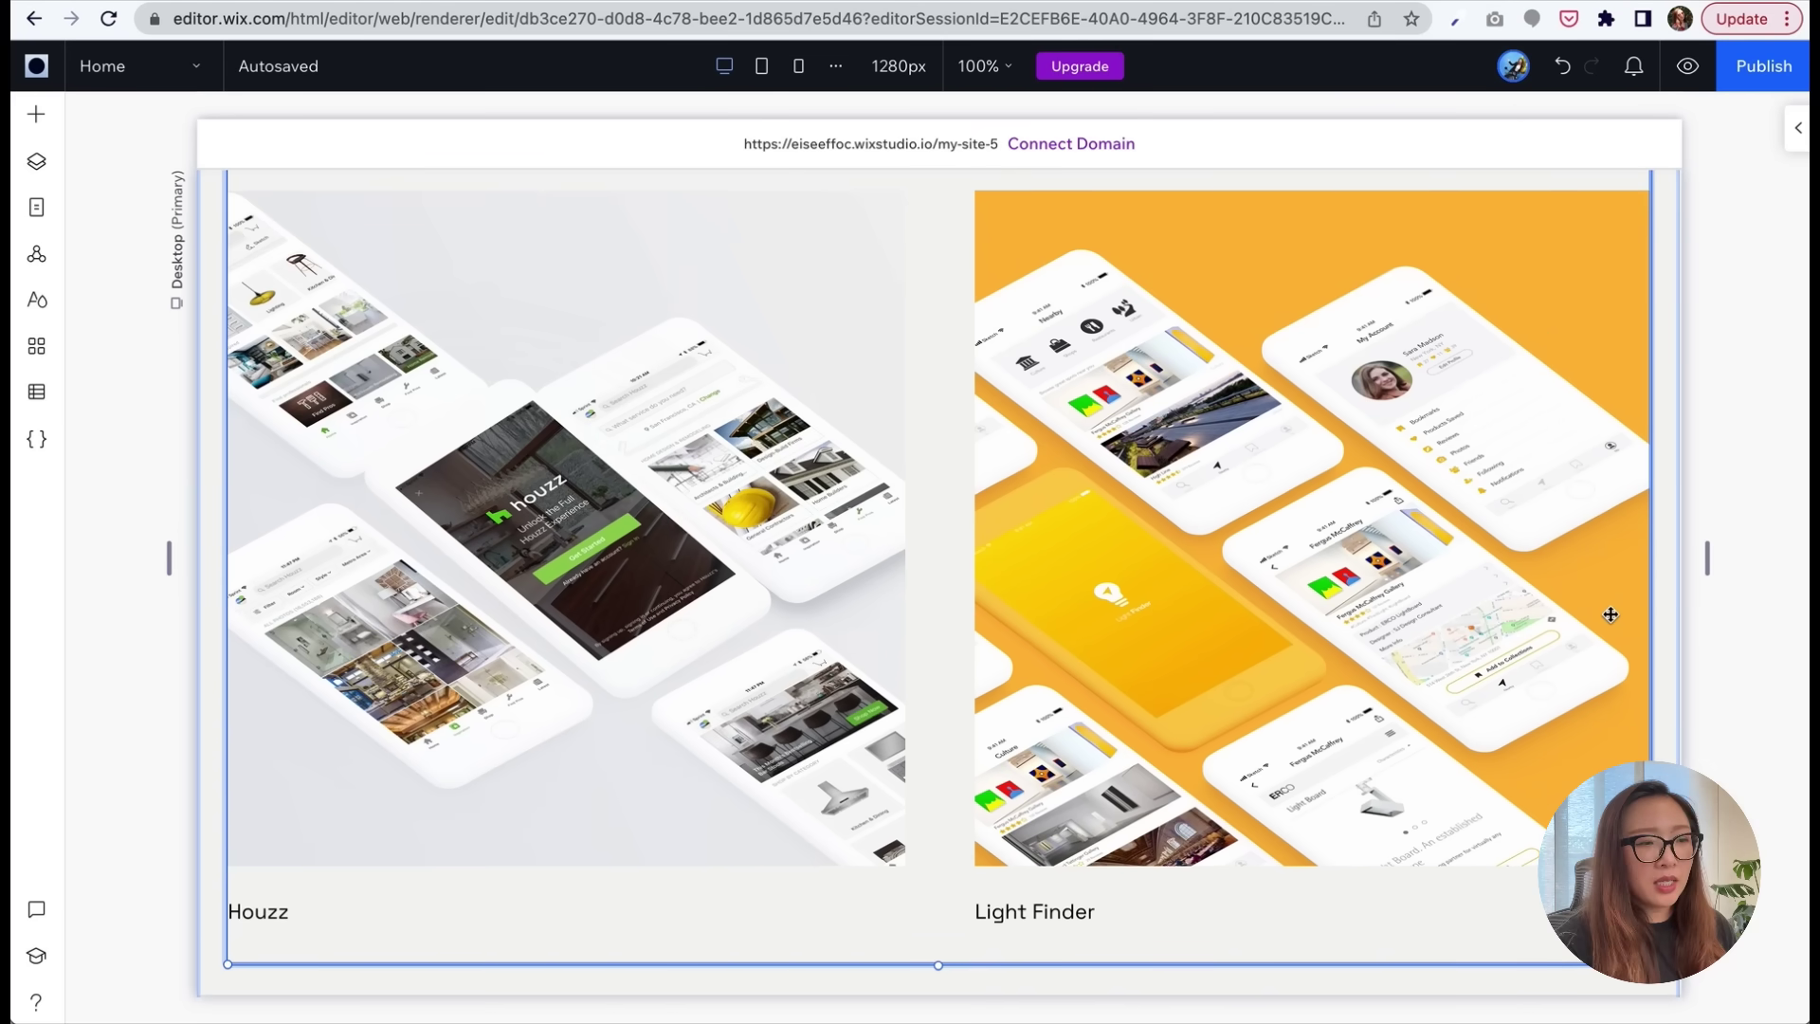
pyautogui.scroll(20, 1611, 615)
pyautogui.scroll(-2, 1611, 614)
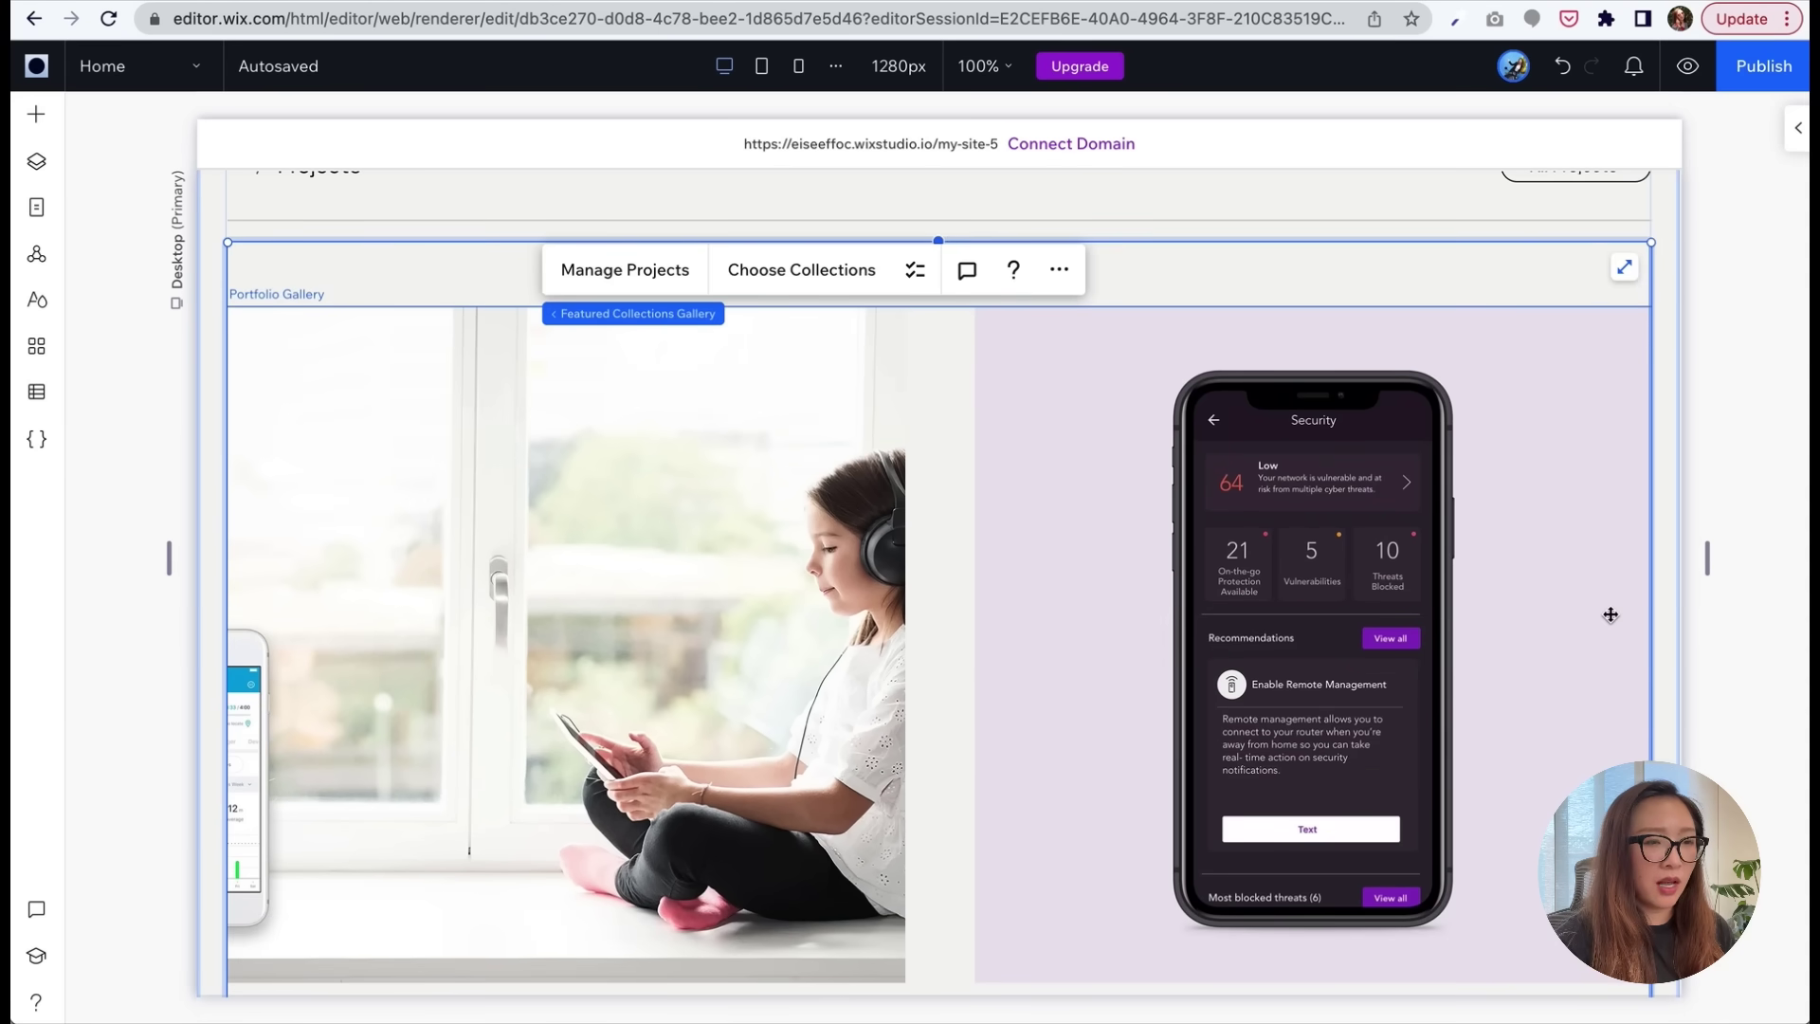
pyautogui.scroll(-2, 1610, 614)
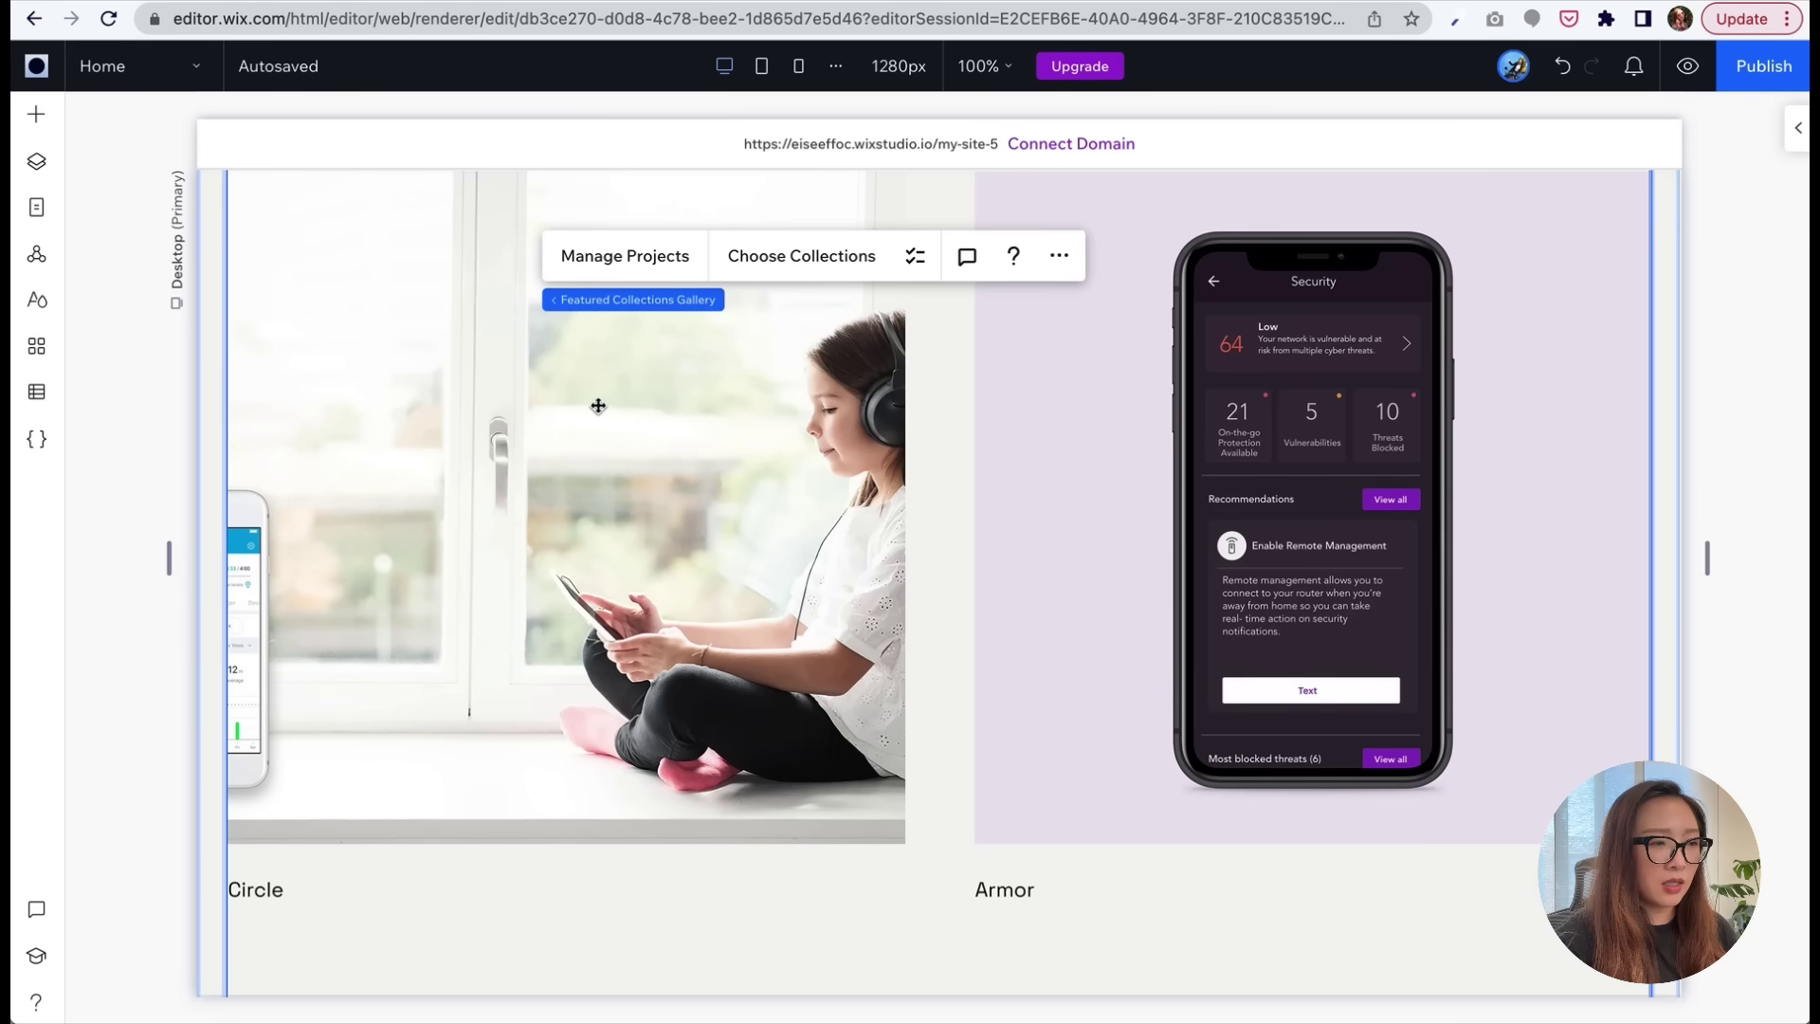
# - Switch the portfolio gallery's layout from grid to Masonry
pyautogui.click(601, 298)
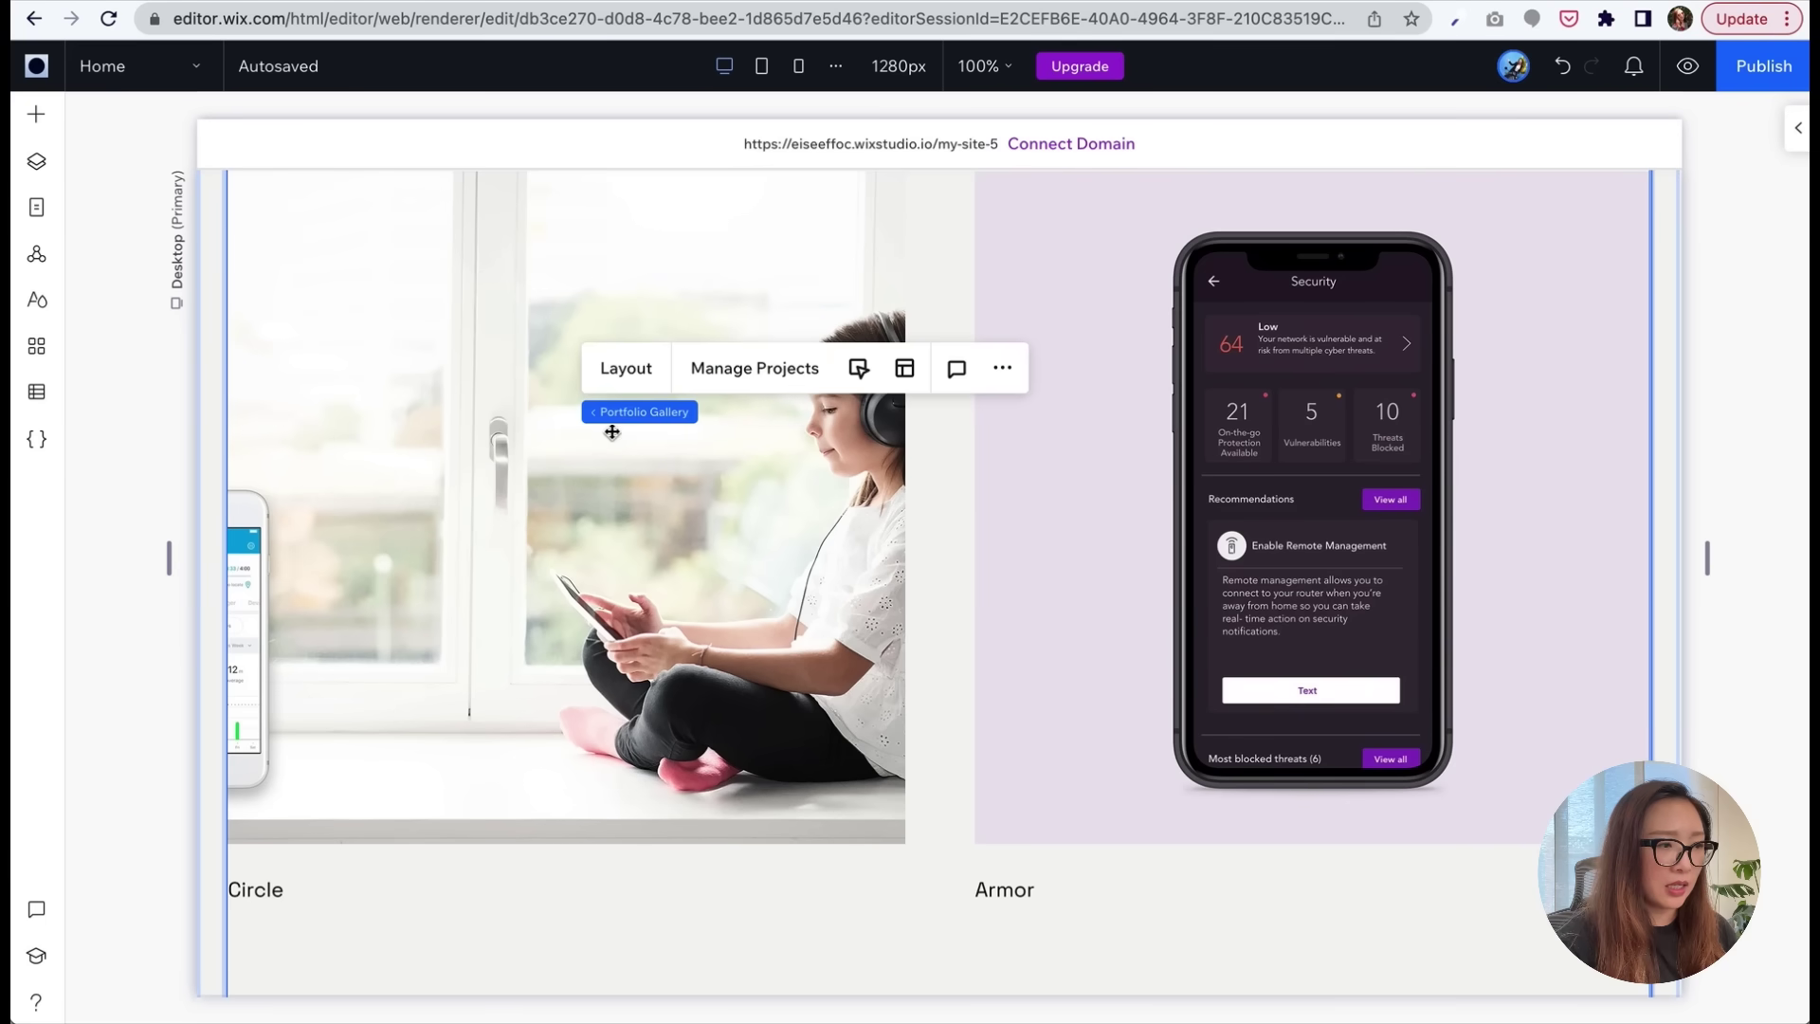
pyautogui.click(622, 382)
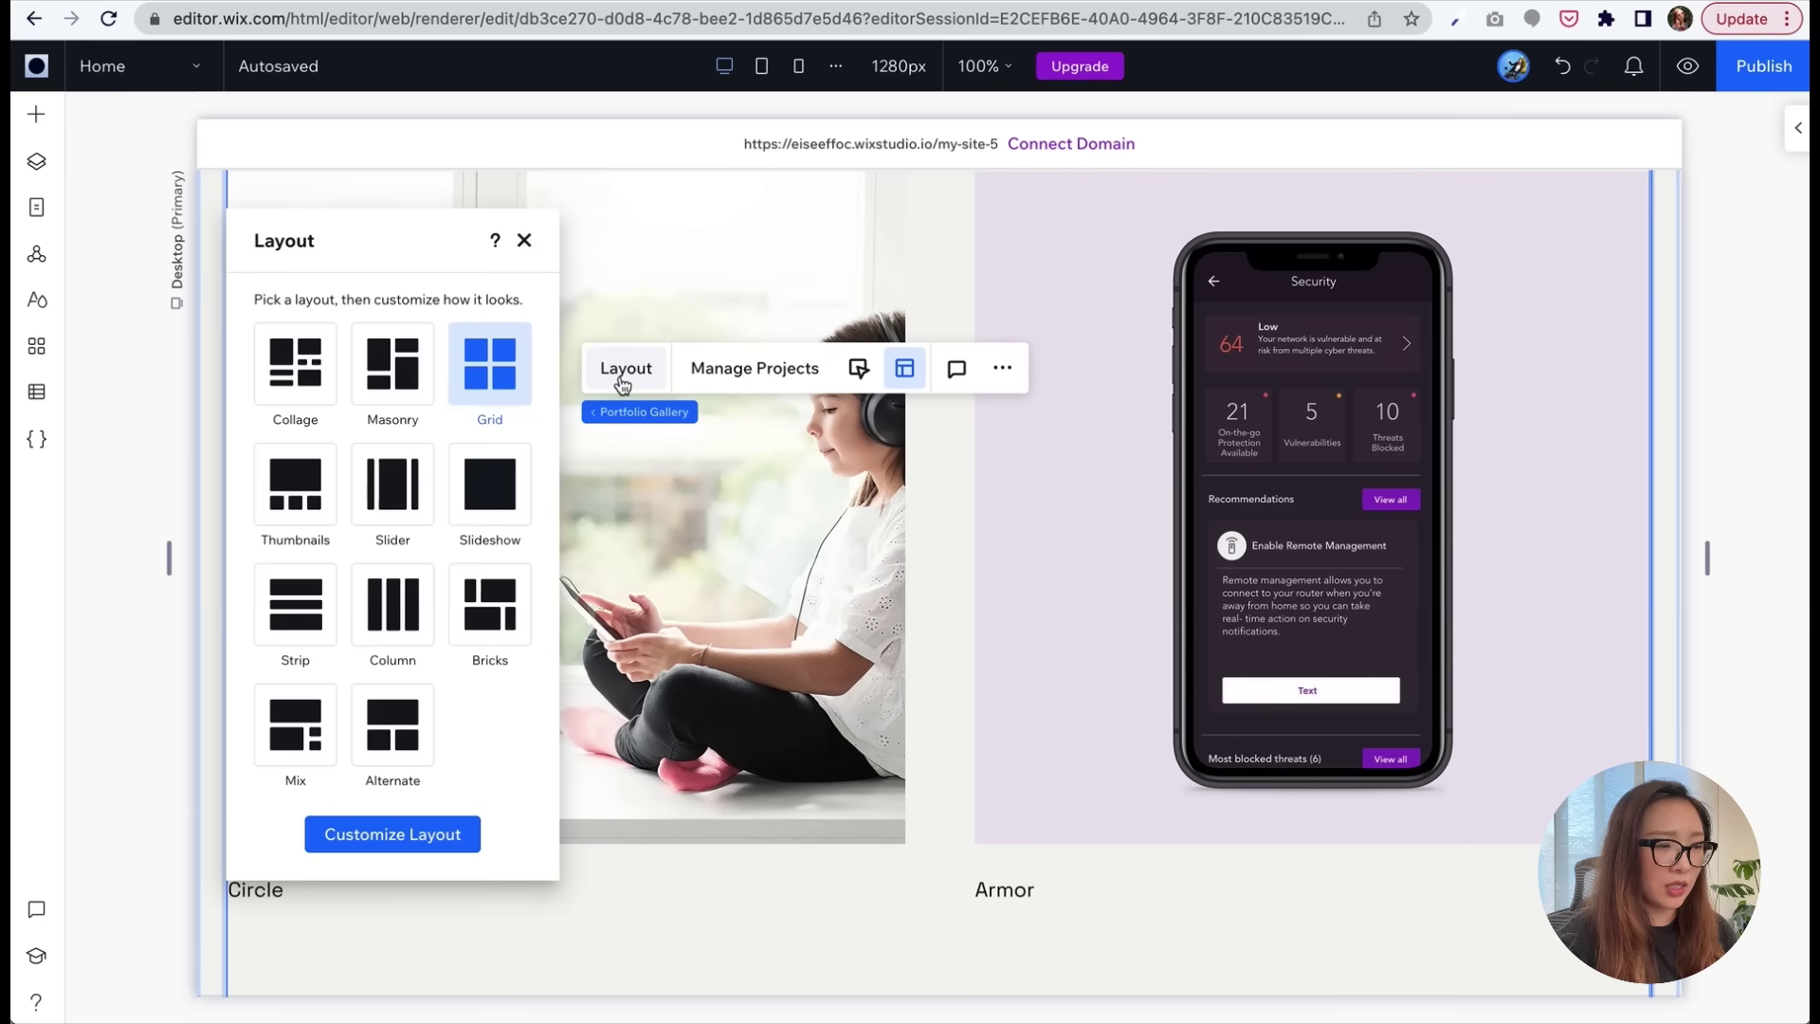
pyautogui.click(390, 383)
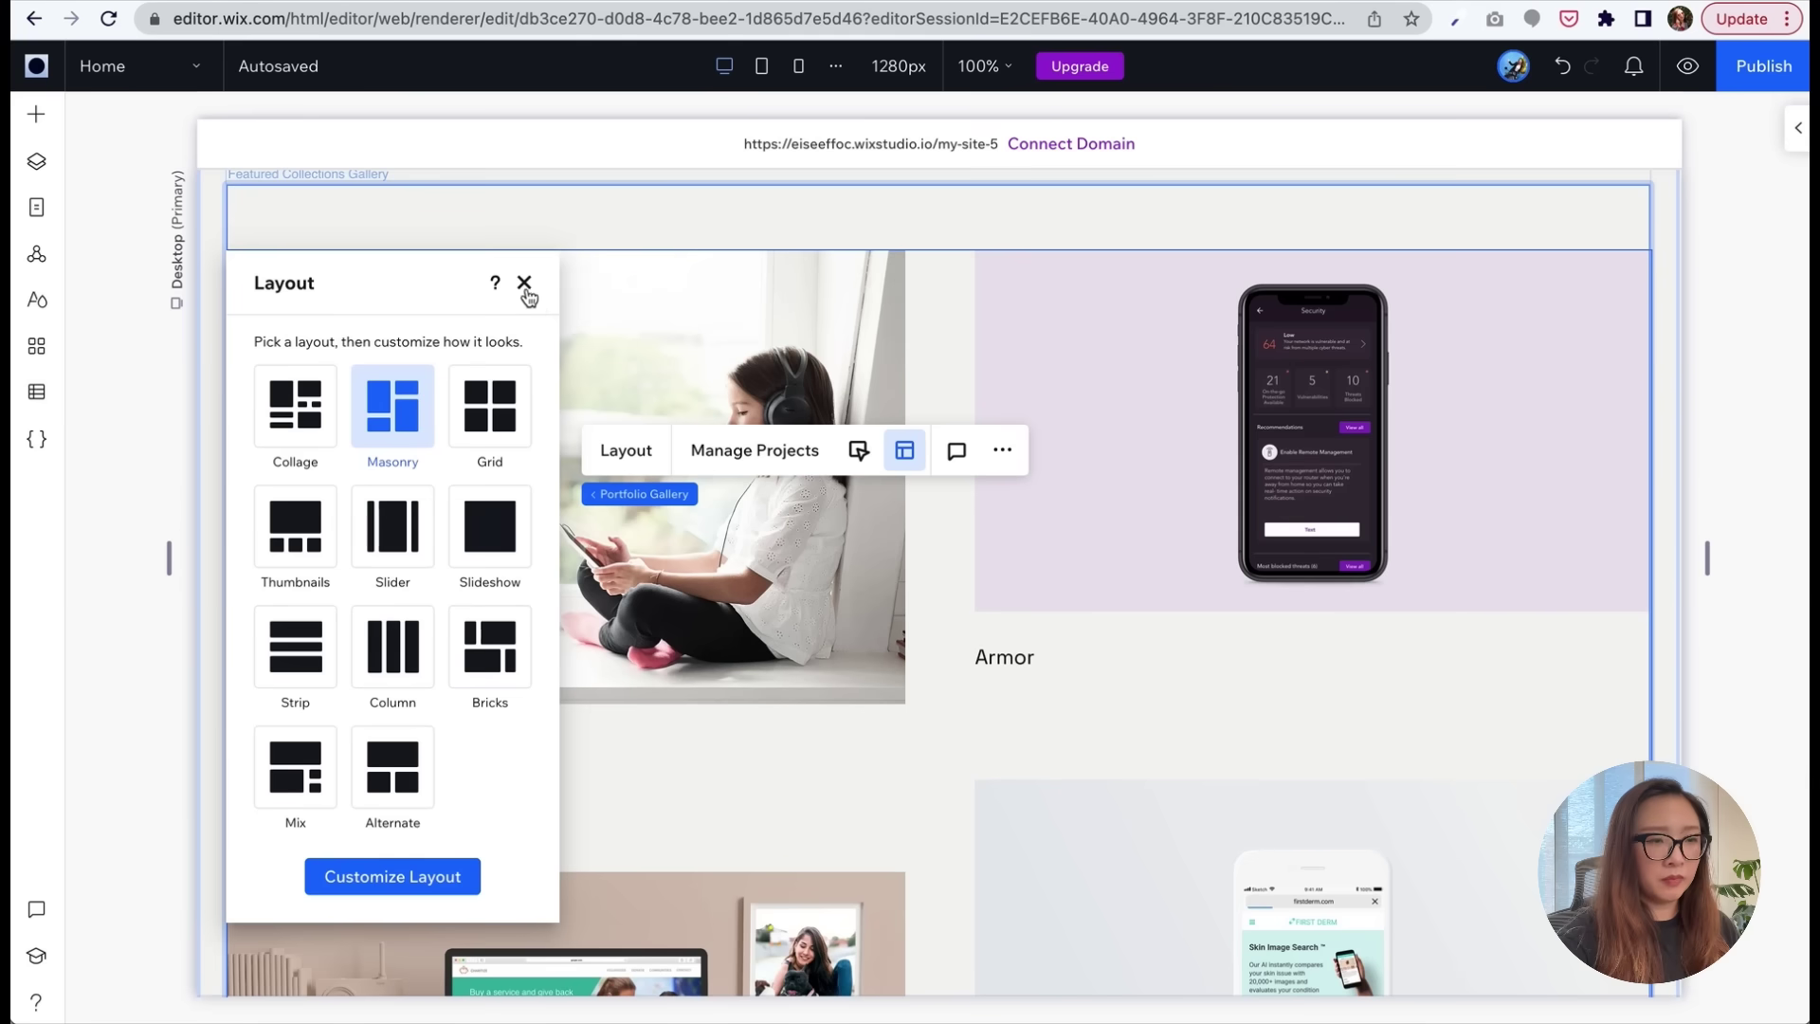
pyautogui.click(525, 285)
# - Scroll down the homepage to the footer with the "SEEKING WHAT'S NEXT." heading
pyautogui.scroll(-14, 585, 685)
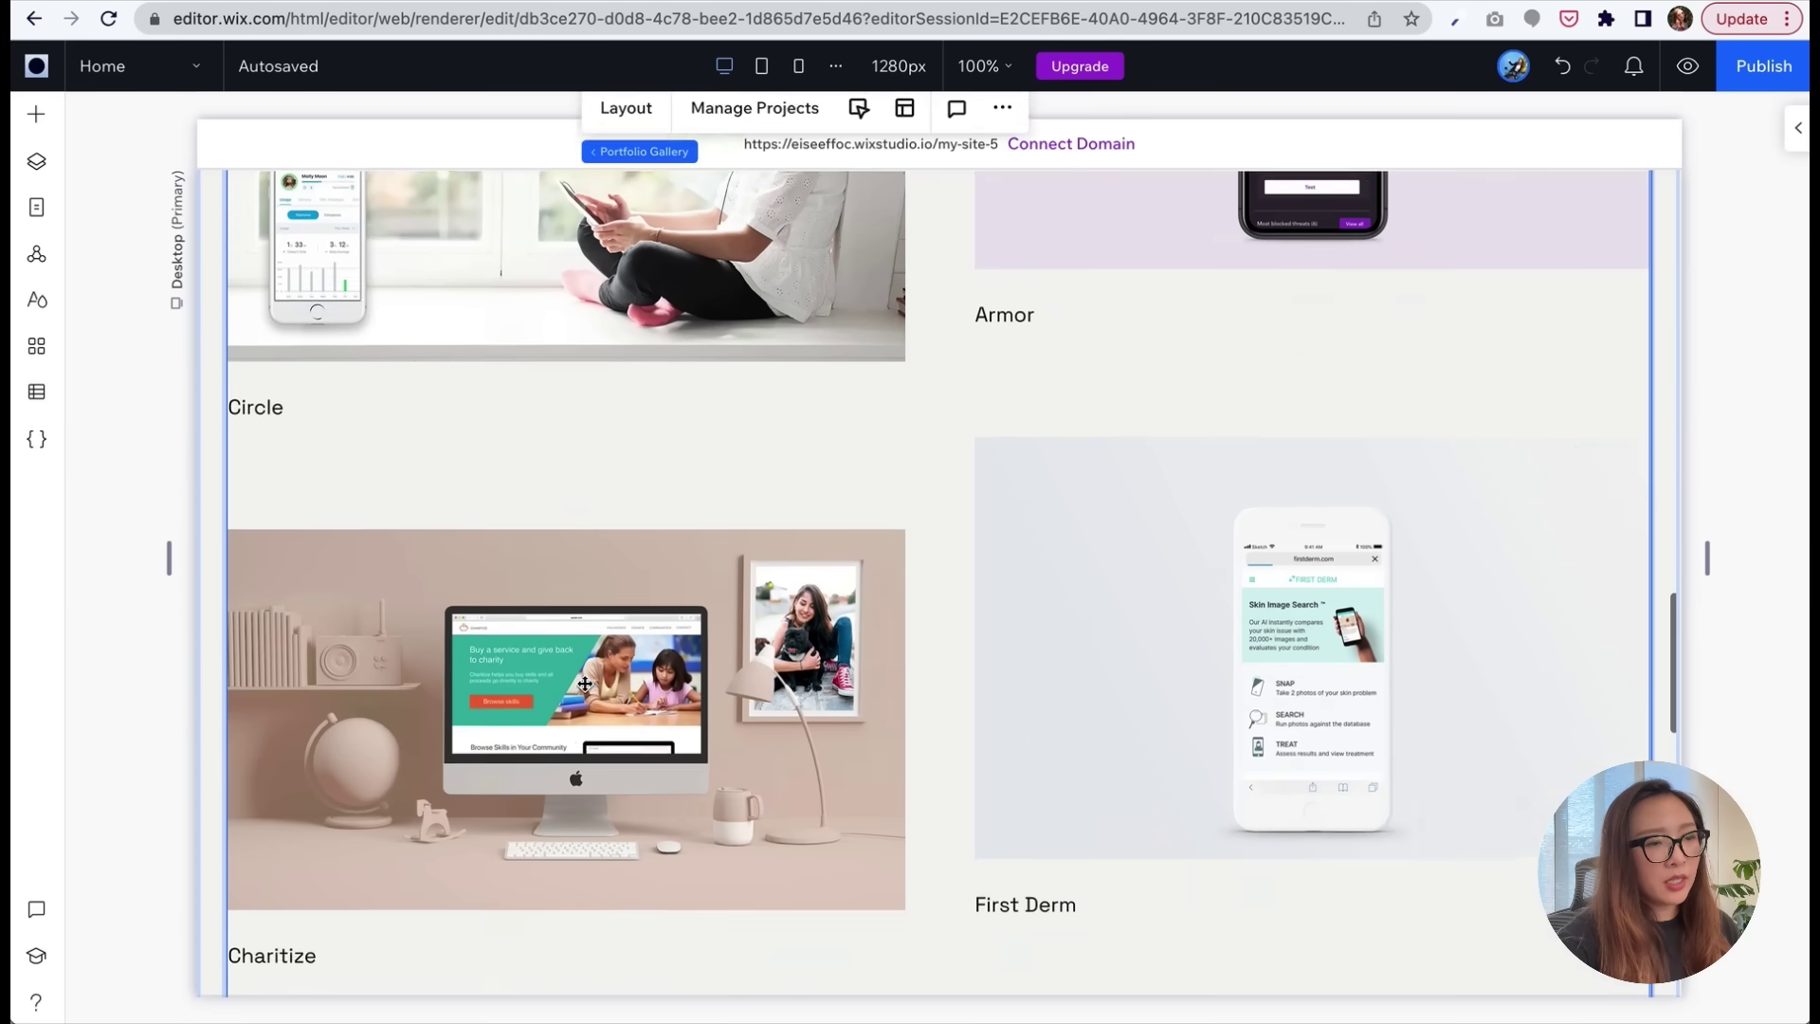
pyautogui.scroll(7, 585, 684)
pyautogui.scroll(6, 585, 685)
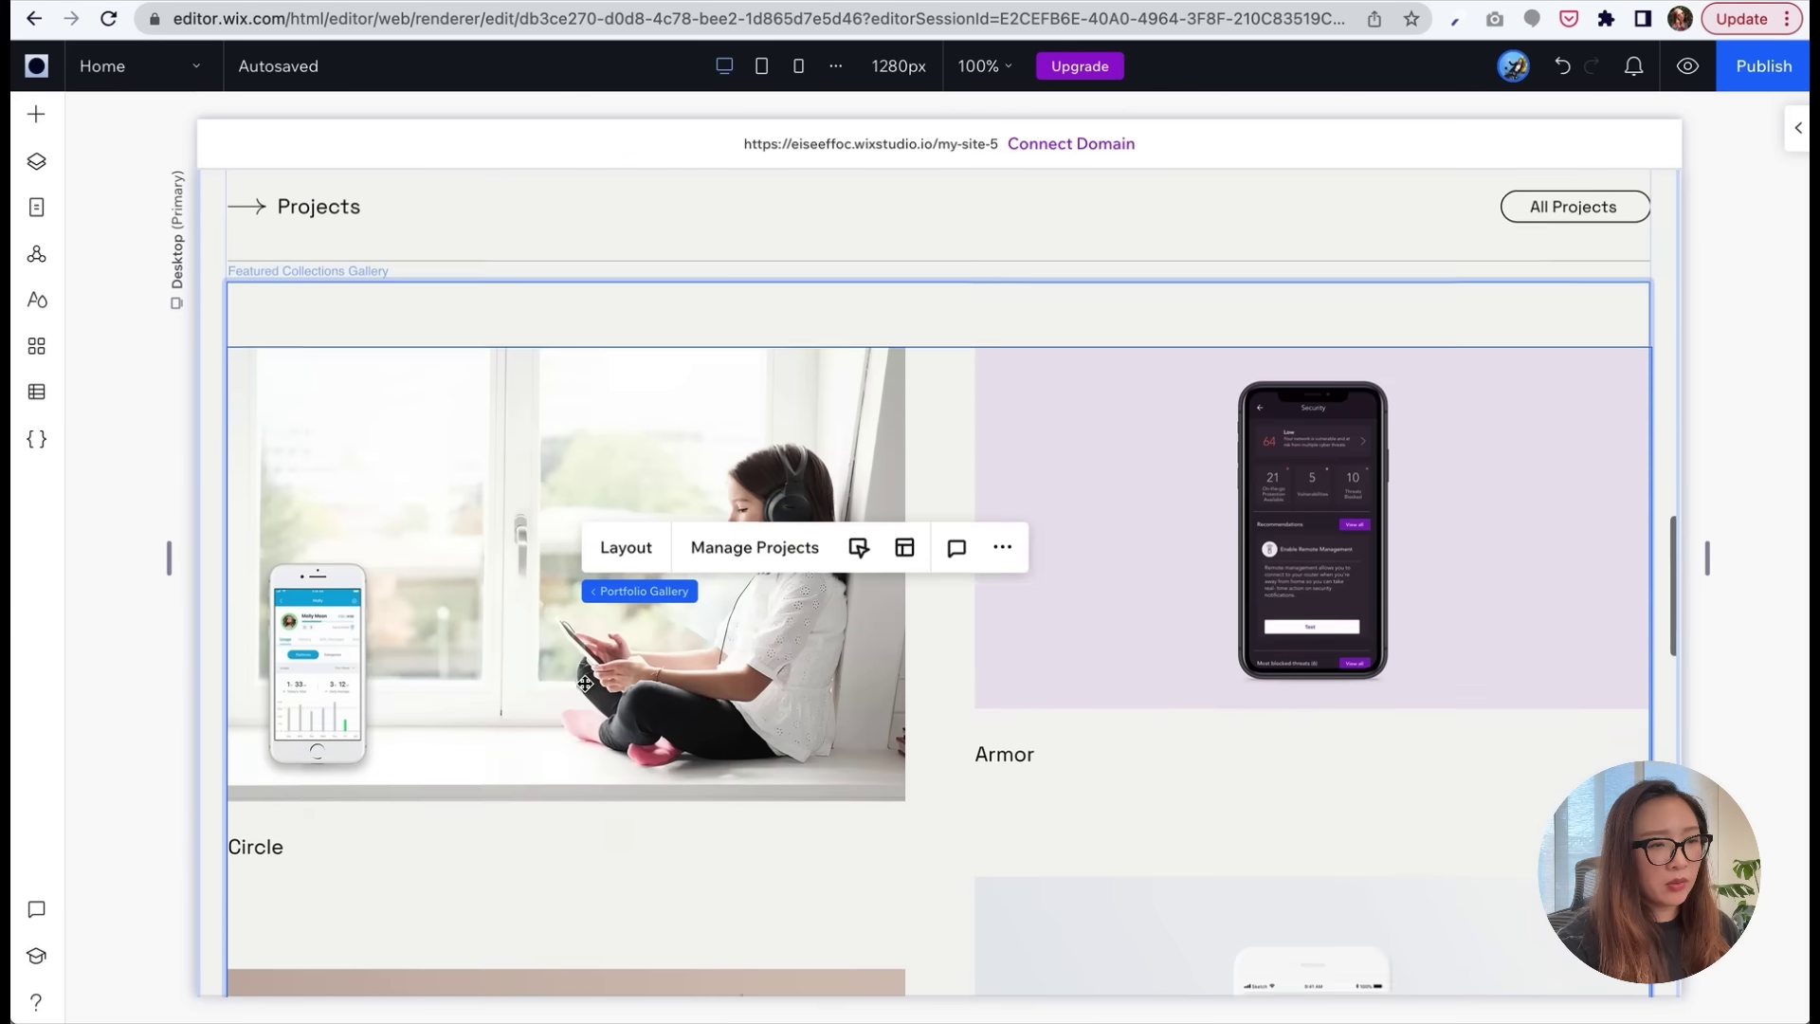
pyautogui.scroll(-2, 585, 685)
pyautogui.scroll(-2, 585, 684)
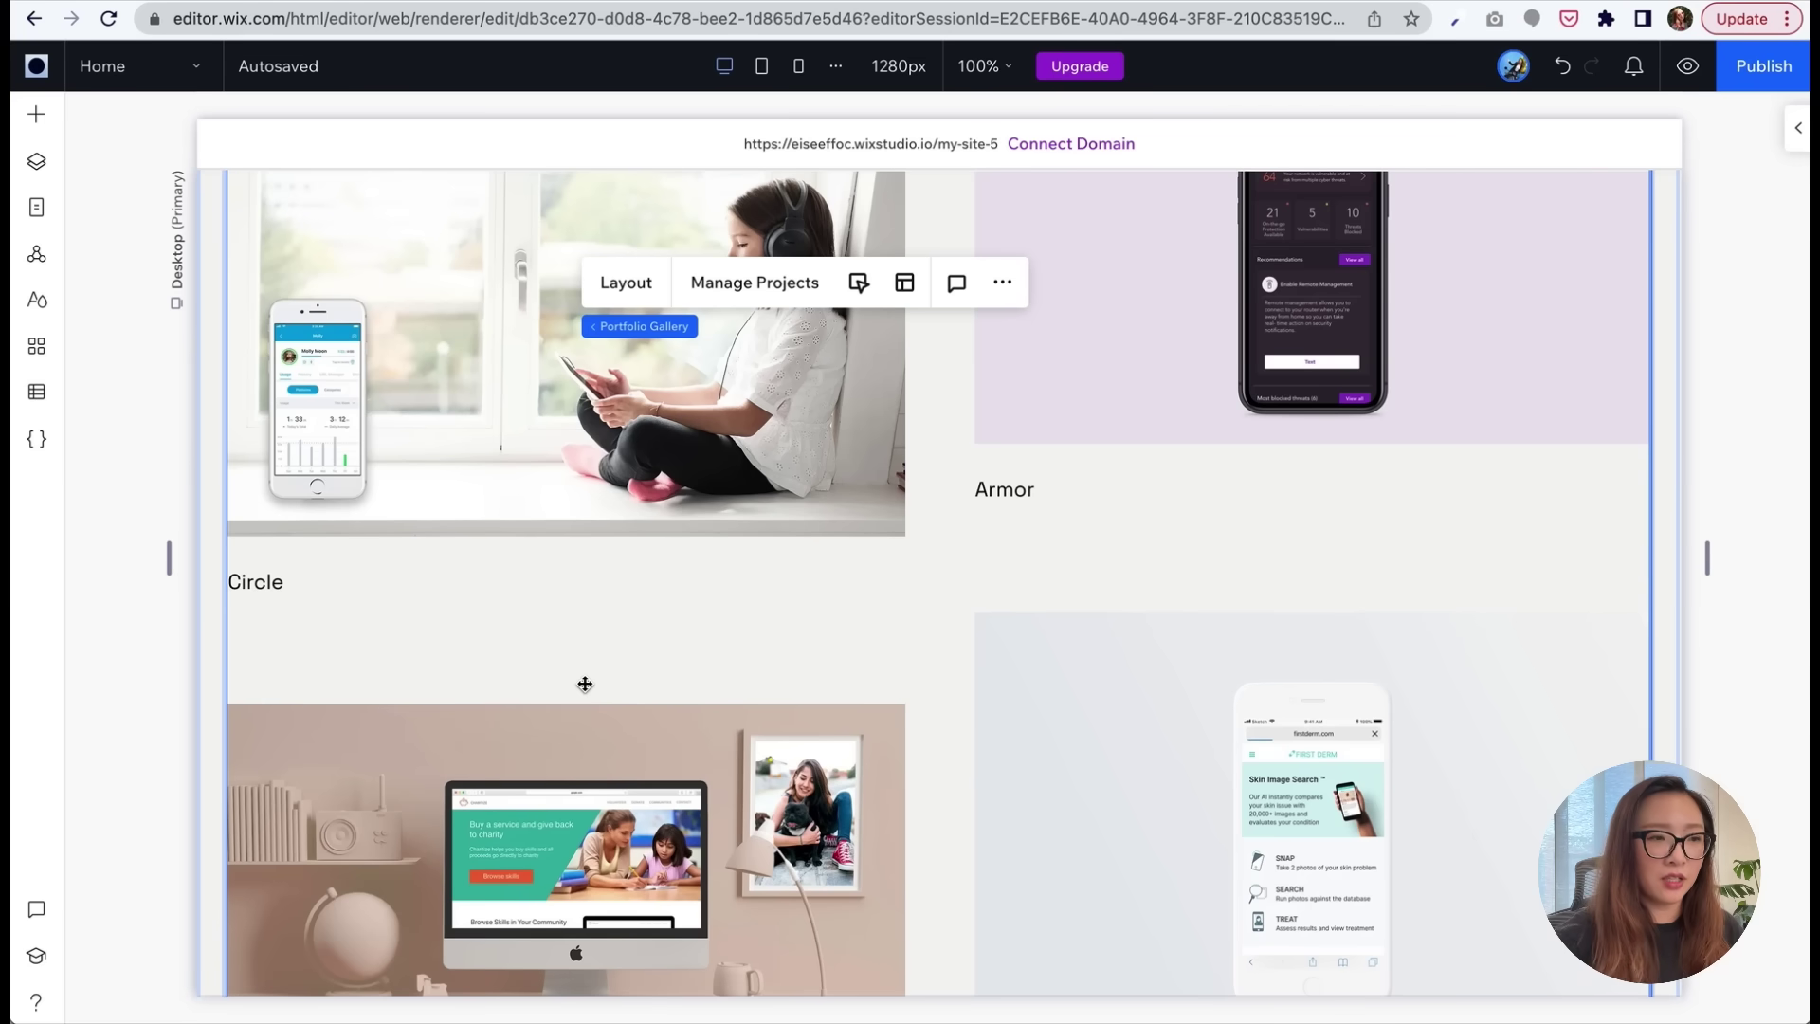
pyautogui.scroll(-10, 585, 685)
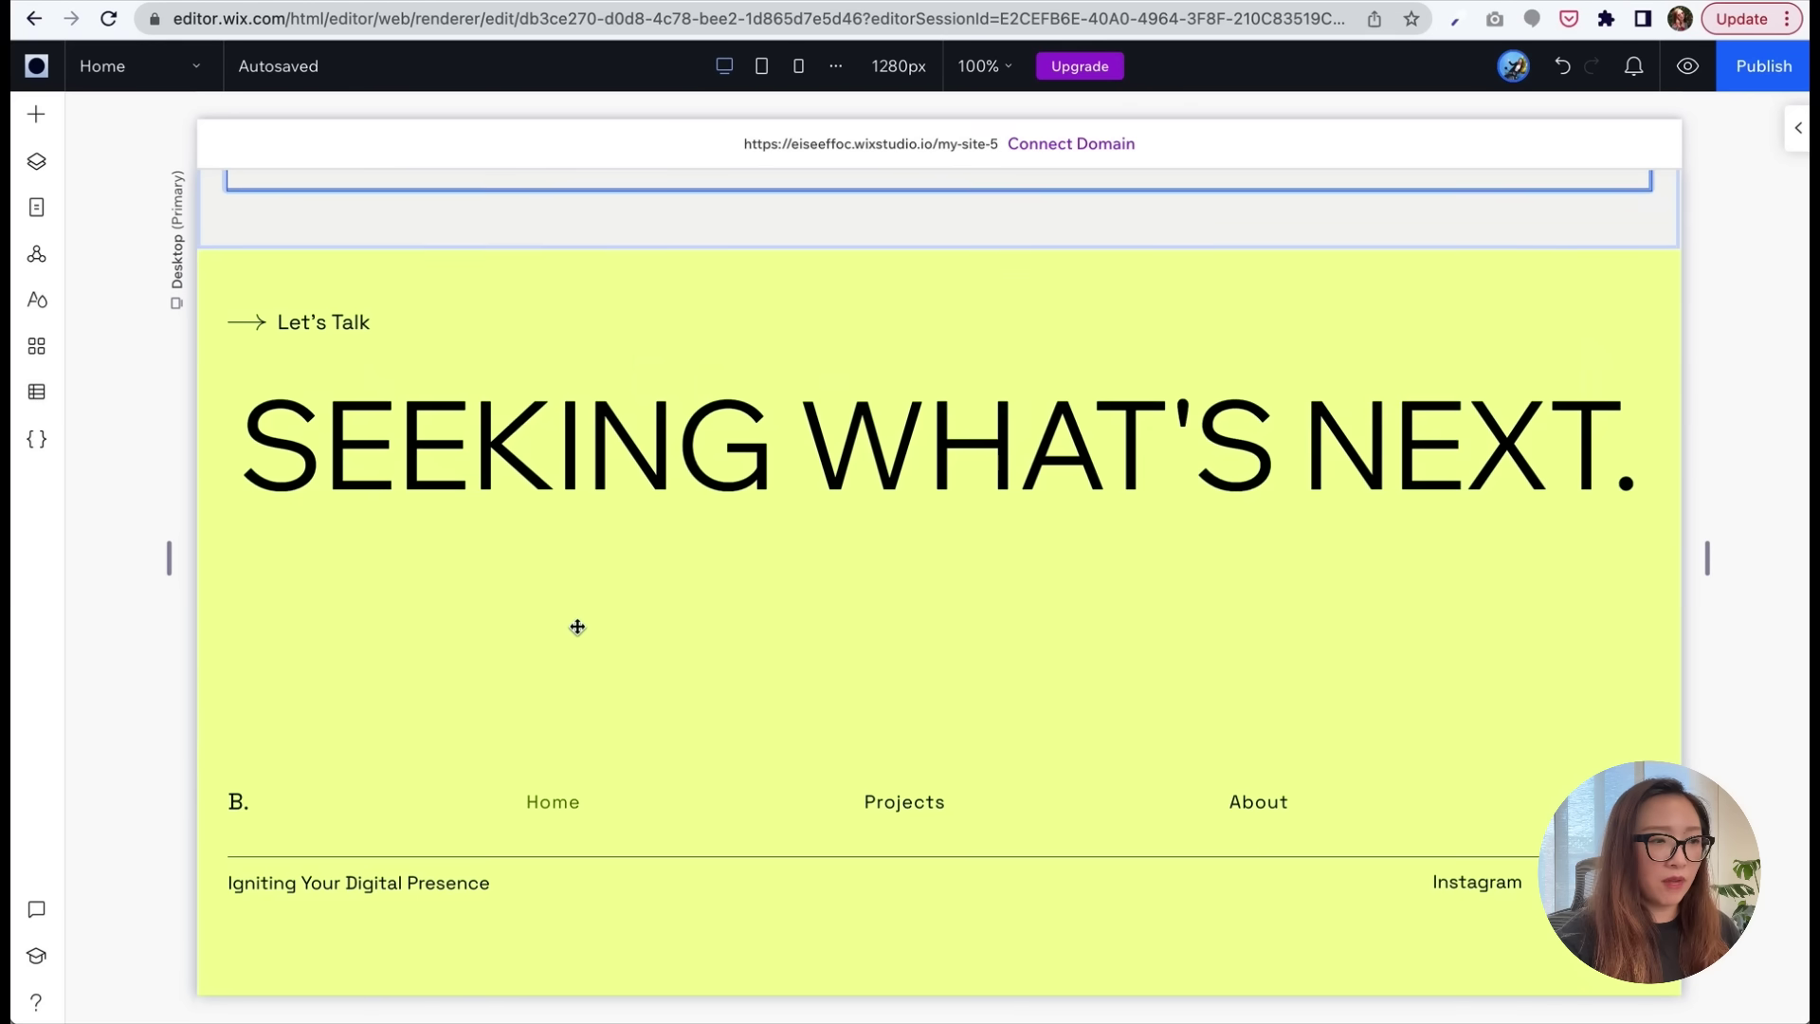
pyautogui.scroll(12, 577, 627)
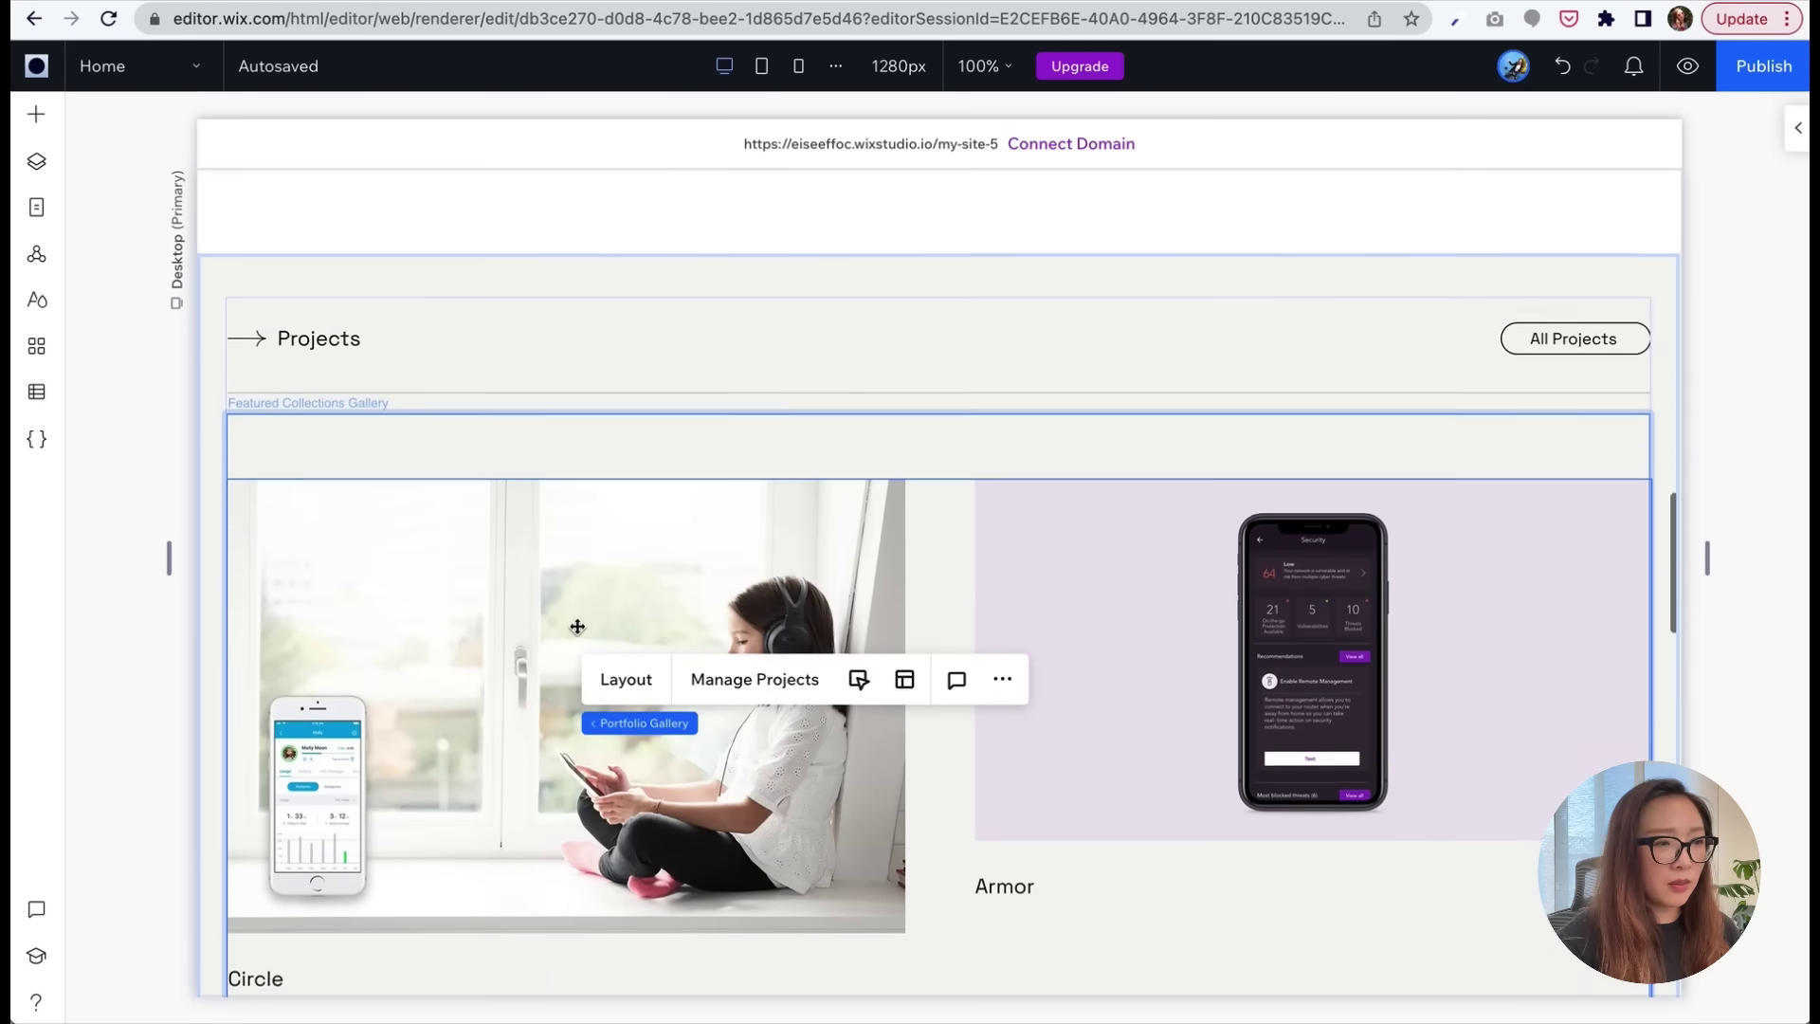
pyautogui.scroll(-10, 577, 626)
pyautogui.scroll(-8, 577, 626)
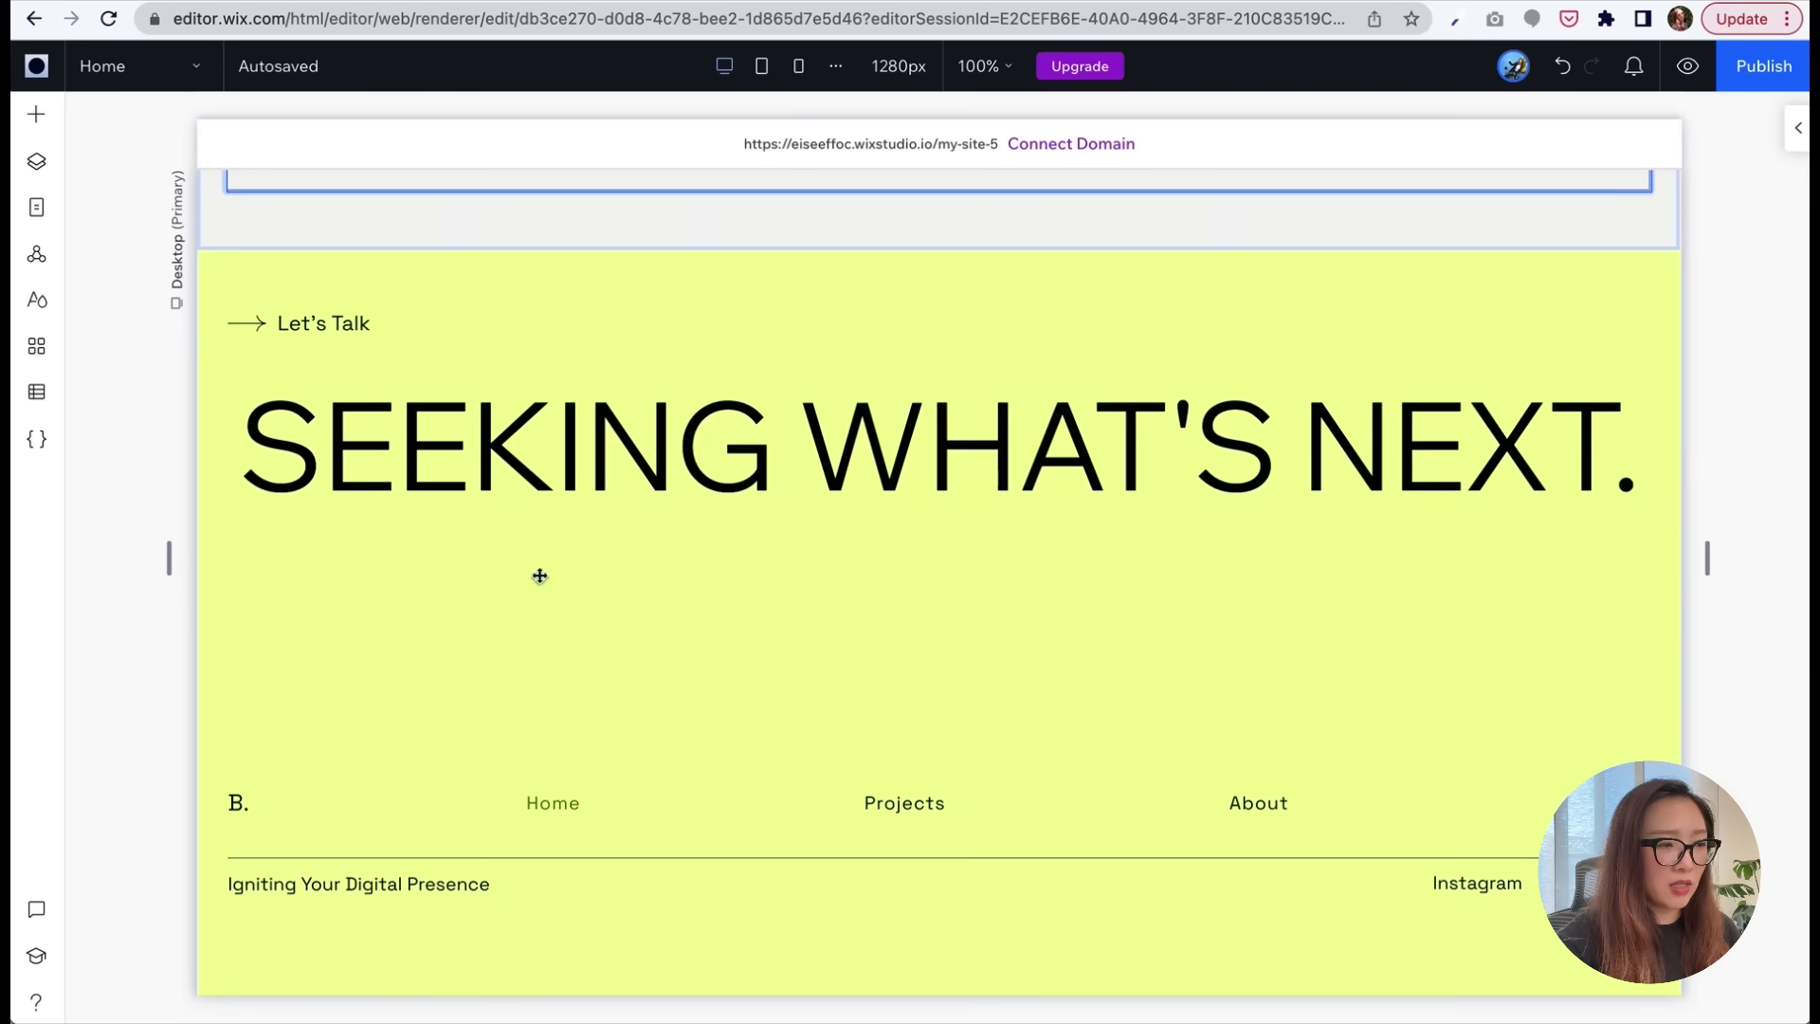
pyautogui.scroll(-2, 483, 488)
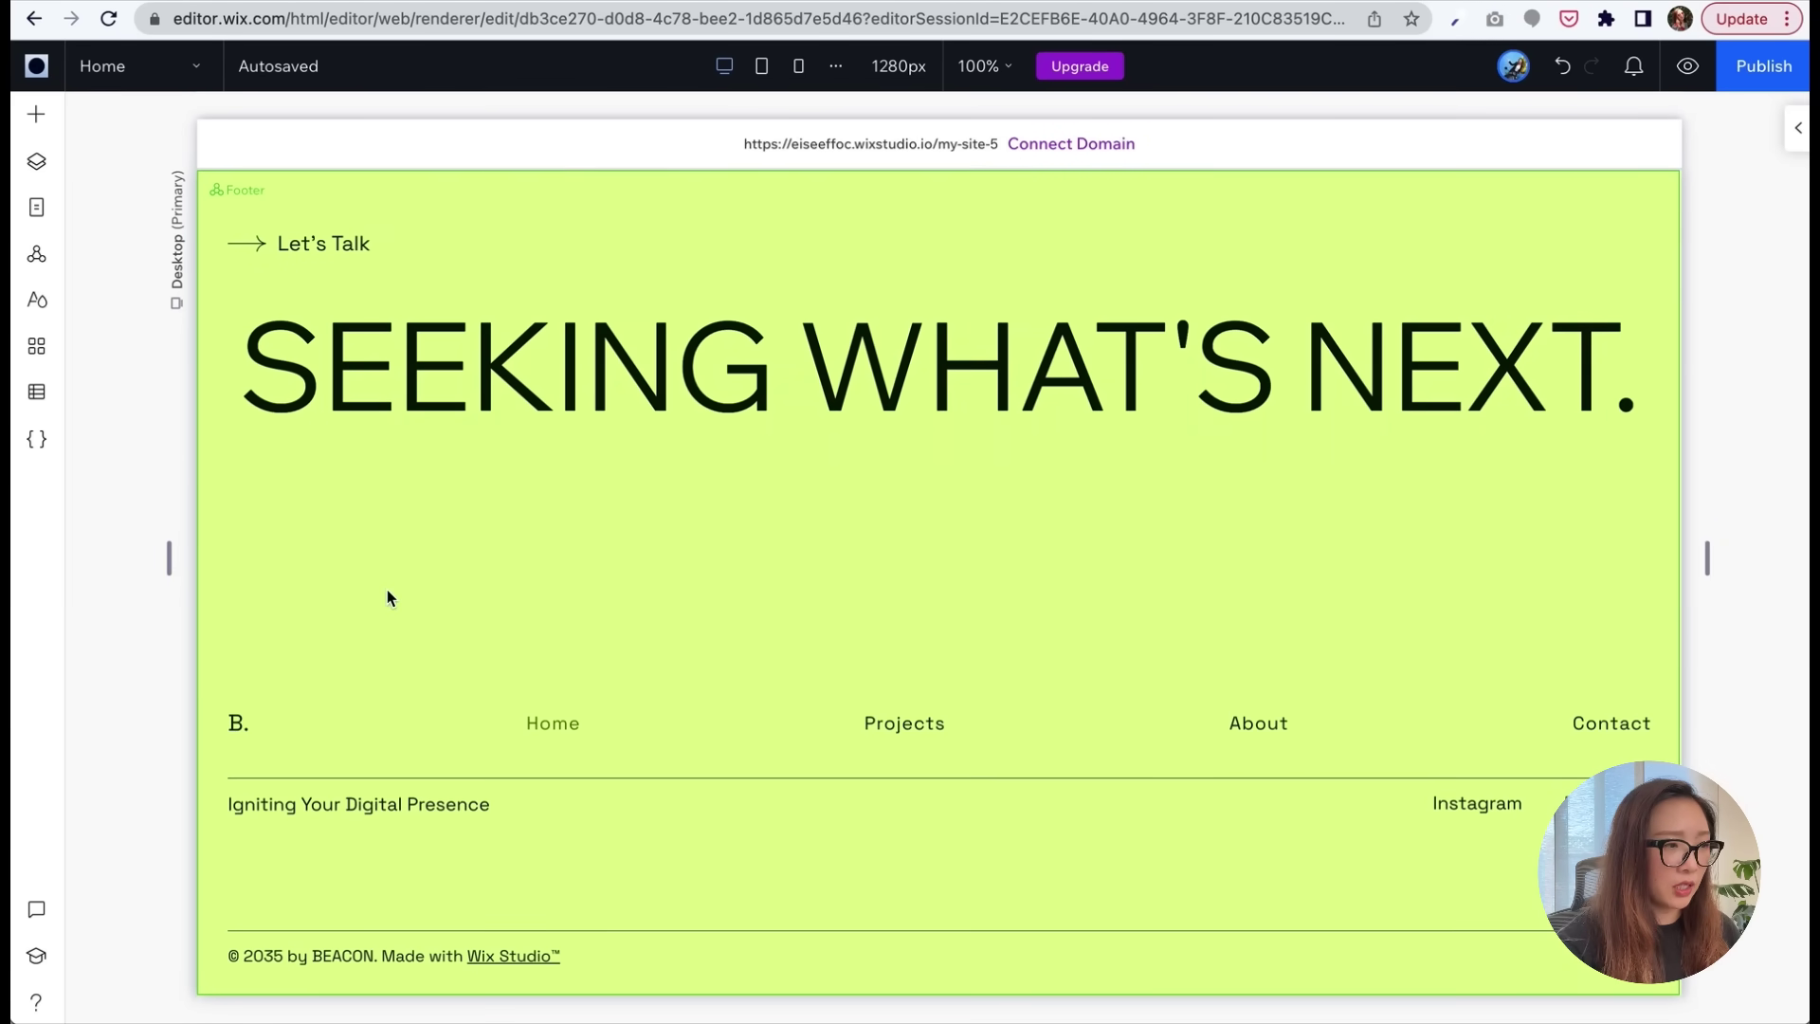
# - Replace the footer logo text 'B.' with 'Yobi'
pyautogui.click(302, 244)
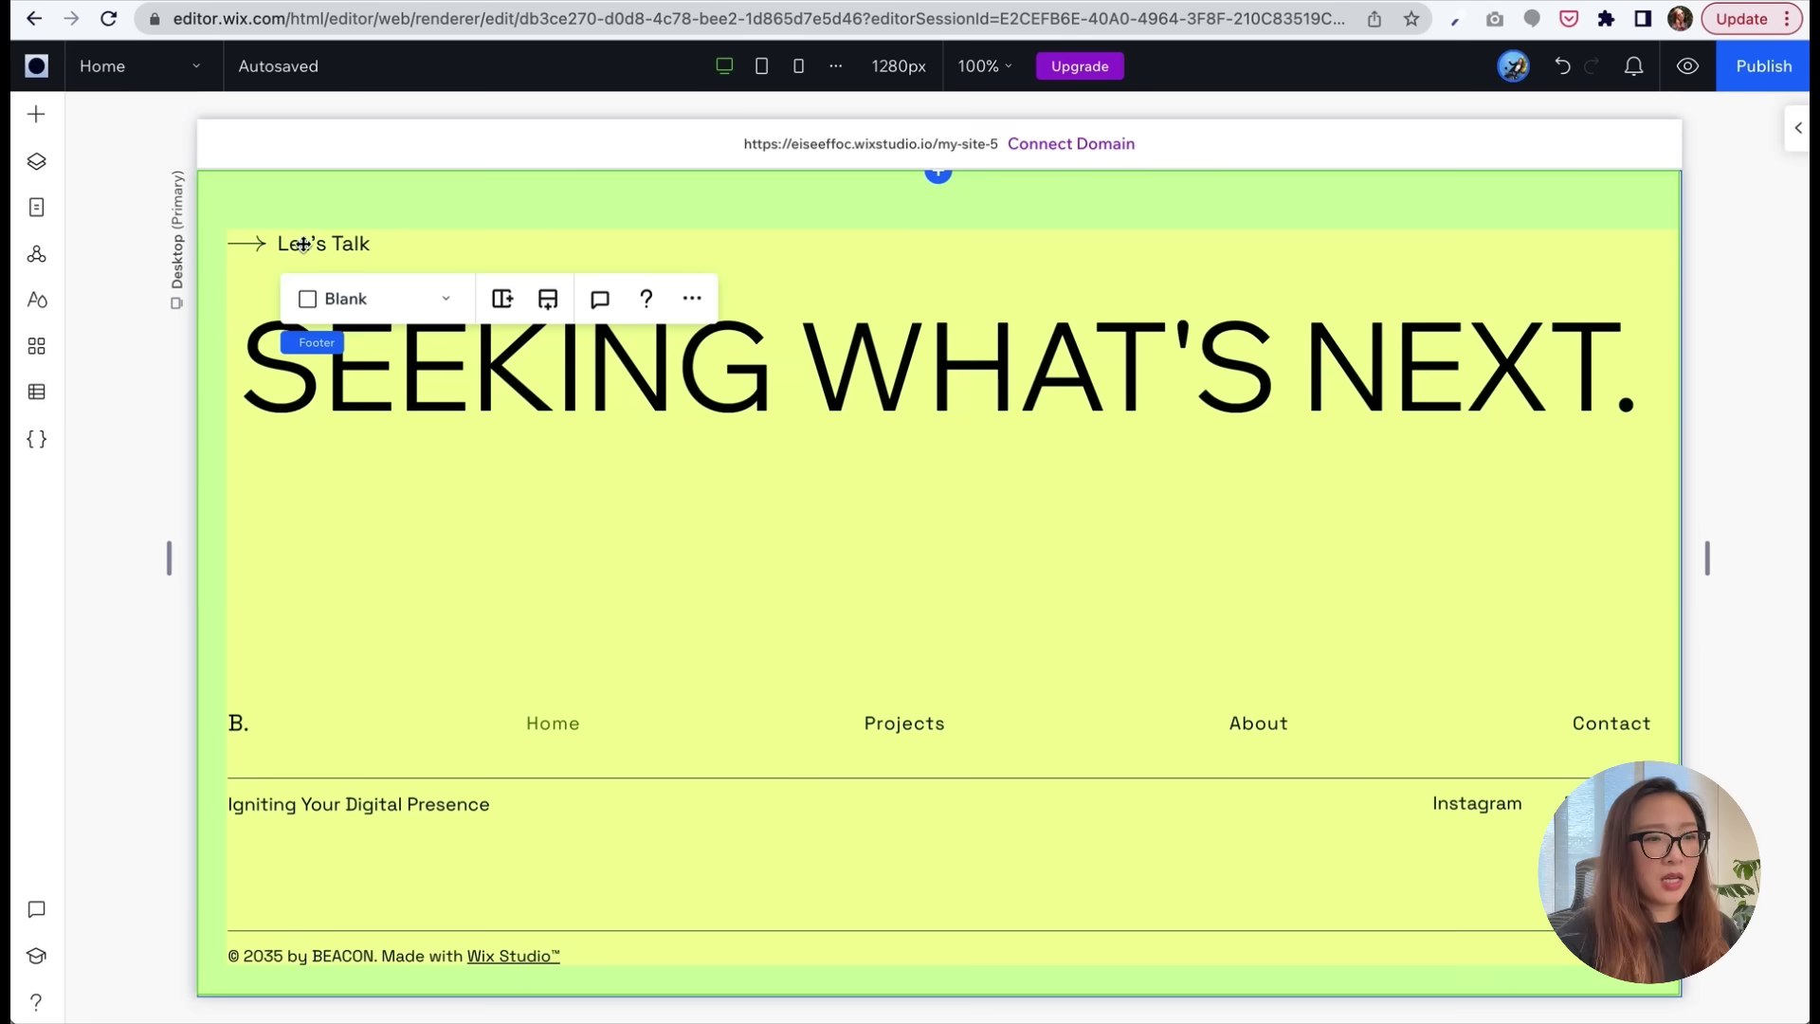
pyautogui.click(389, 377)
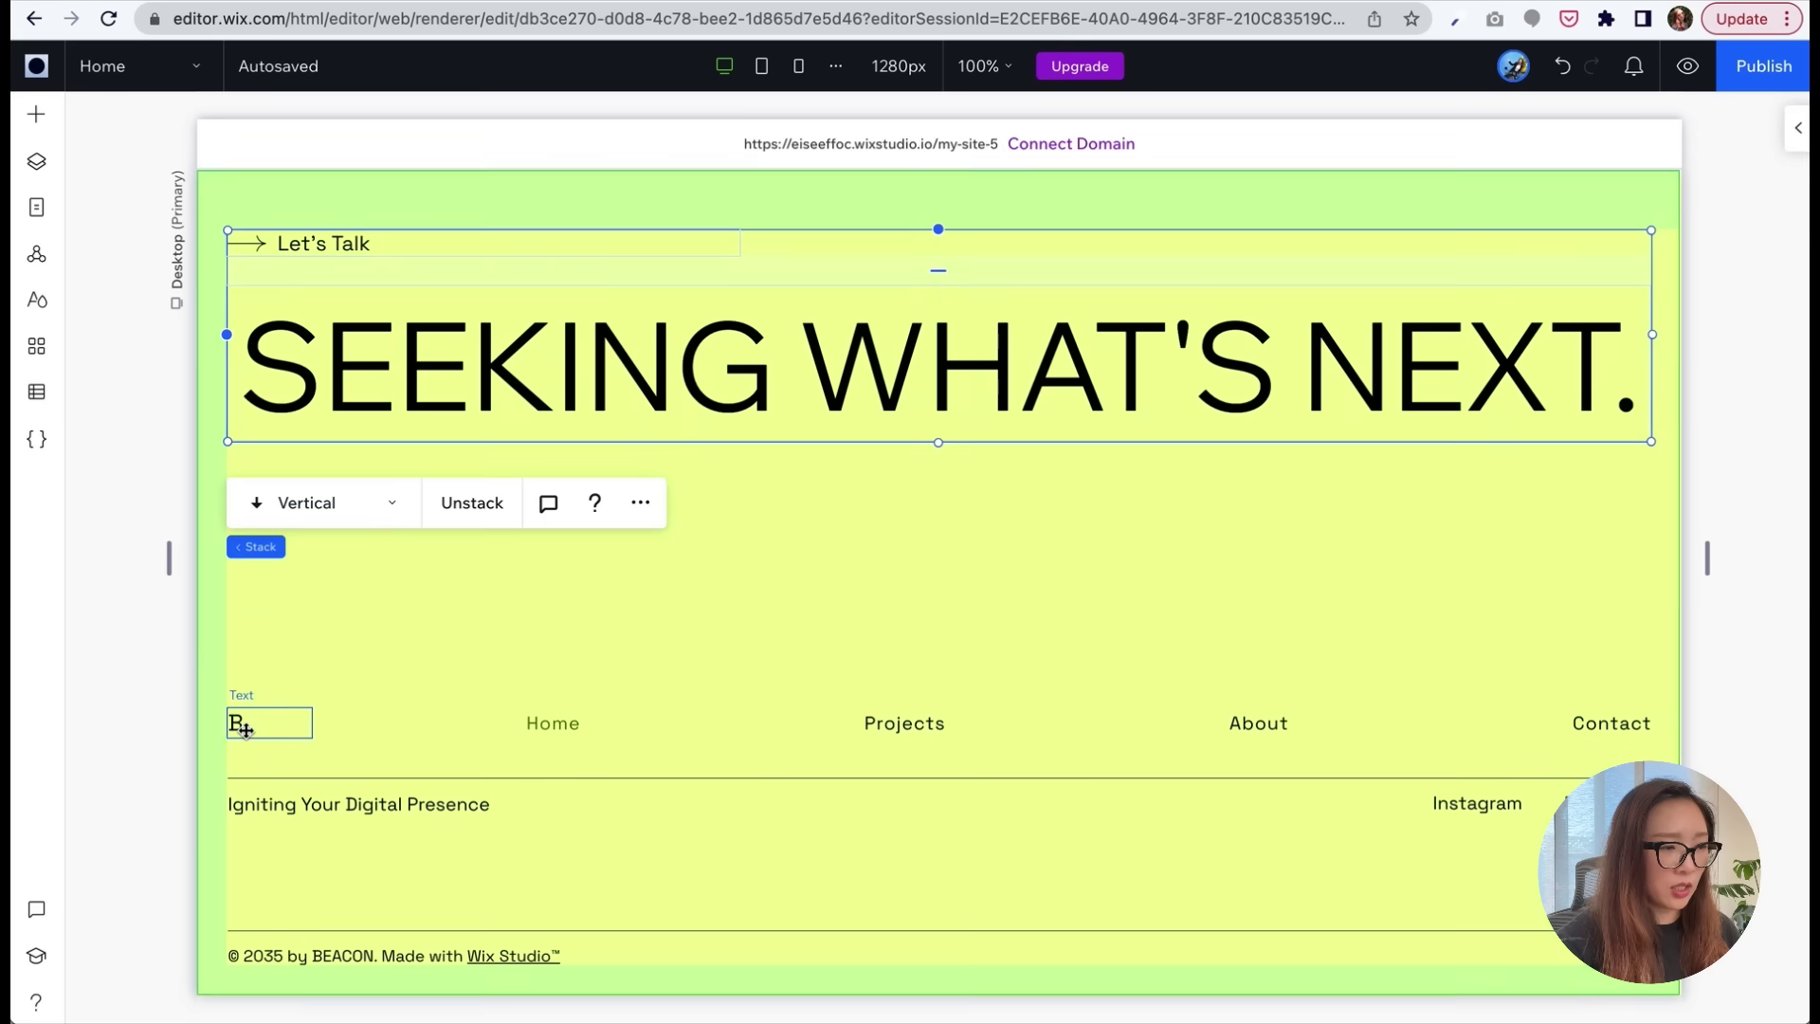
pyautogui.click(241, 724)
pyautogui.doubleClick(244, 725)
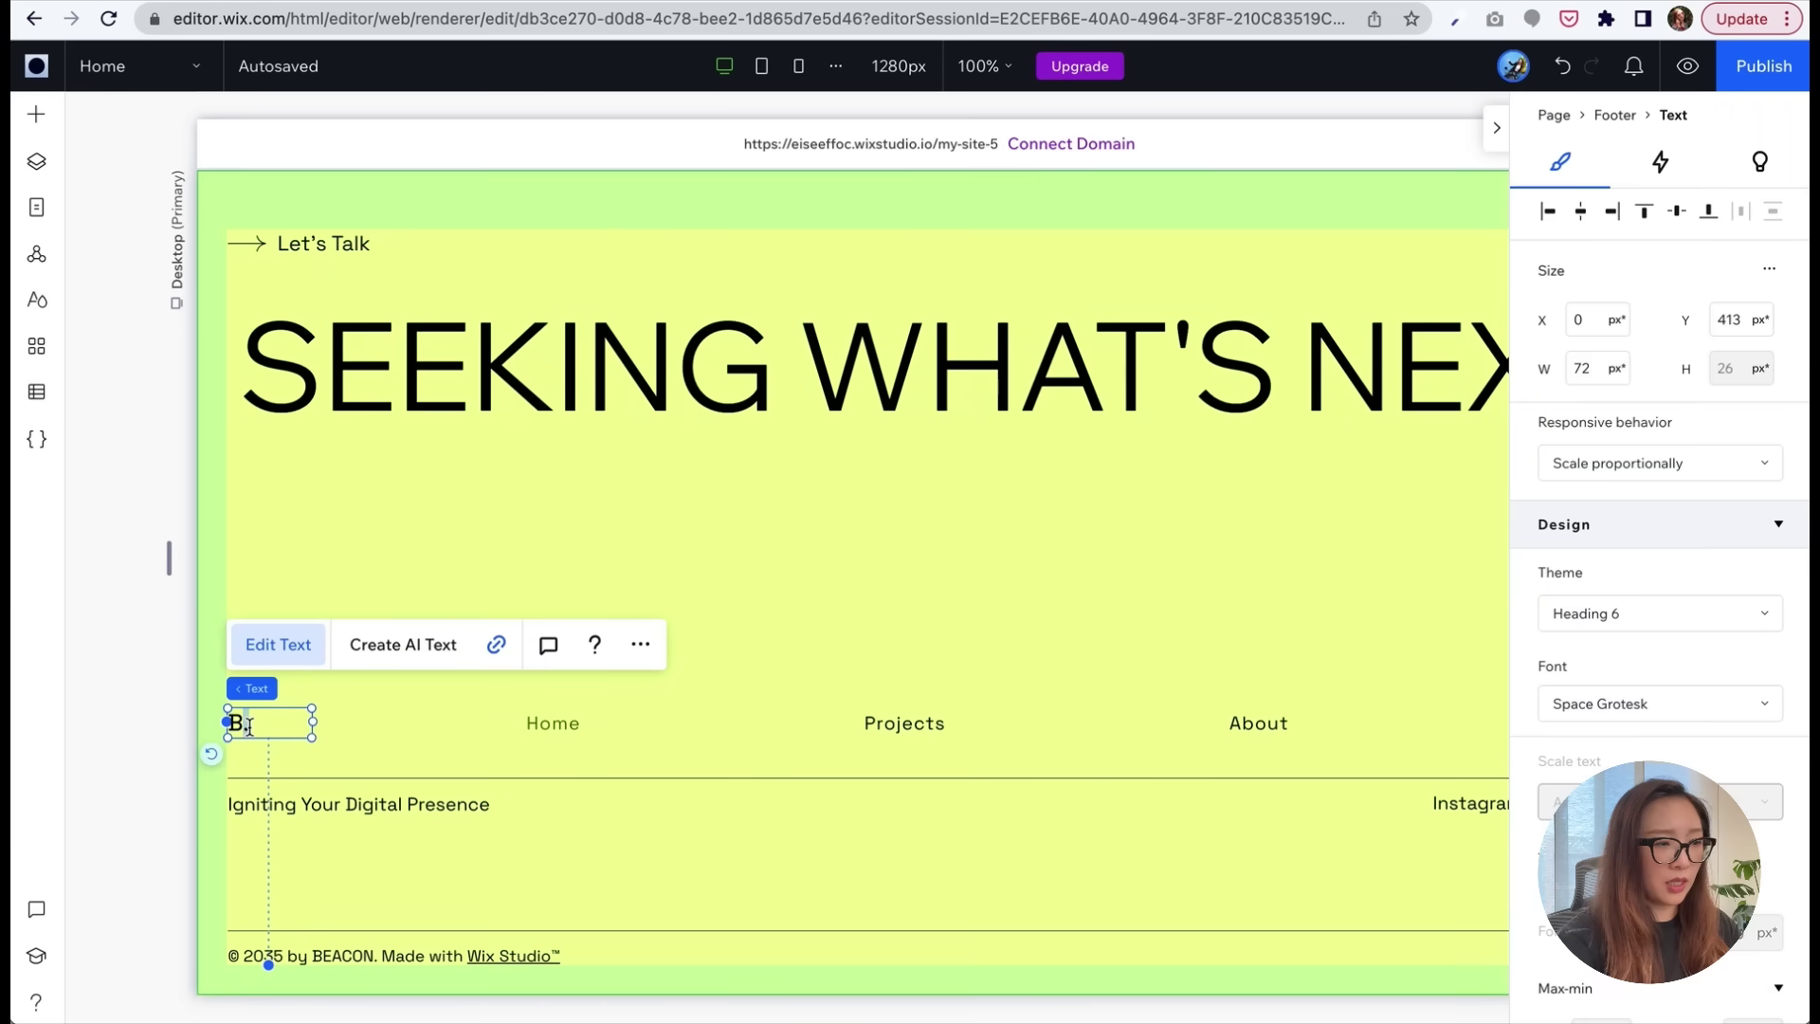
pyautogui.press('BackSpace')
pyautogui.write('Yobi')
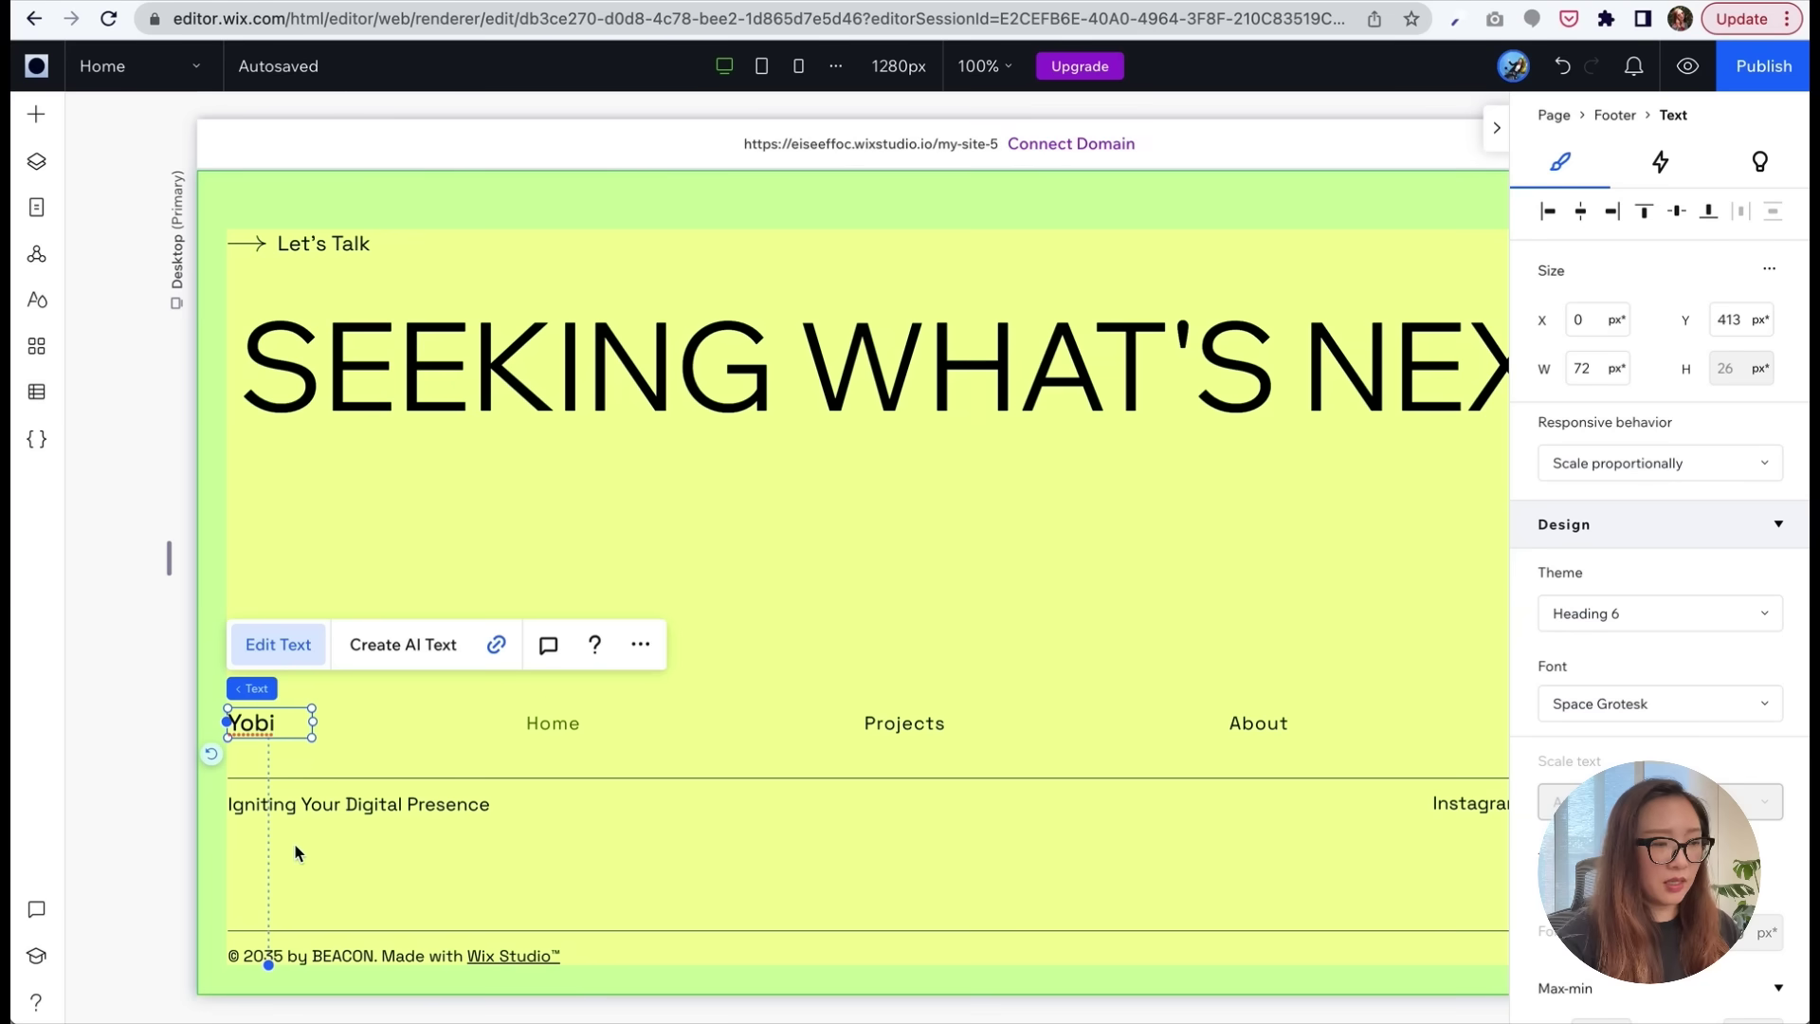
pyautogui.click(329, 810)
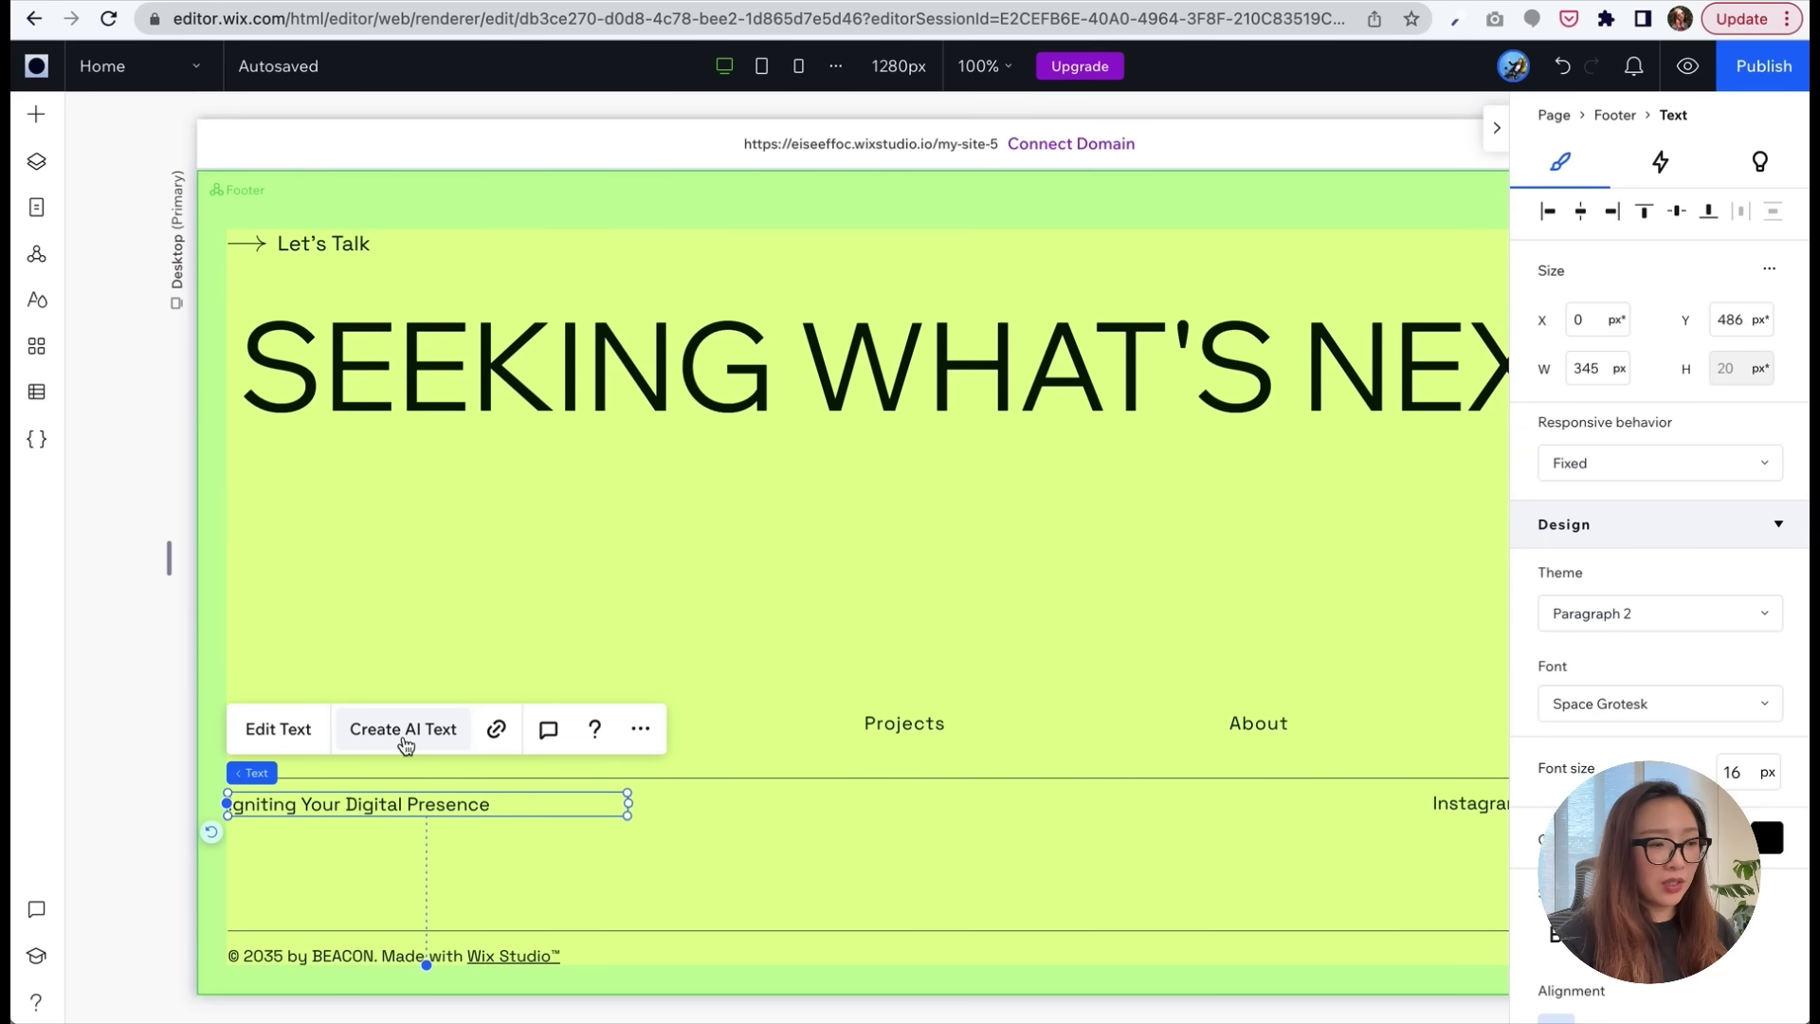
# - Generate AI title suggestions for the footer tagline using a 'ux design' business type
pyautogui.click(403, 730)
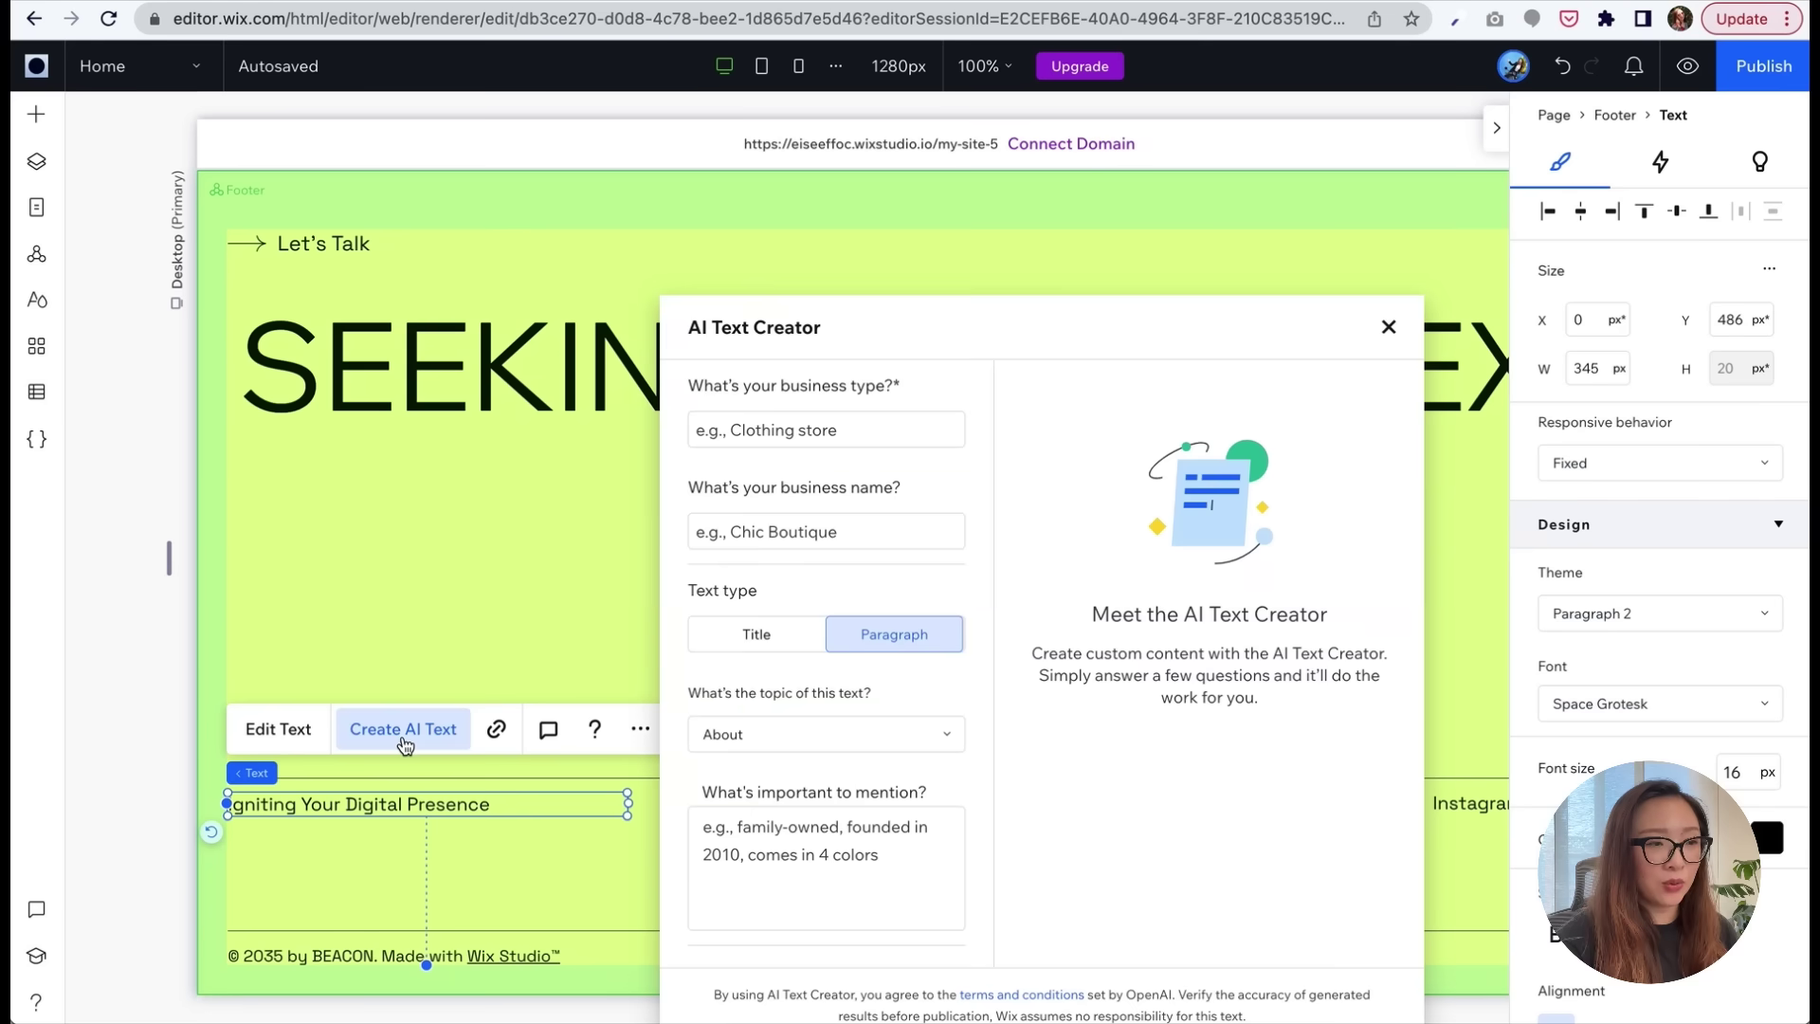
pyautogui.click(863, 431)
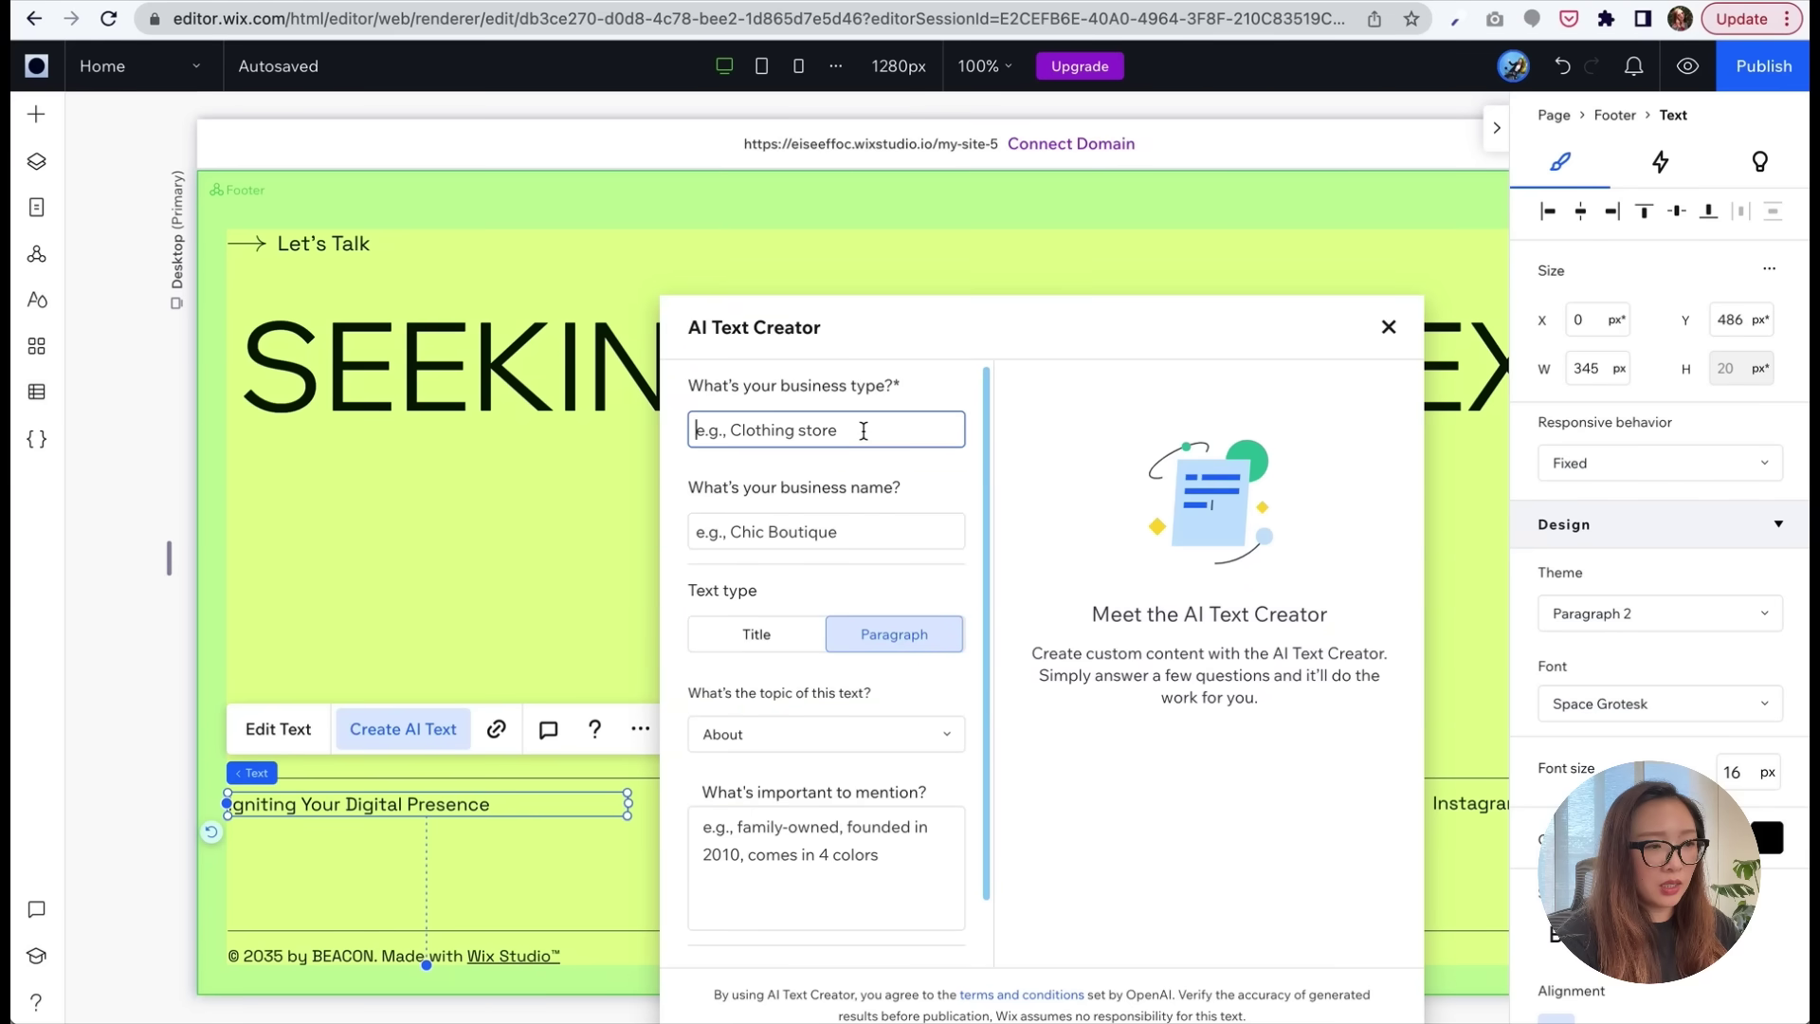
pyautogui.write('ux design')
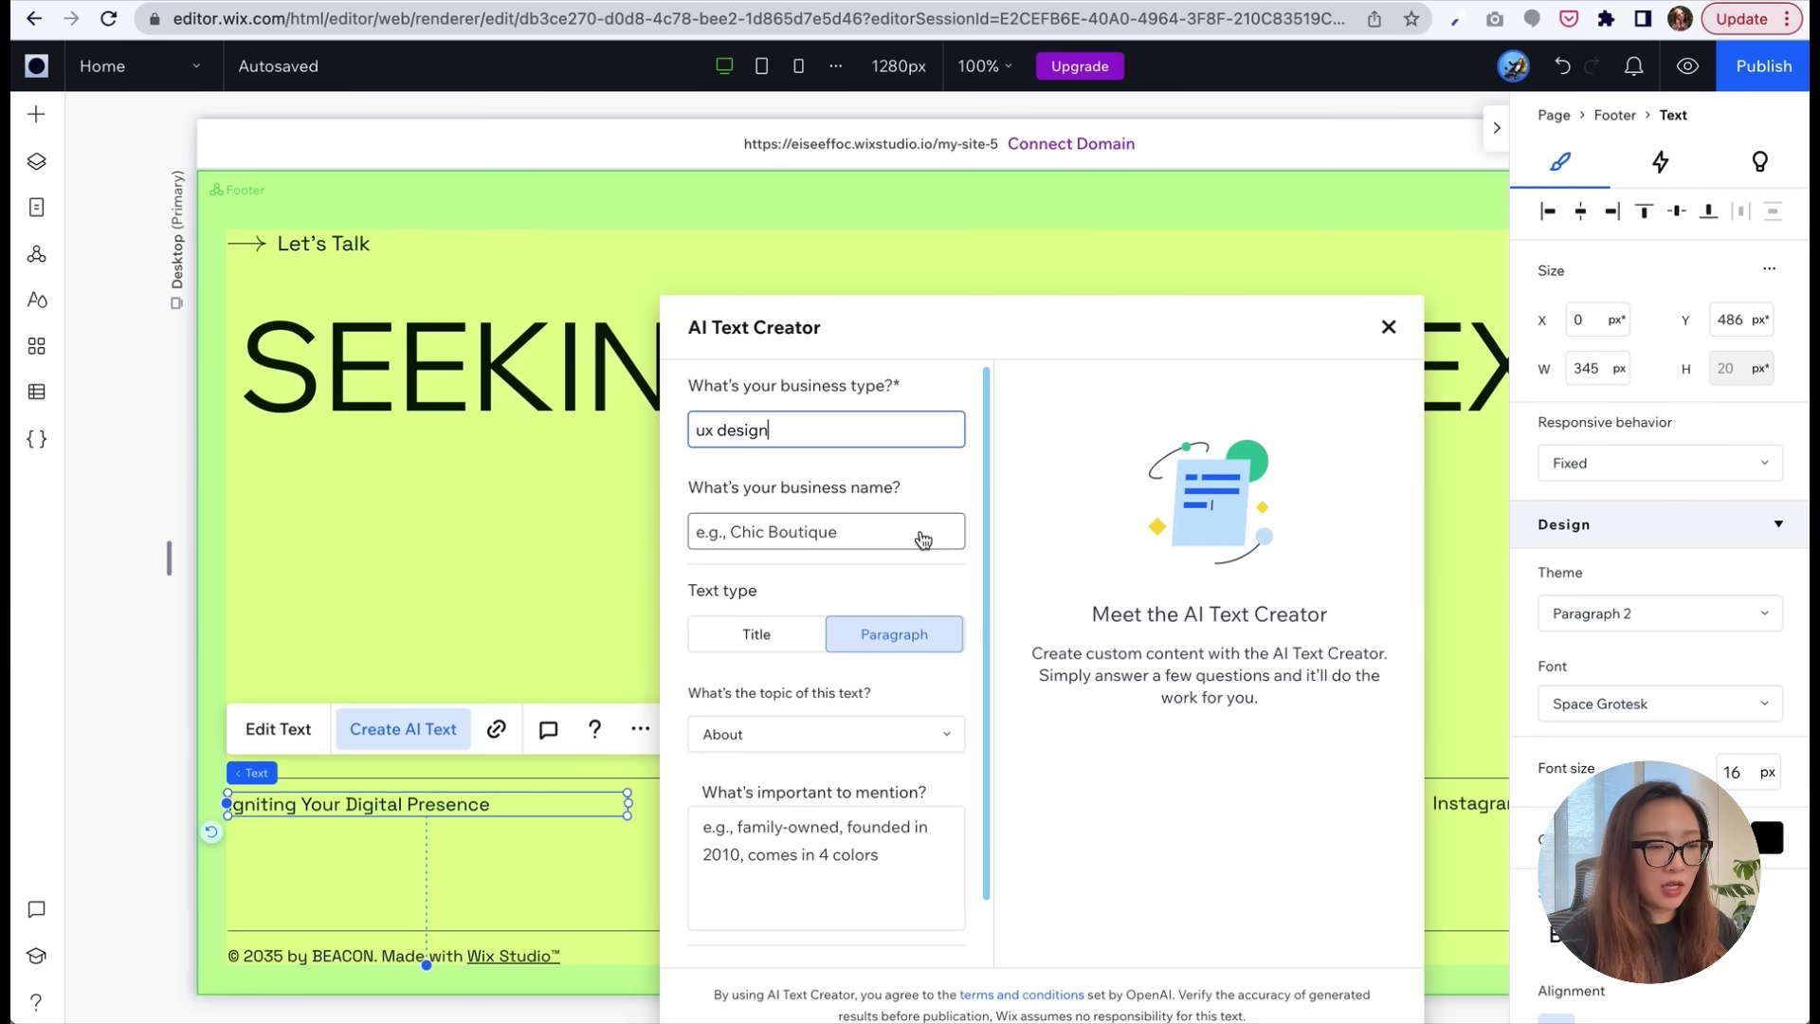
pyautogui.click(770, 636)
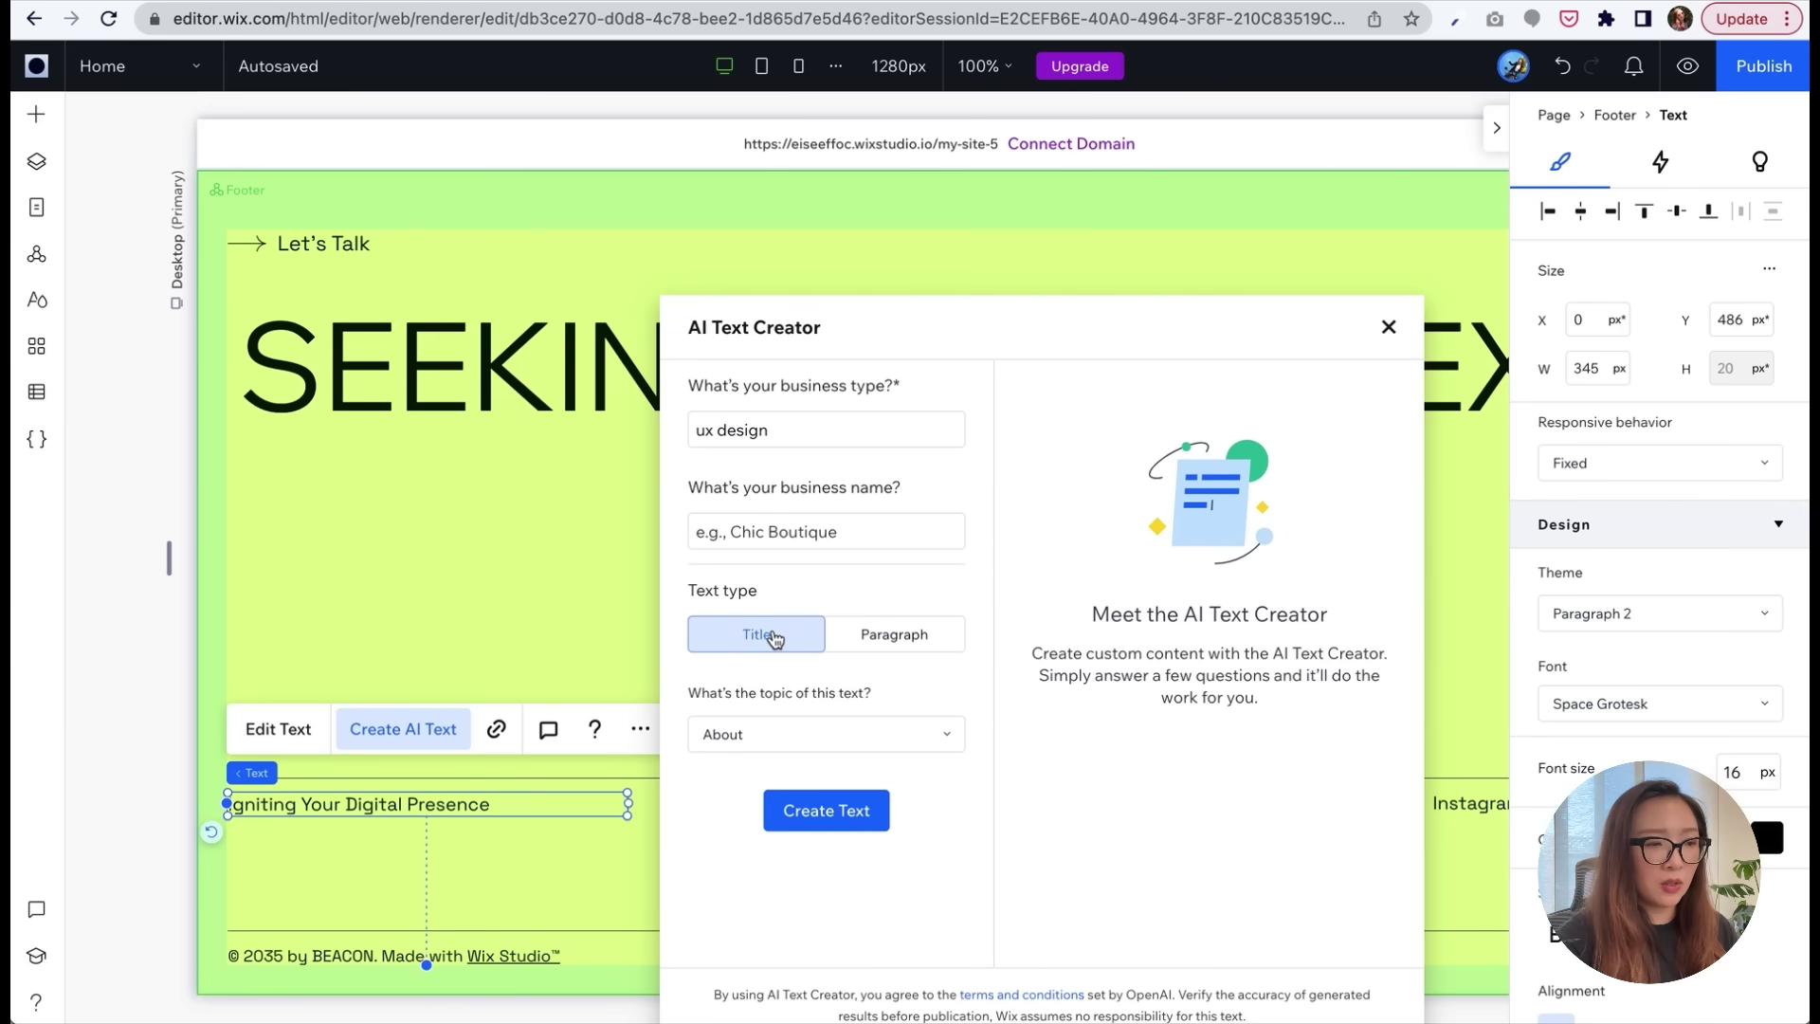
pyautogui.click(811, 821)
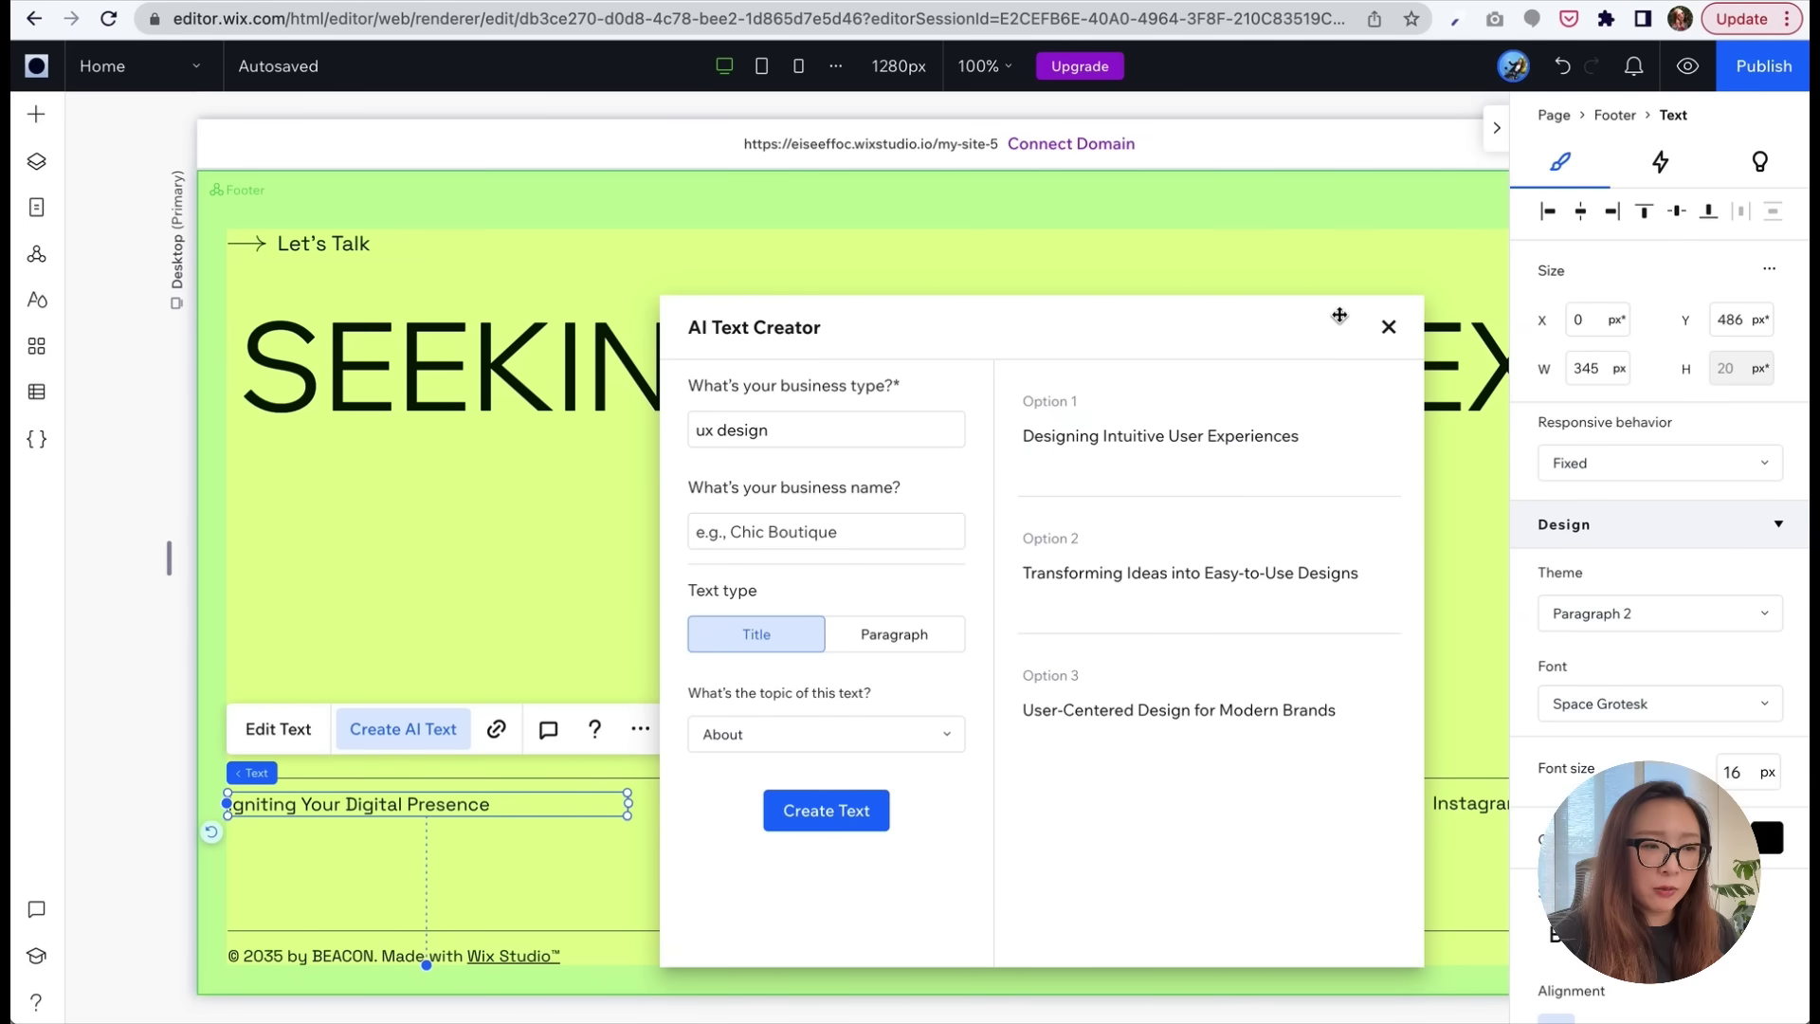
# - Apply the first suggestion, 'Designing Intuitive User Experiences', as the footer tagline
pyautogui.moveTo(1236, 391)
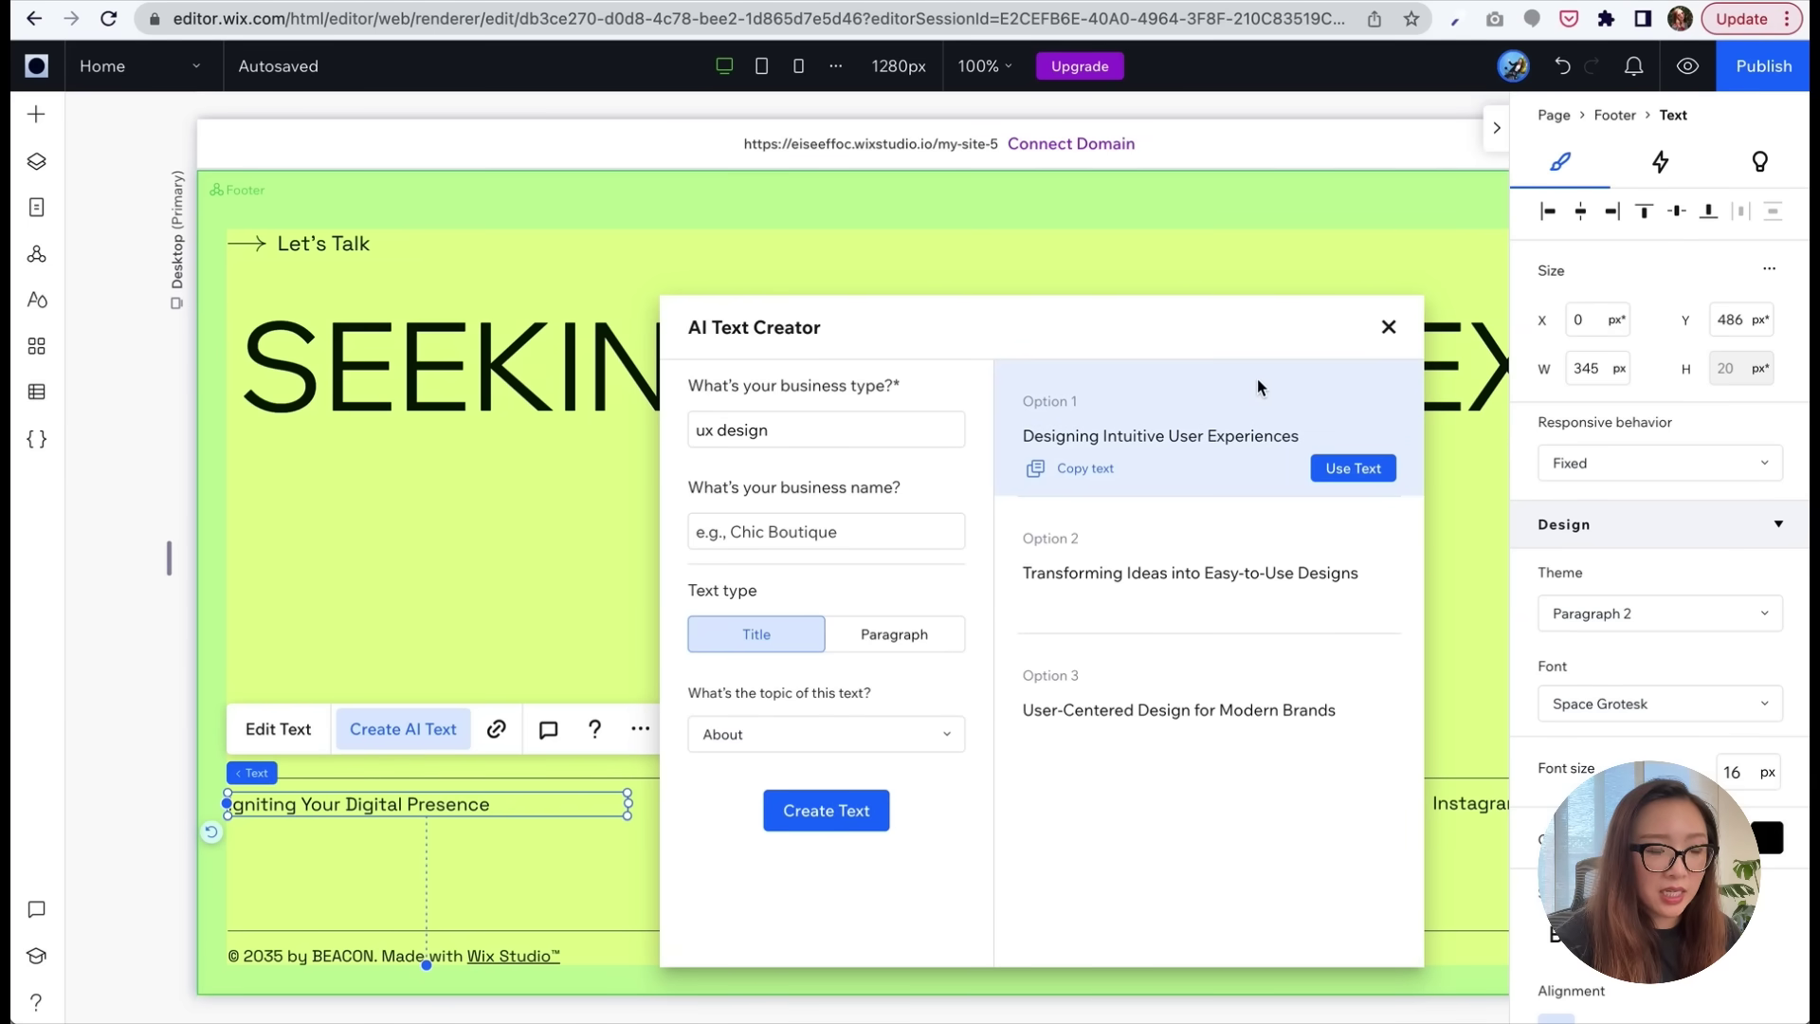
pyautogui.moveTo(1168, 542)
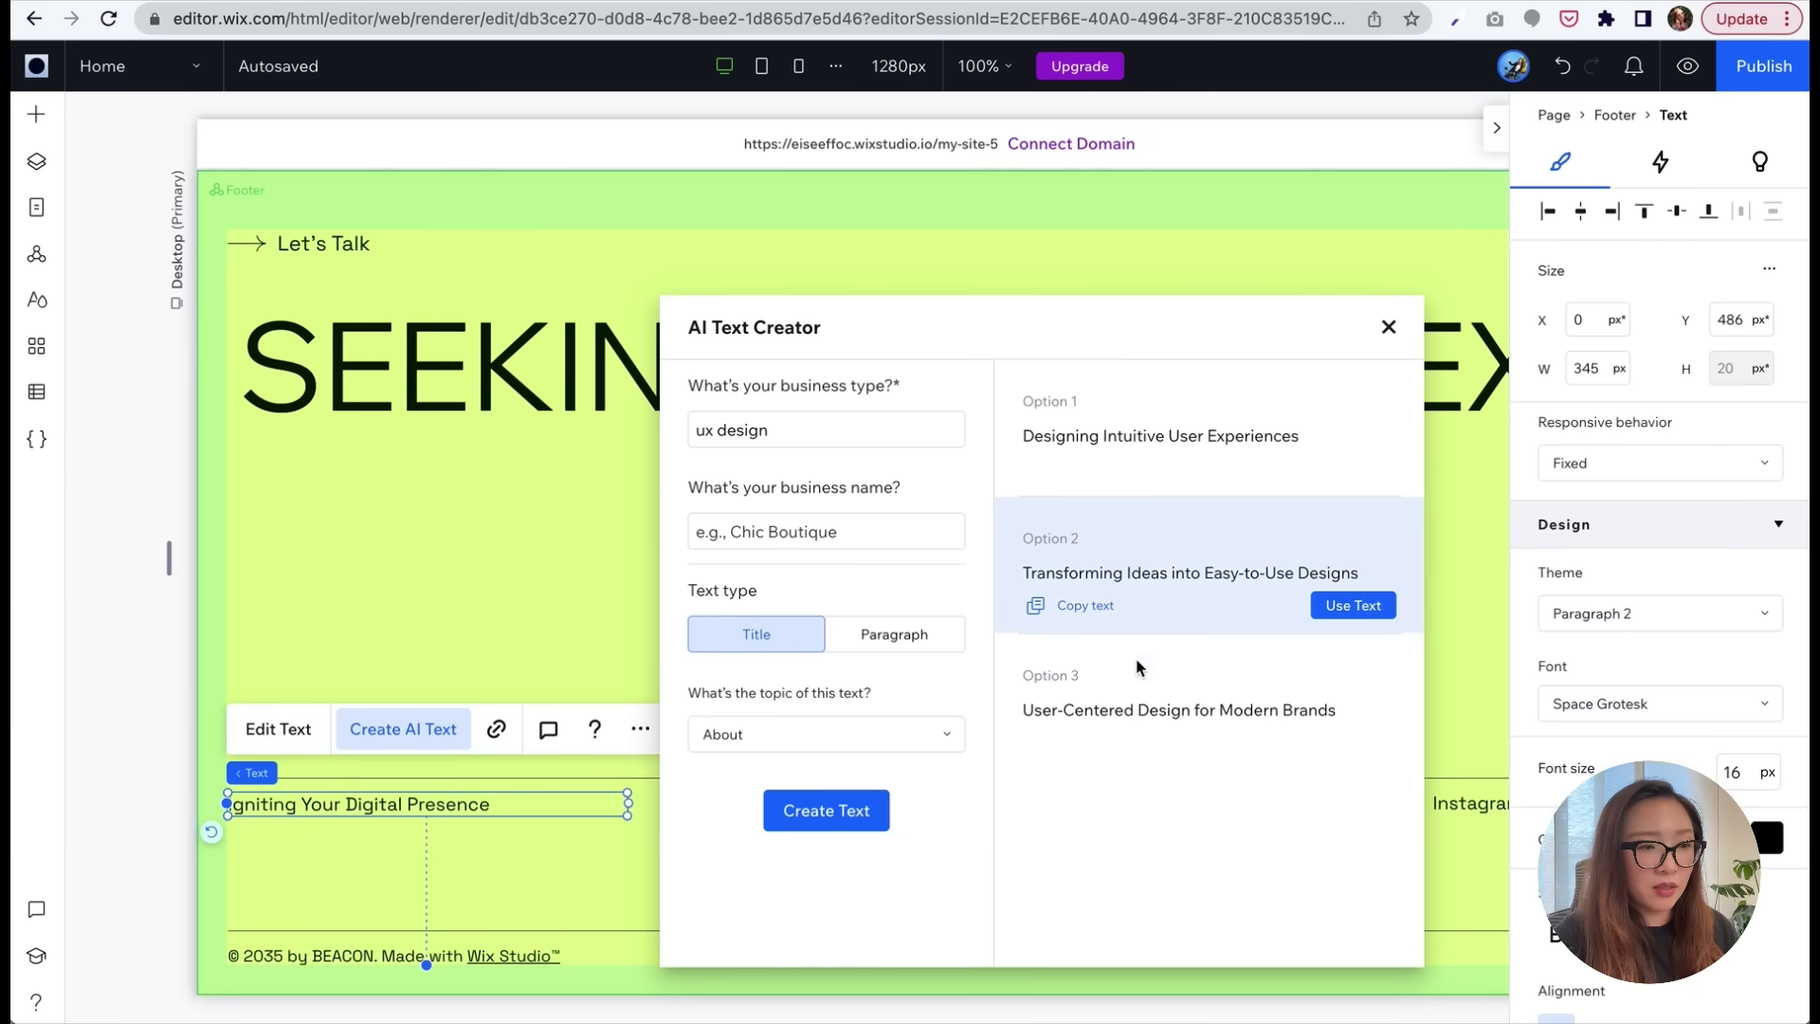
pyautogui.moveTo(1132, 671)
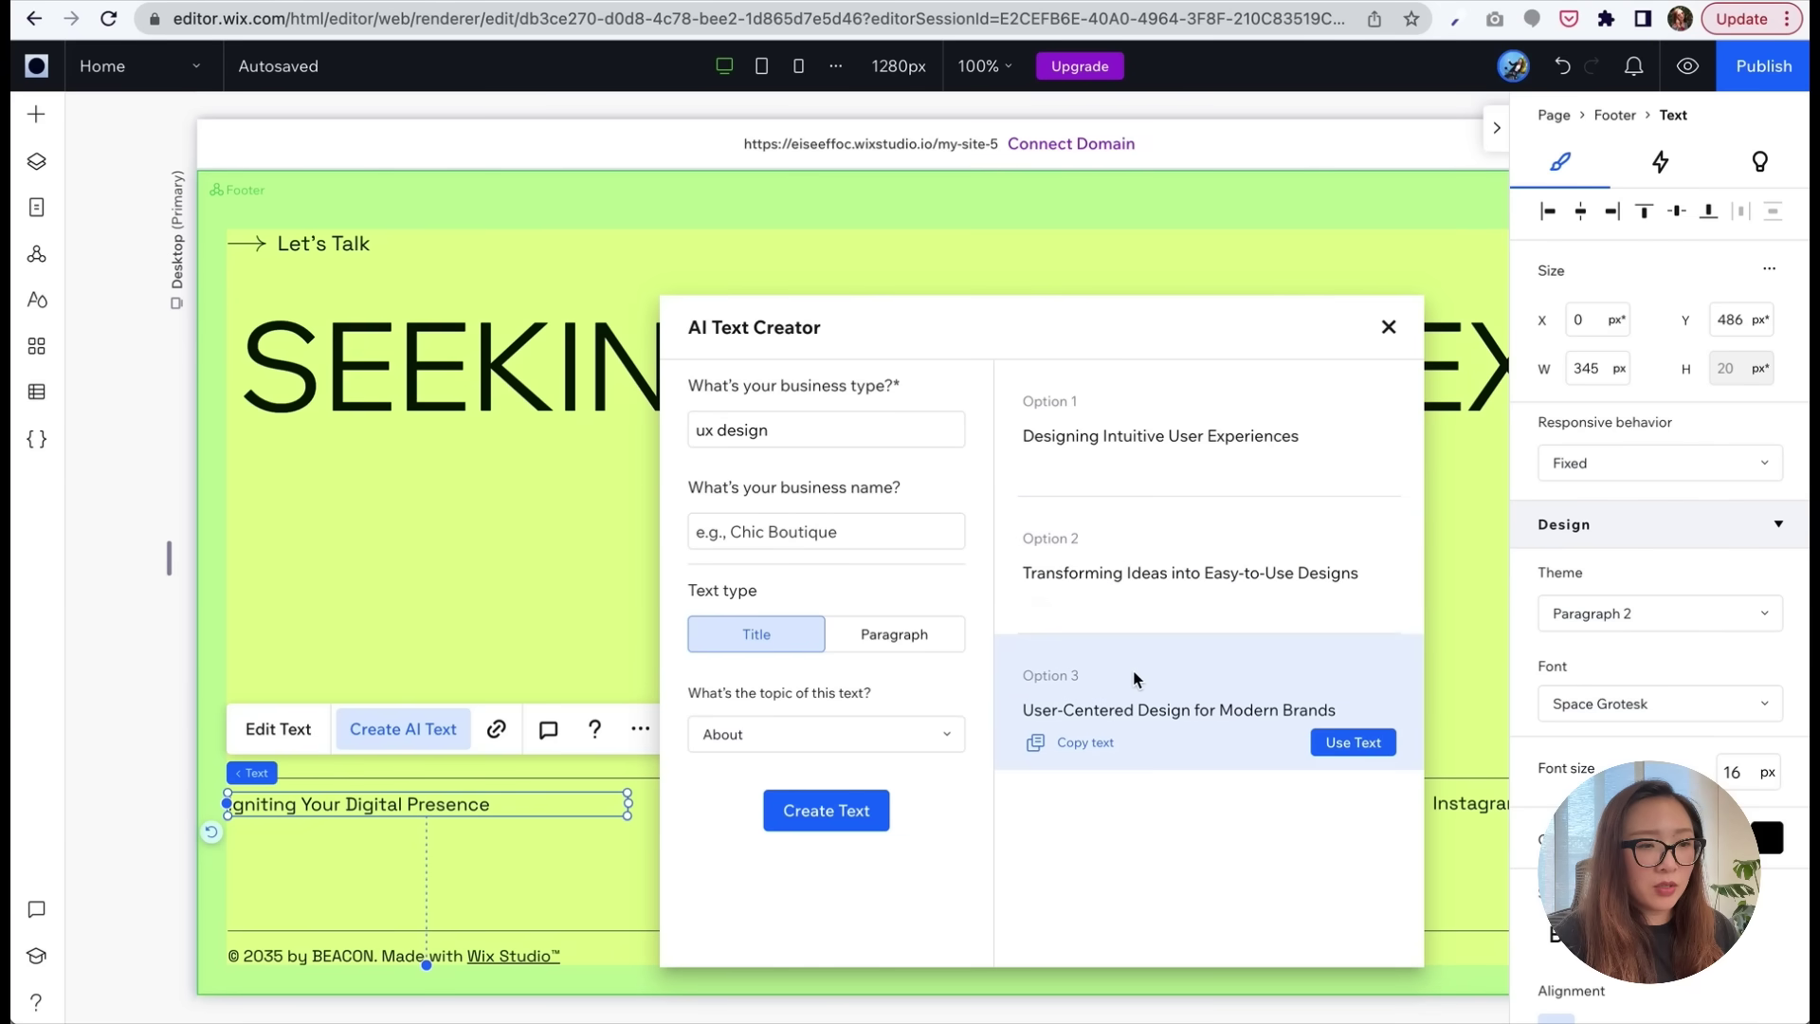
pyautogui.moveTo(1212, 437)
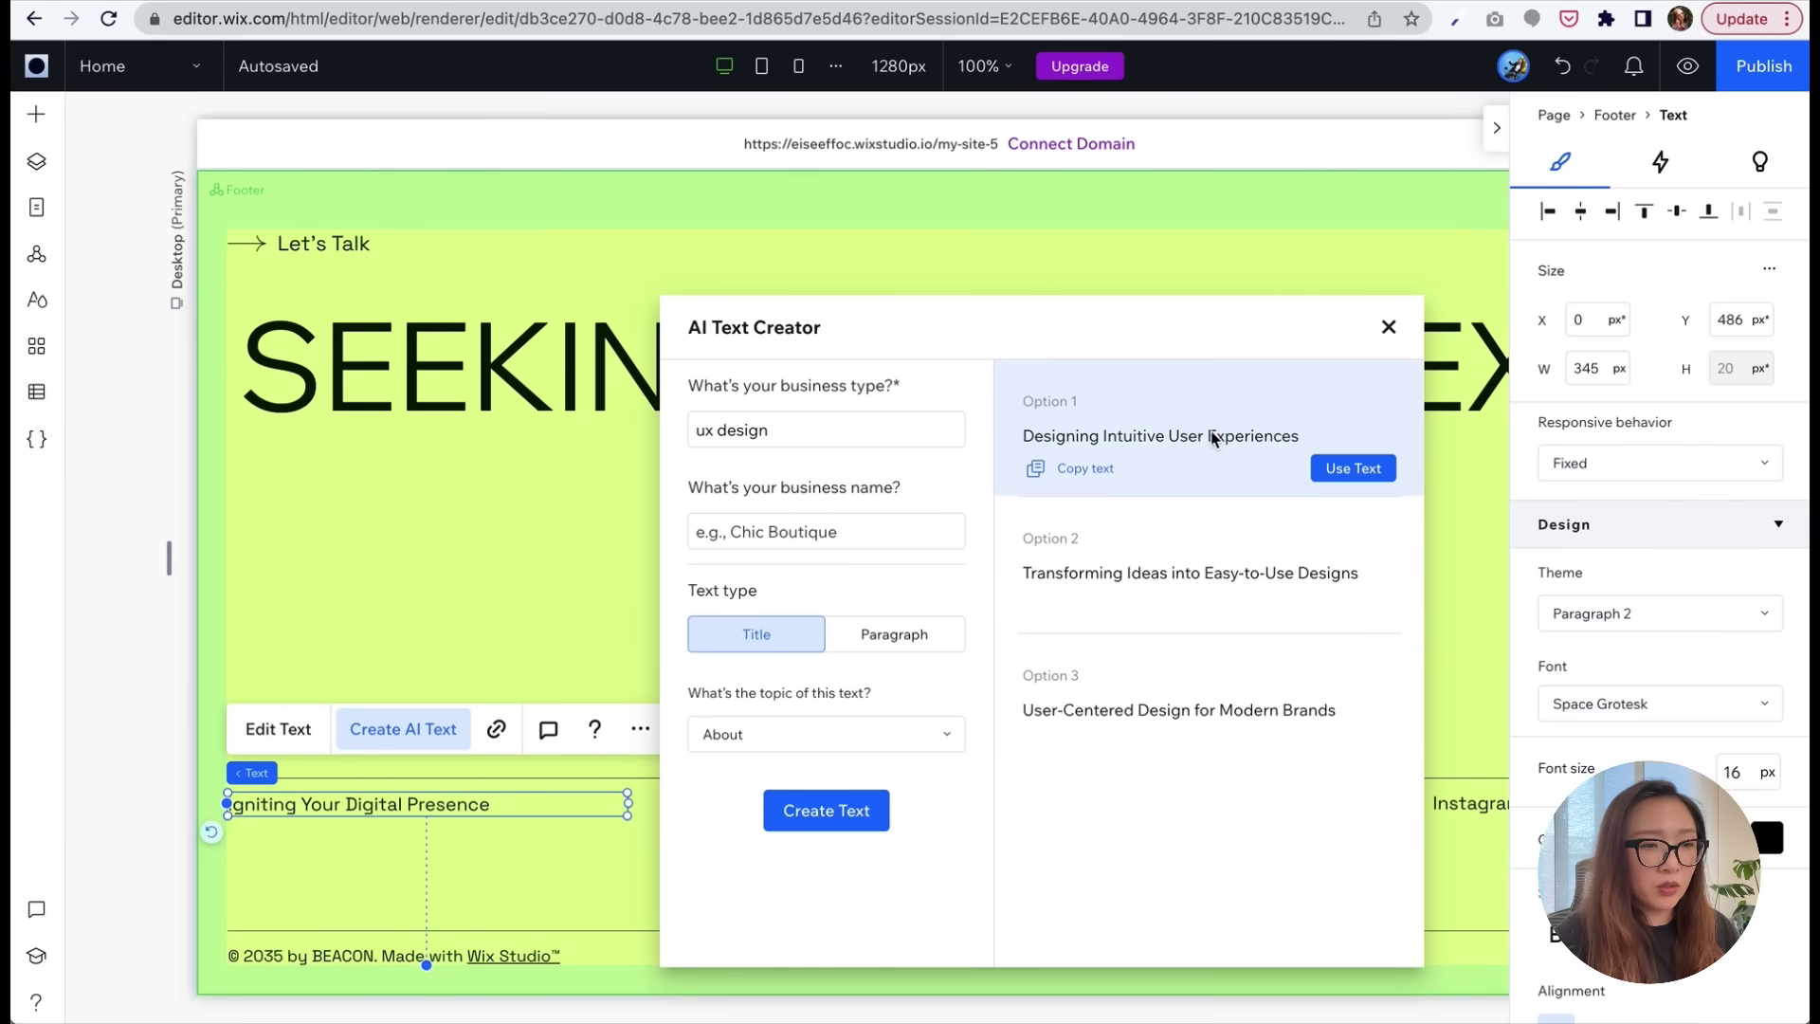
pyautogui.click(1342, 471)
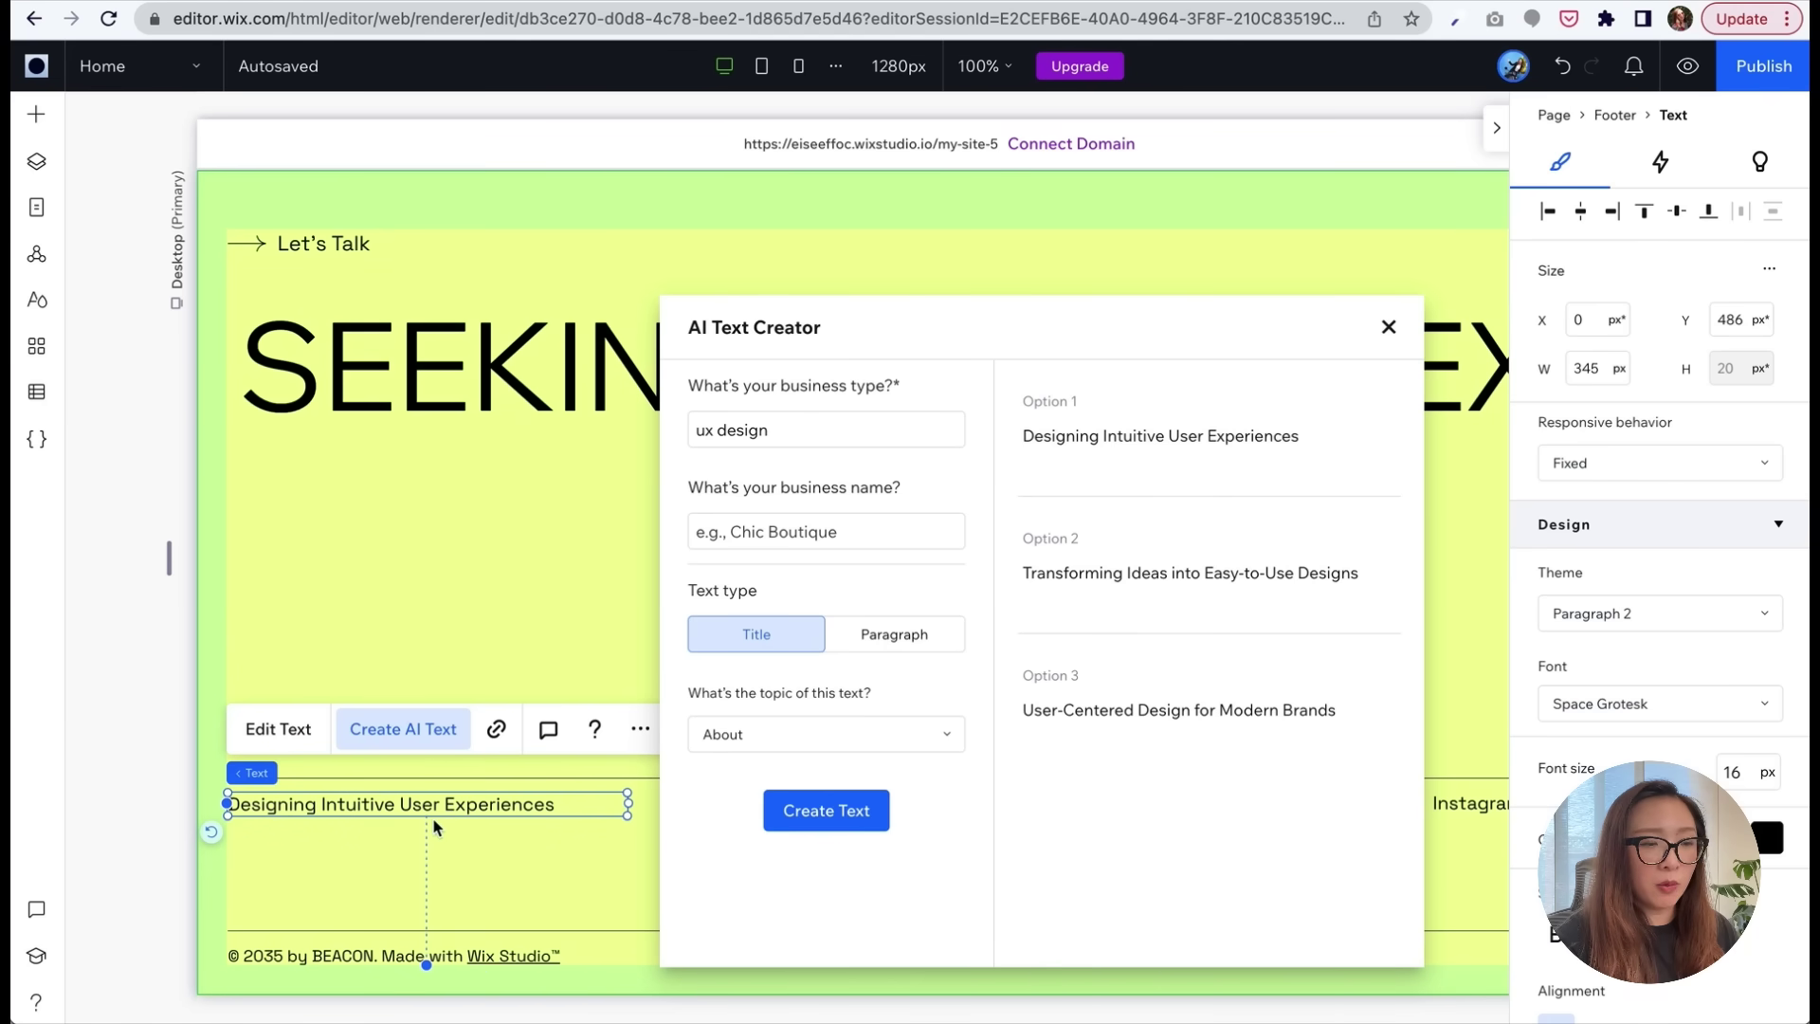
pyautogui.moveTo(1057, 427)
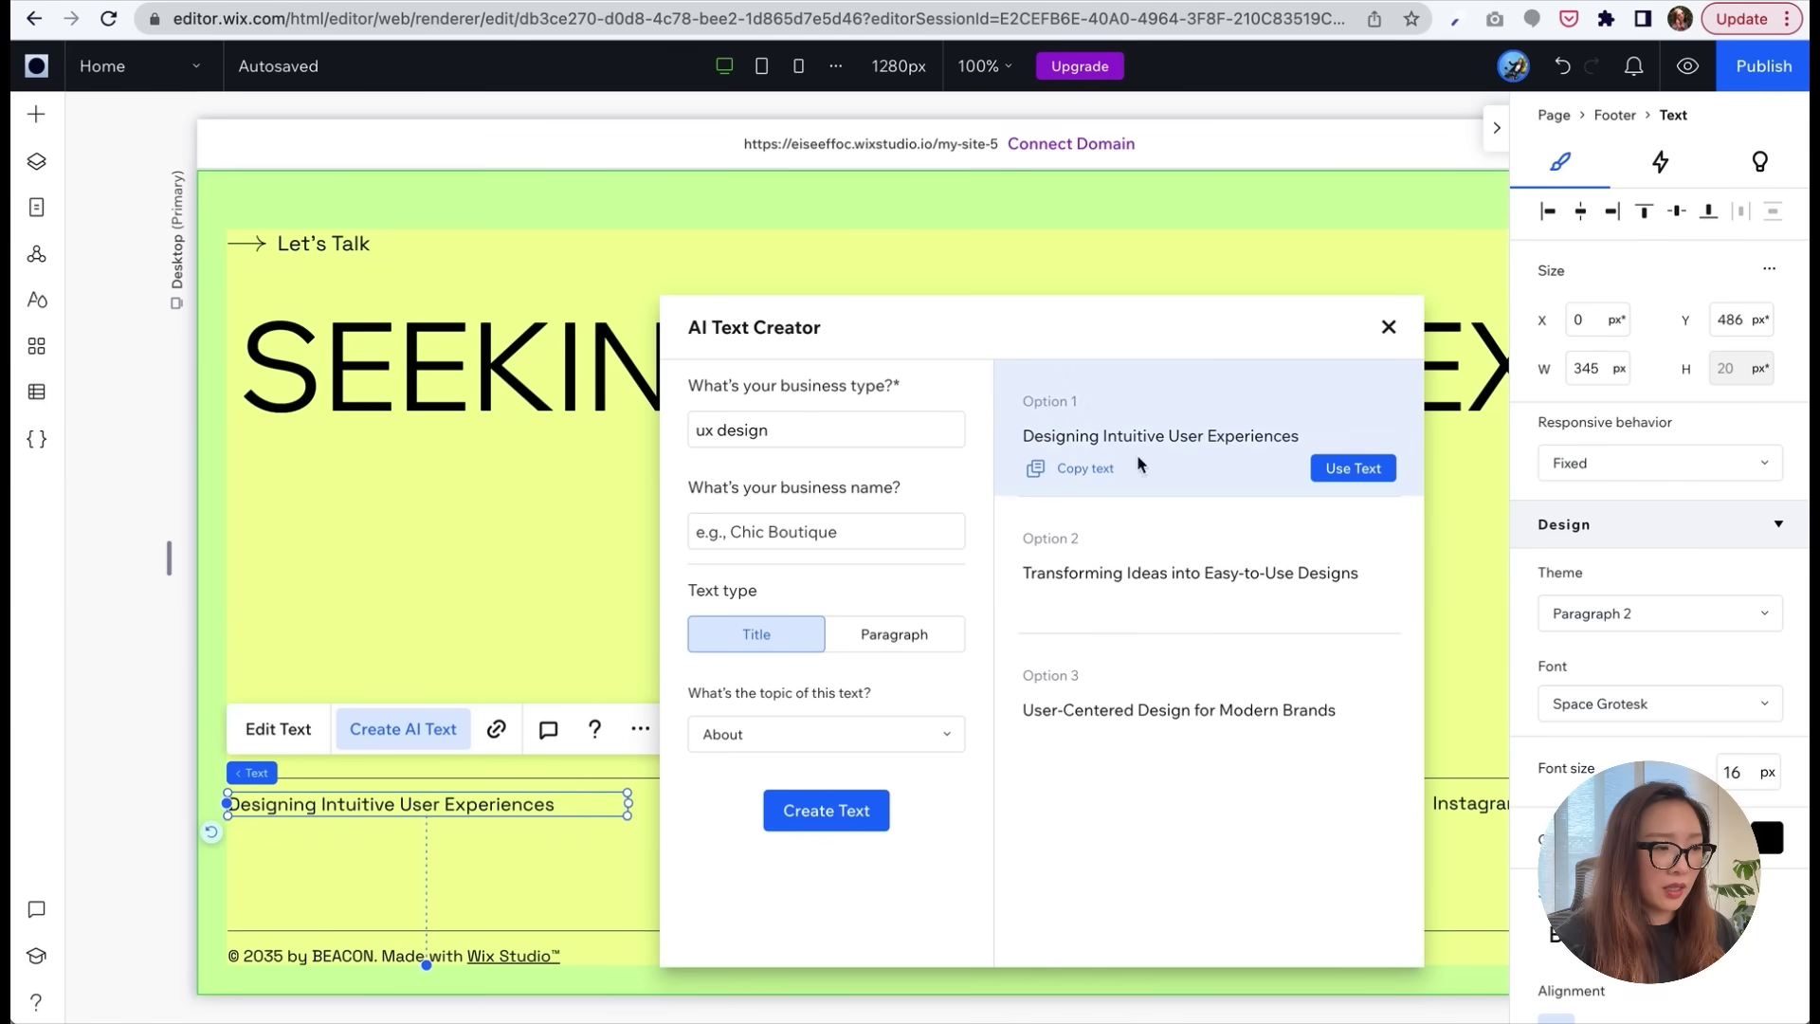
pyautogui.click(1389, 328)
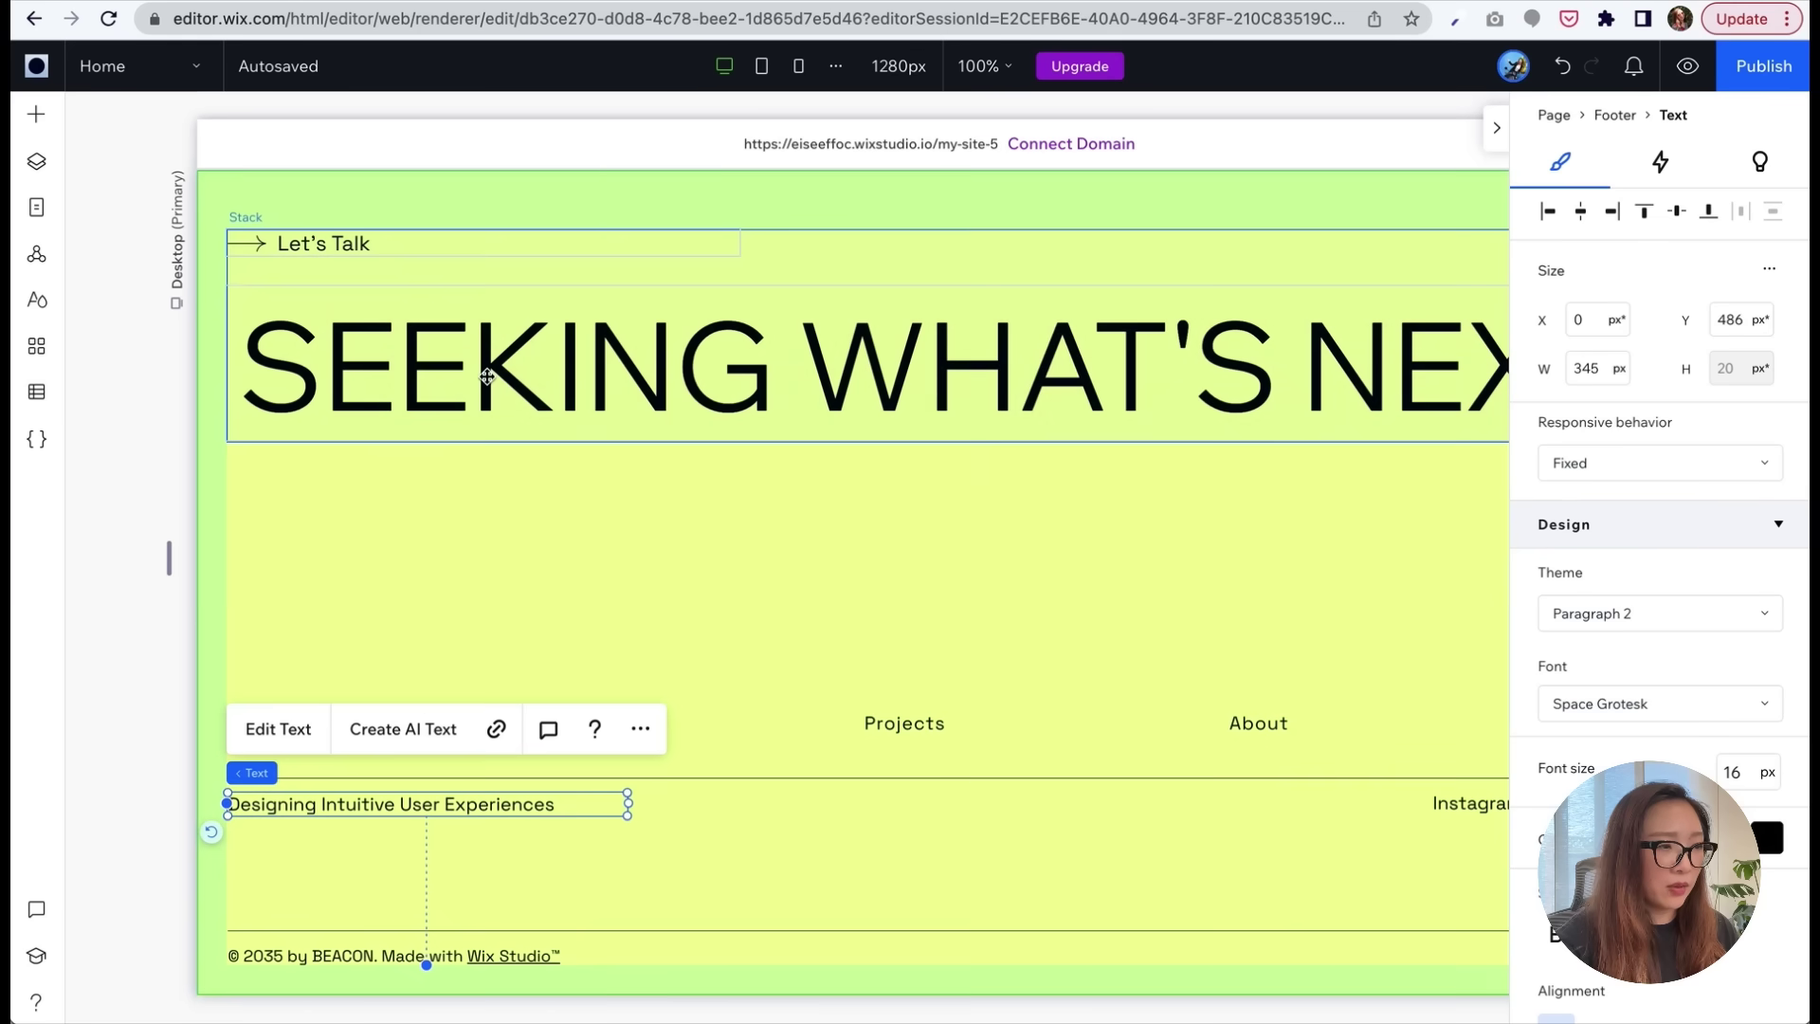
pyautogui.click(487, 376)
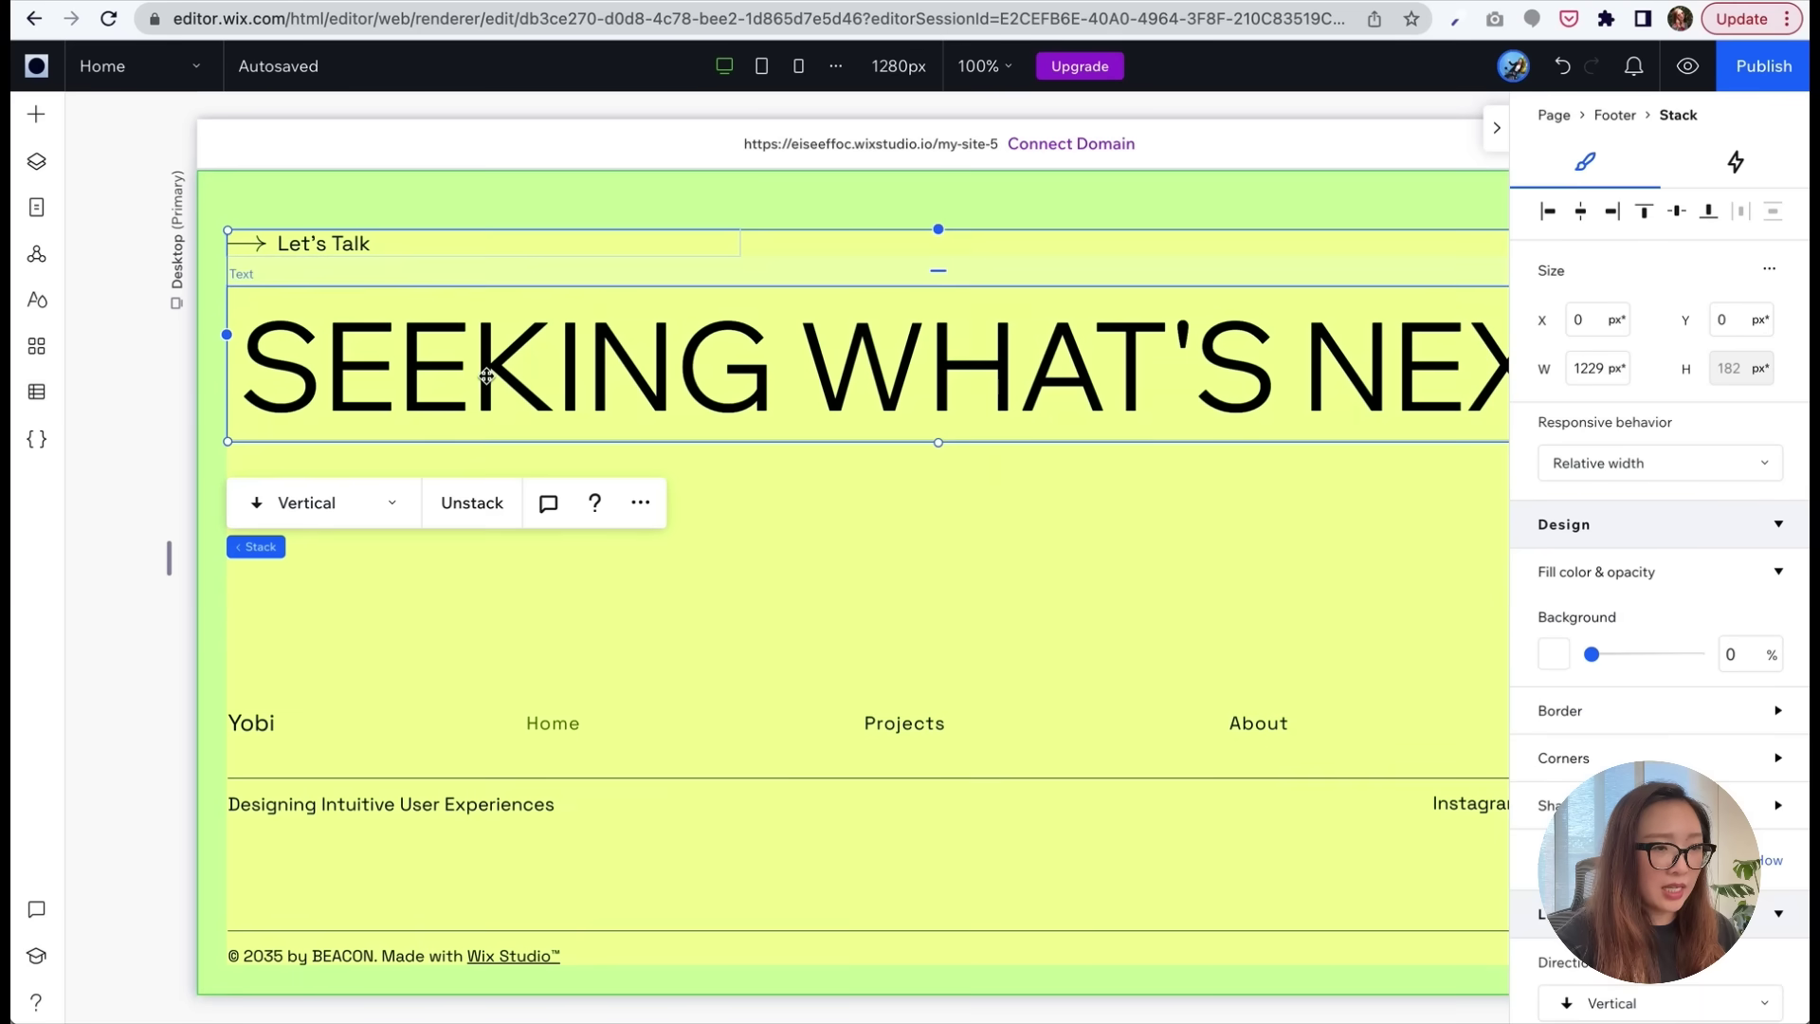
pyautogui.doubleClick(487, 376)
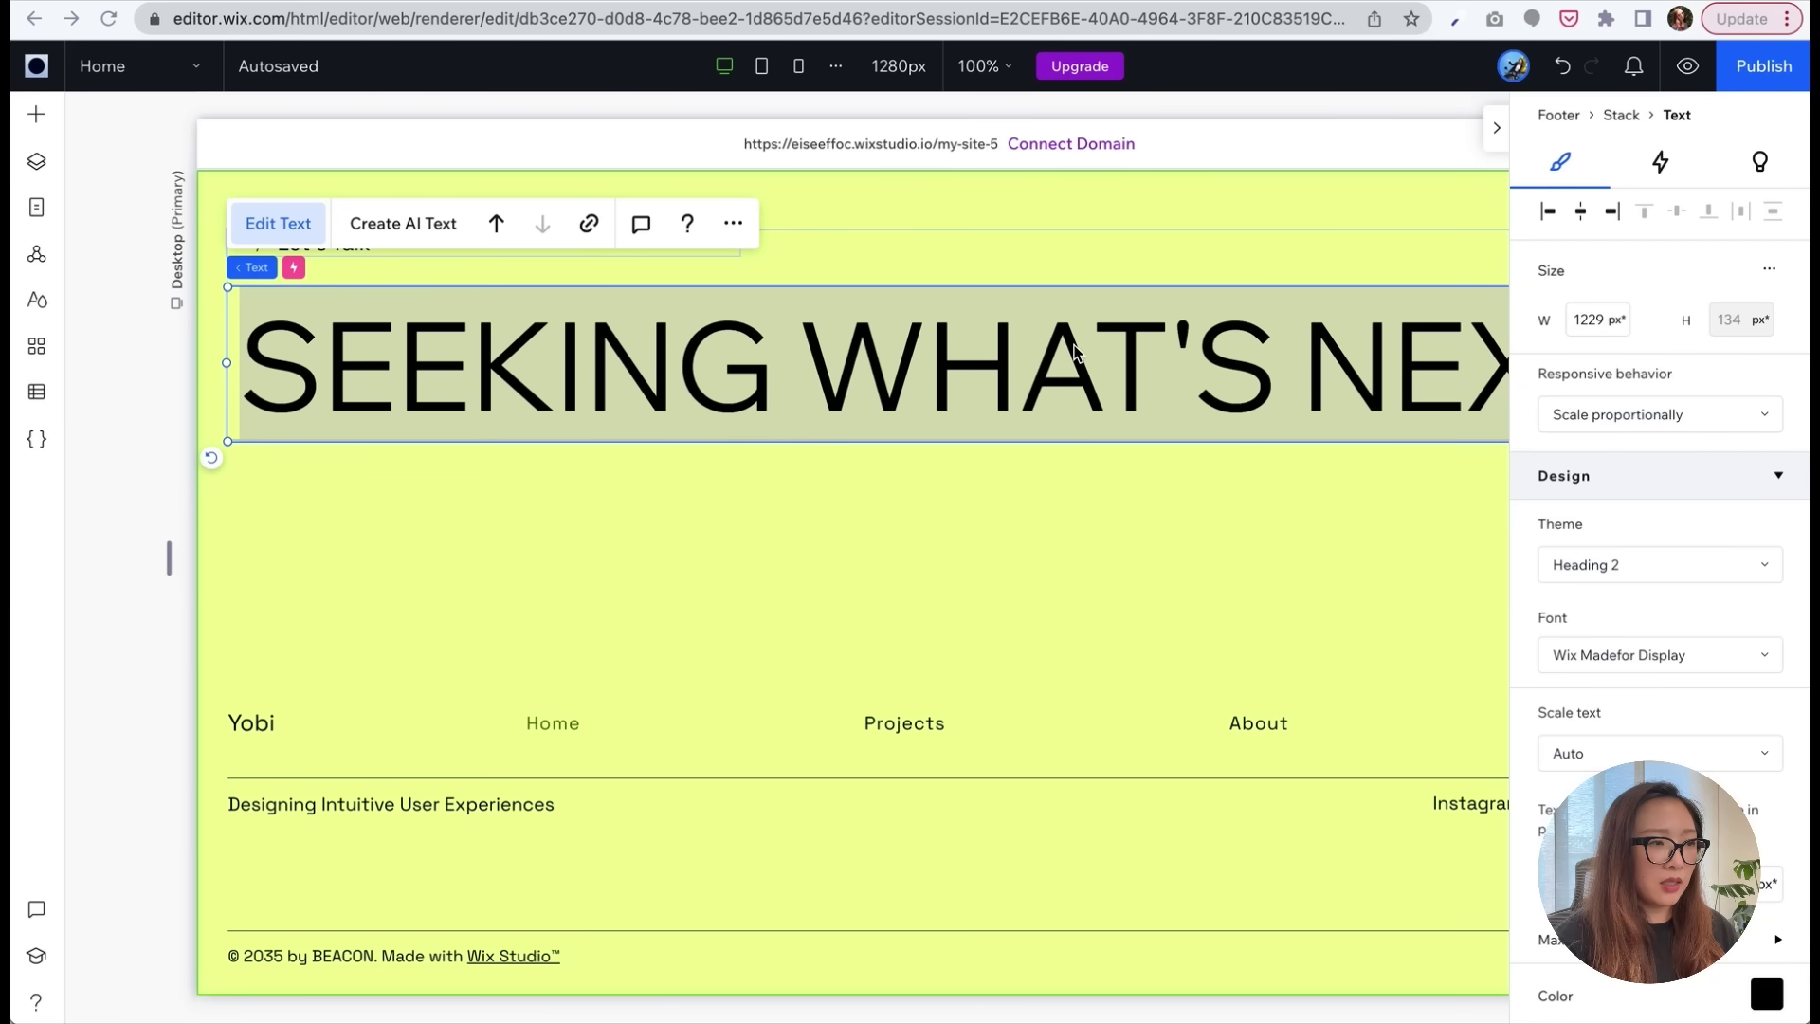
# - Generate an AI title for 'user centered design' and apply 'Designing for Humans: Putting You First'
pyautogui.click(403, 234)
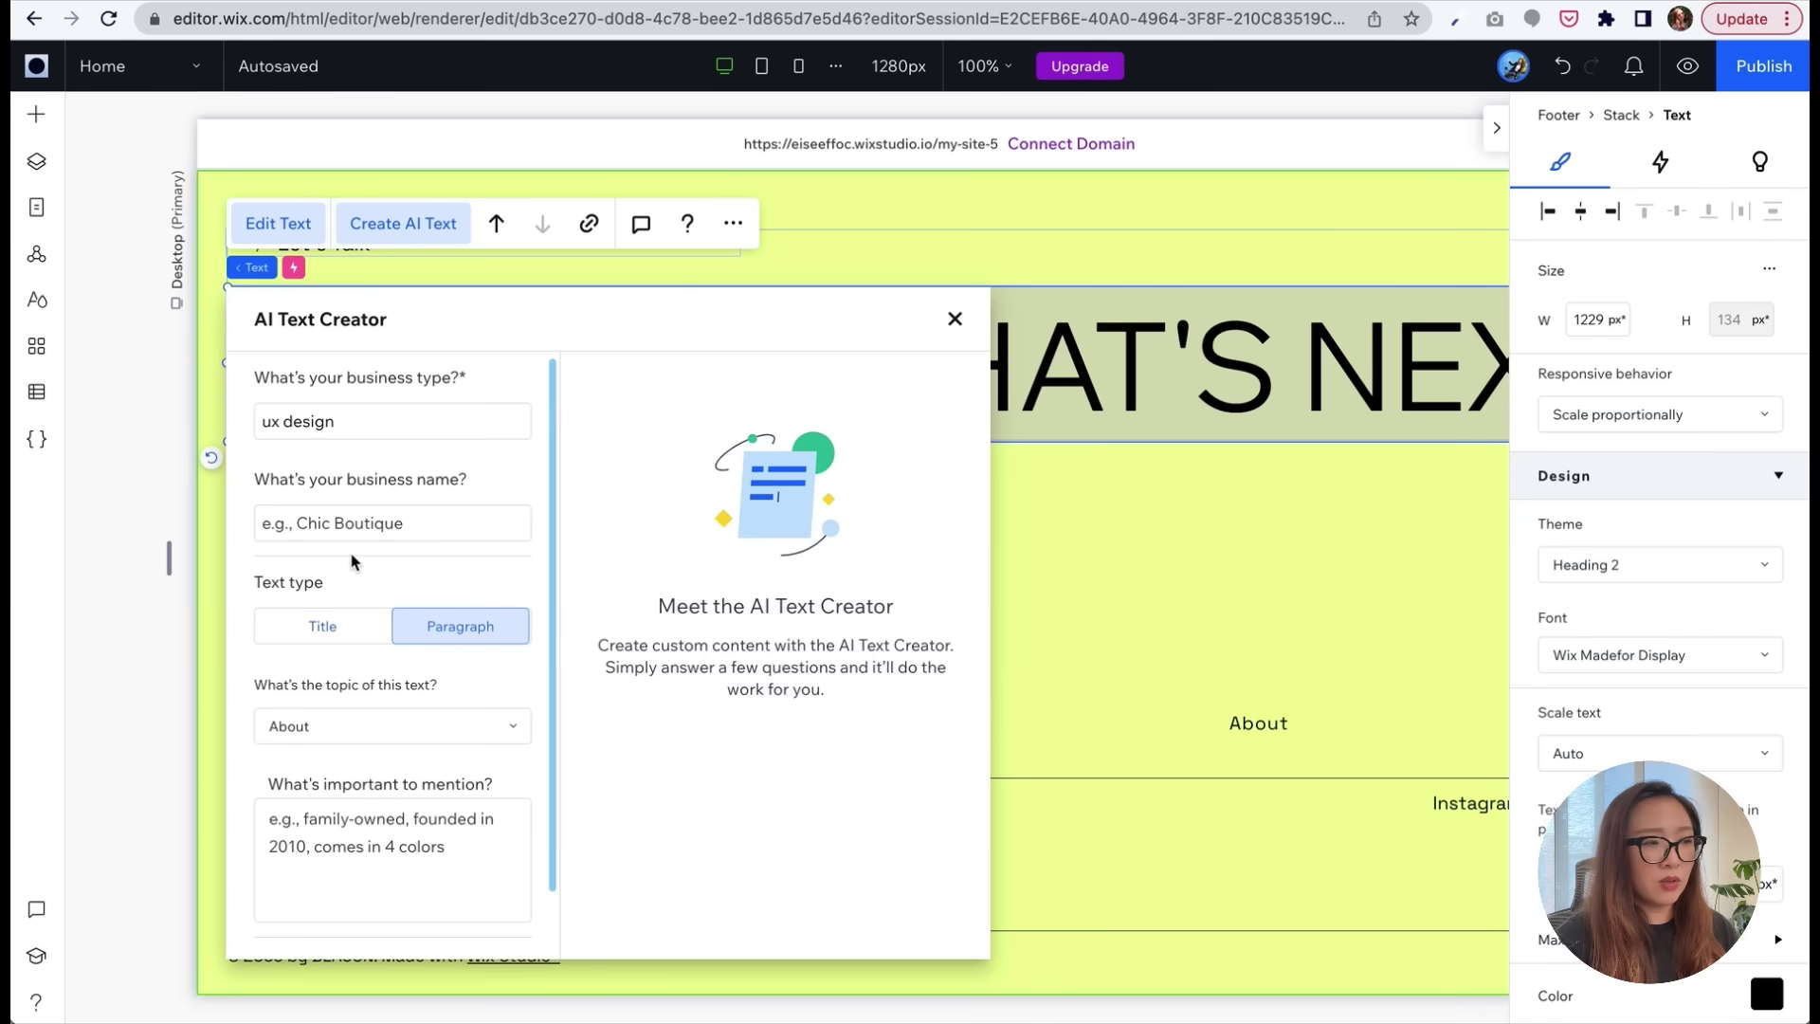
pyautogui.tripleClick(388, 426)
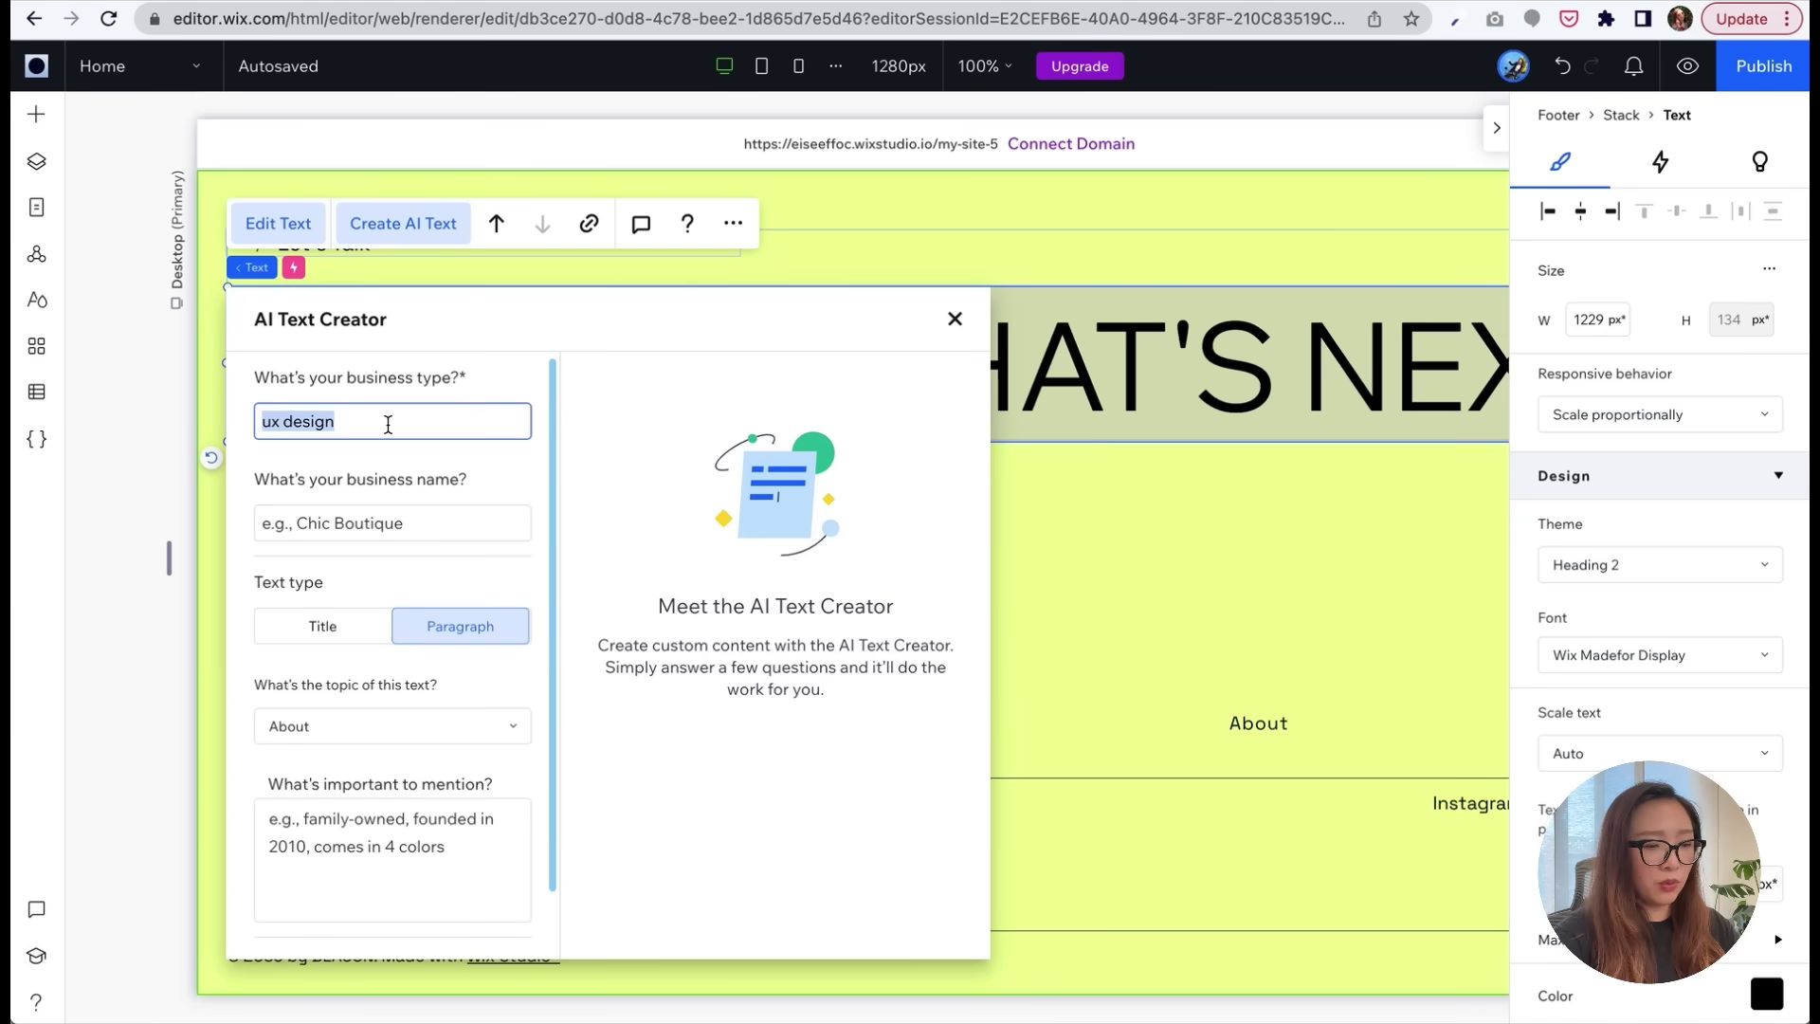
pyautogui.click(389, 423)
pyautogui.tripleClick(387, 420)
pyautogui.write('user centere')
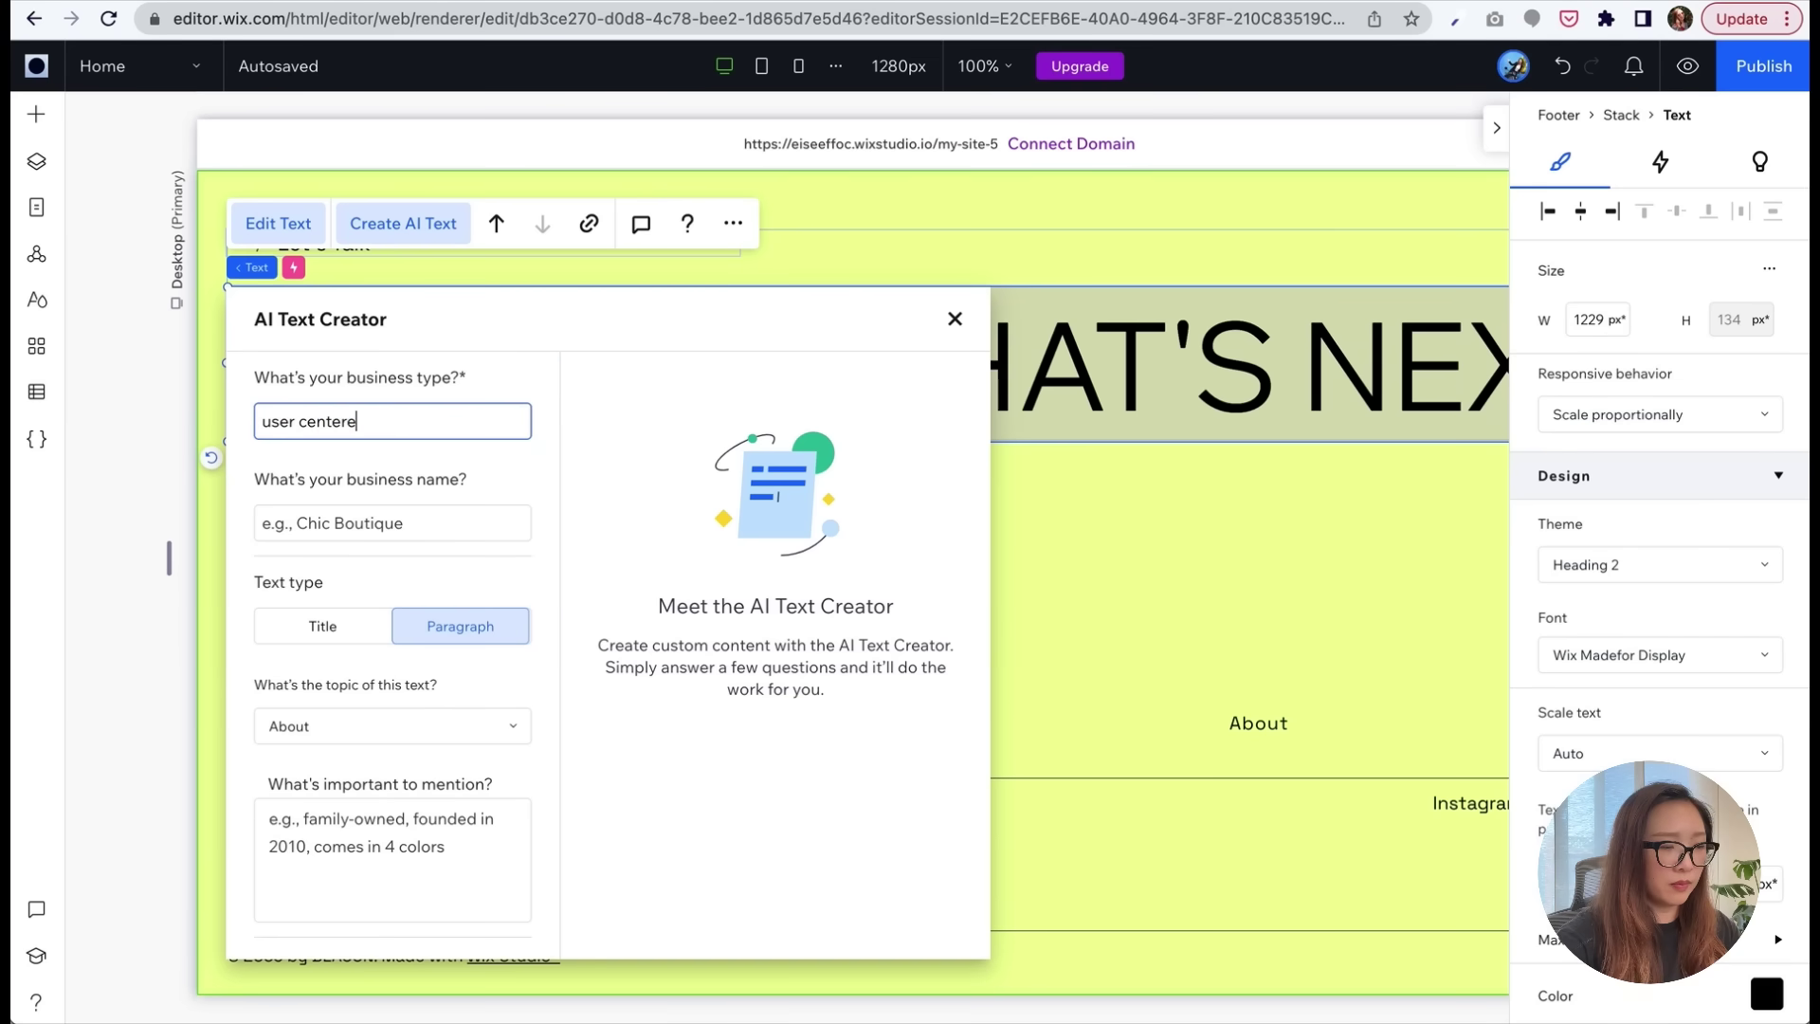
pyautogui.write('d design')
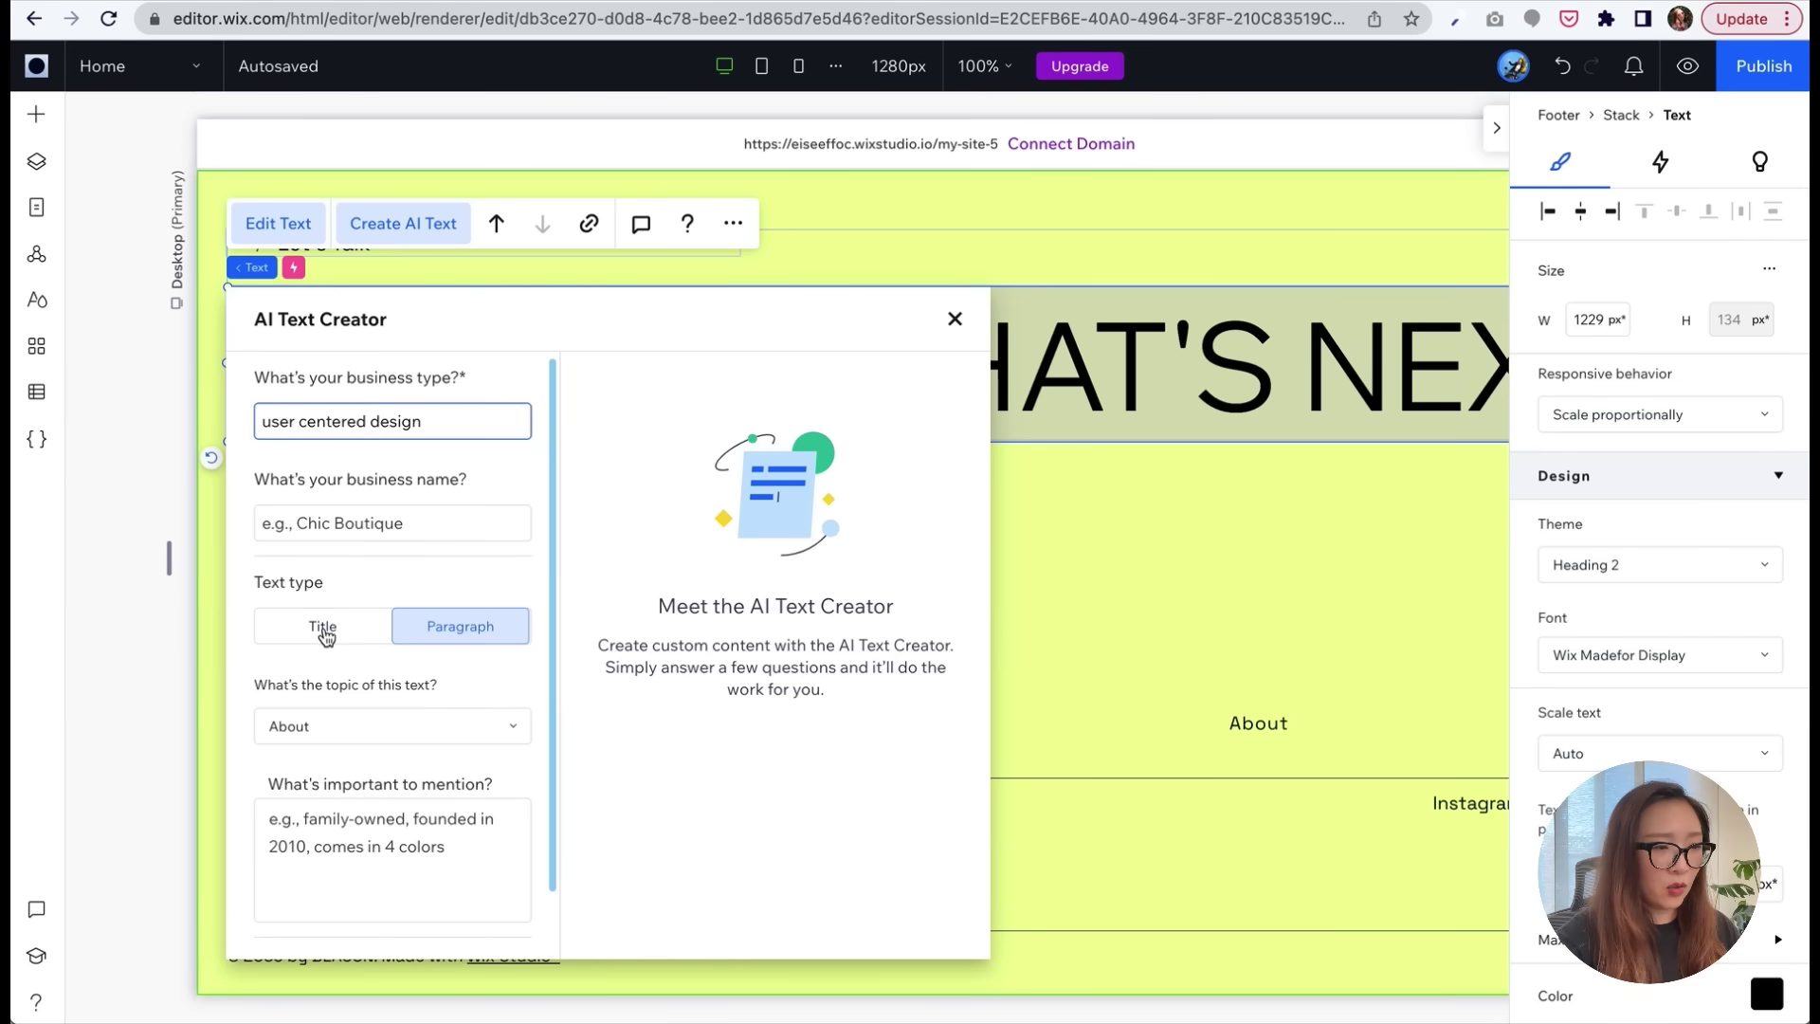
pyautogui.click(324, 630)
pyautogui.click(394, 813)
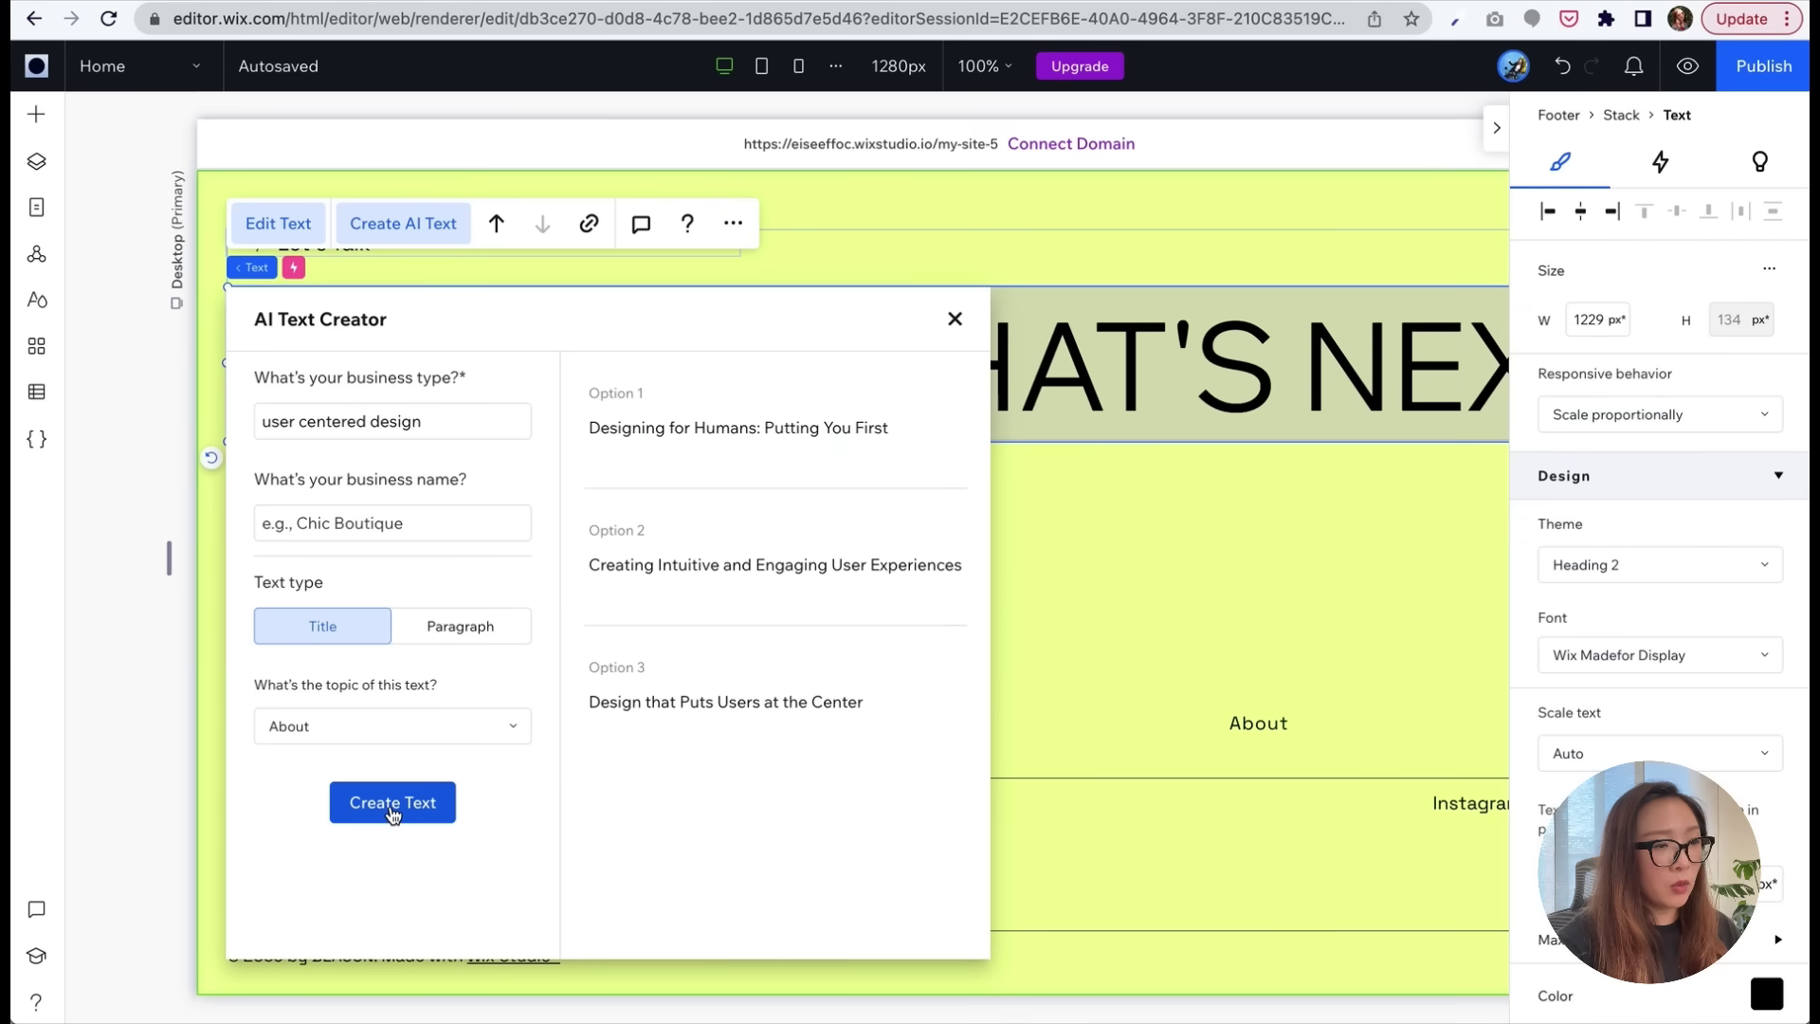
pyautogui.moveTo(768, 447)
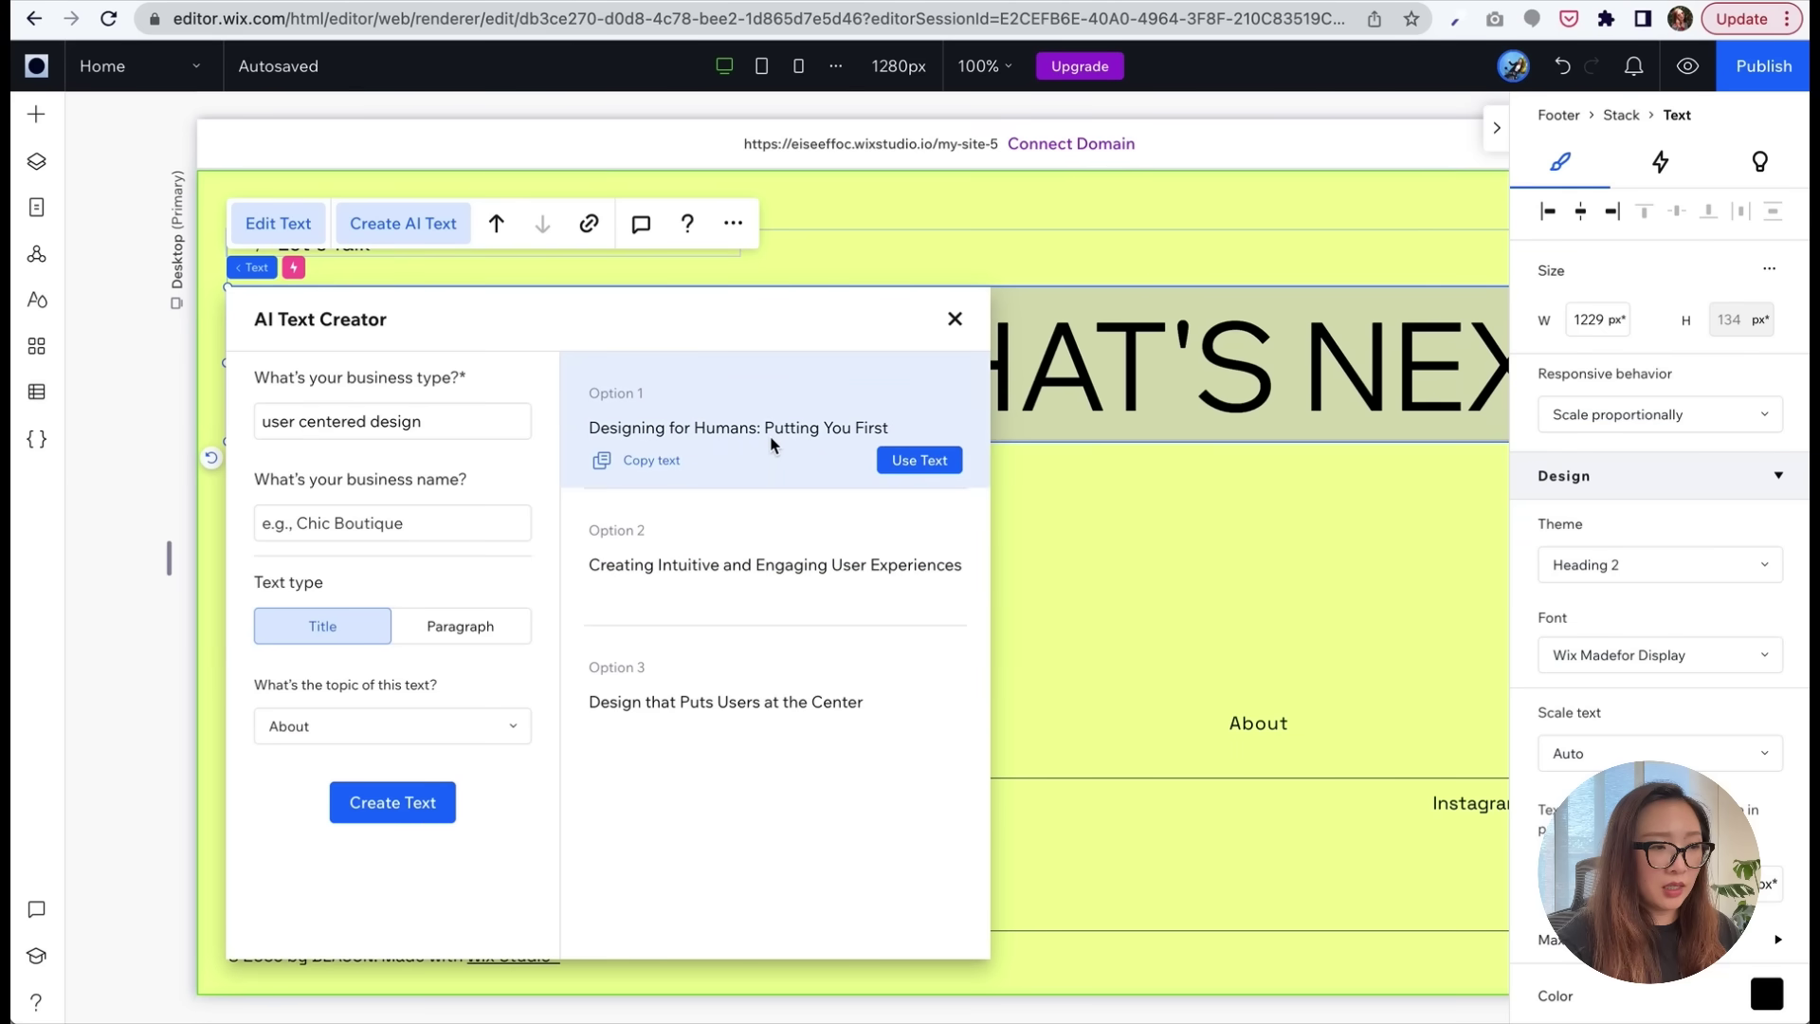
pyautogui.click(901, 459)
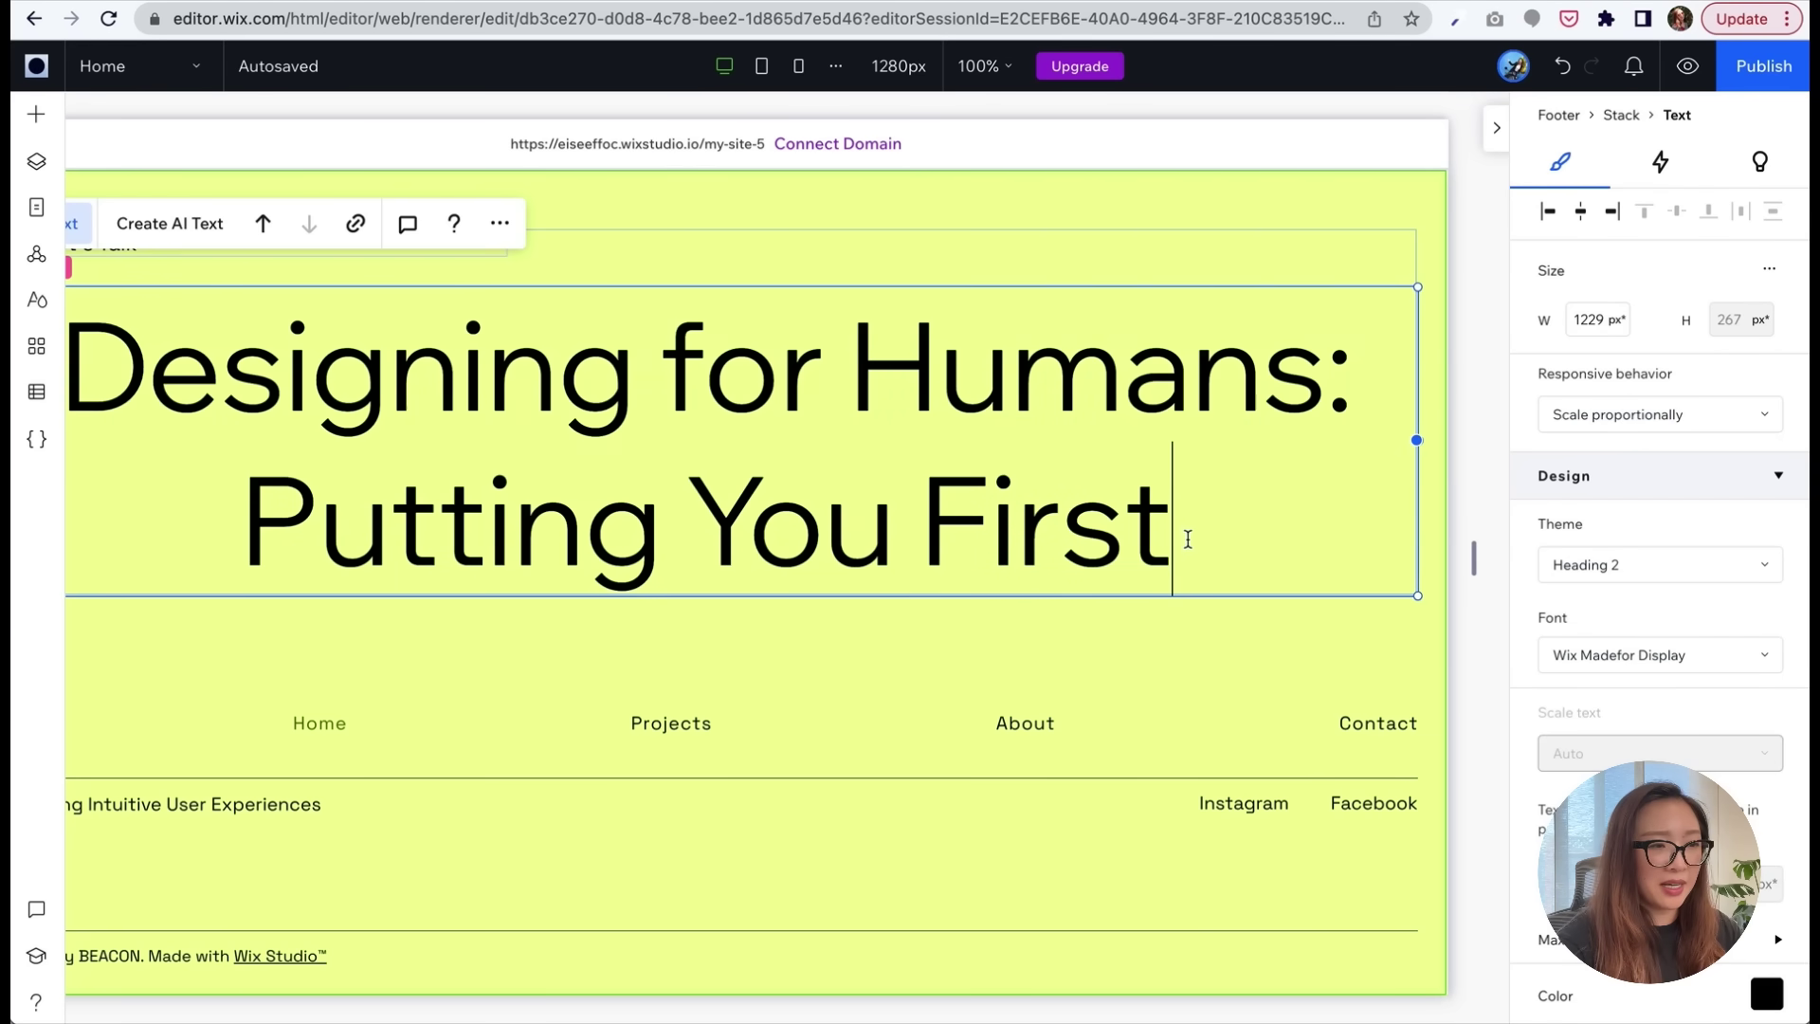
# - Reduce the footer heading's font size from 106 to 64 px
pyautogui.hotkey('ctrl', 'a')
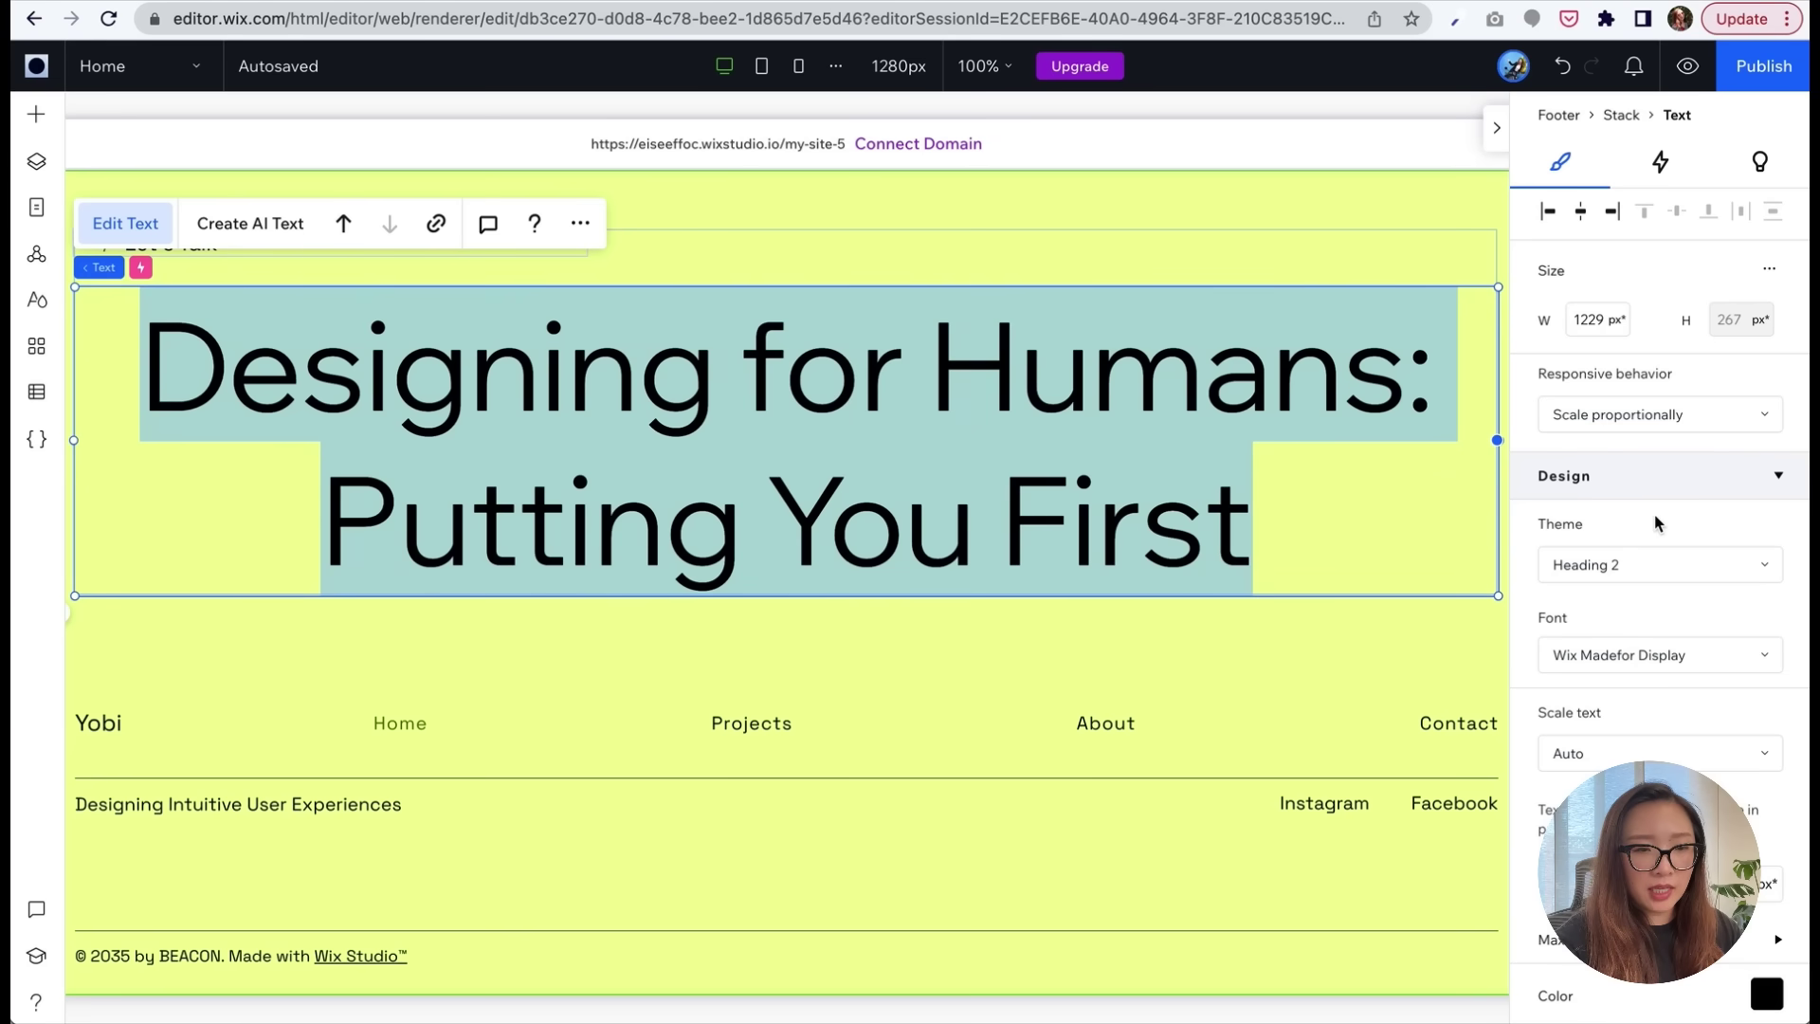
pyautogui.scroll(-5, 1696, 556)
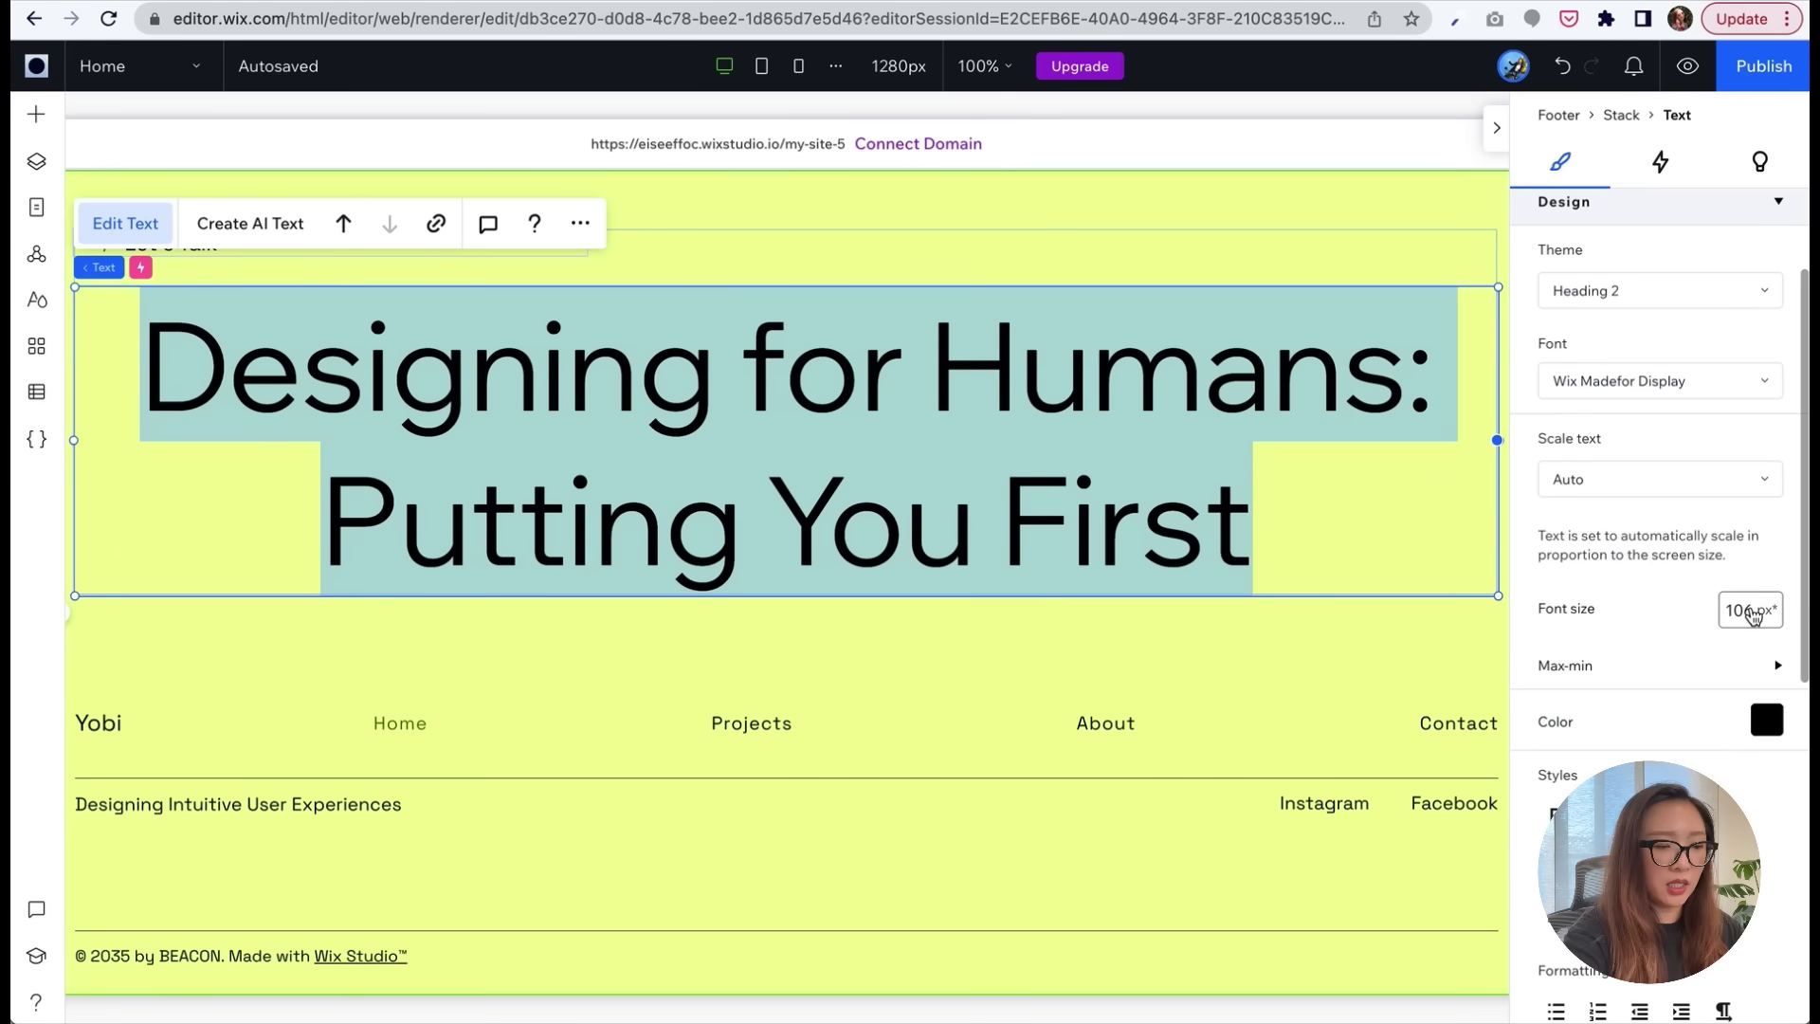
pyautogui.click(1752, 608)
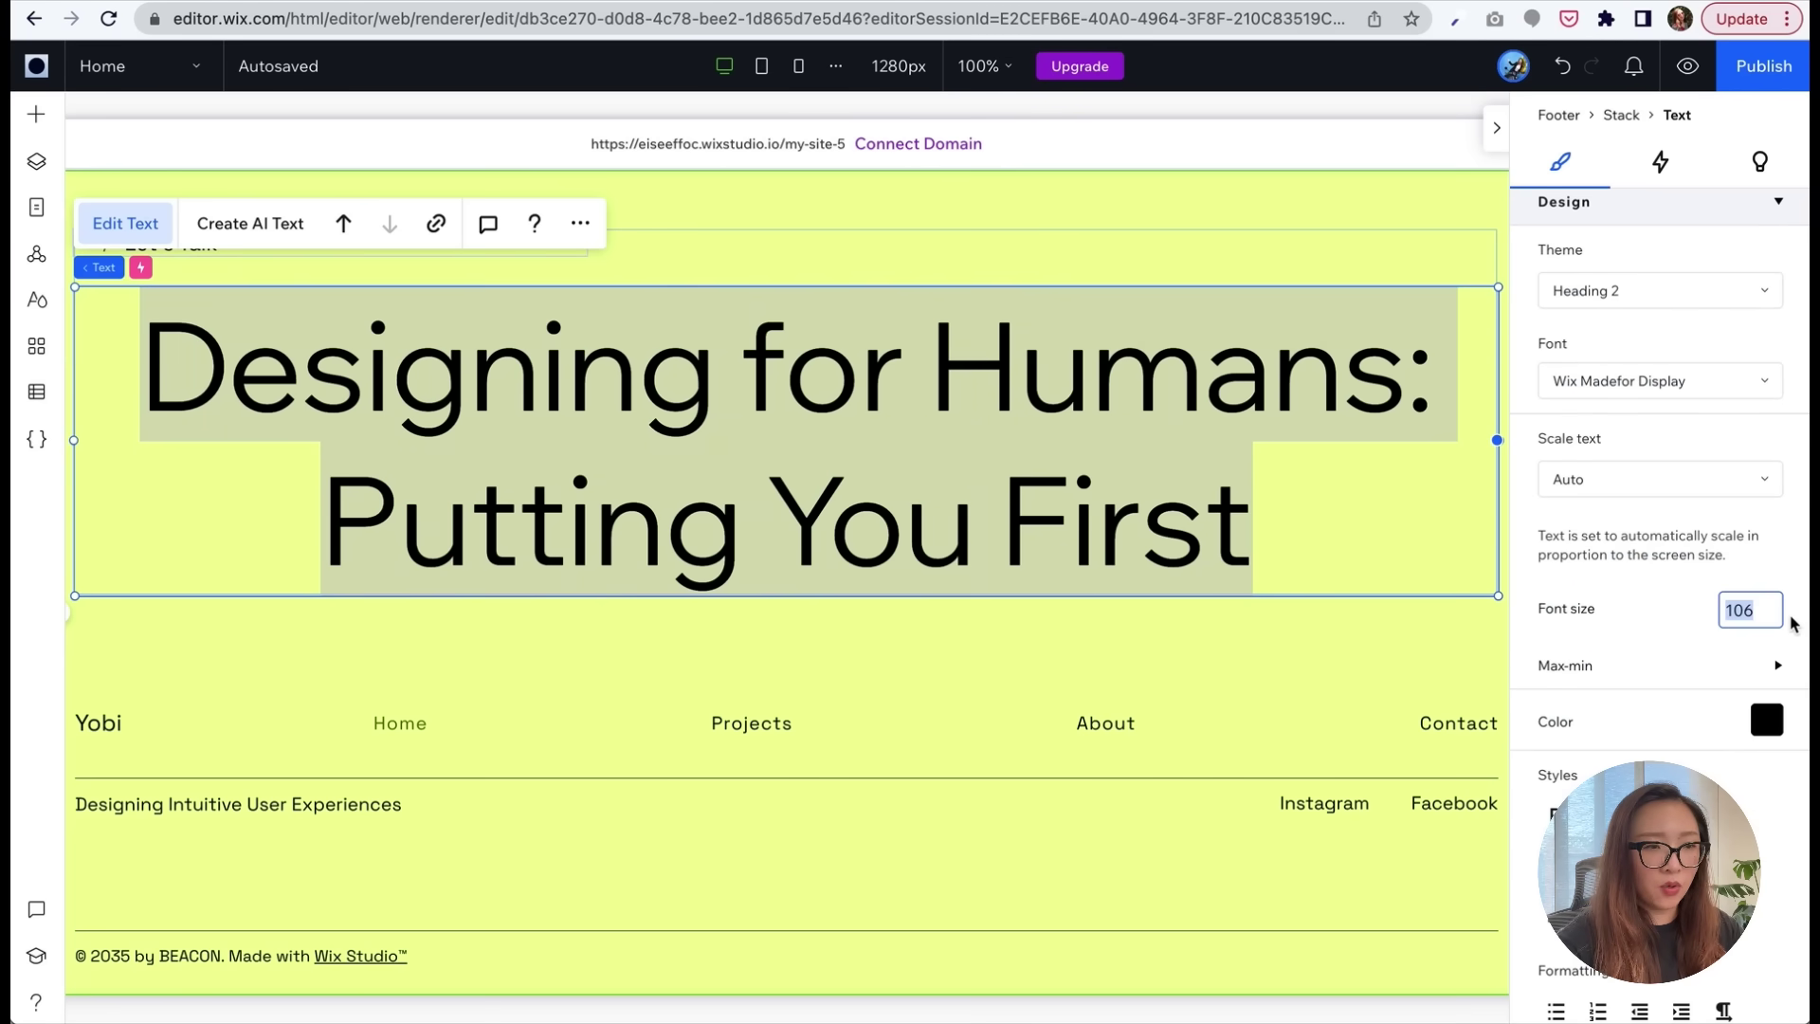
pyautogui.write('64')
pyautogui.press('Return')
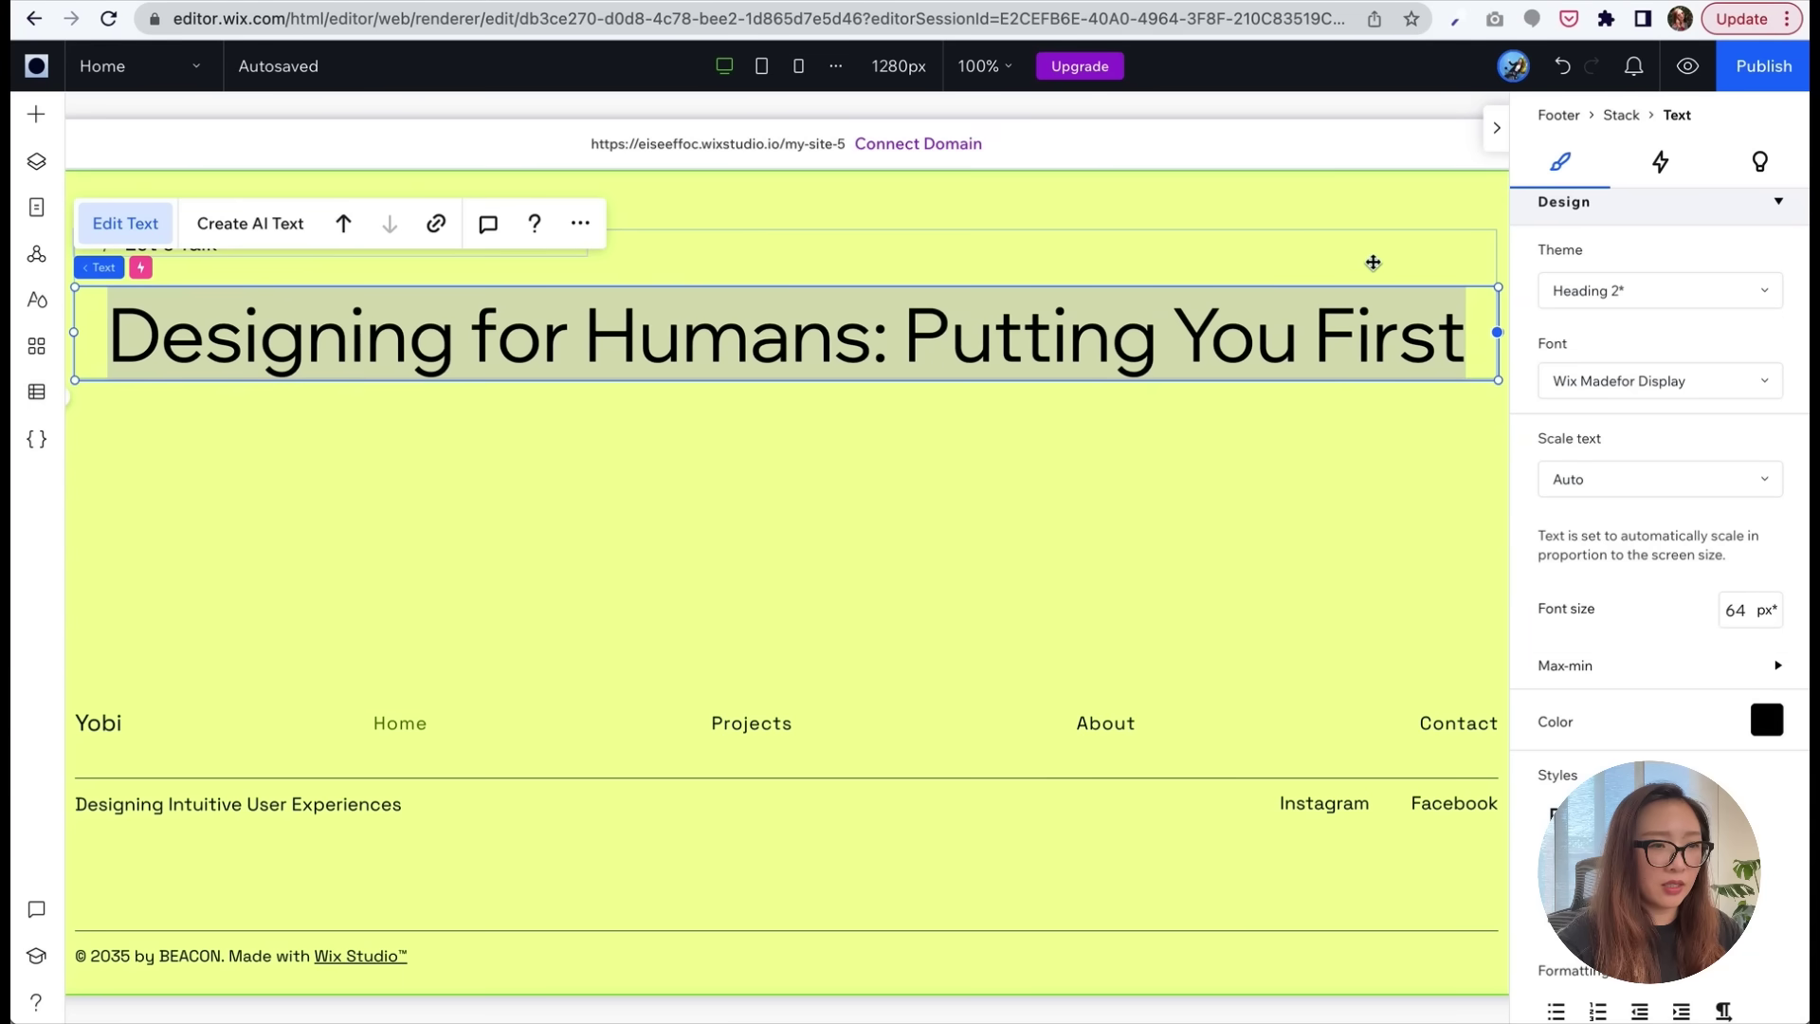
pyautogui.click(1402, 215)
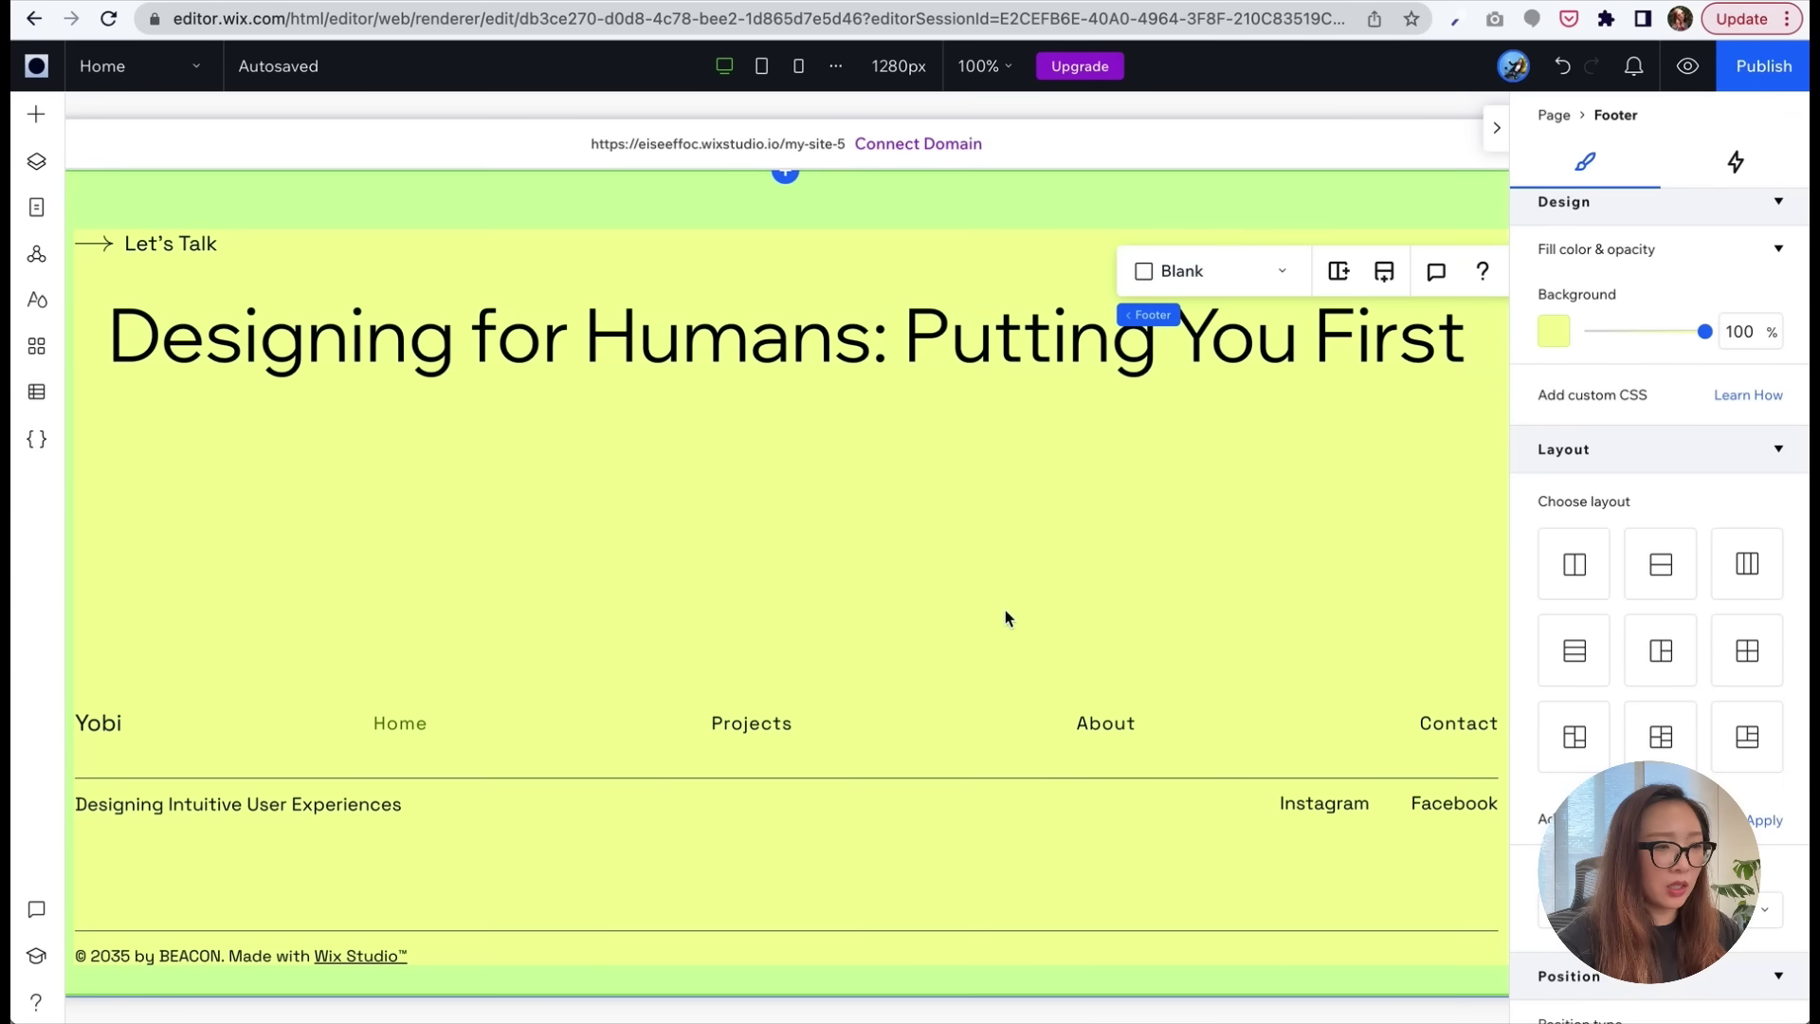
pyautogui.scroll(15, 1004, 610)
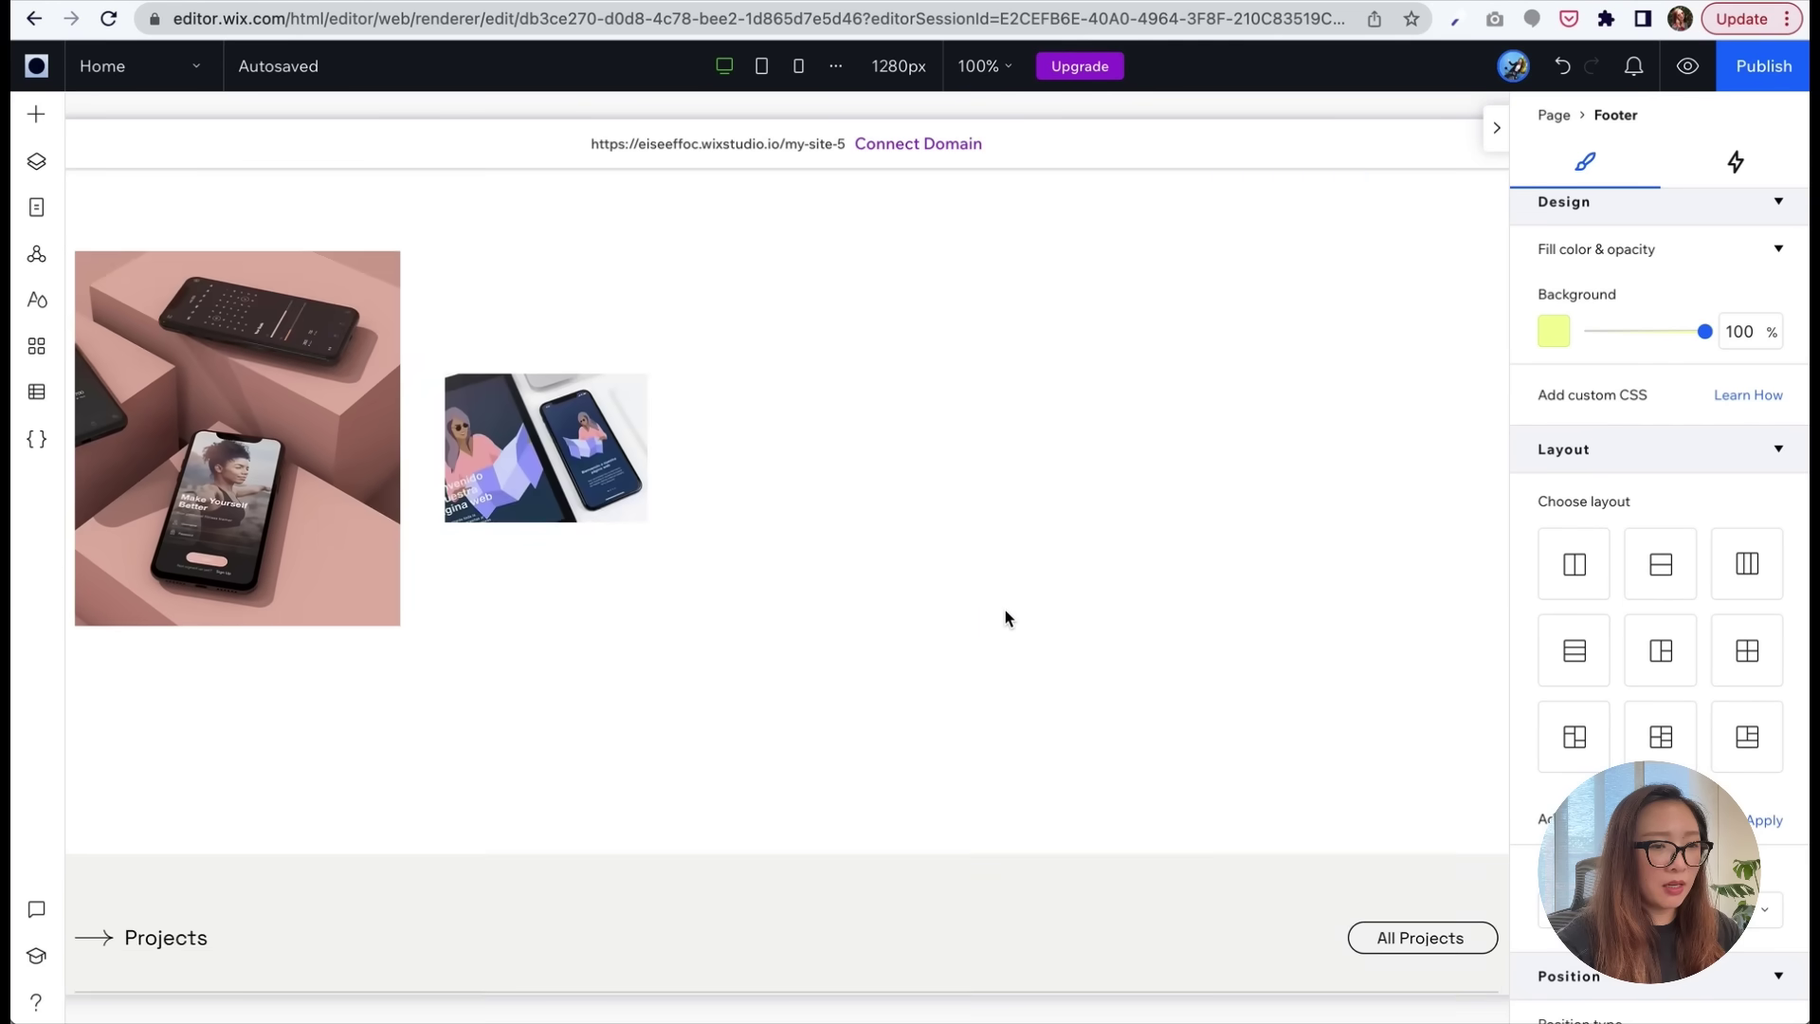
pyautogui.scroll(10, 1004, 610)
pyautogui.scroll(-10, 1005, 610)
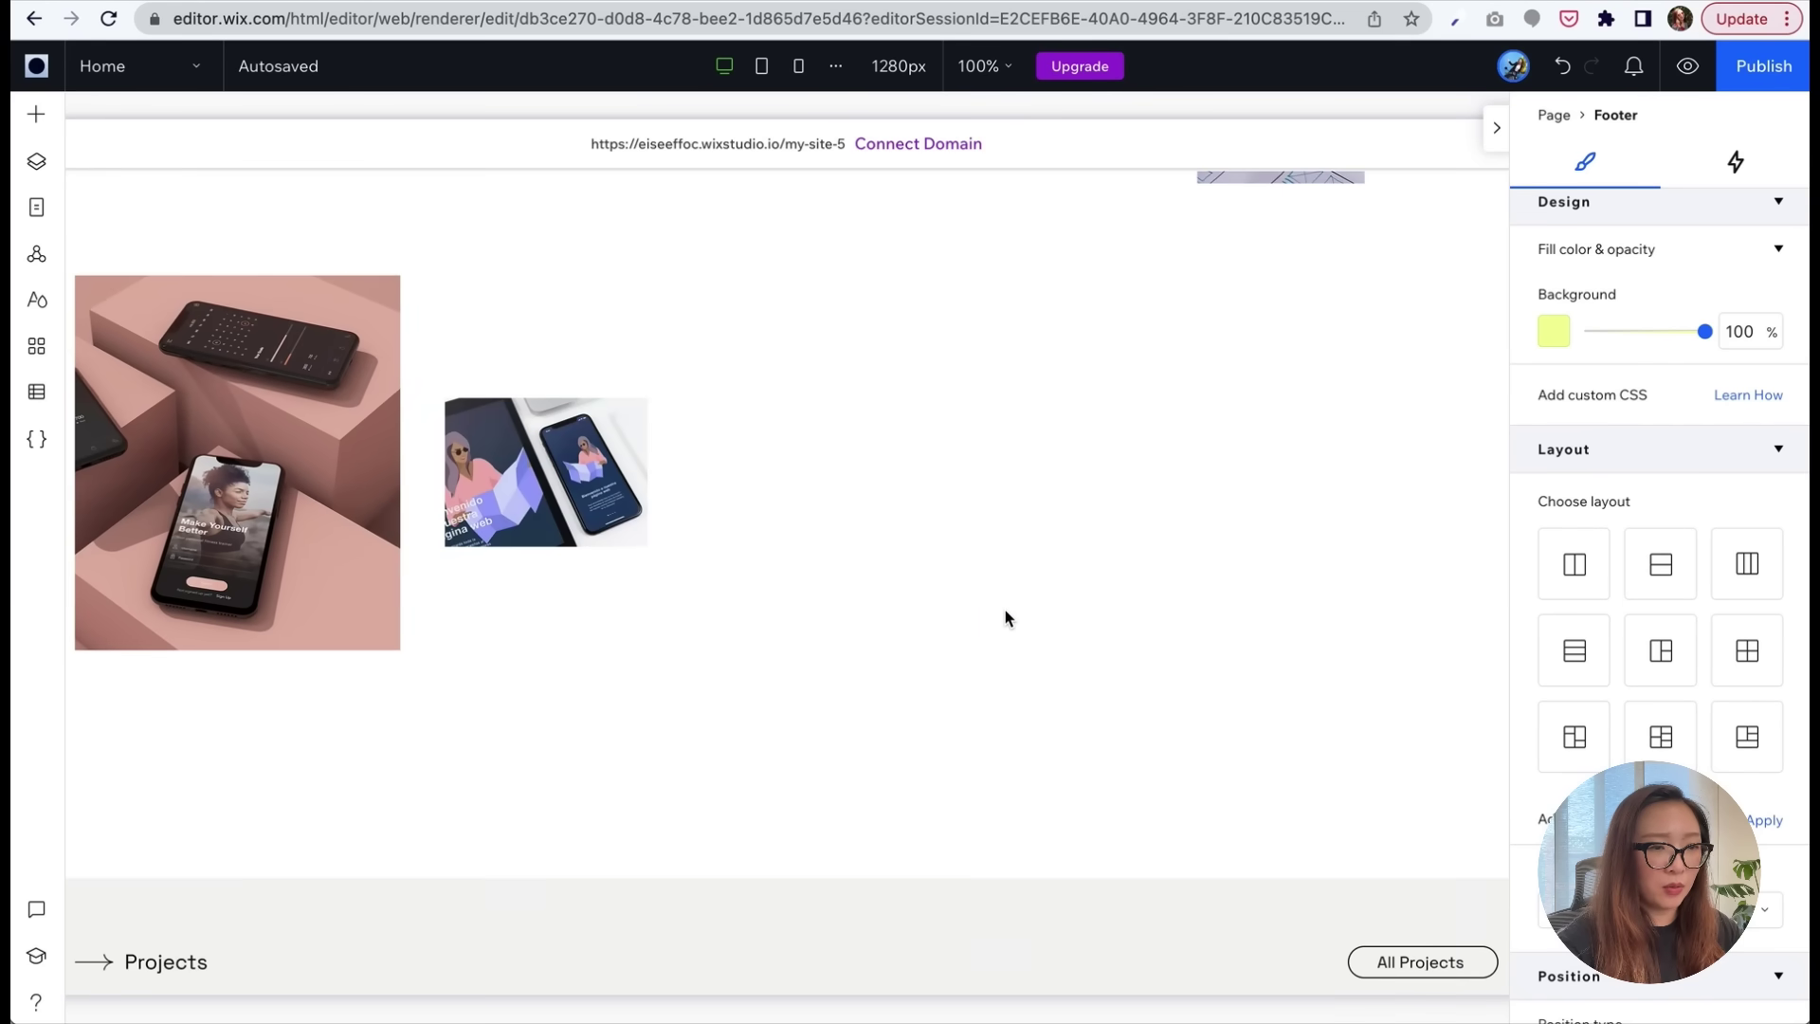
pyautogui.scroll(-15, 1006, 618)
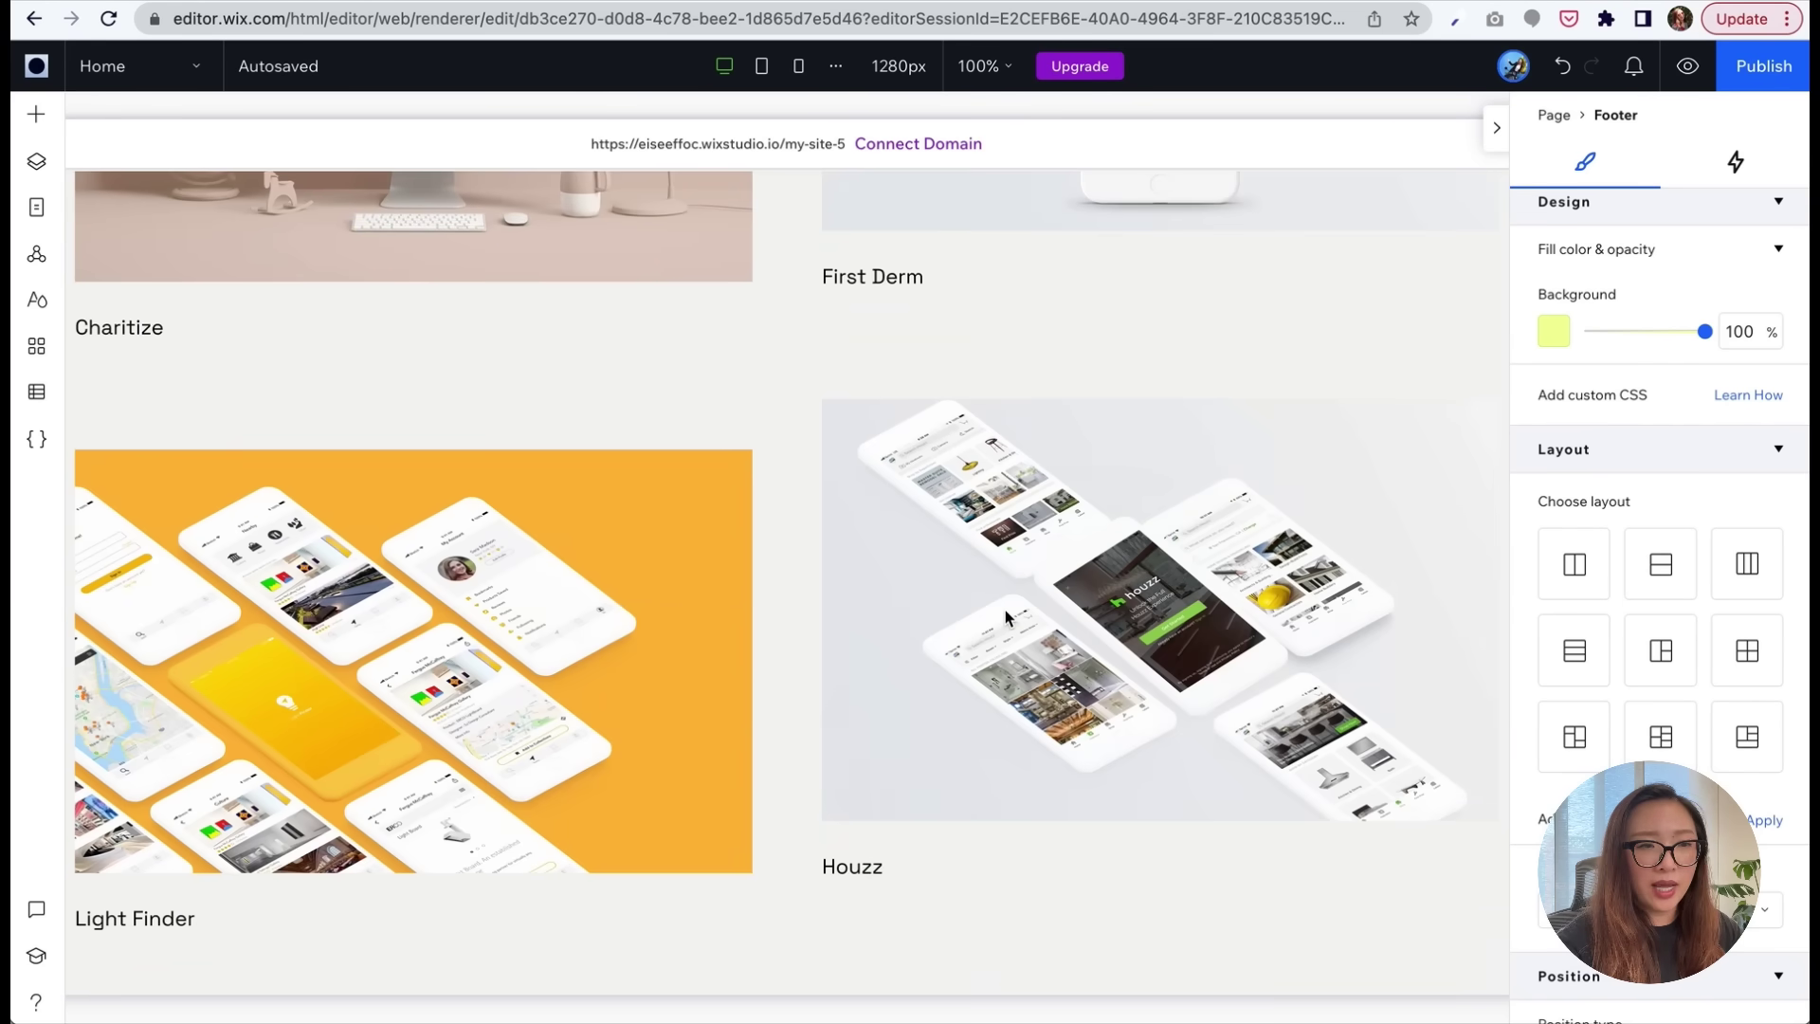
pyautogui.scroll(-5, 1005, 613)
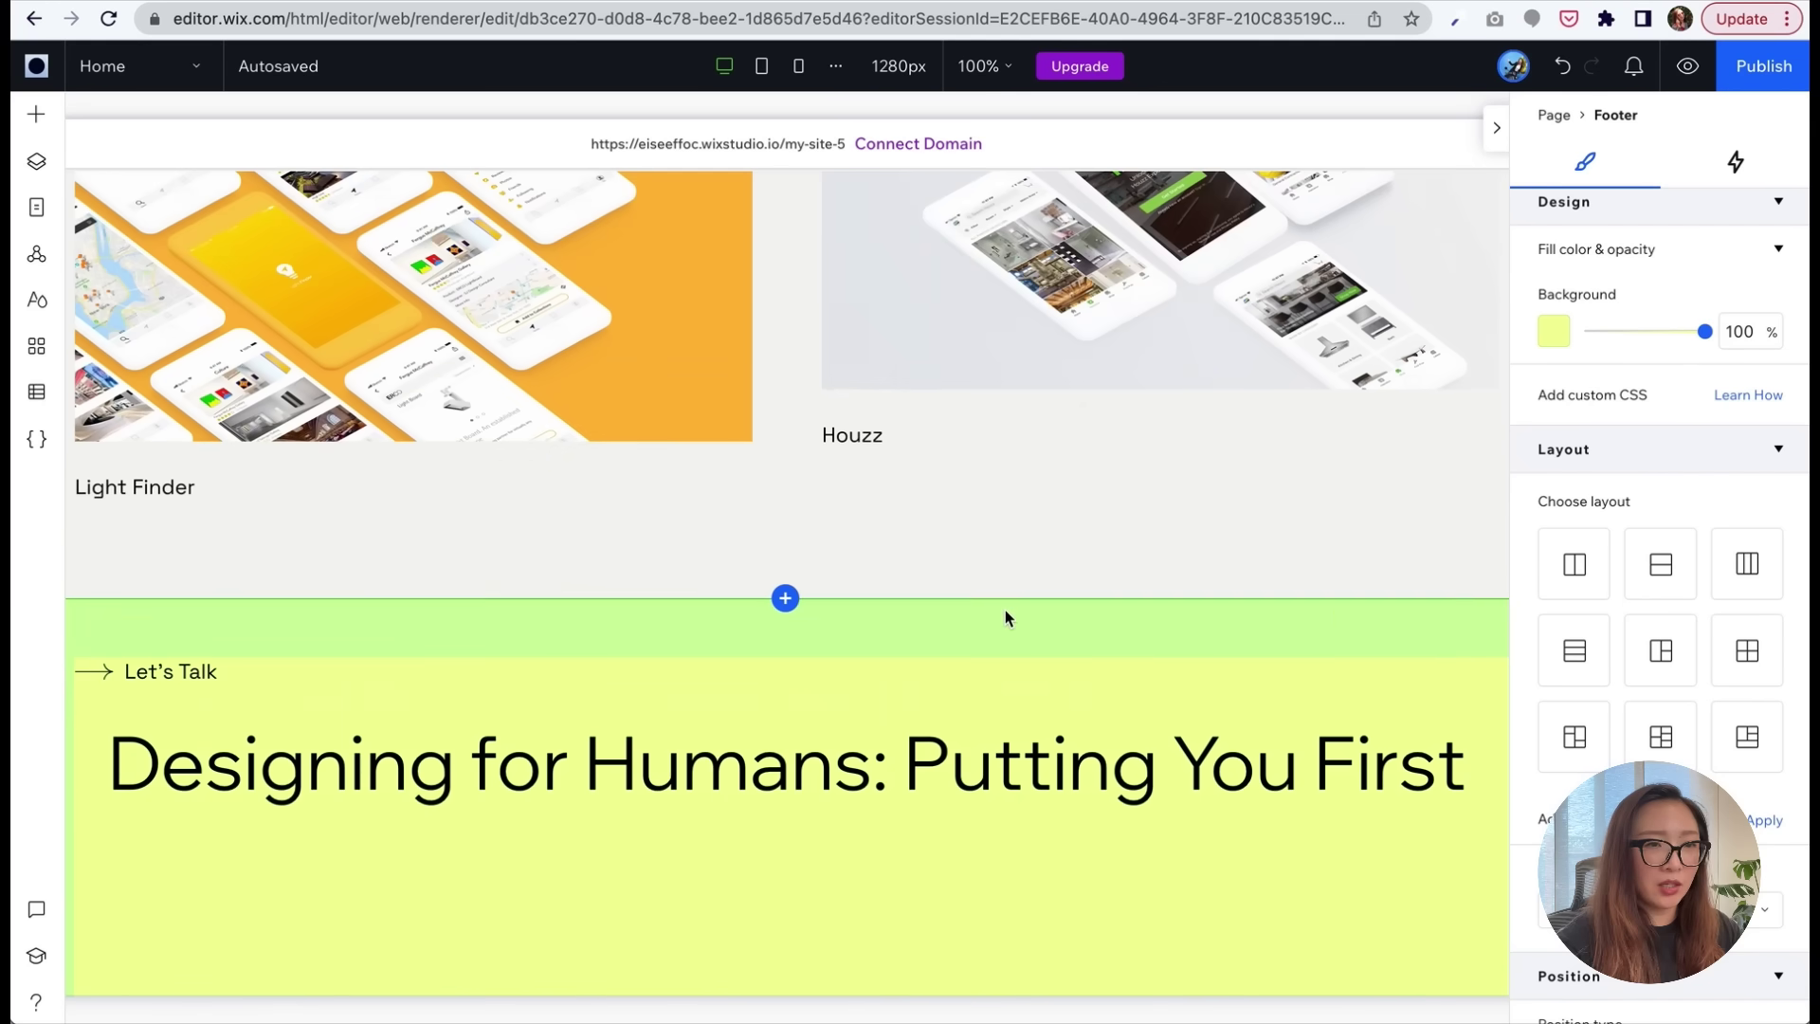
# - Publish the site to the free address ending in yobi321testing and view it live
pyautogui.click(1764, 66)
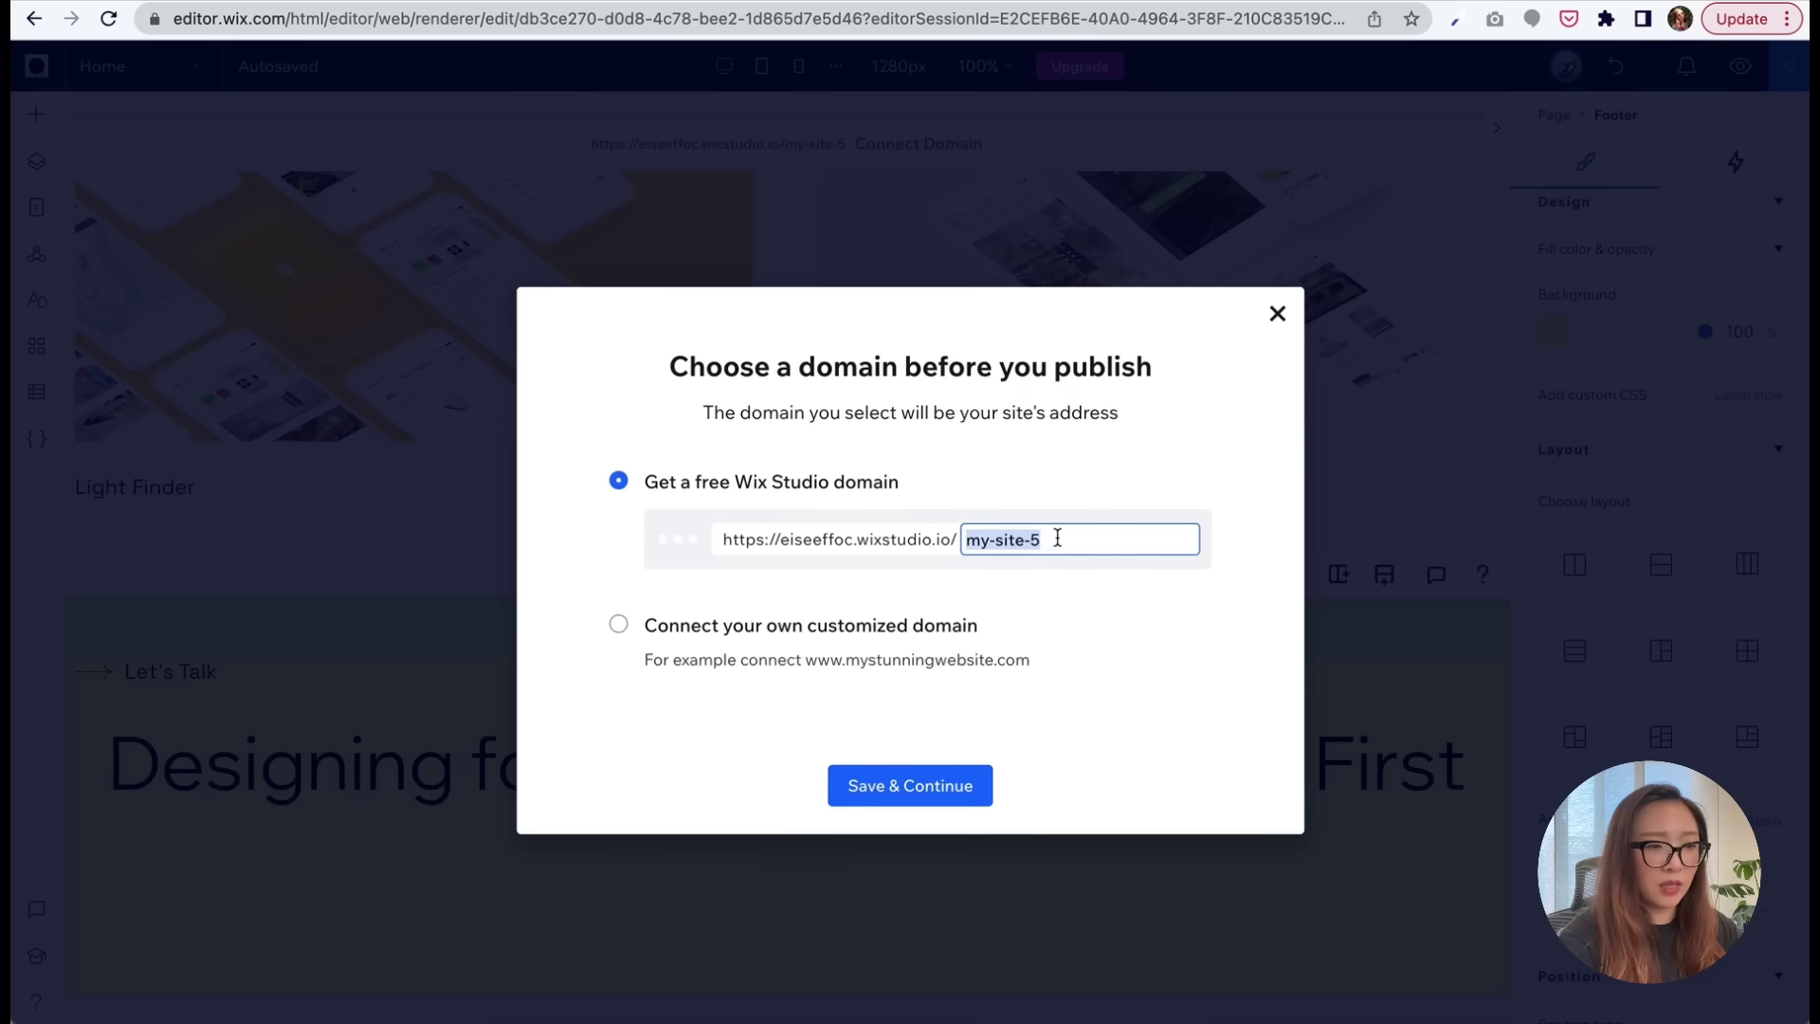
pyautogui.write('yo')
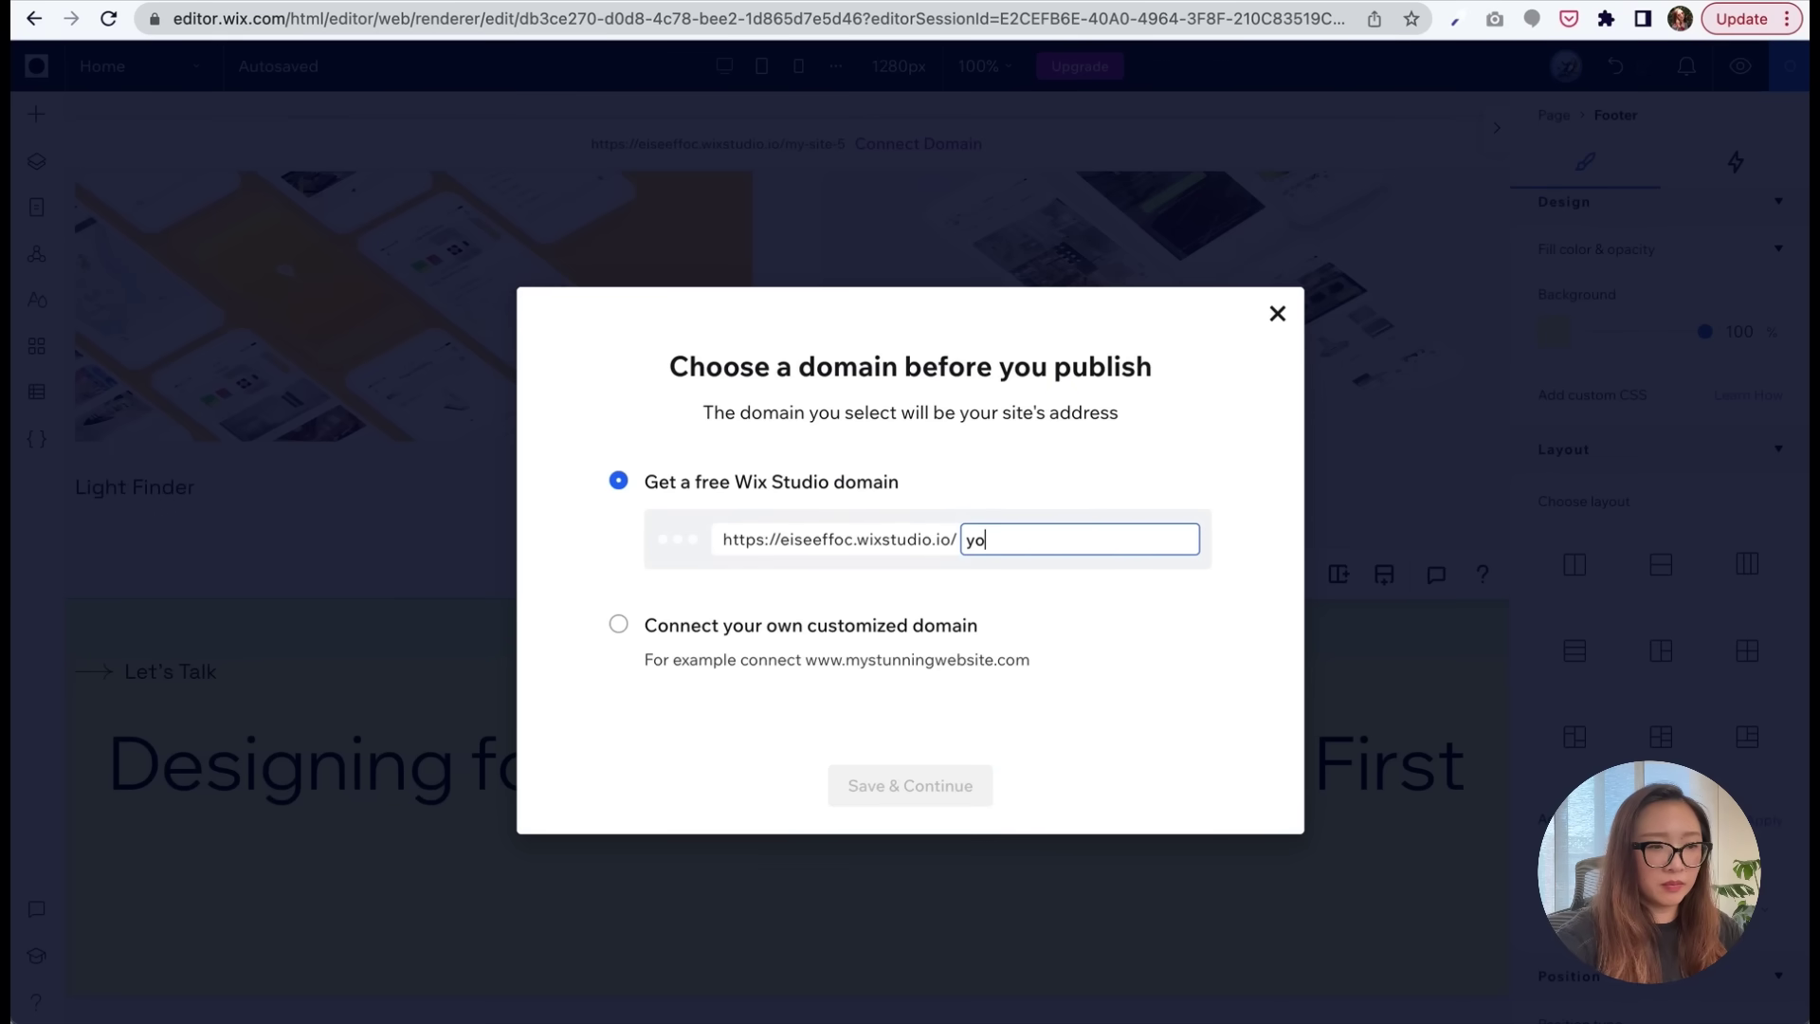
pyautogui.write('bi321test')
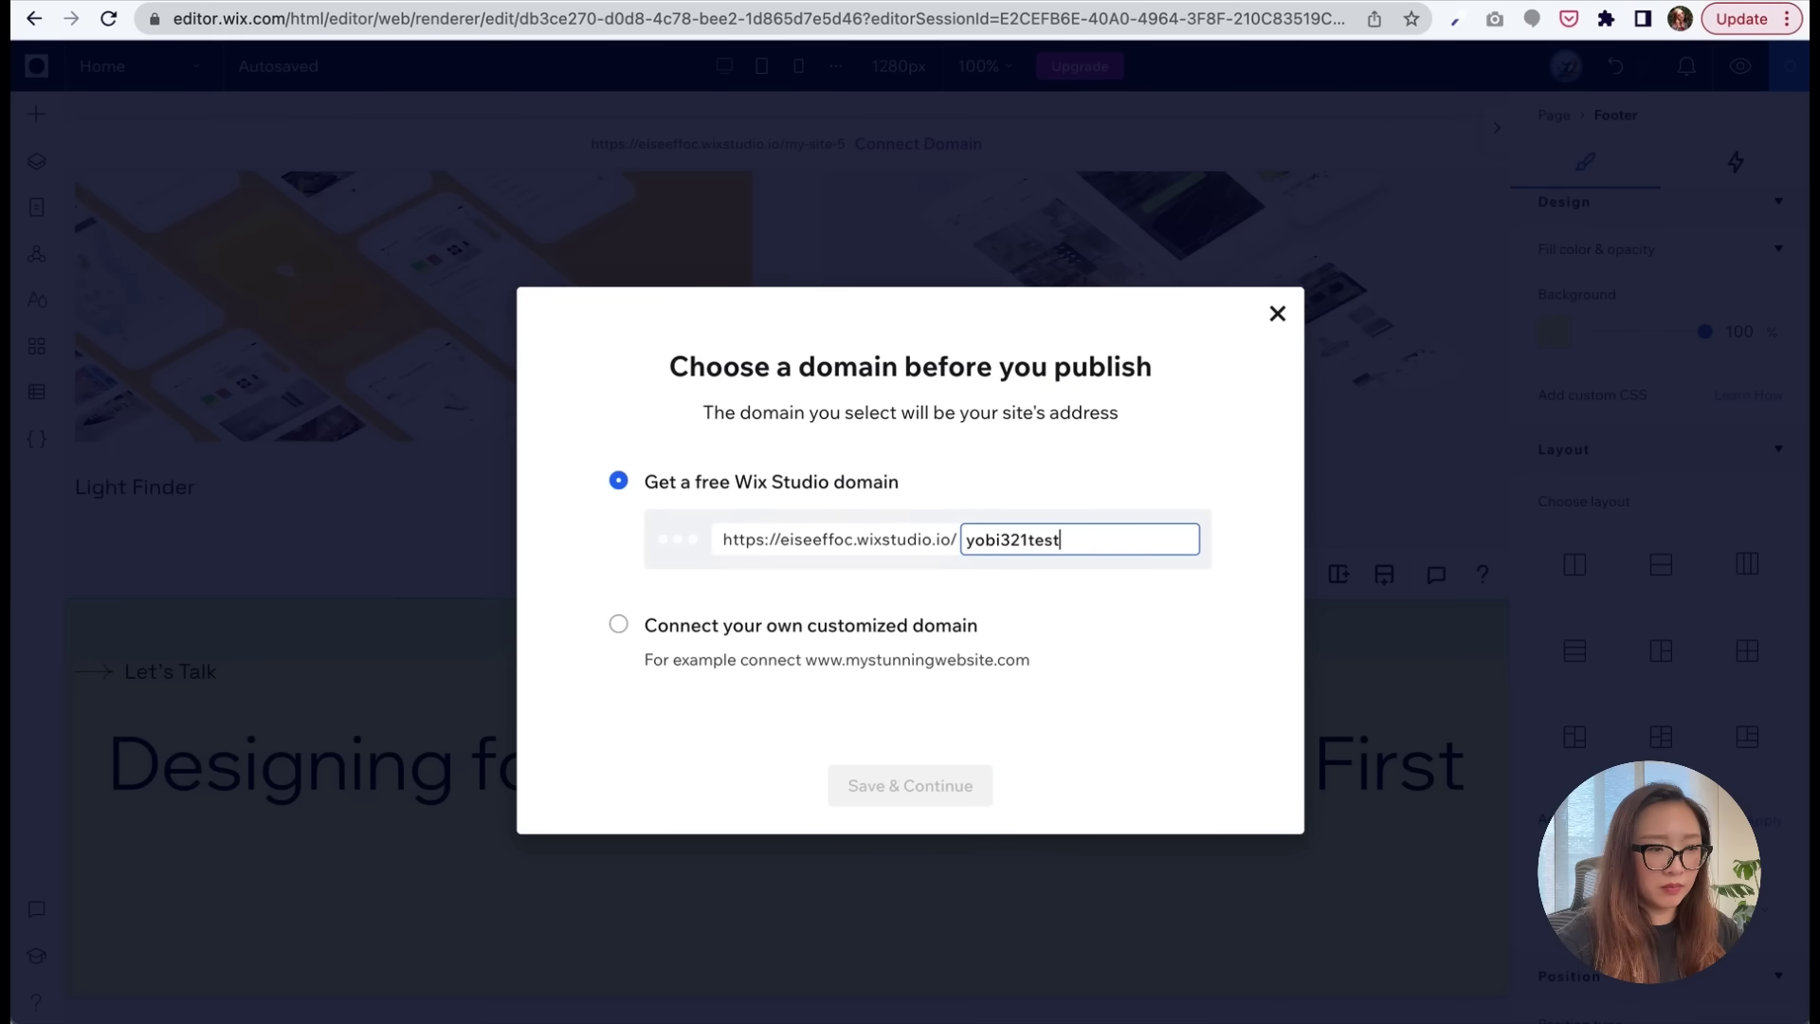
pyautogui.write('ing')
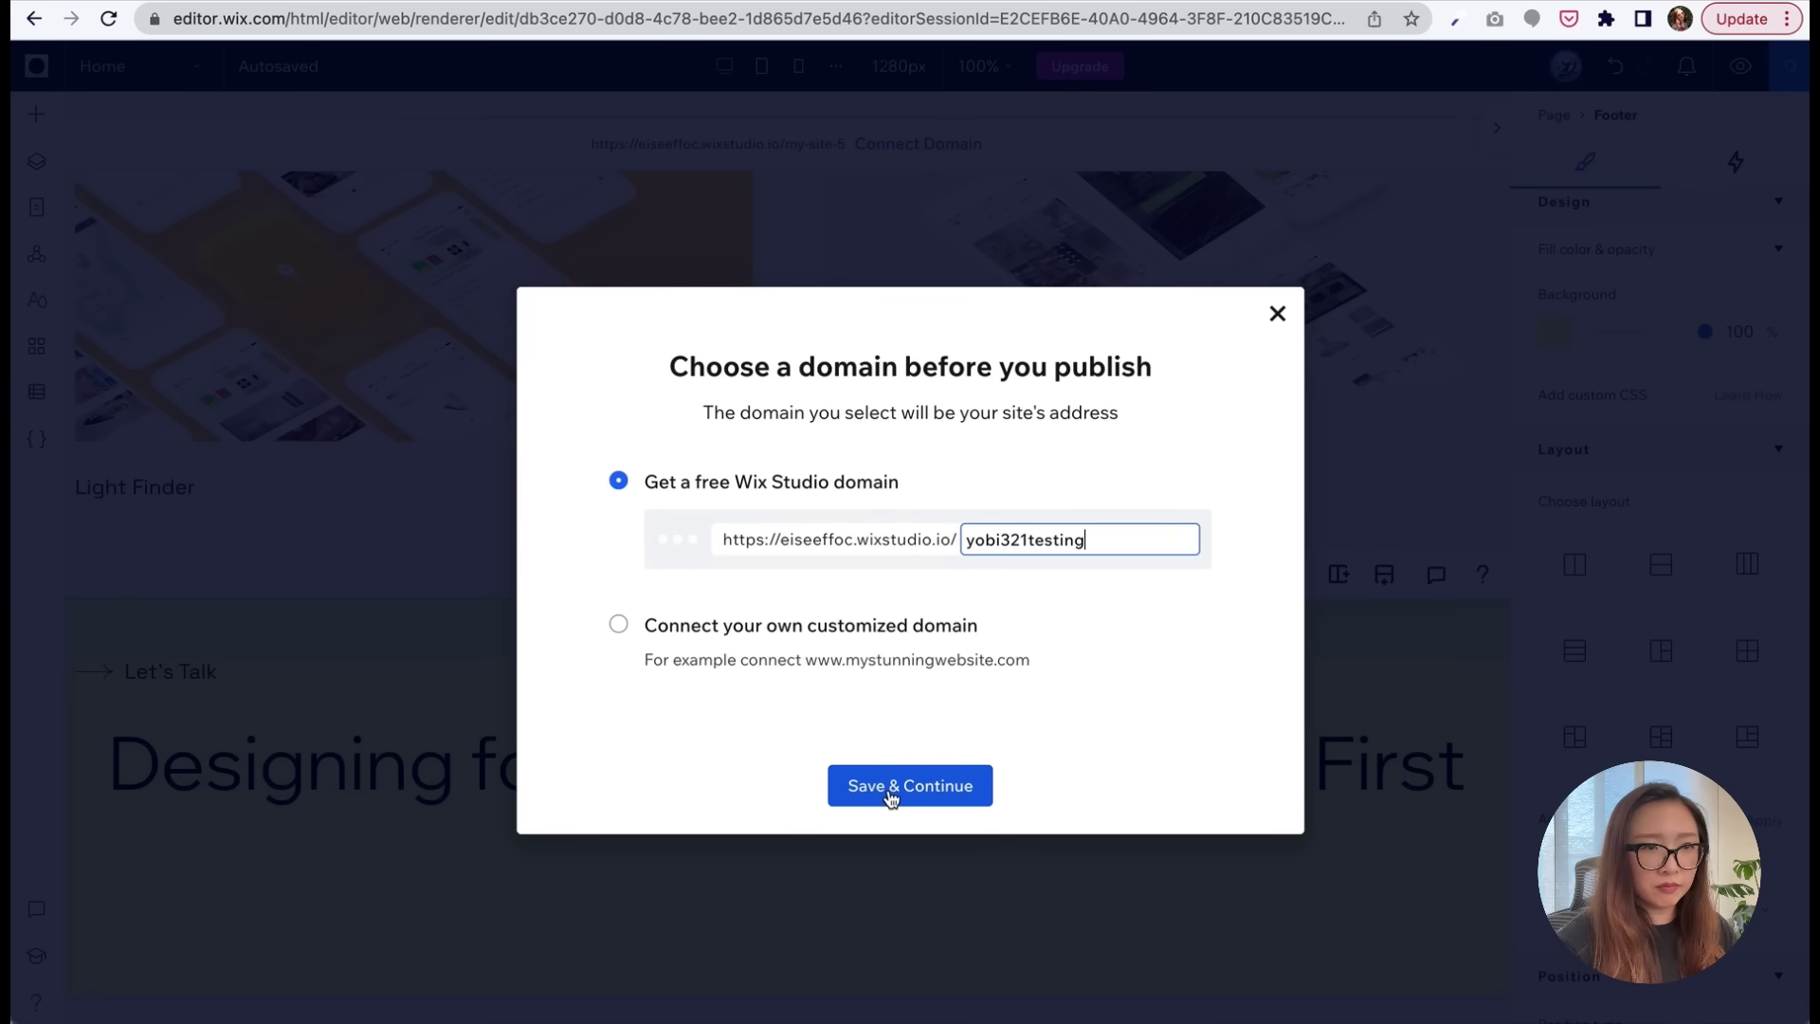
pyautogui.click(891, 786)
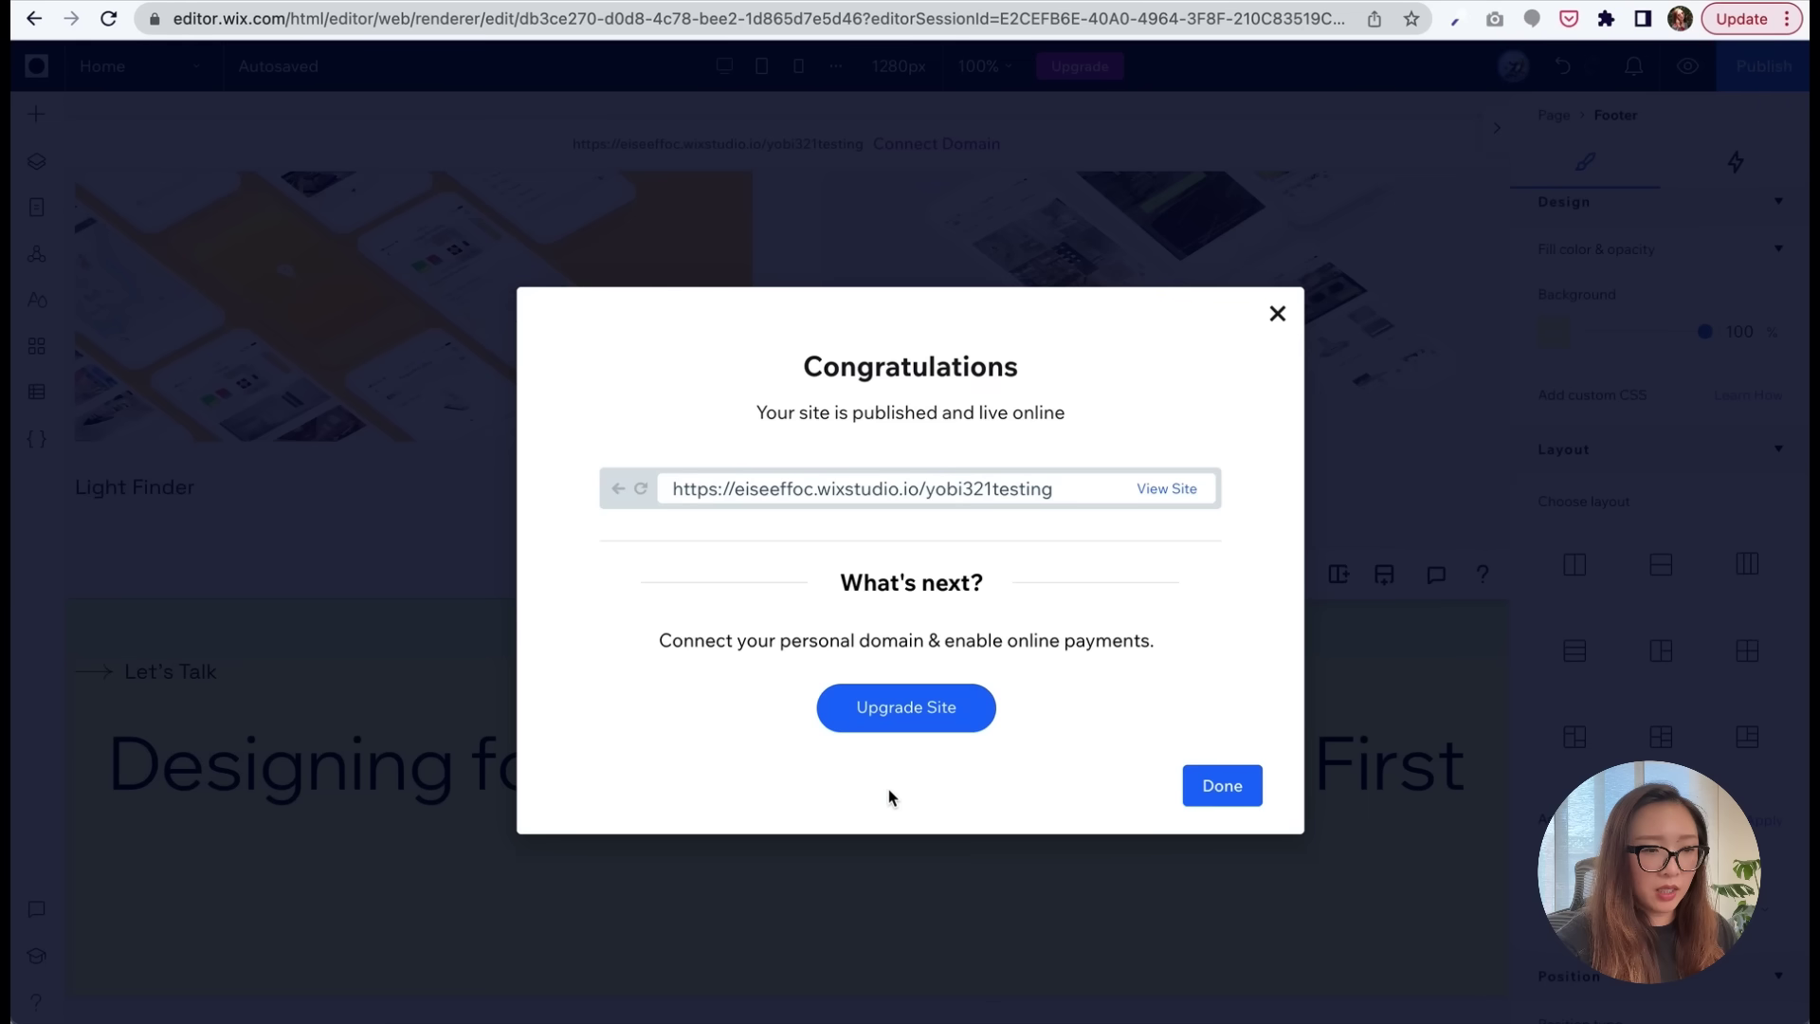
pyautogui.click(1179, 491)
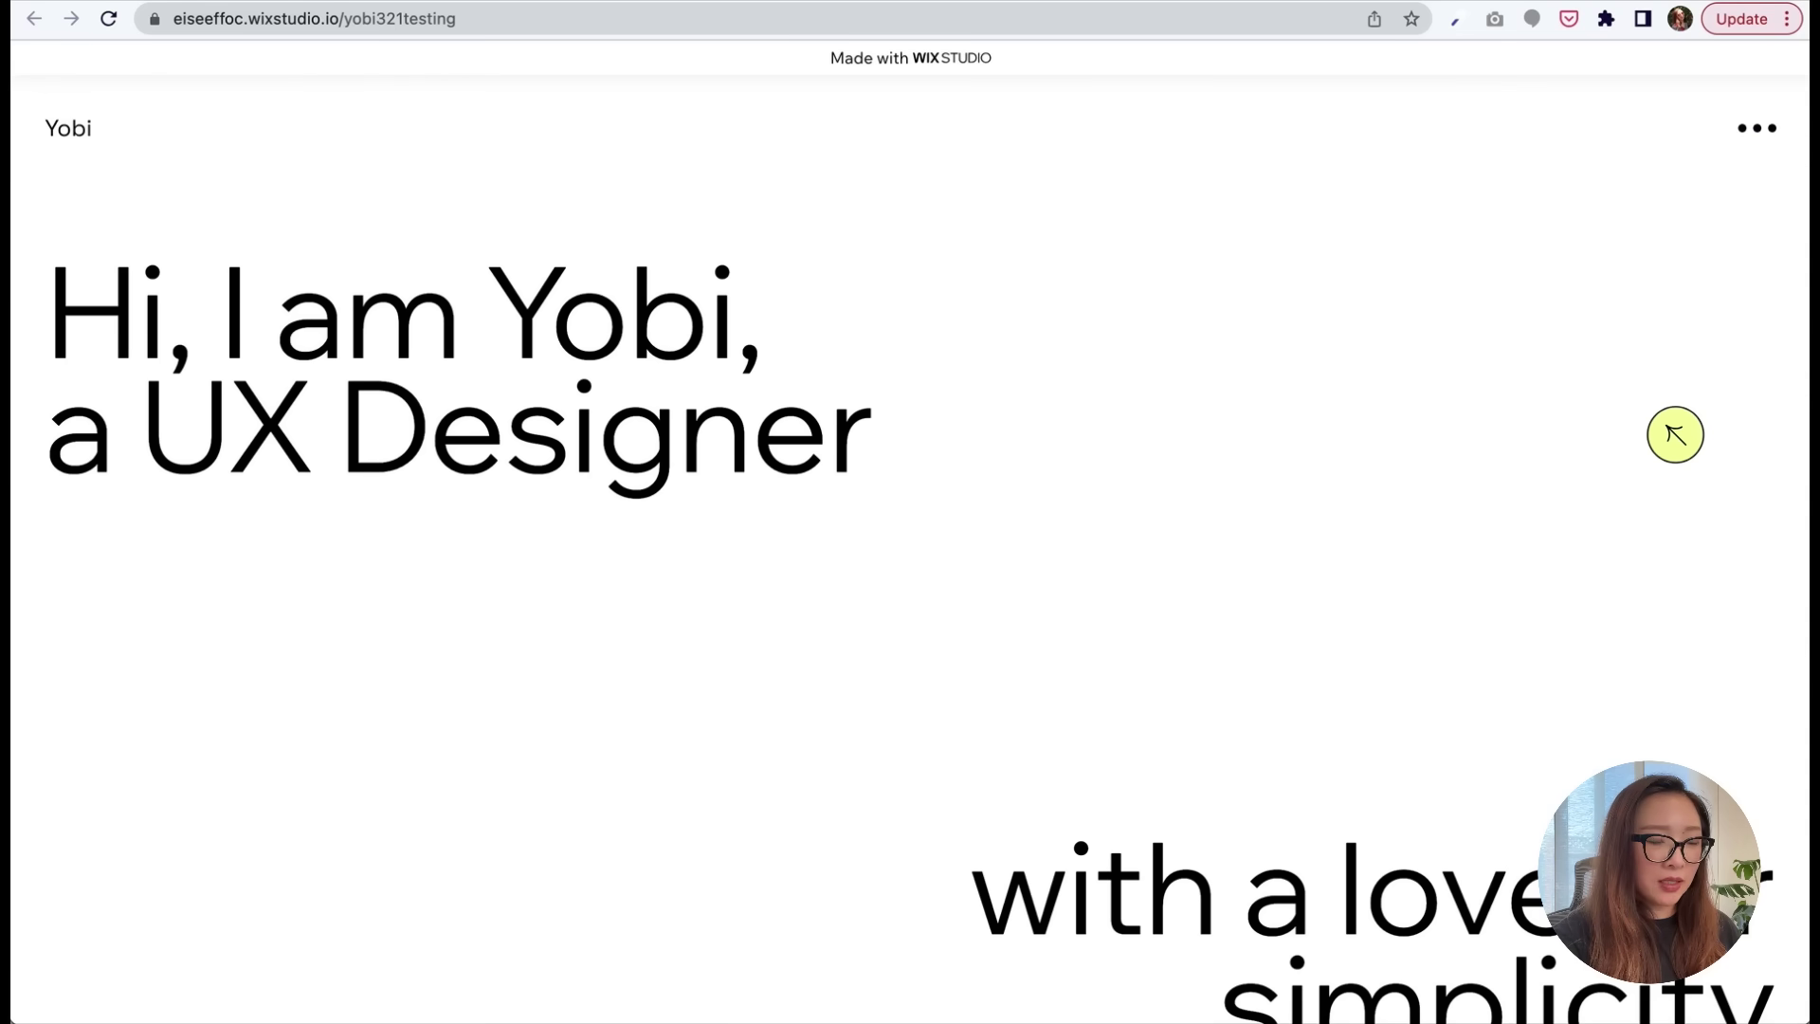
pyautogui.scroll(-2, 1675, 434)
pyautogui.scroll(-5, 1675, 435)
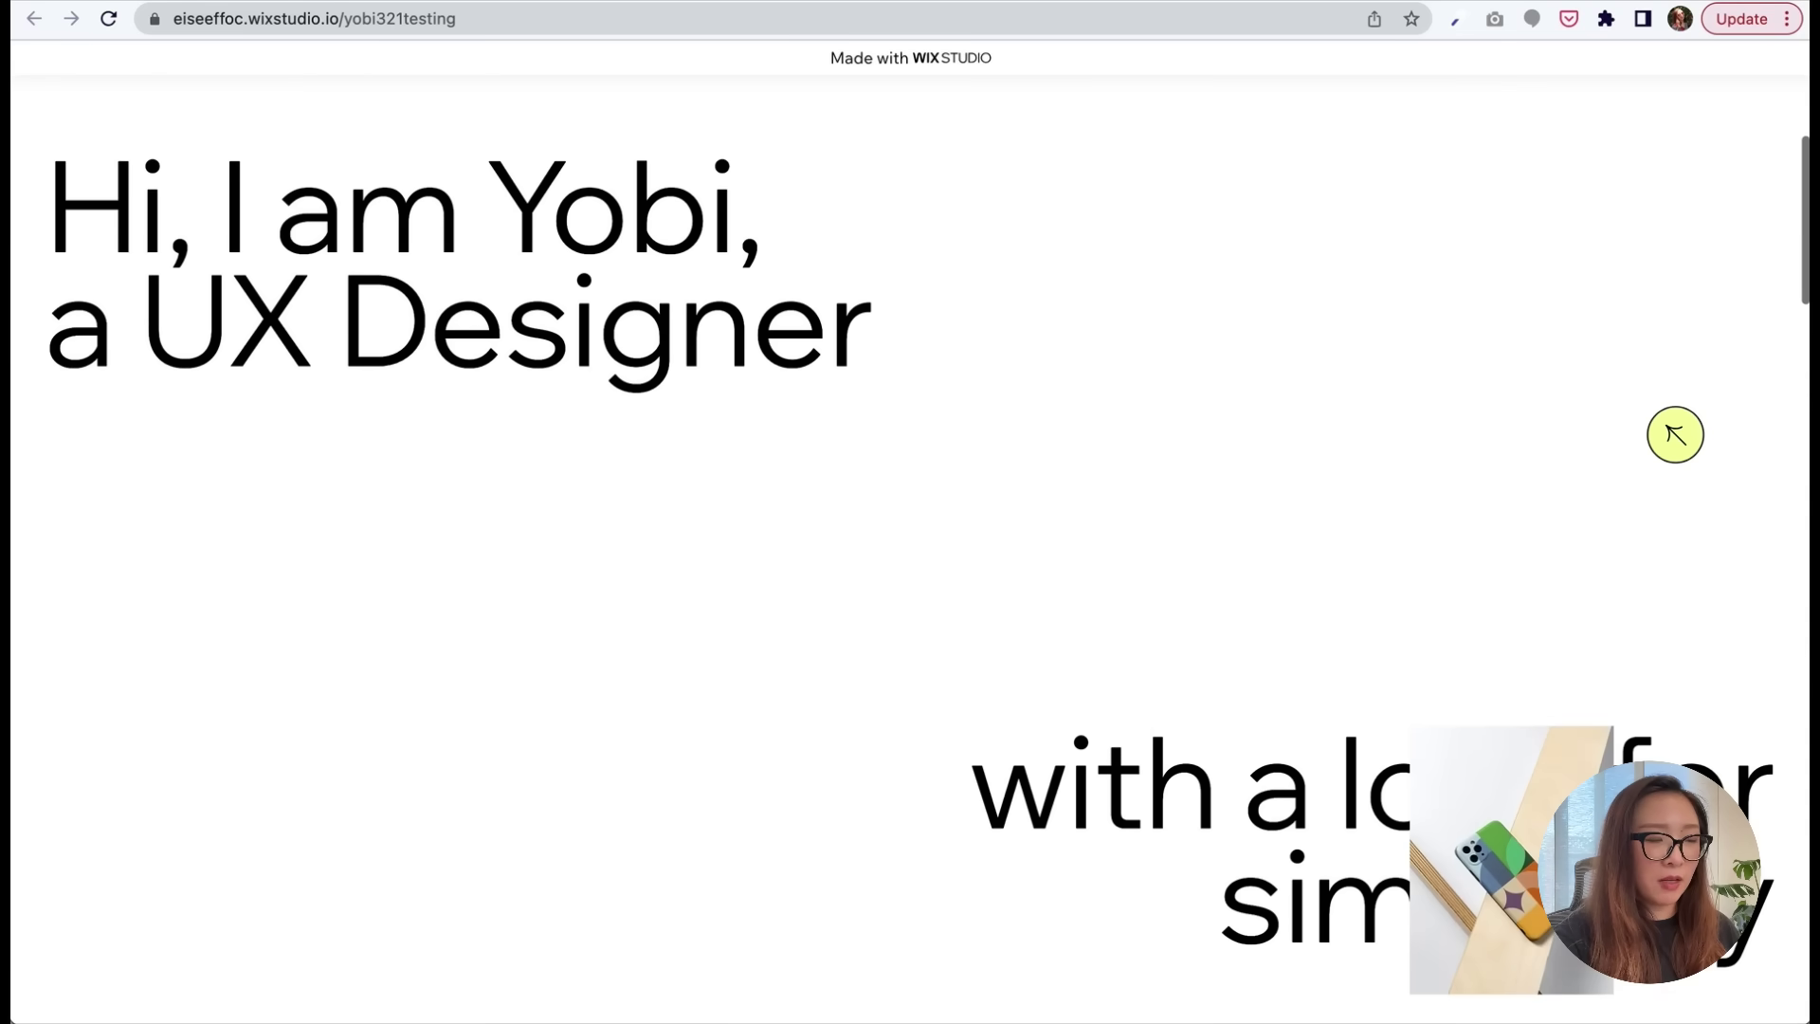
pyautogui.scroll(-1, 1675, 434)
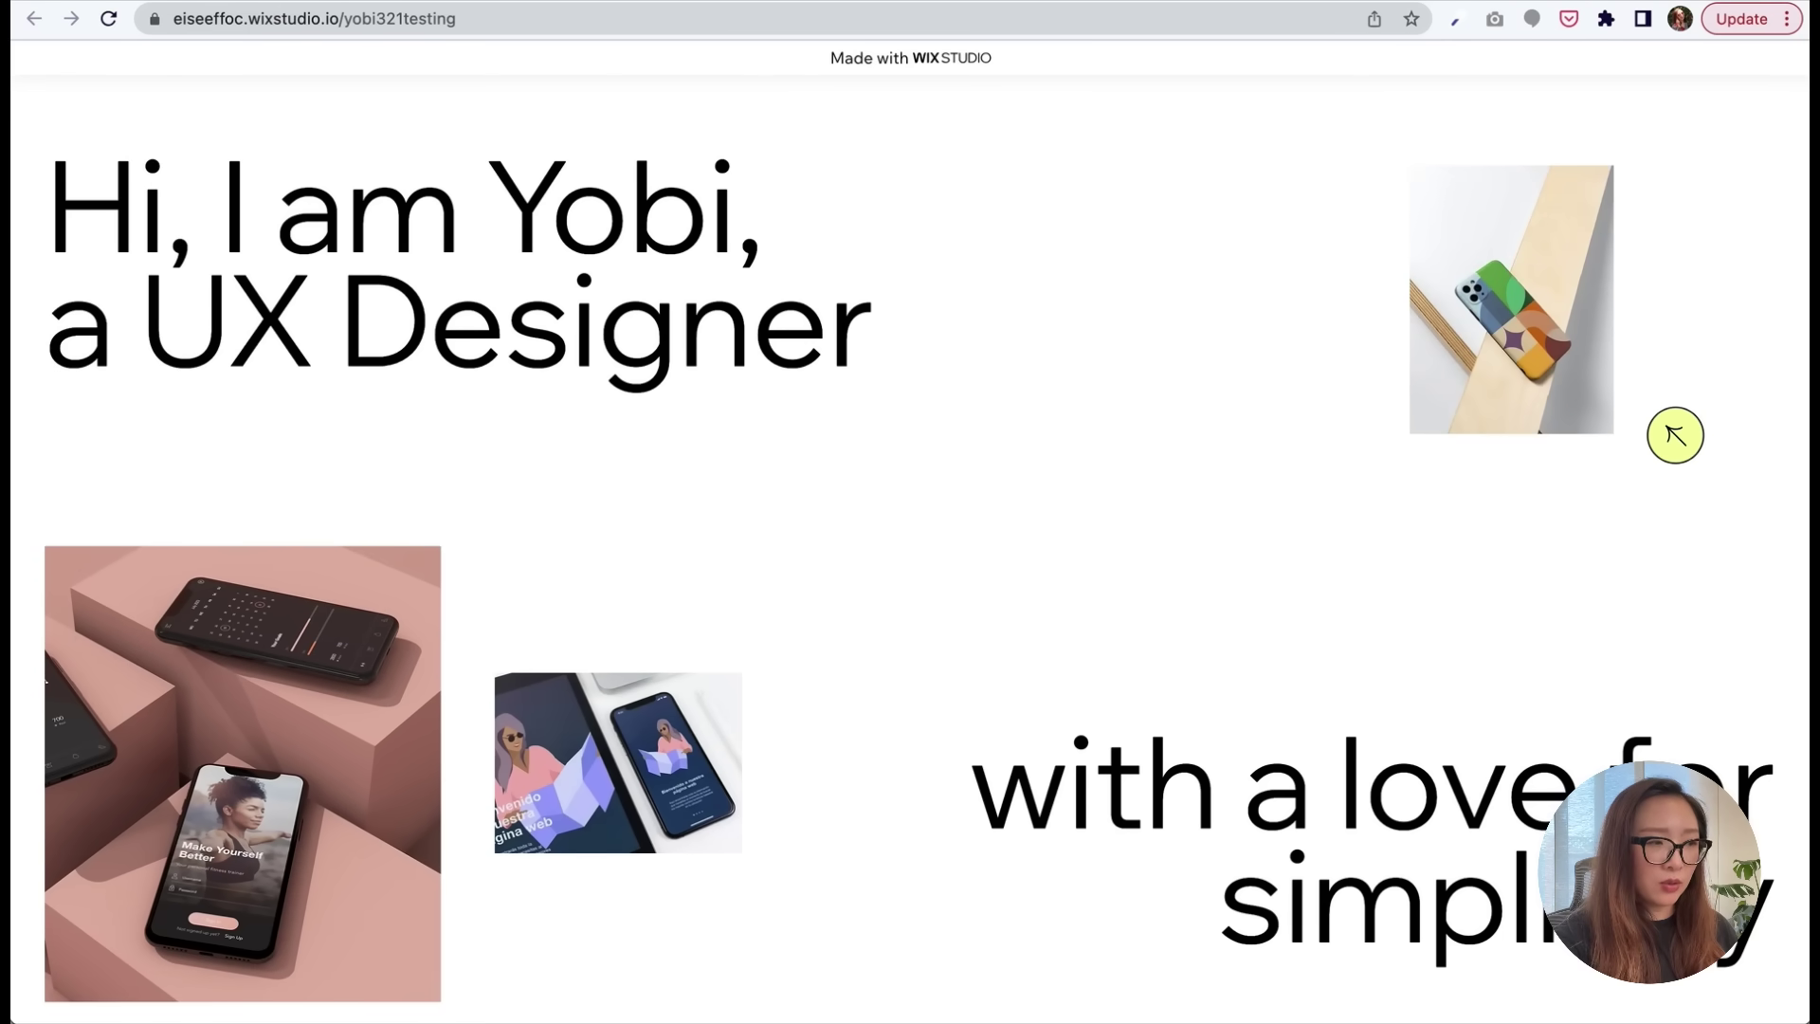
pyautogui.scroll(-5, 1675, 434)
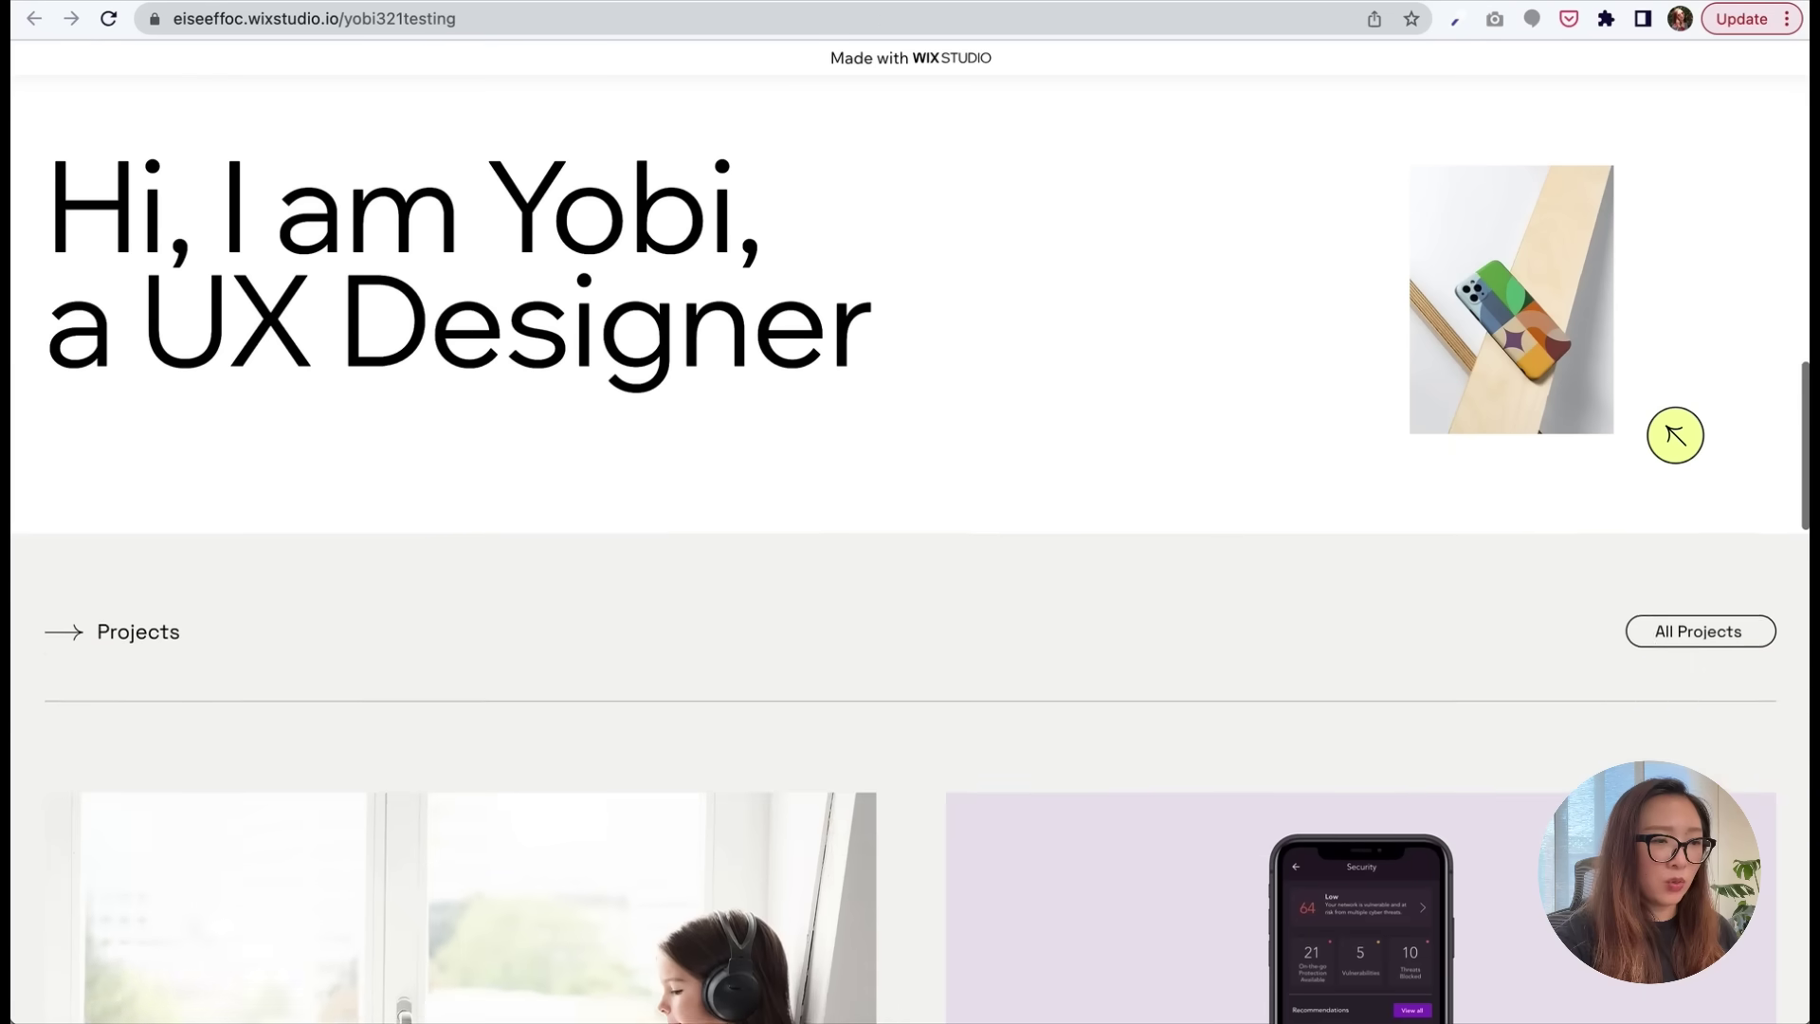
pyautogui.scroll(-3, 1675, 434)
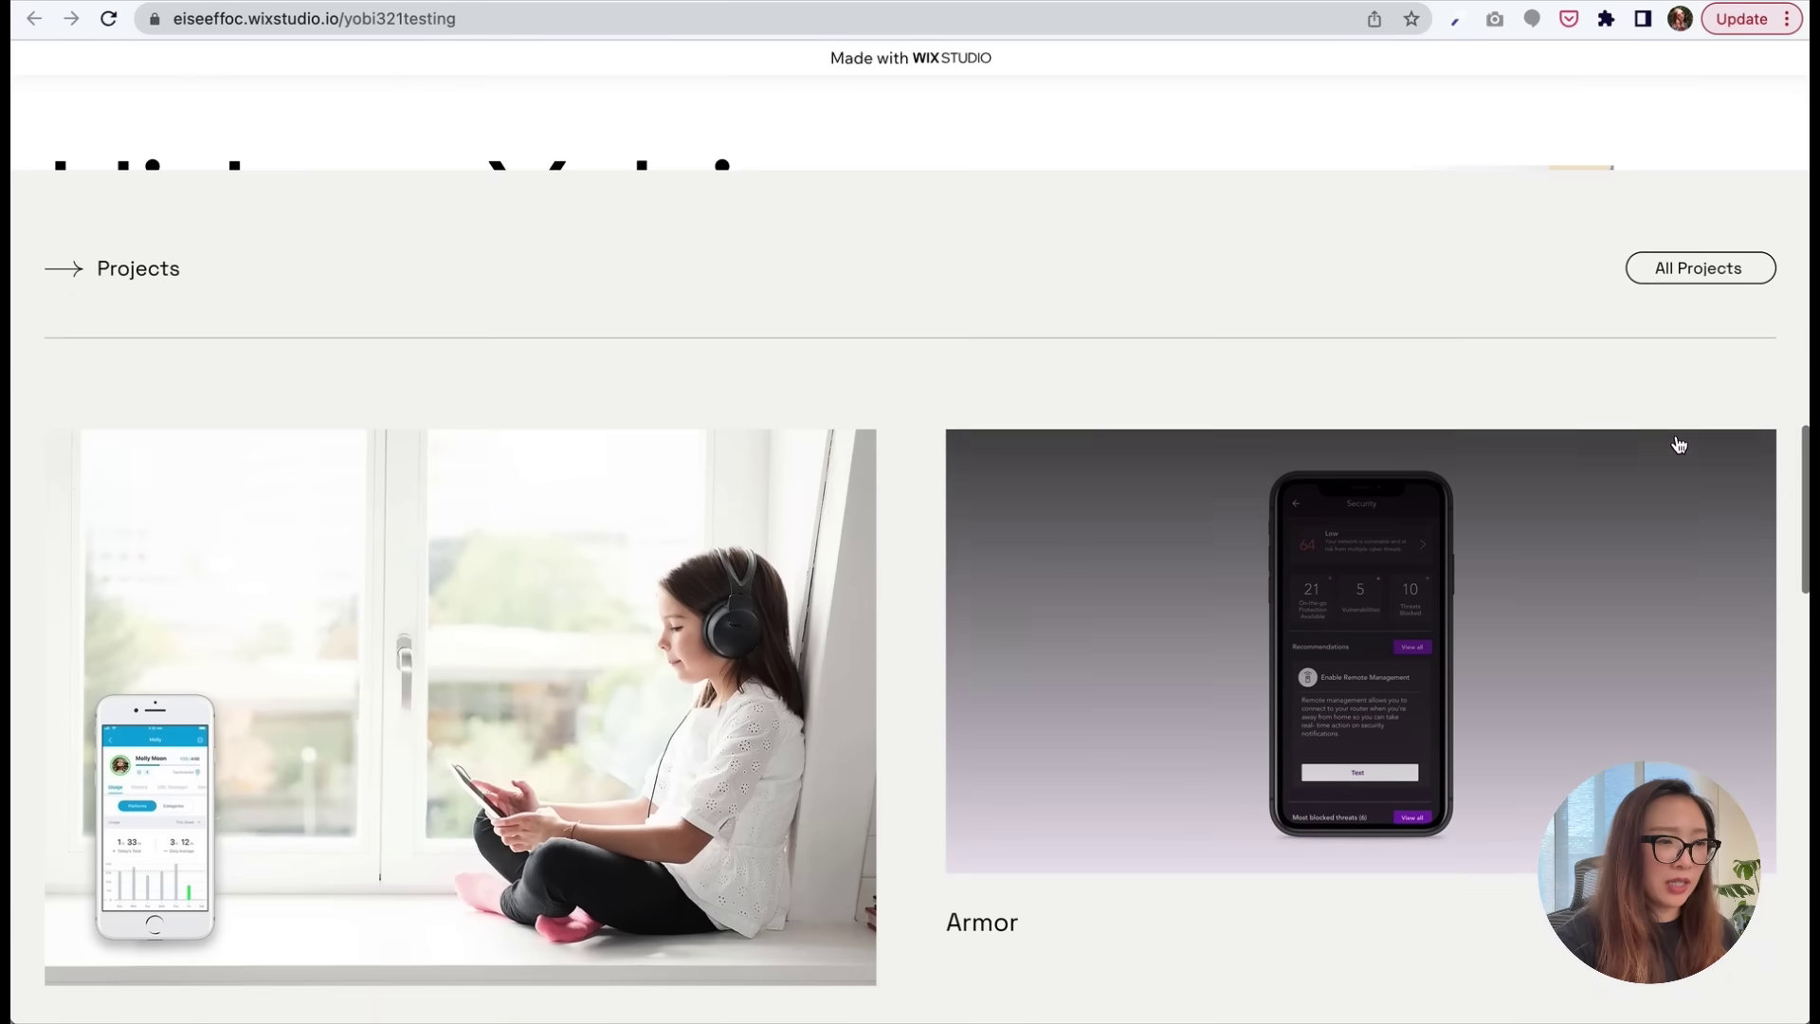
pyautogui.scroll(-2, 1675, 434)
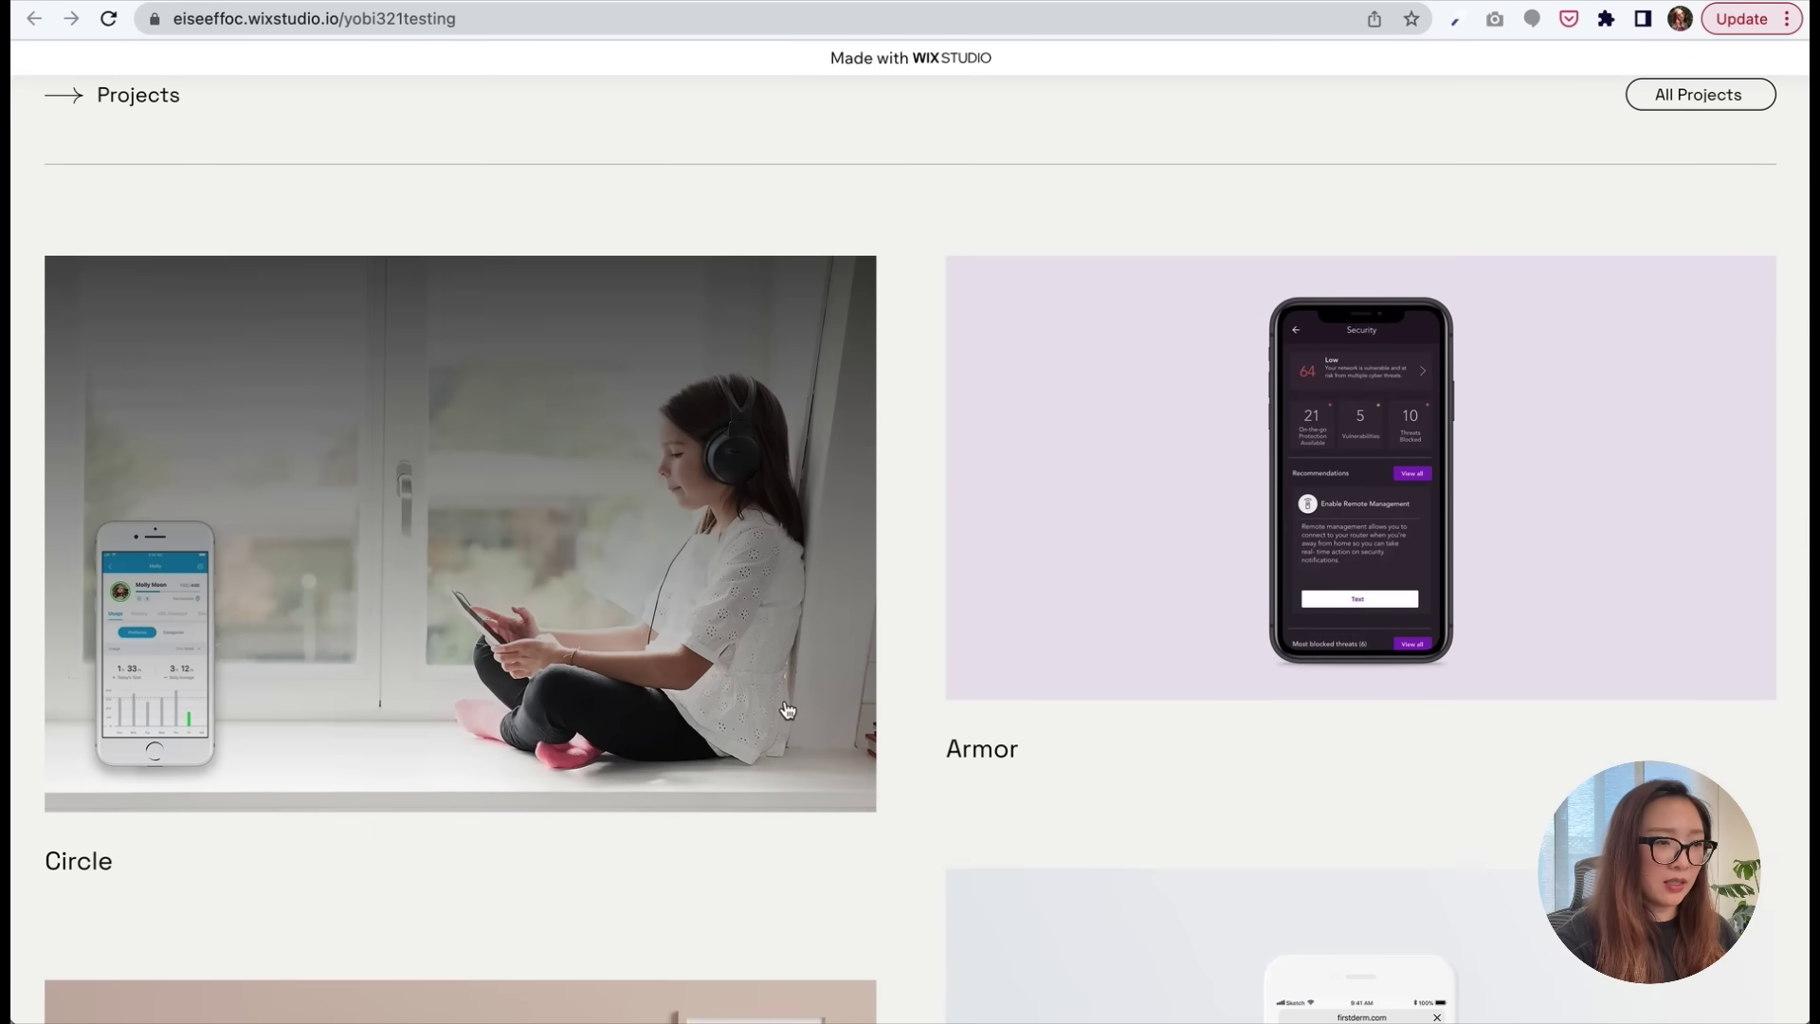
pyautogui.scroll(-2, 718, 894)
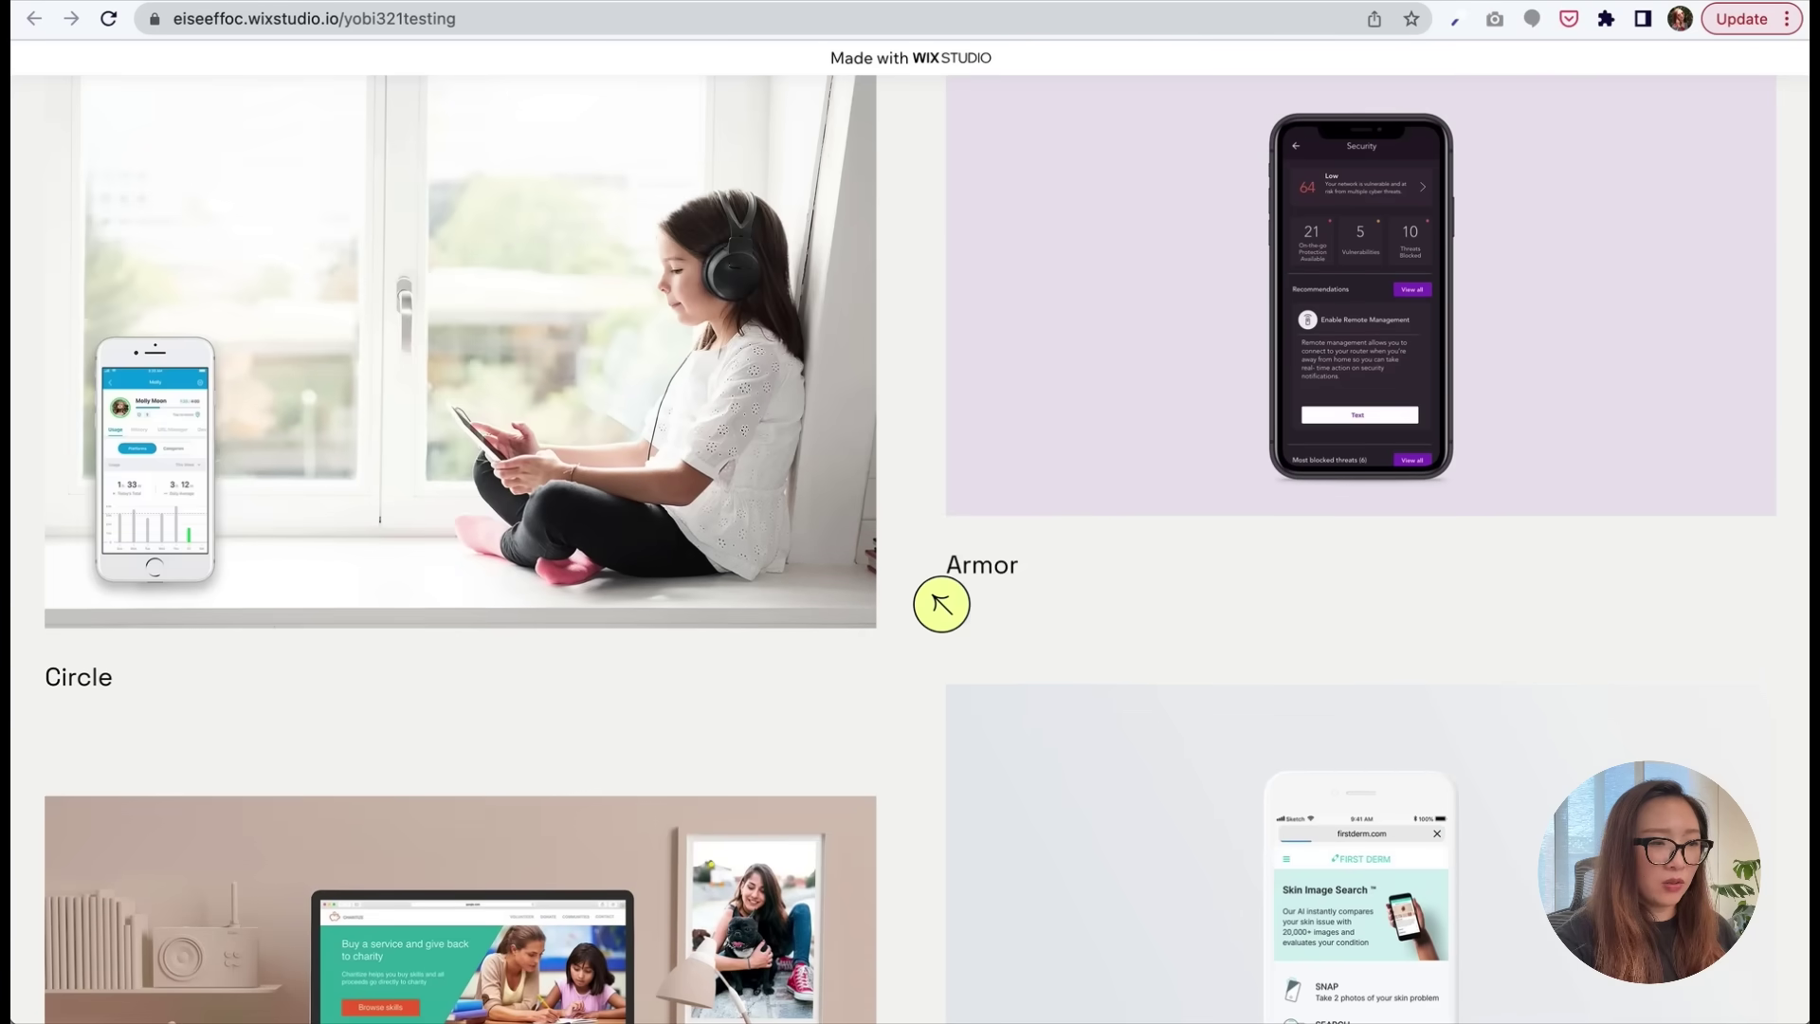
pyautogui.scroll(-2, 939, 601)
pyautogui.scroll(-3, 941, 604)
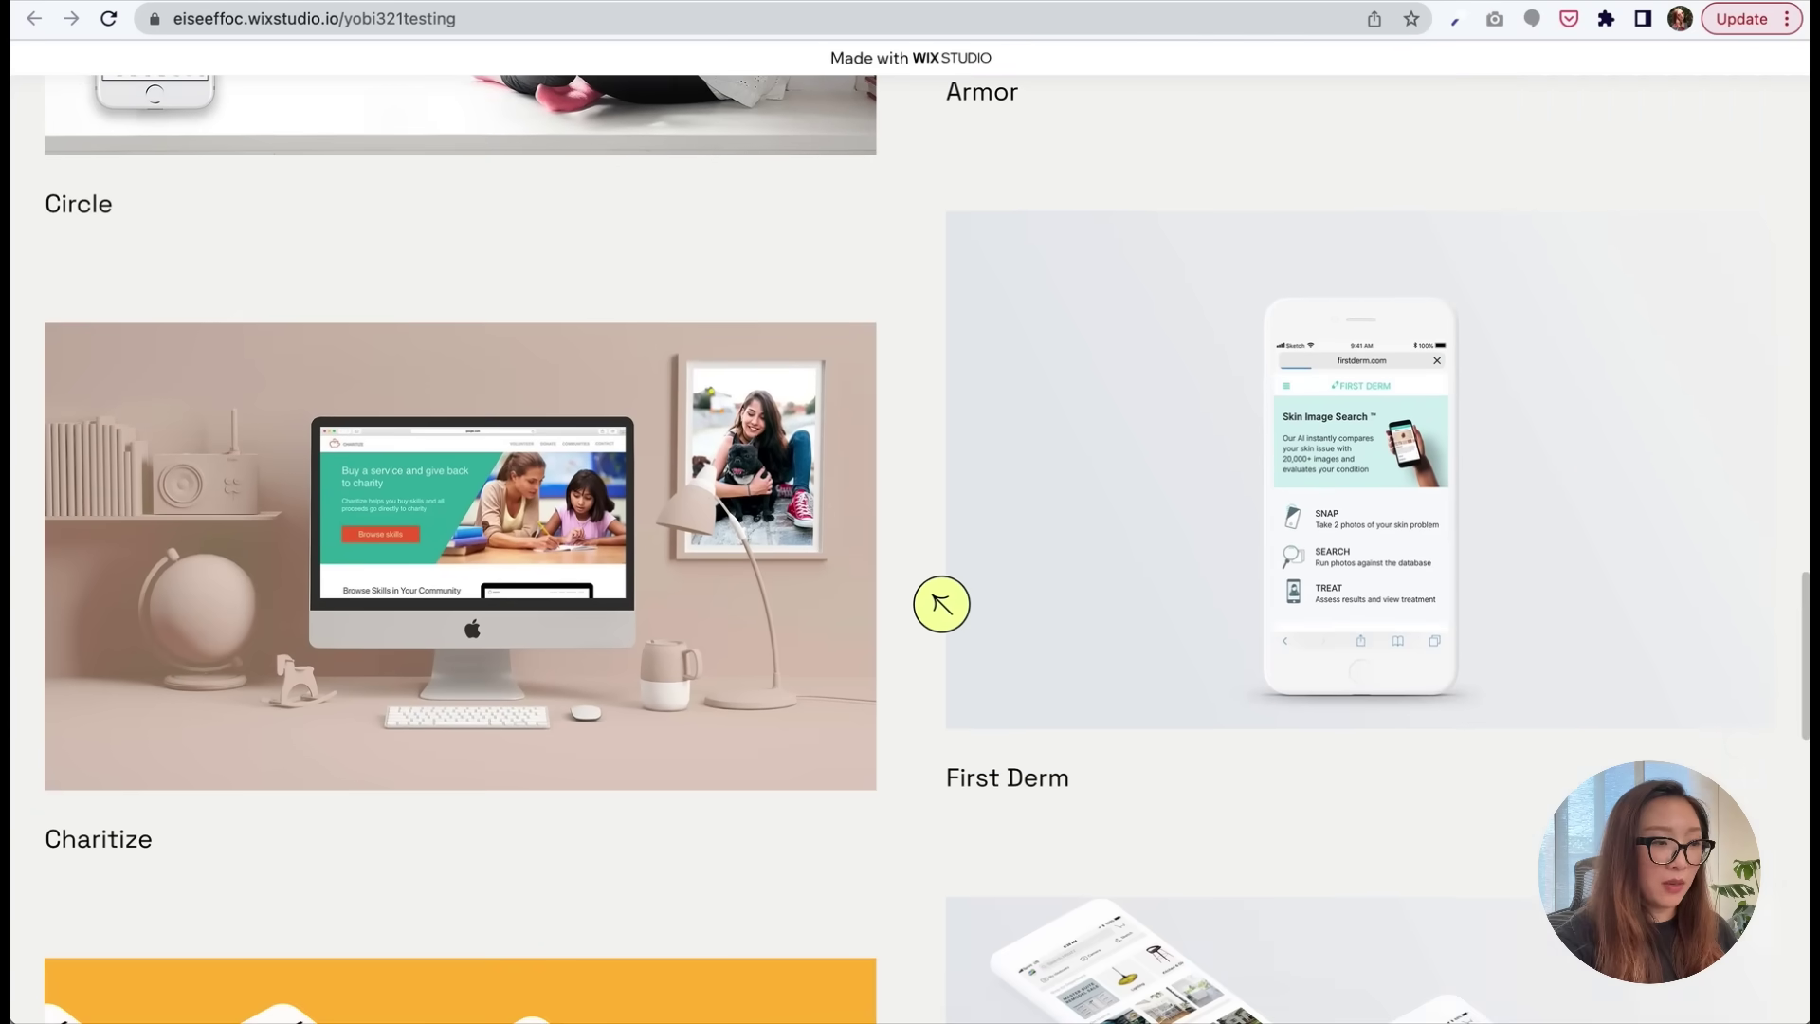
pyautogui.scroll(-6, 942, 604)
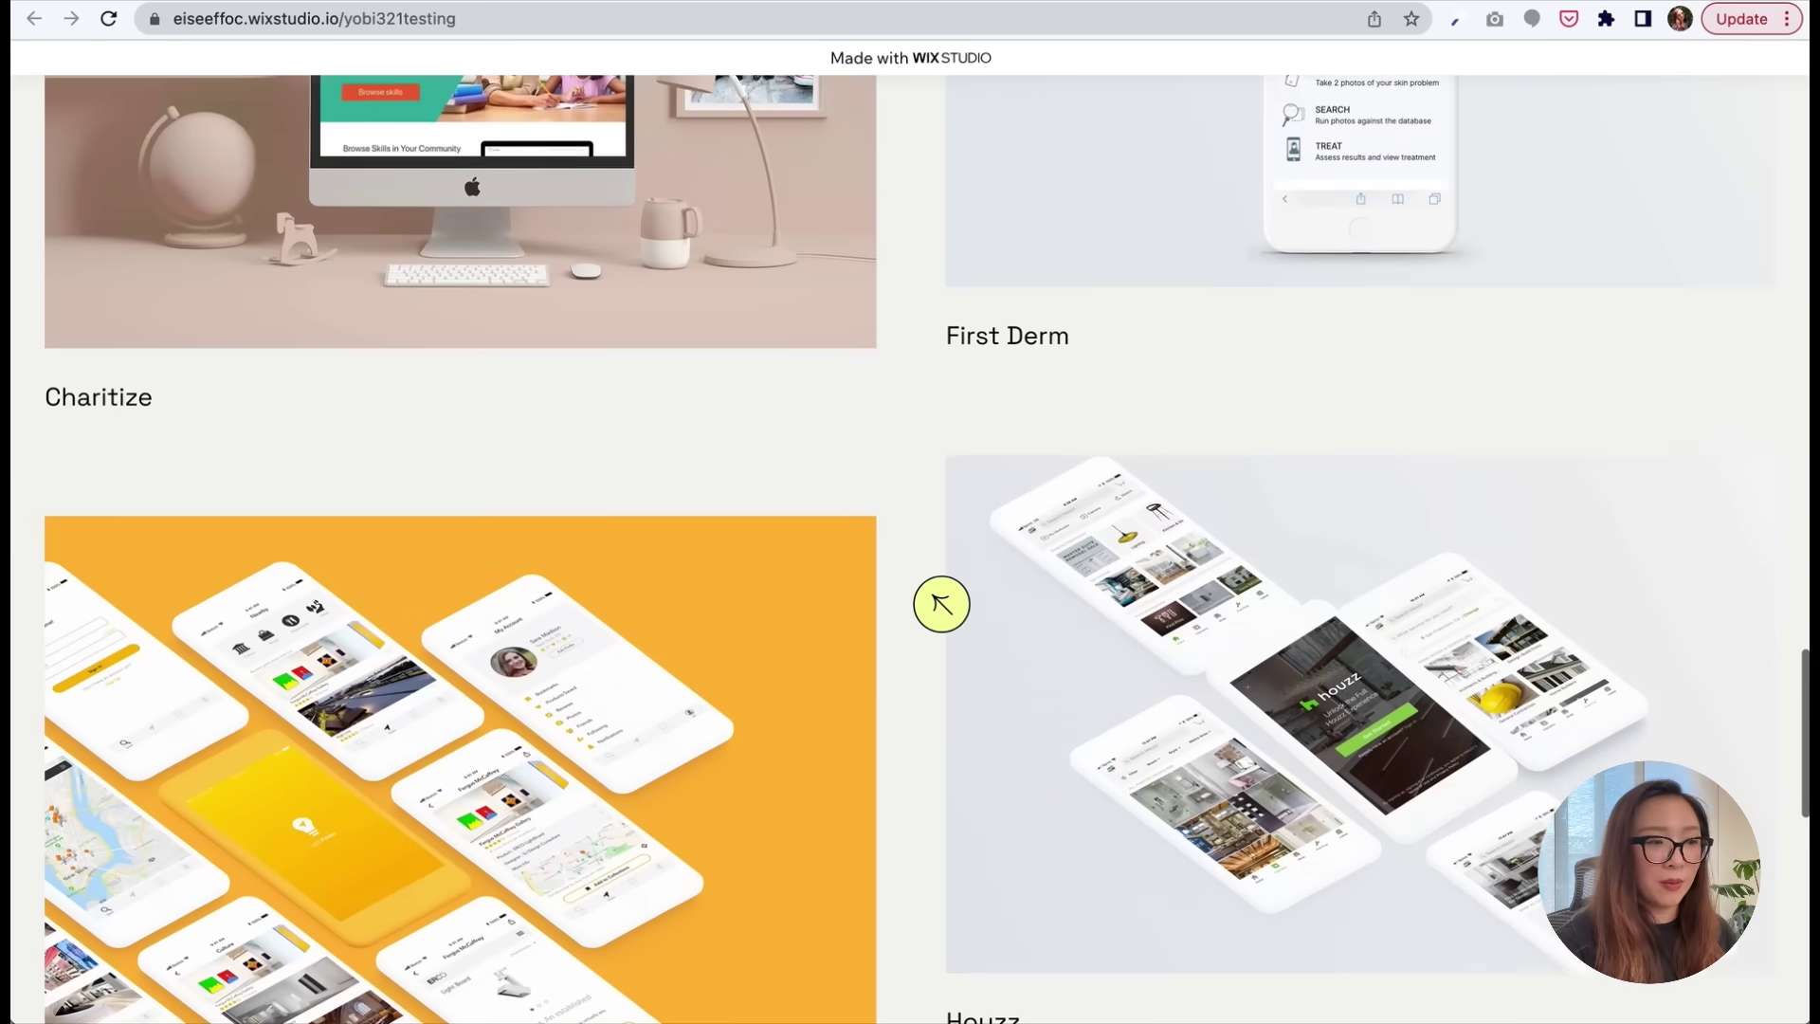
pyautogui.scroll(-5, 890, 394)
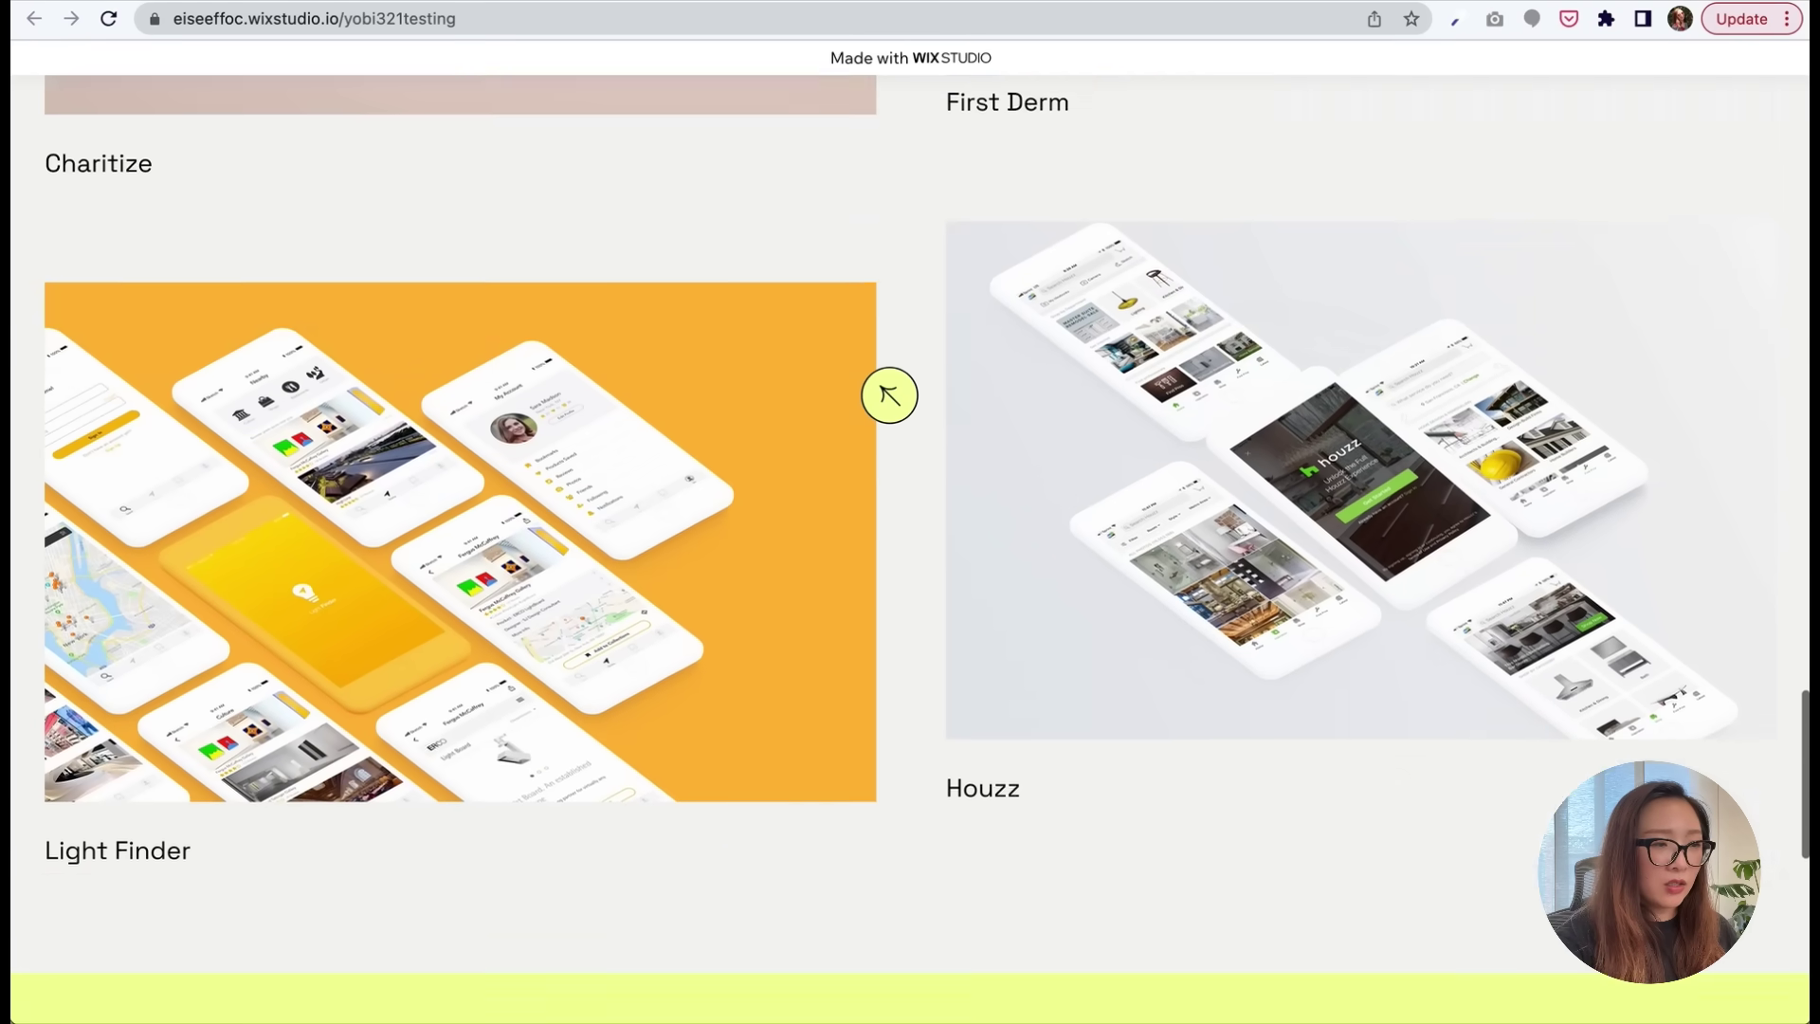
pyautogui.scroll(13, 889, 399)
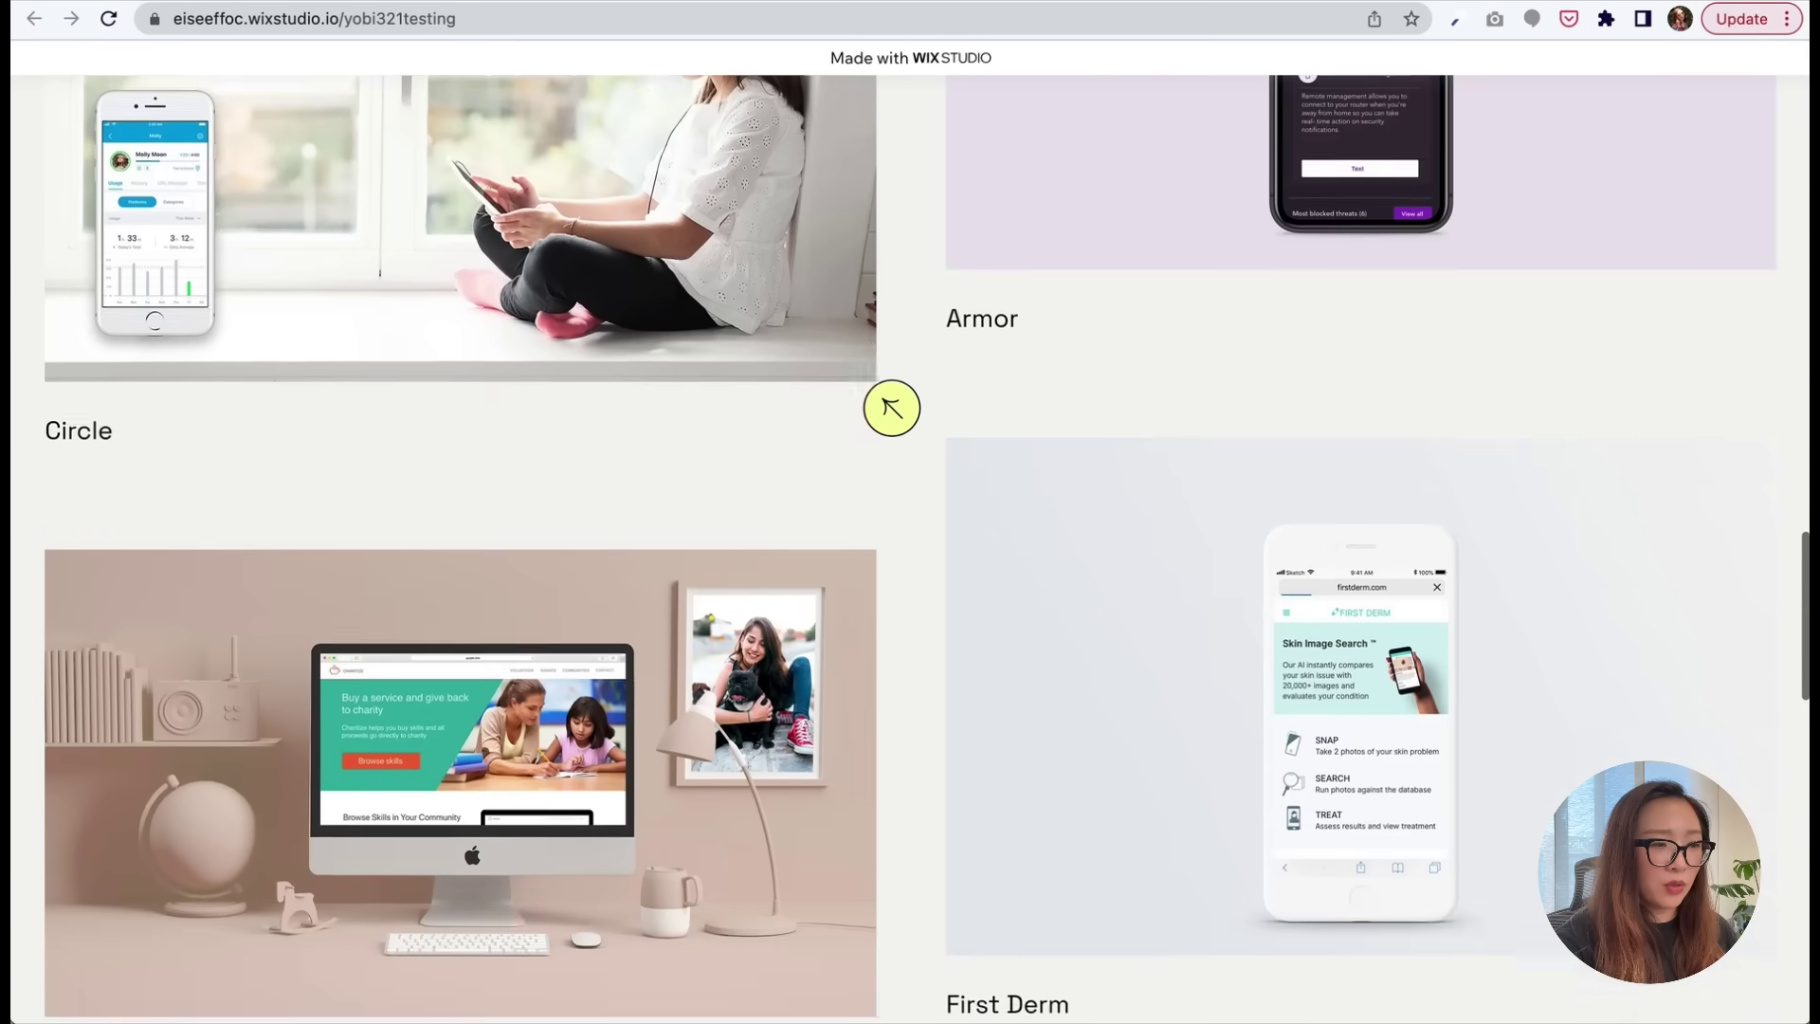
pyautogui.scroll(-9, 707, 557)
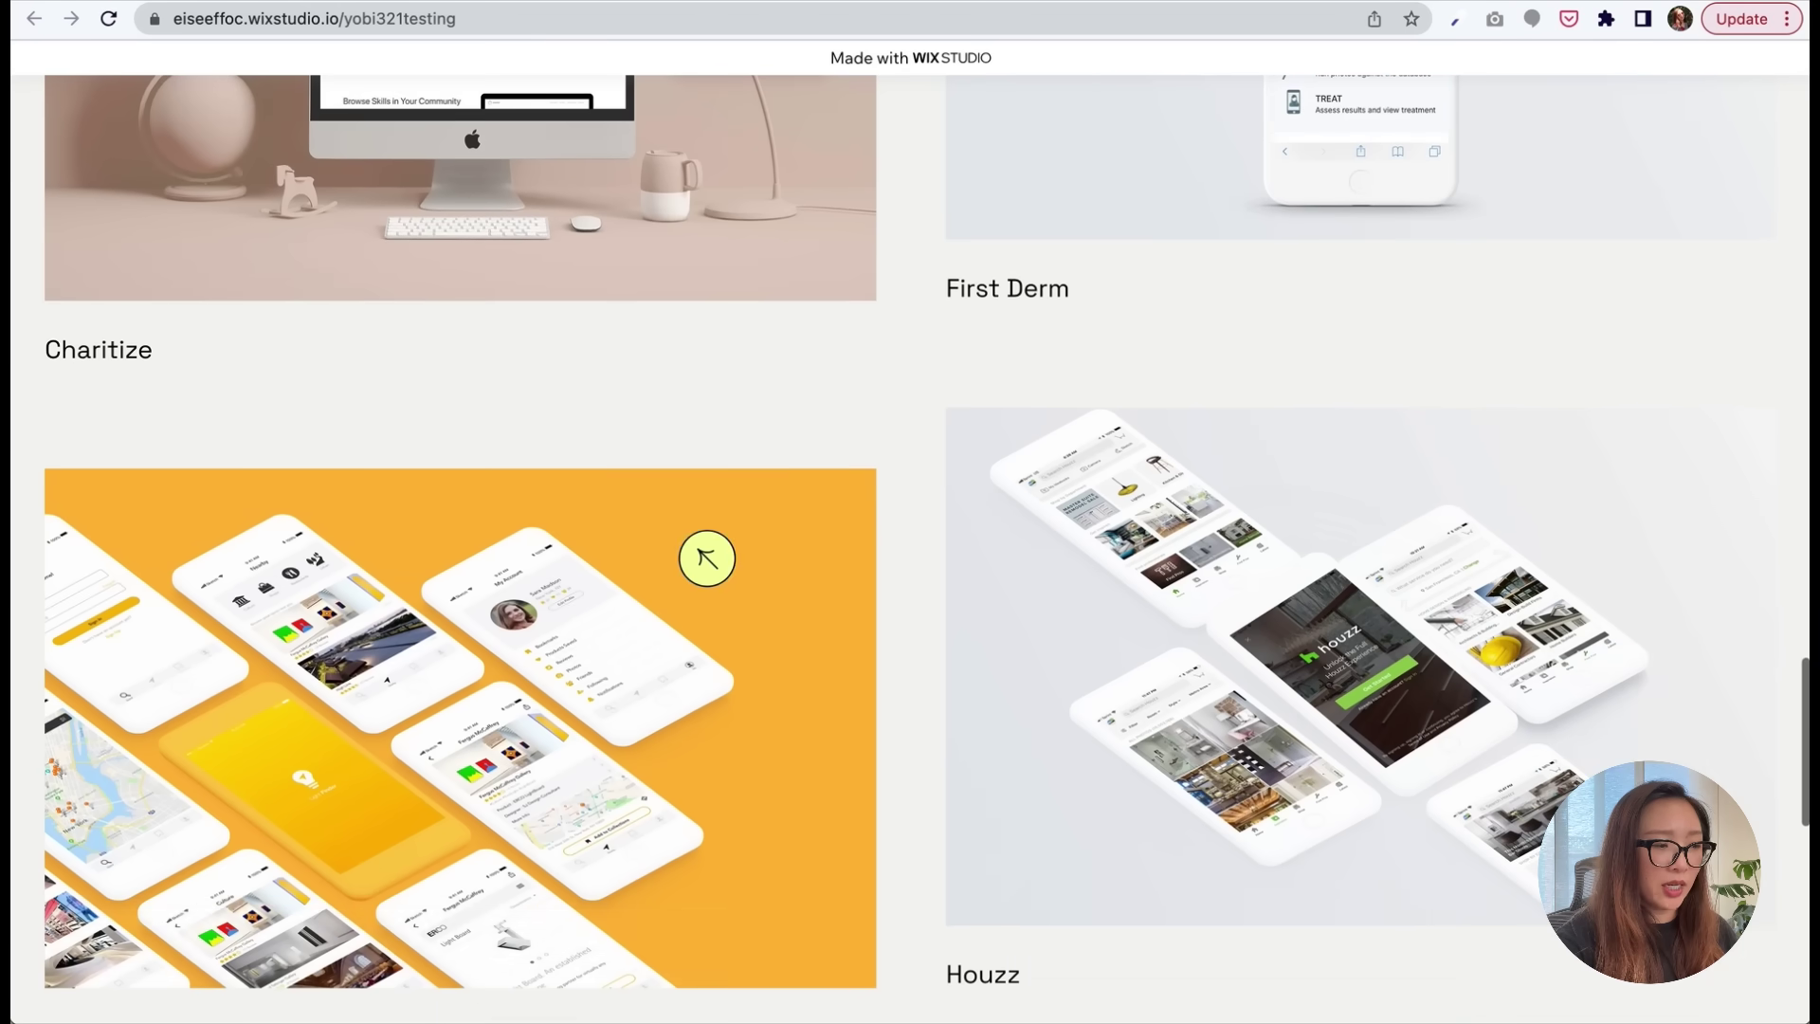
pyautogui.scroll(-1, 697, 663)
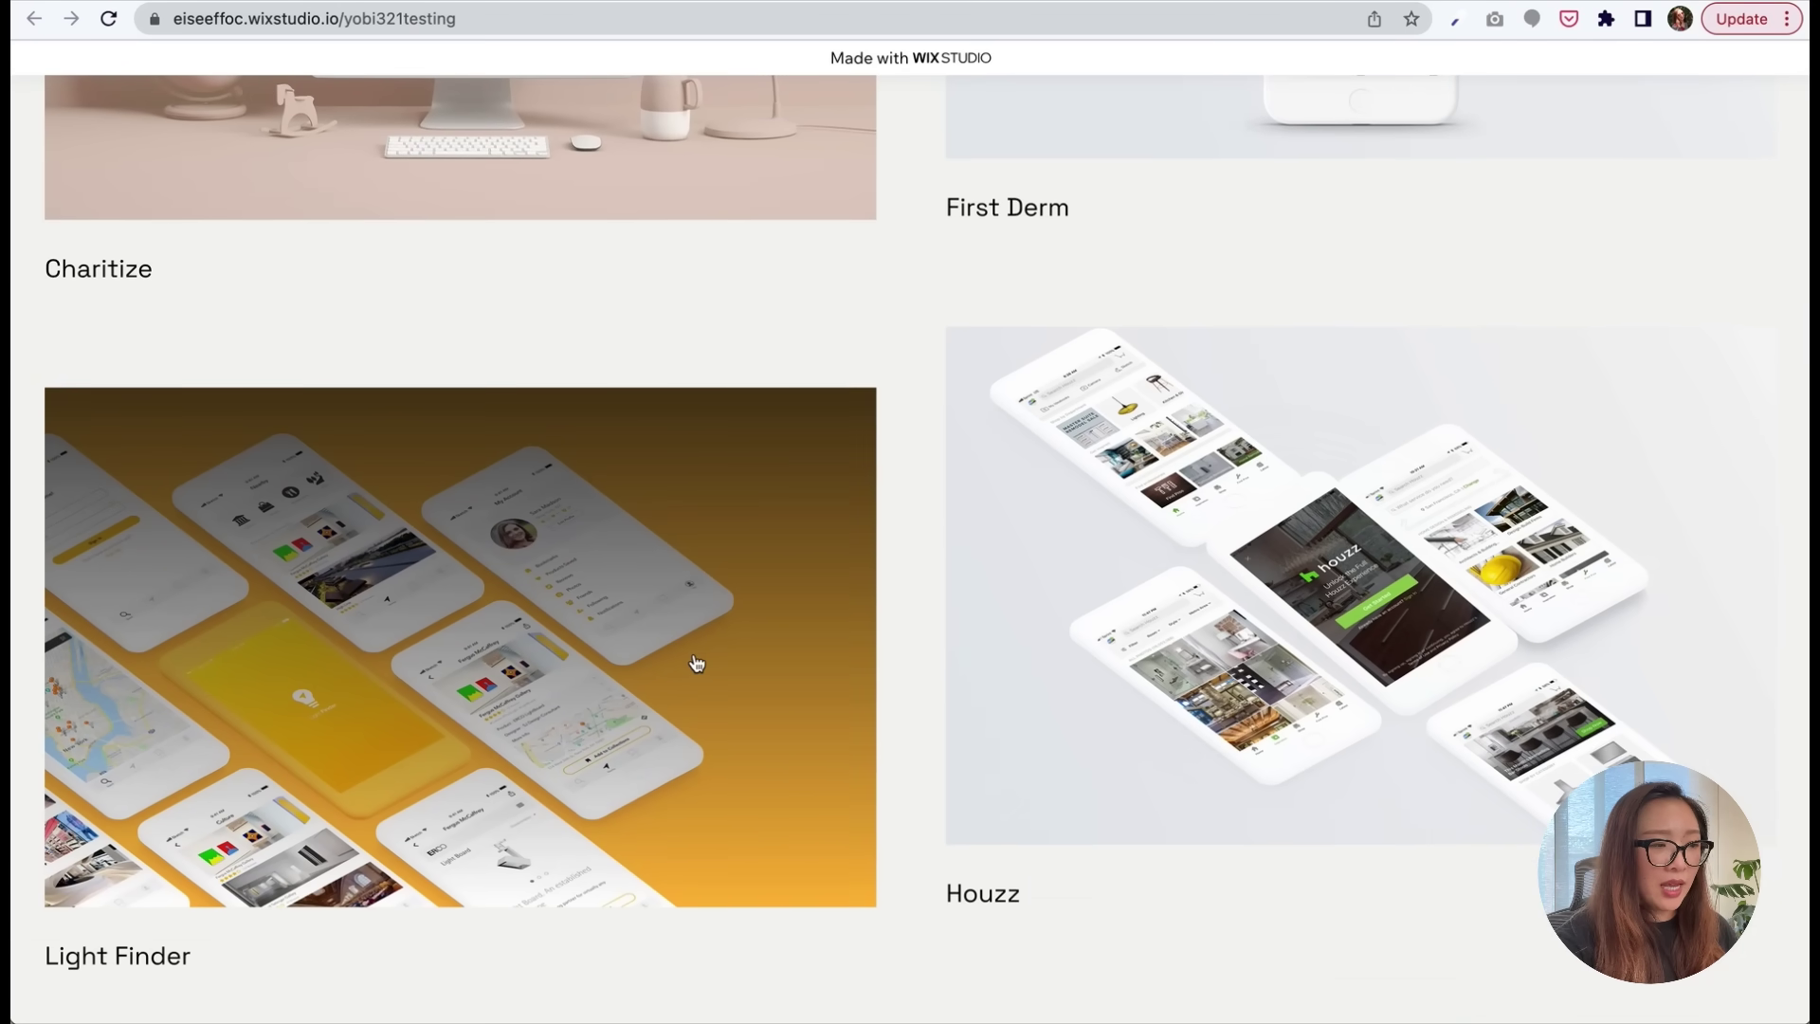
pyautogui.scroll(-6, 697, 662)
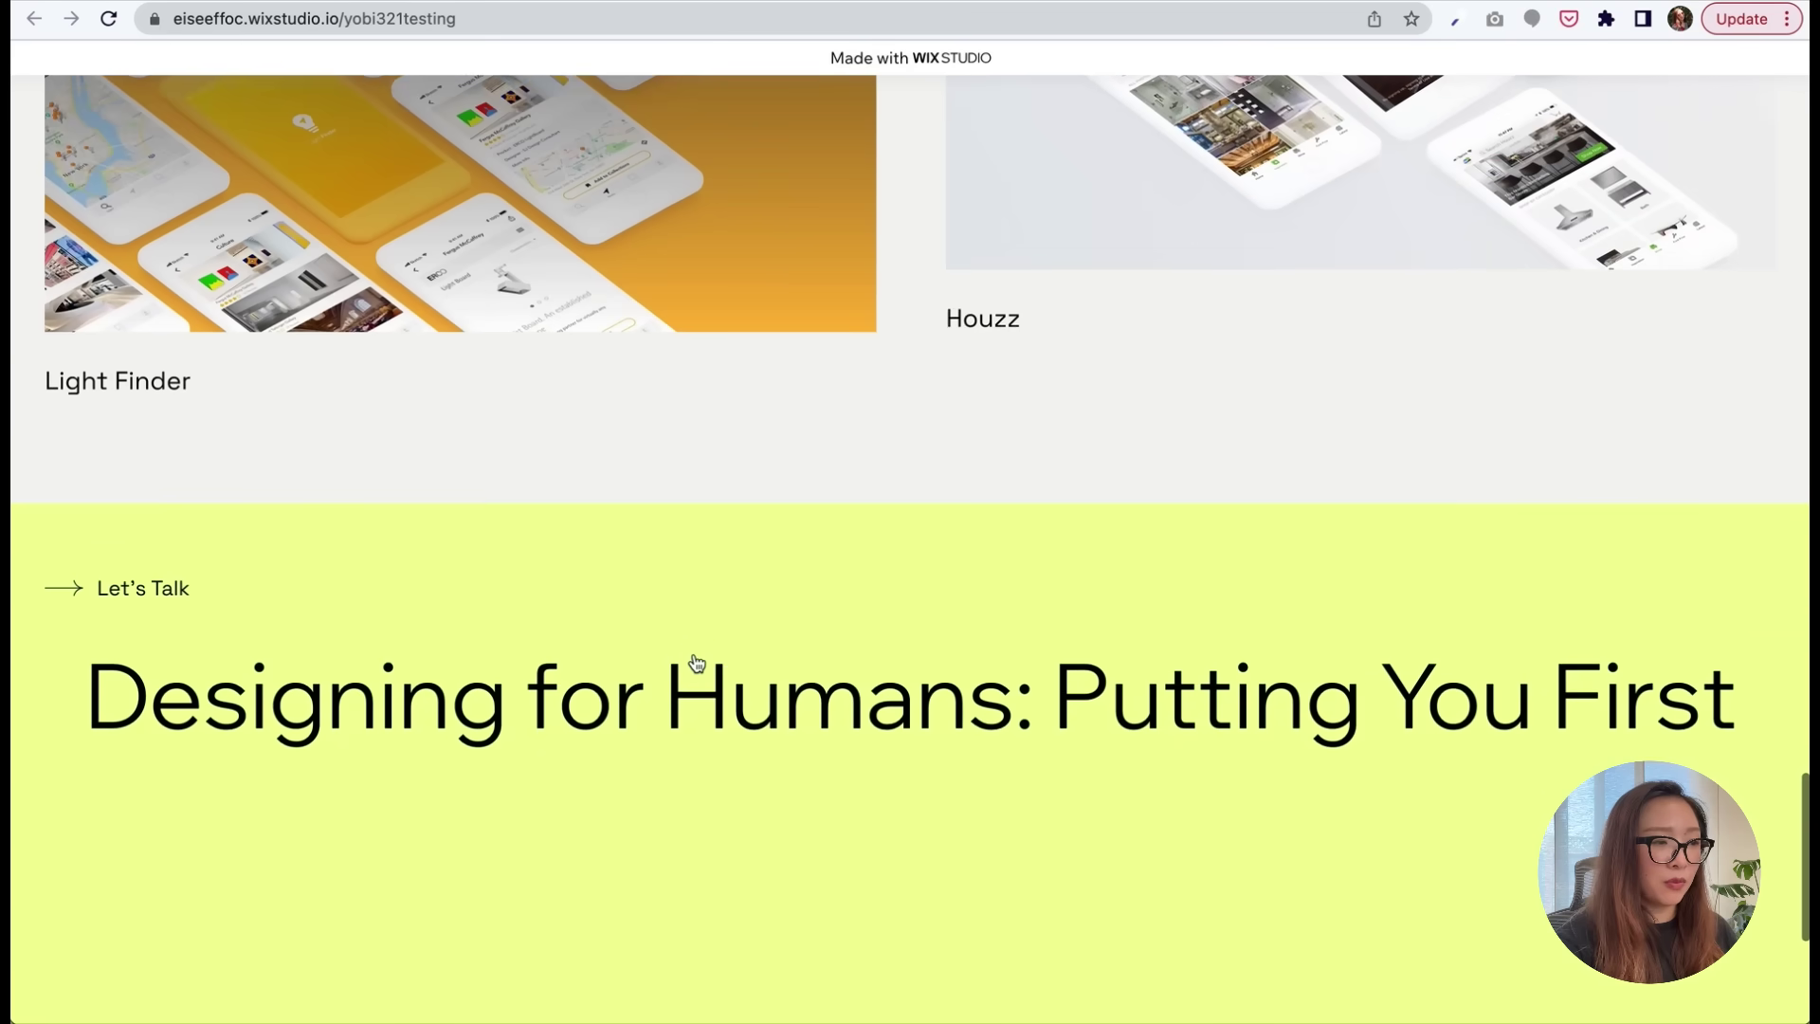
pyautogui.scroll(-3, 693, 653)
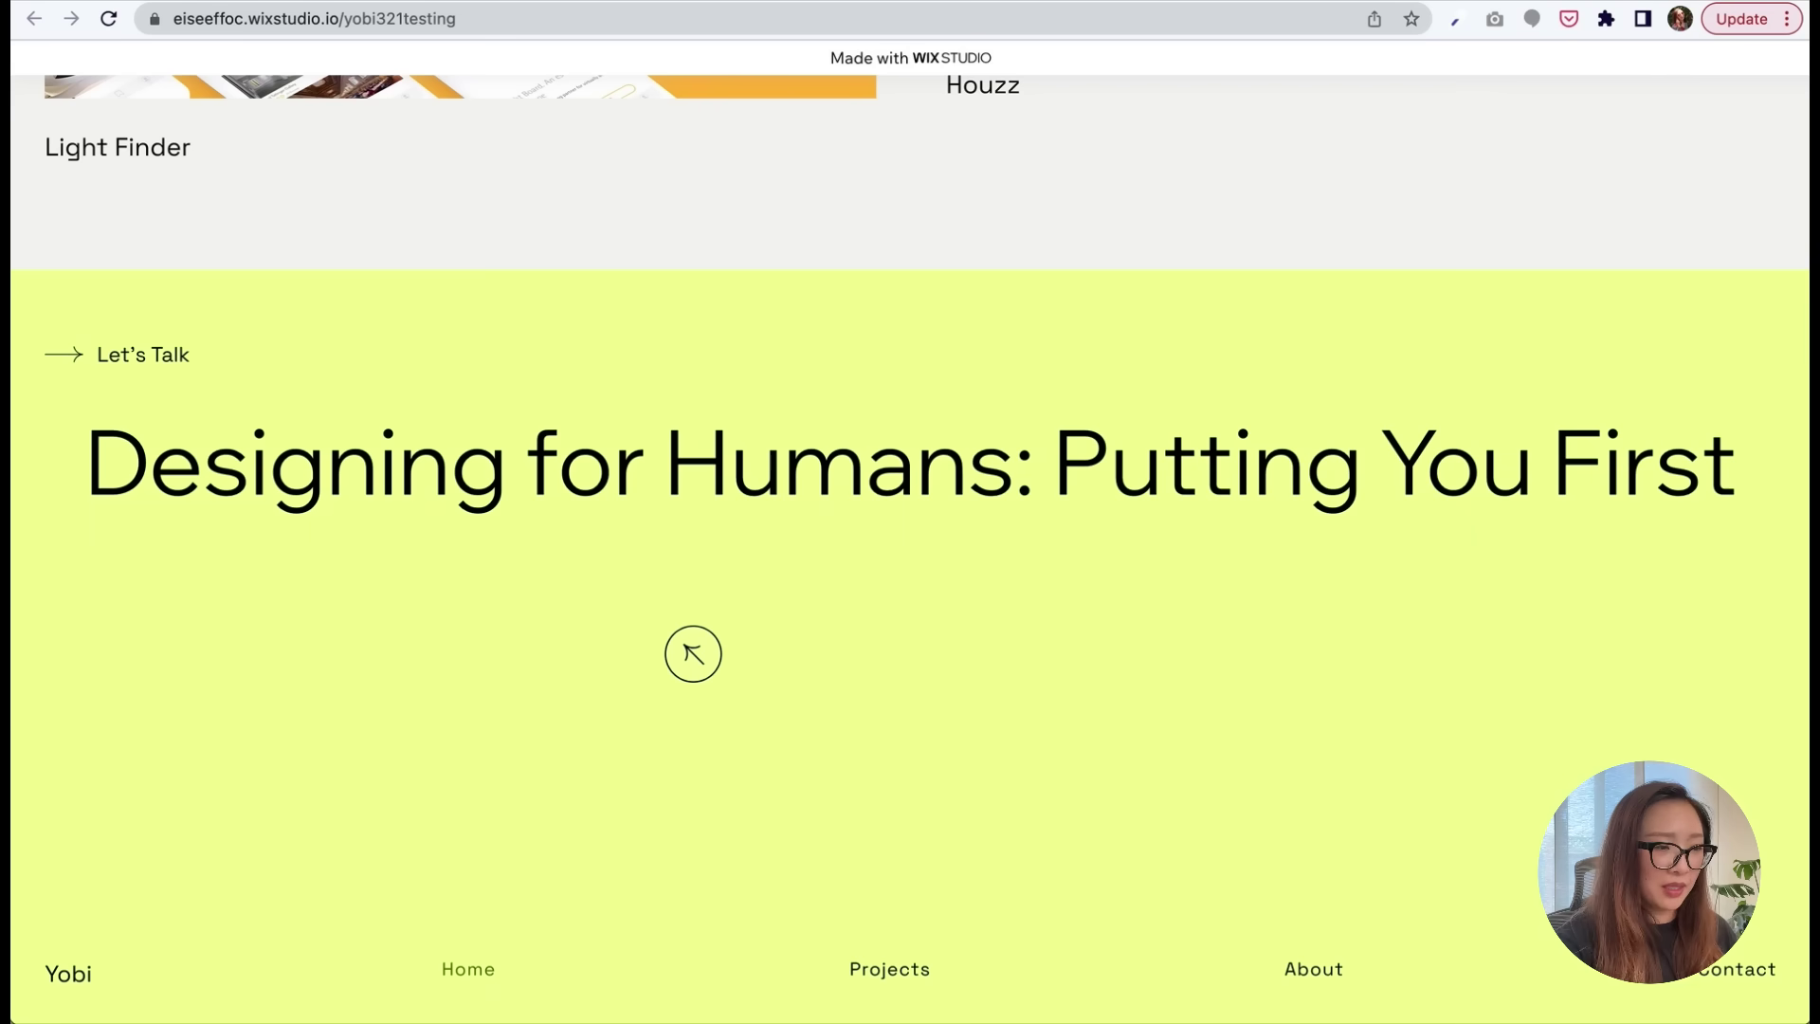
pyautogui.scroll(20, 693, 653)
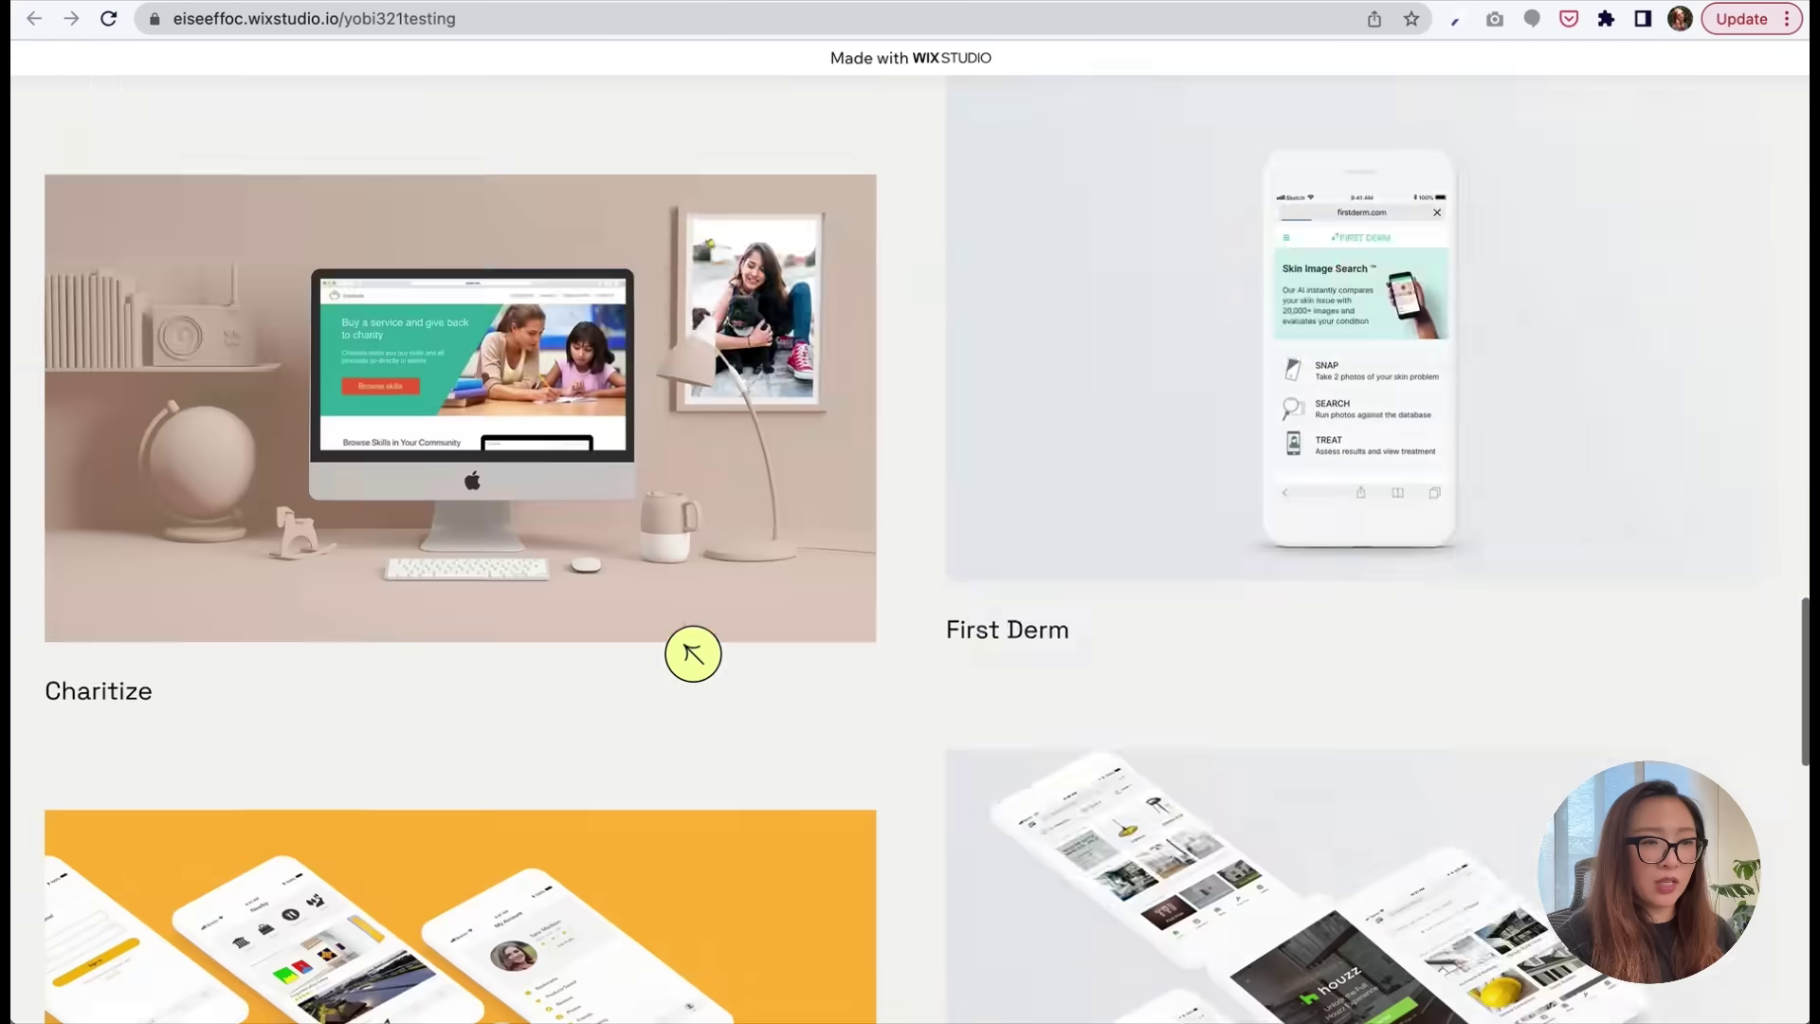
pyautogui.scroll(-2, 1346, 584)
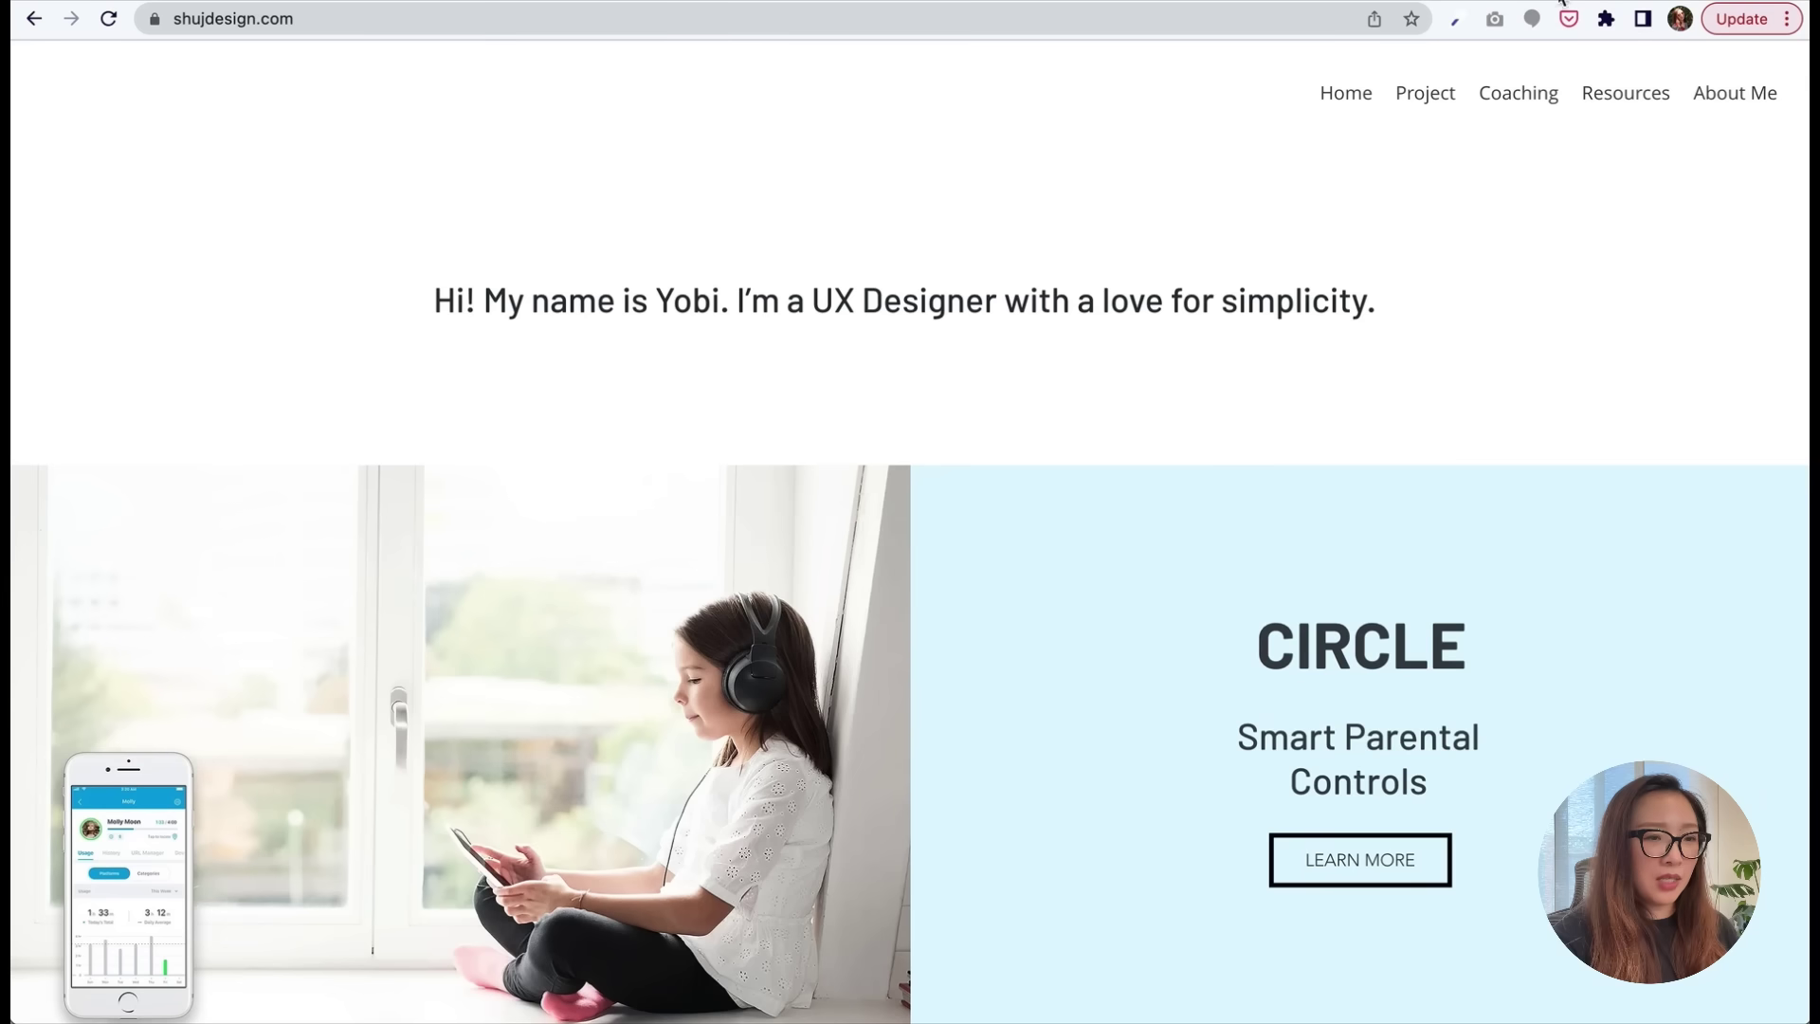
# - Scroll through the old shujdesign.com portfolio's project sections
pyautogui.moveTo(1296, 368)
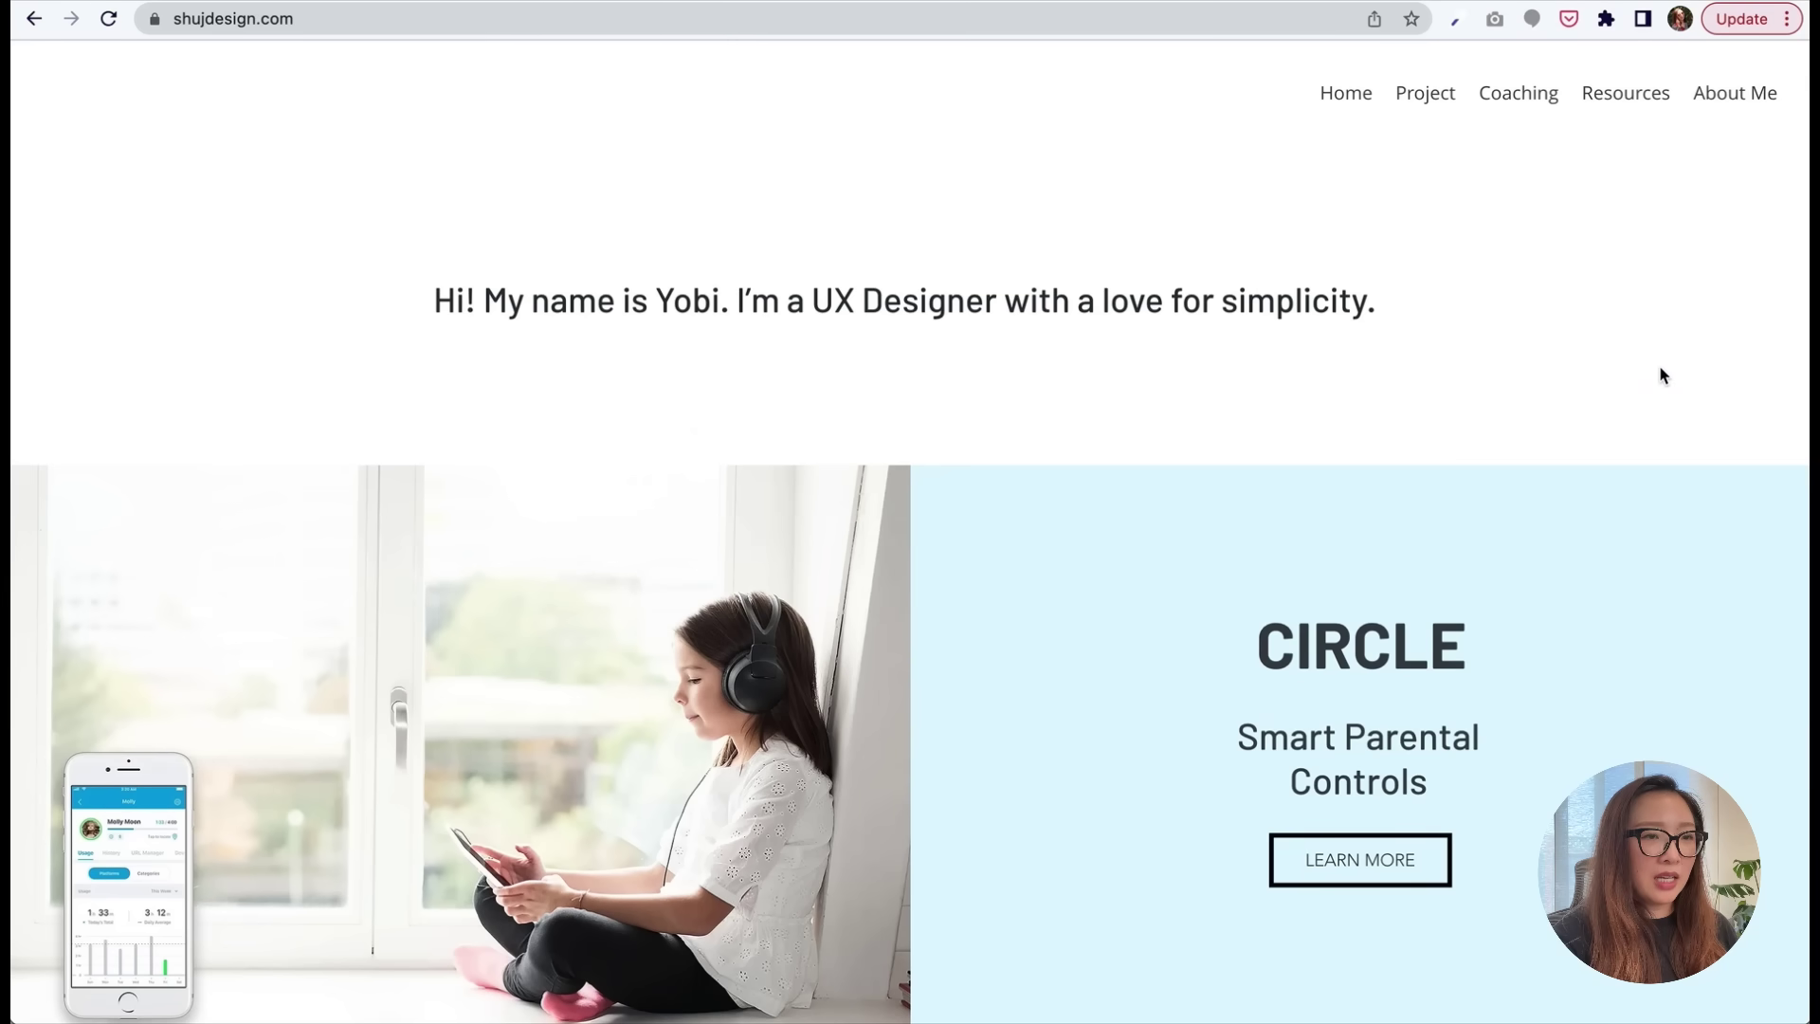
pyautogui.scroll(-20, 1660, 376)
pyautogui.scroll(-17, 1660, 376)
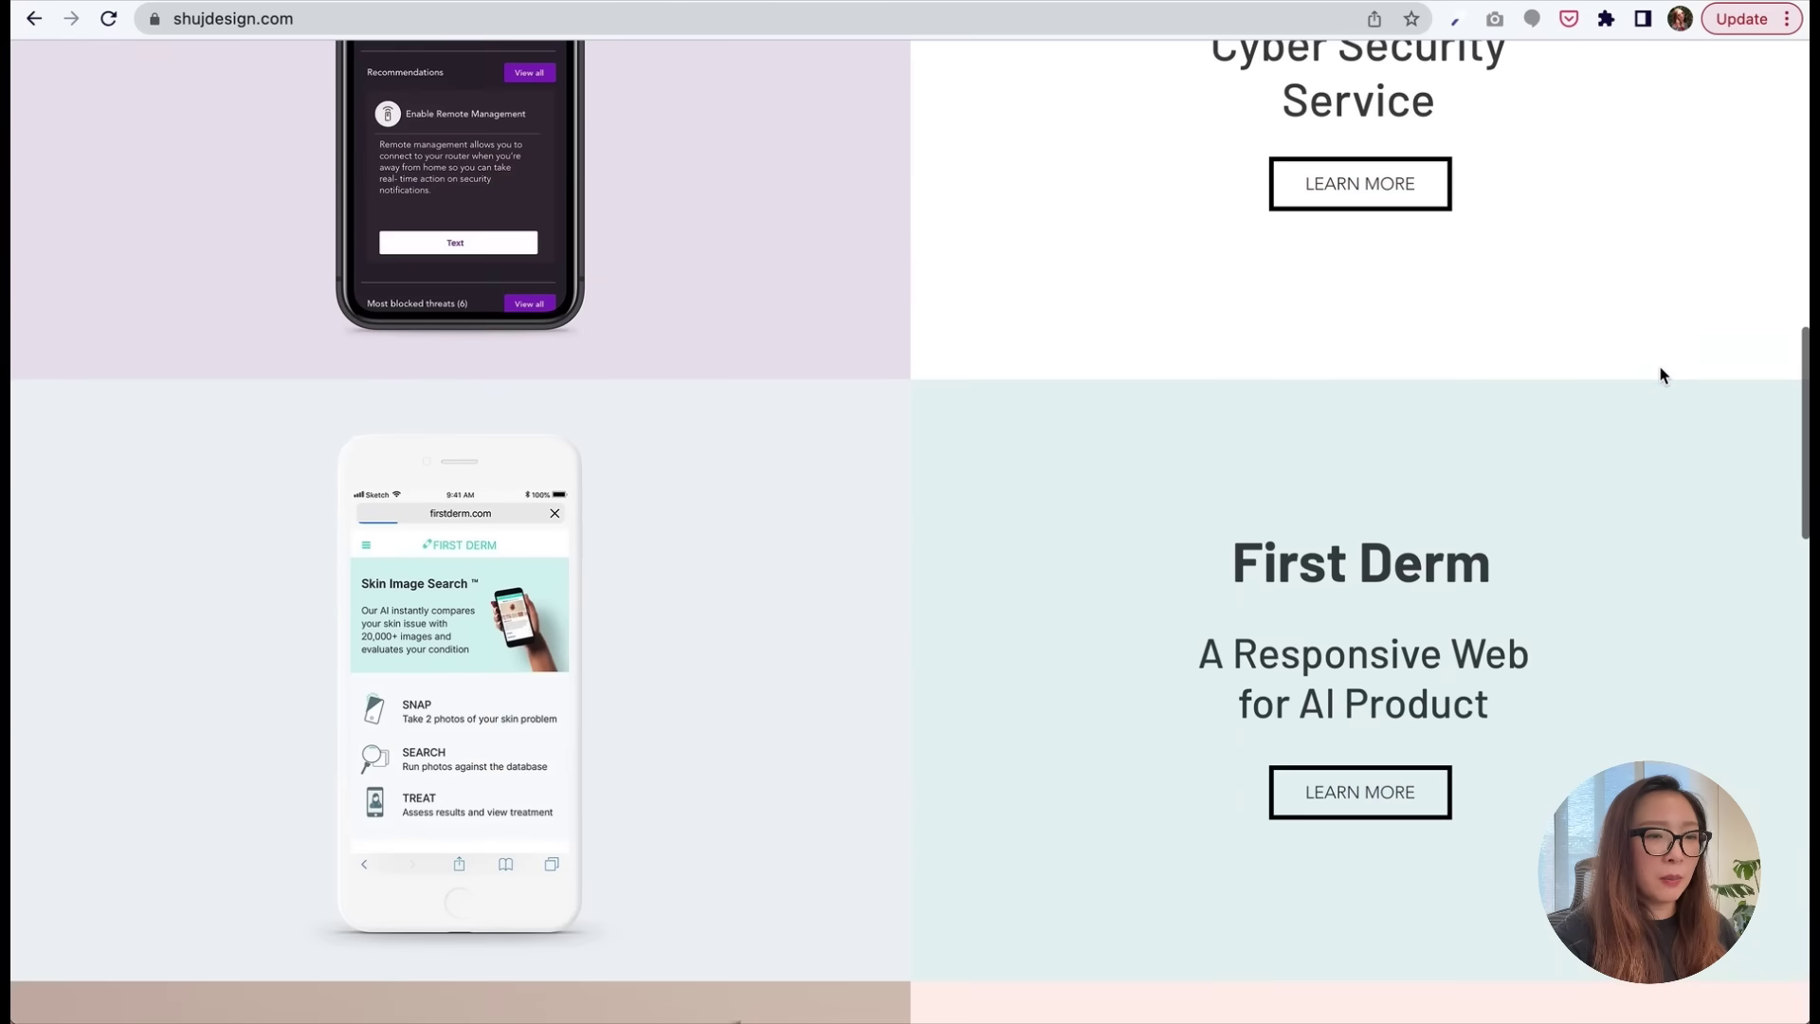
pyautogui.scroll(-8, 1660, 376)
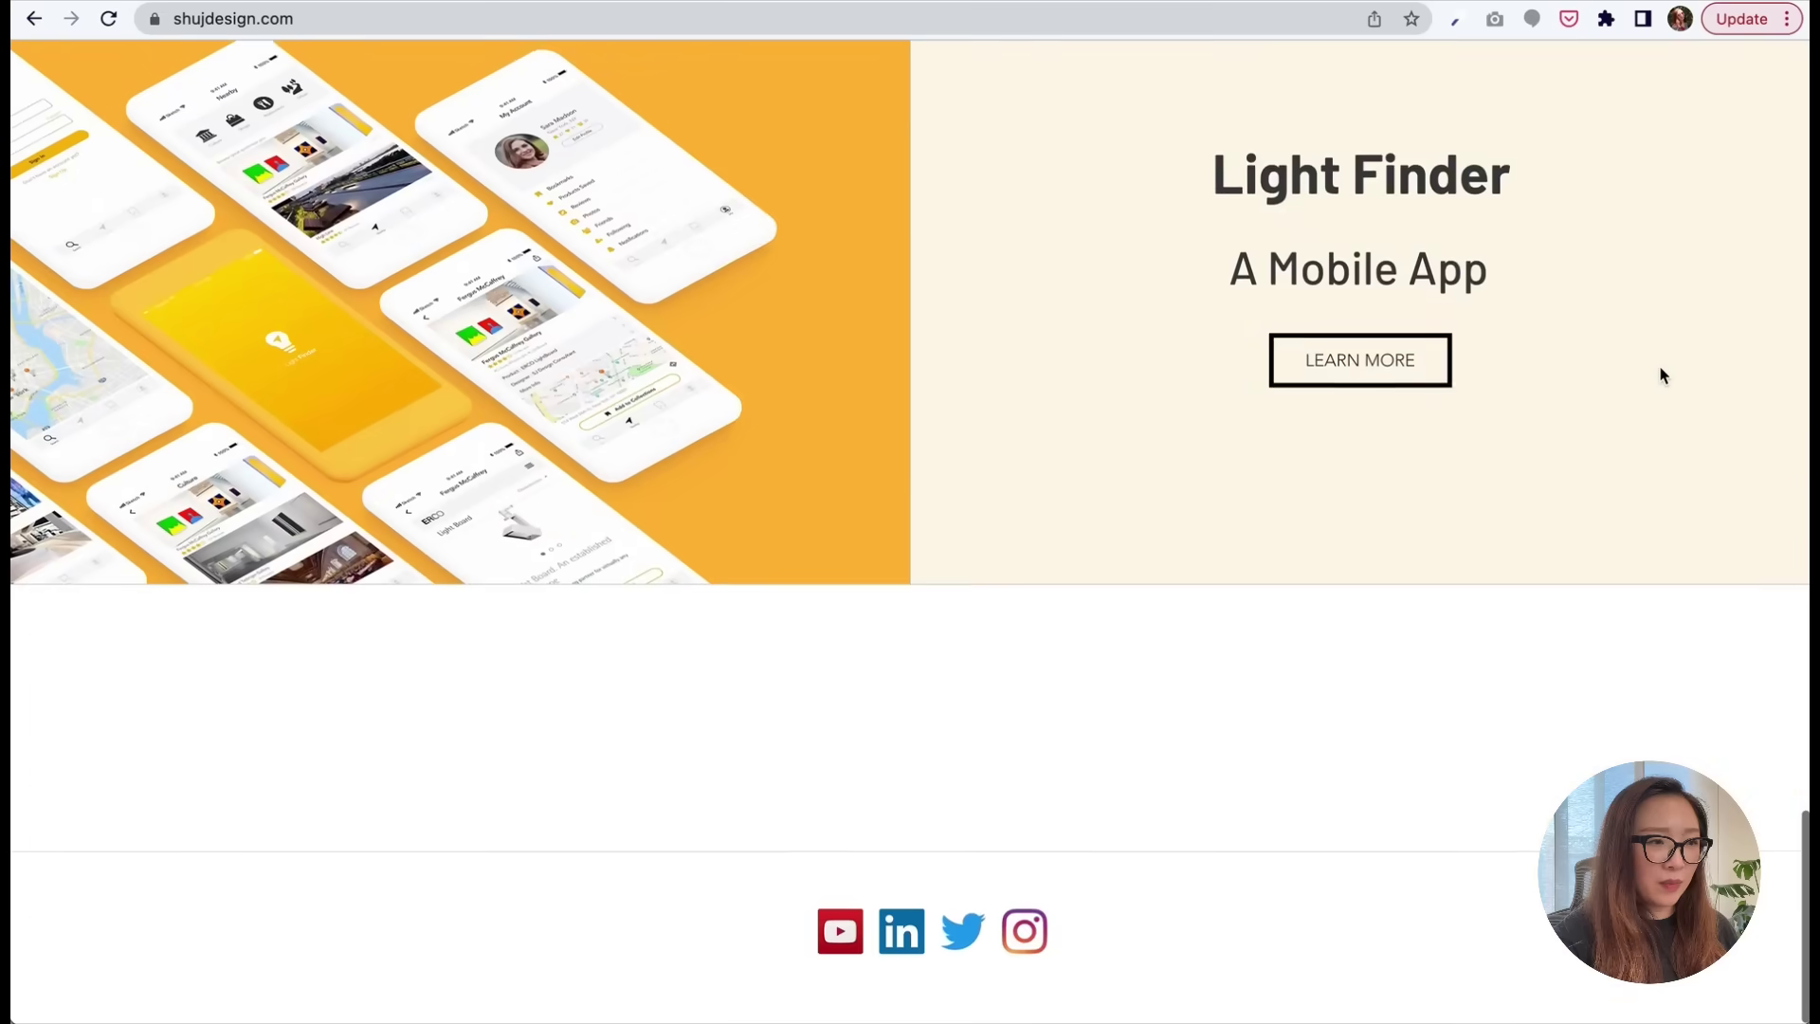
pyautogui.scroll(20, 1660, 375)
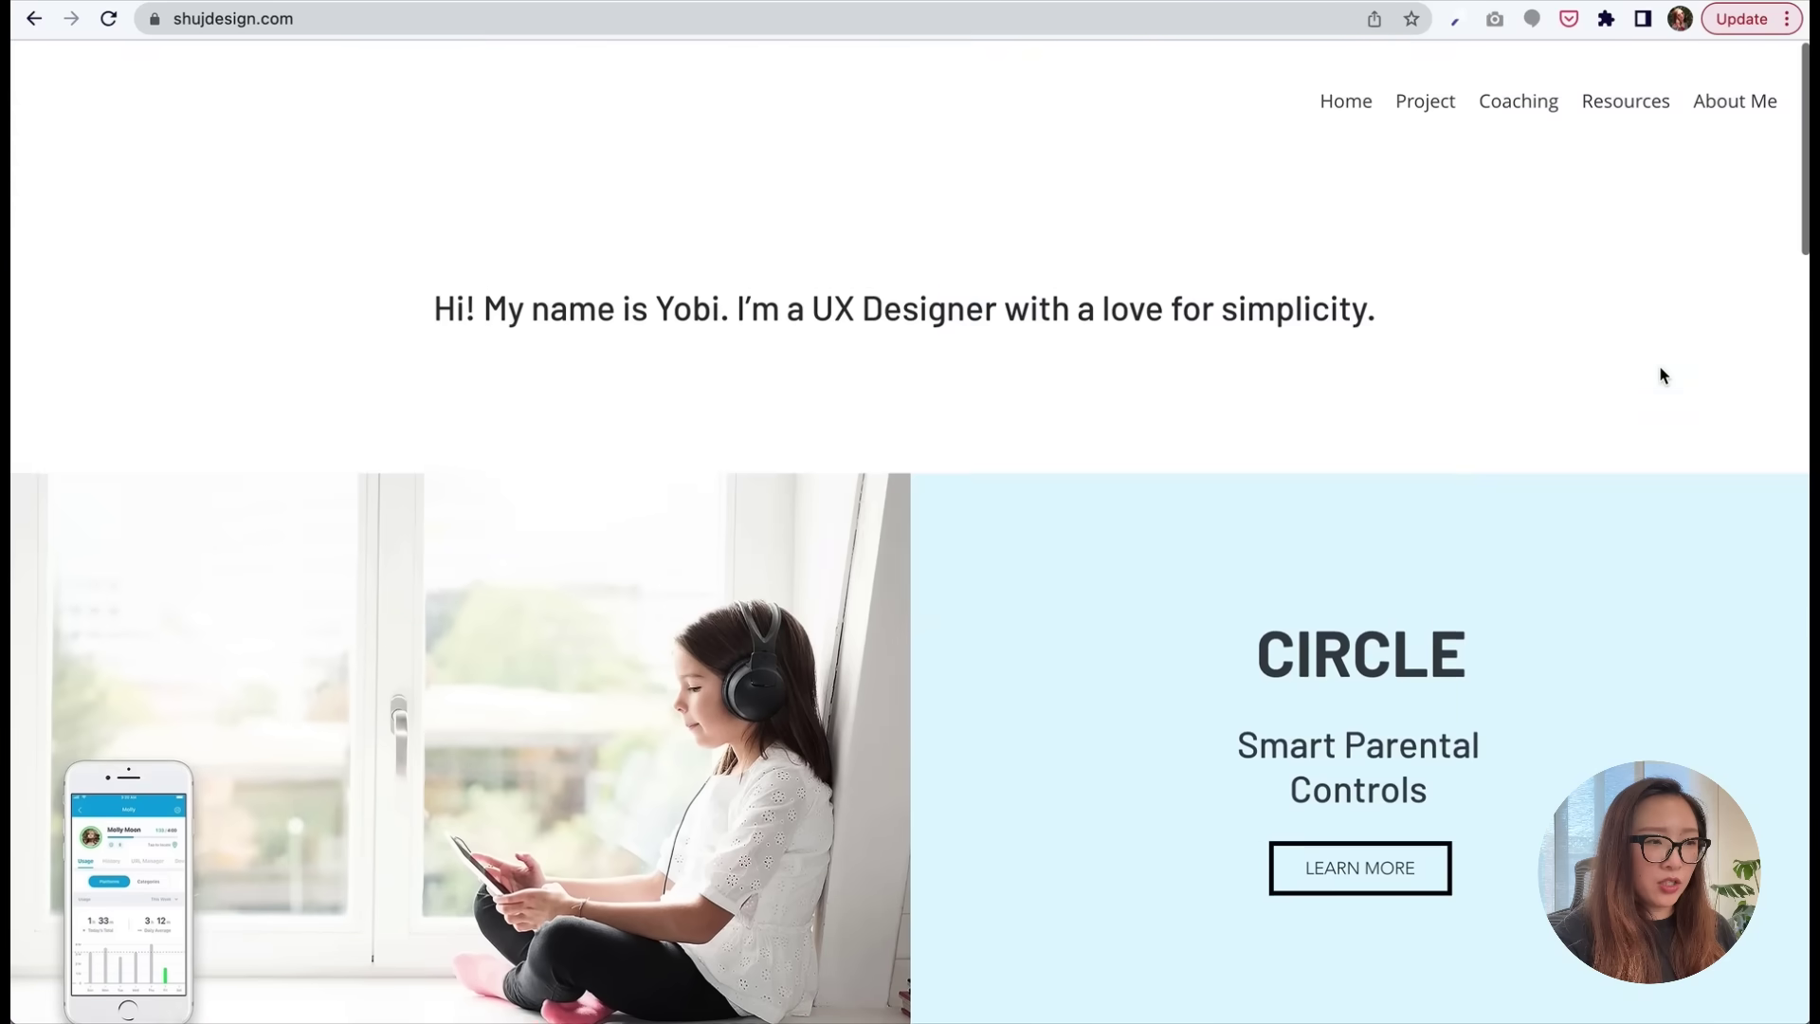
# - Reload the live yobi321testing portfolio and scroll down to its footer headline and tagline
pyautogui.moveTo(1425, 92)
pyautogui.click(1242, 2)
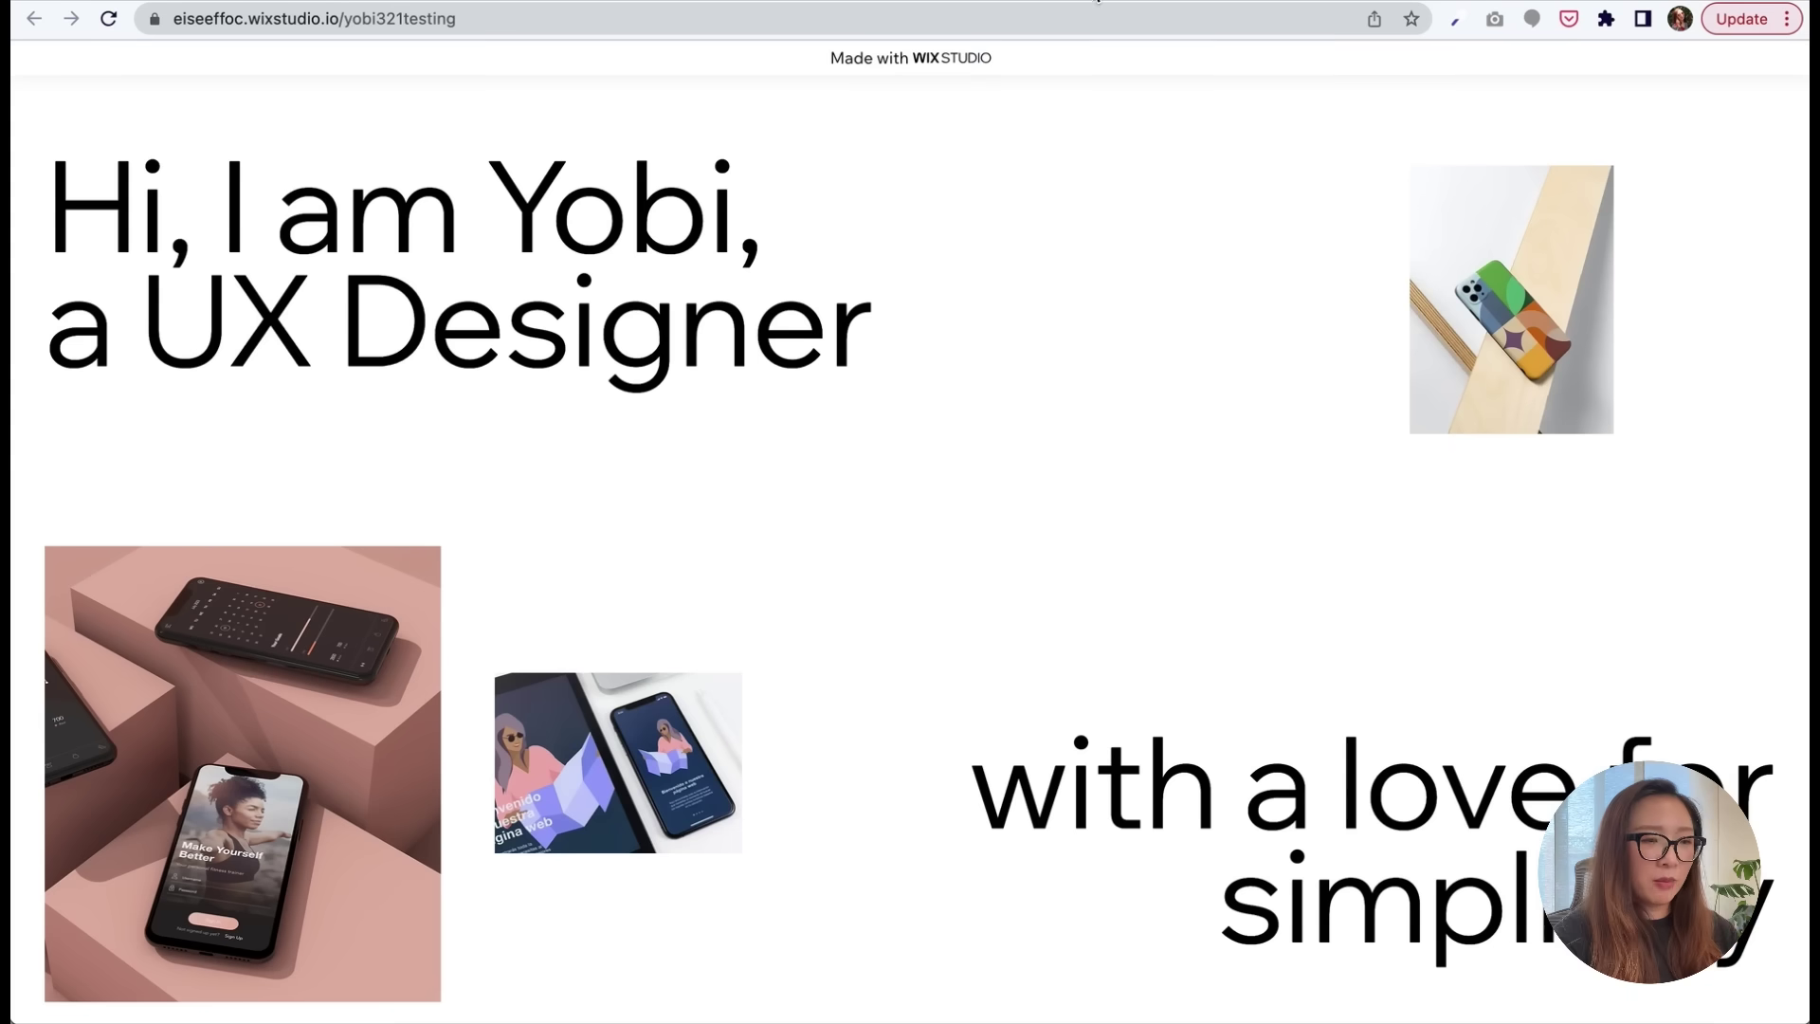
pyautogui.press('super+r')
pyautogui.scroll(-10, 1614, 310)
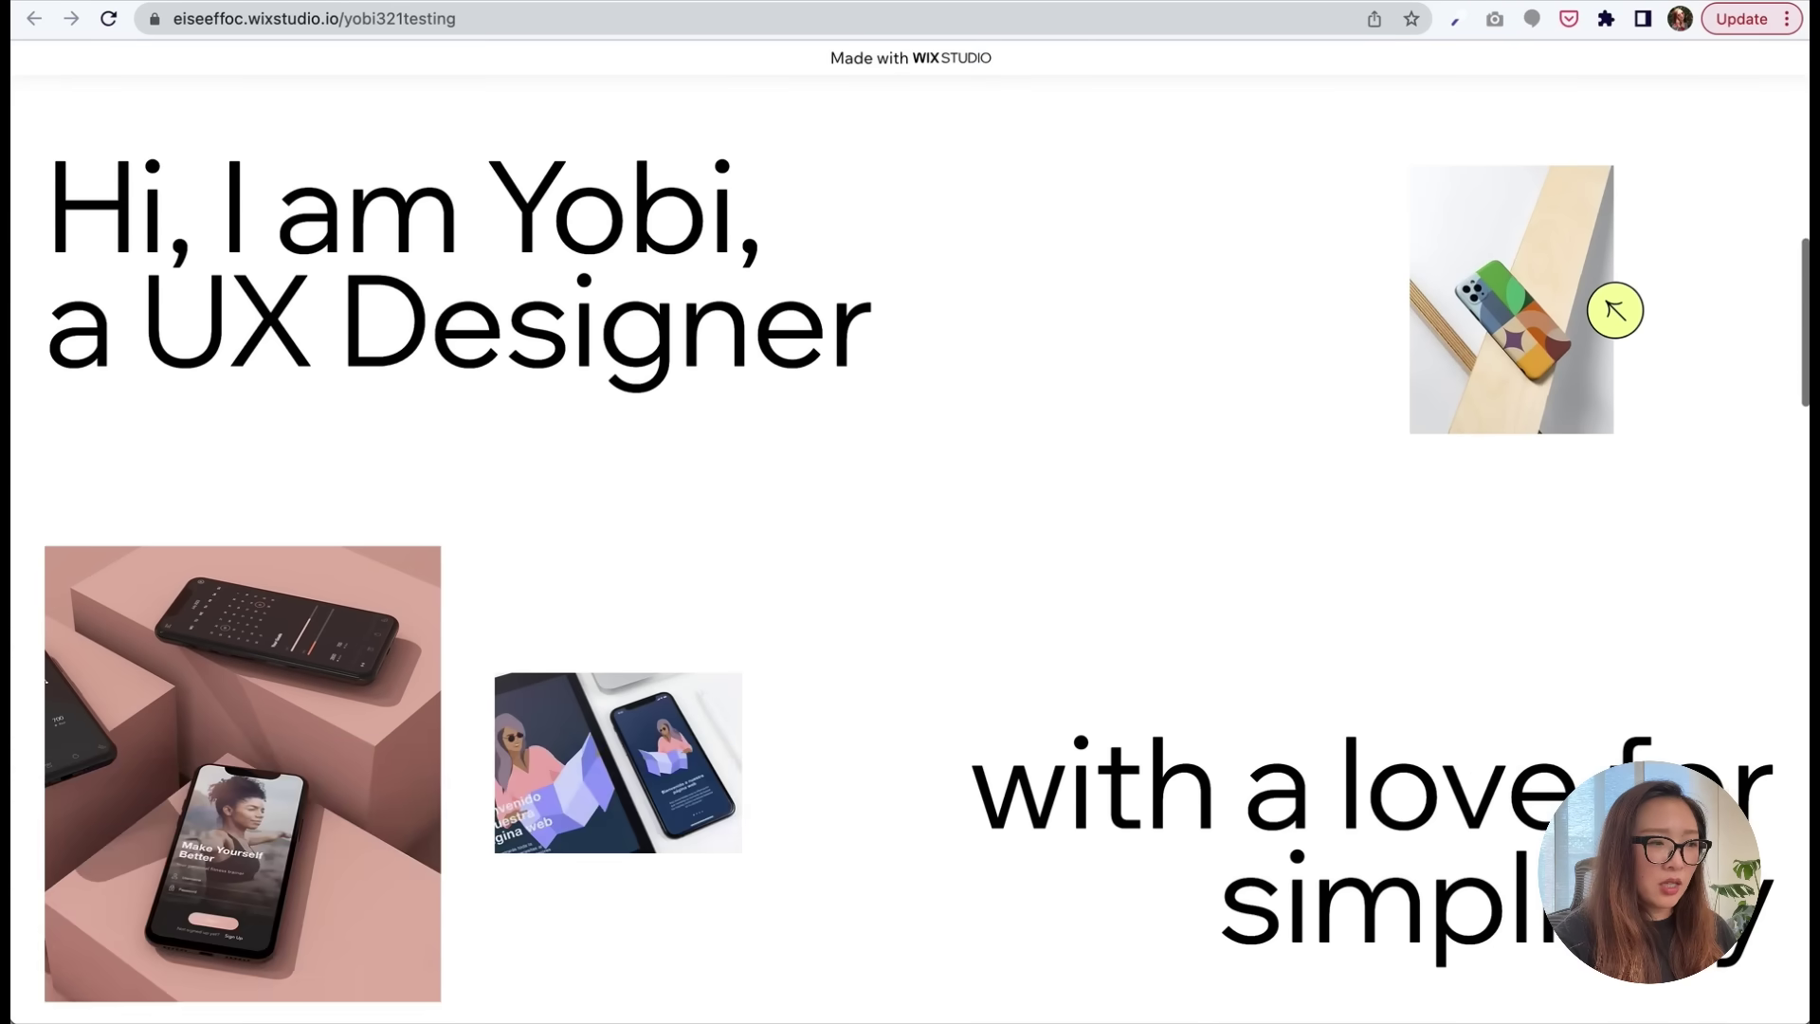
pyautogui.scroll(-10, 1614, 310)
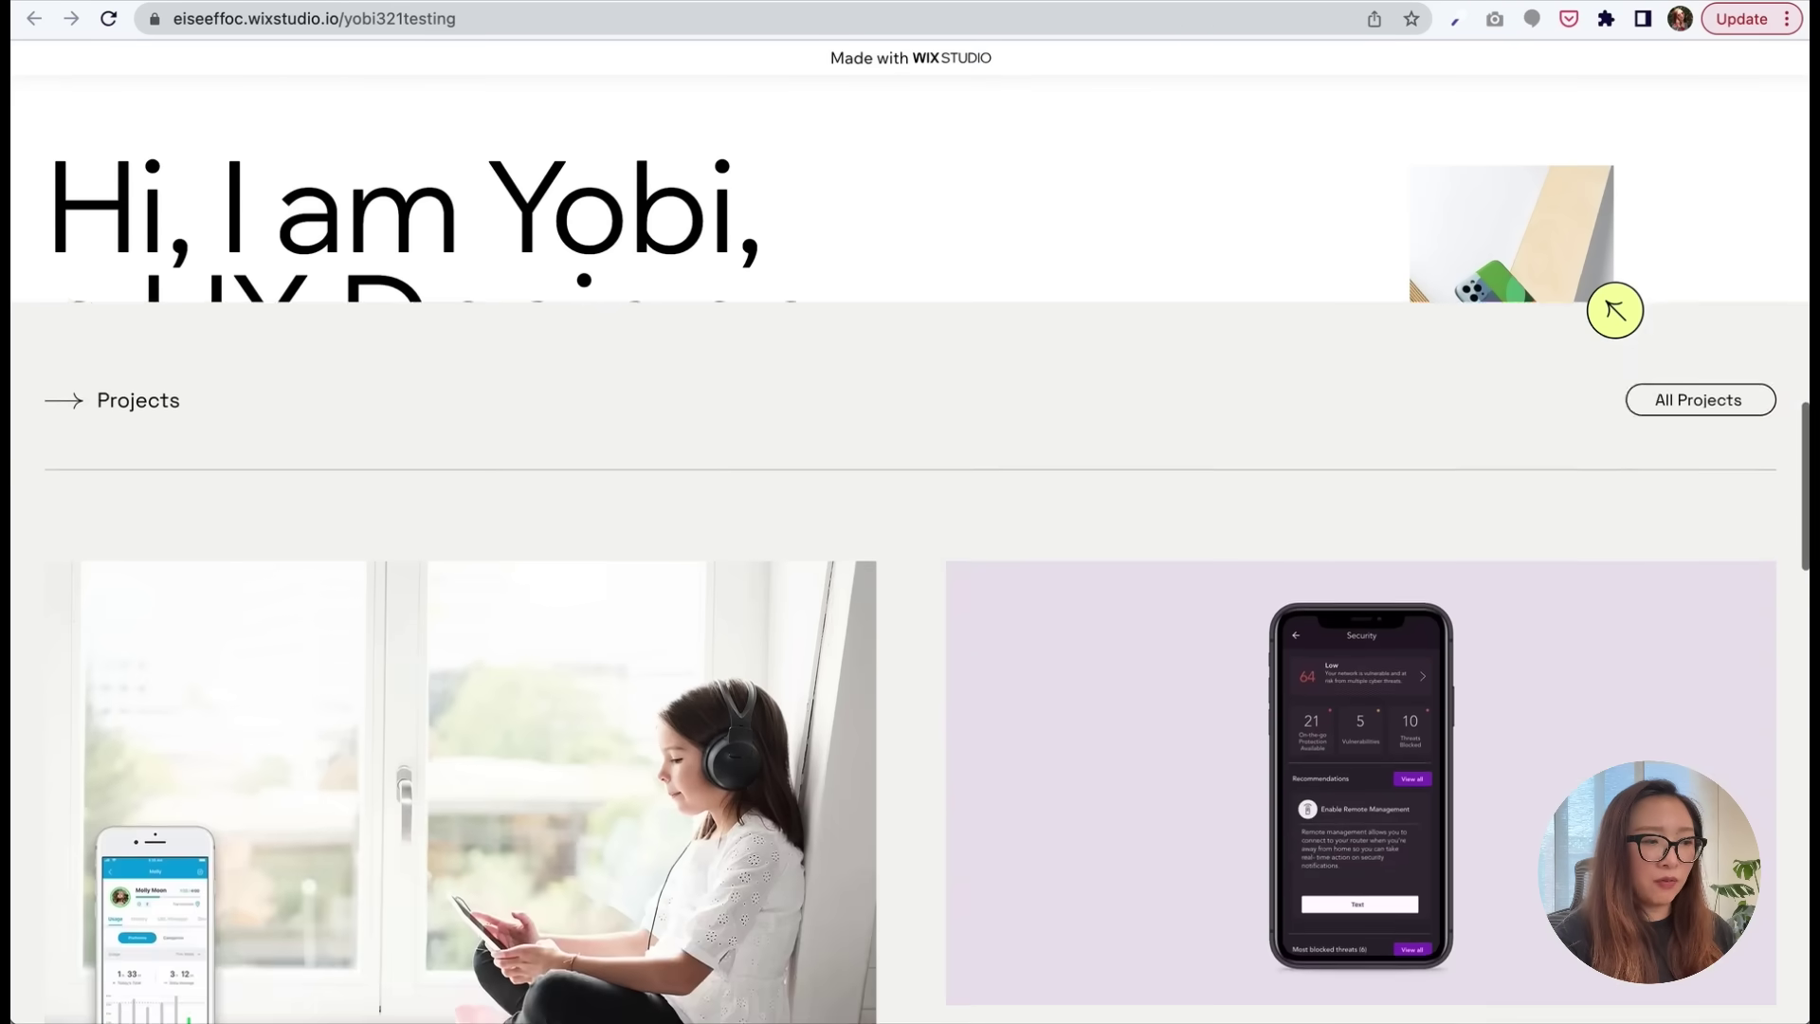
pyautogui.scroll(-3, 1615, 318)
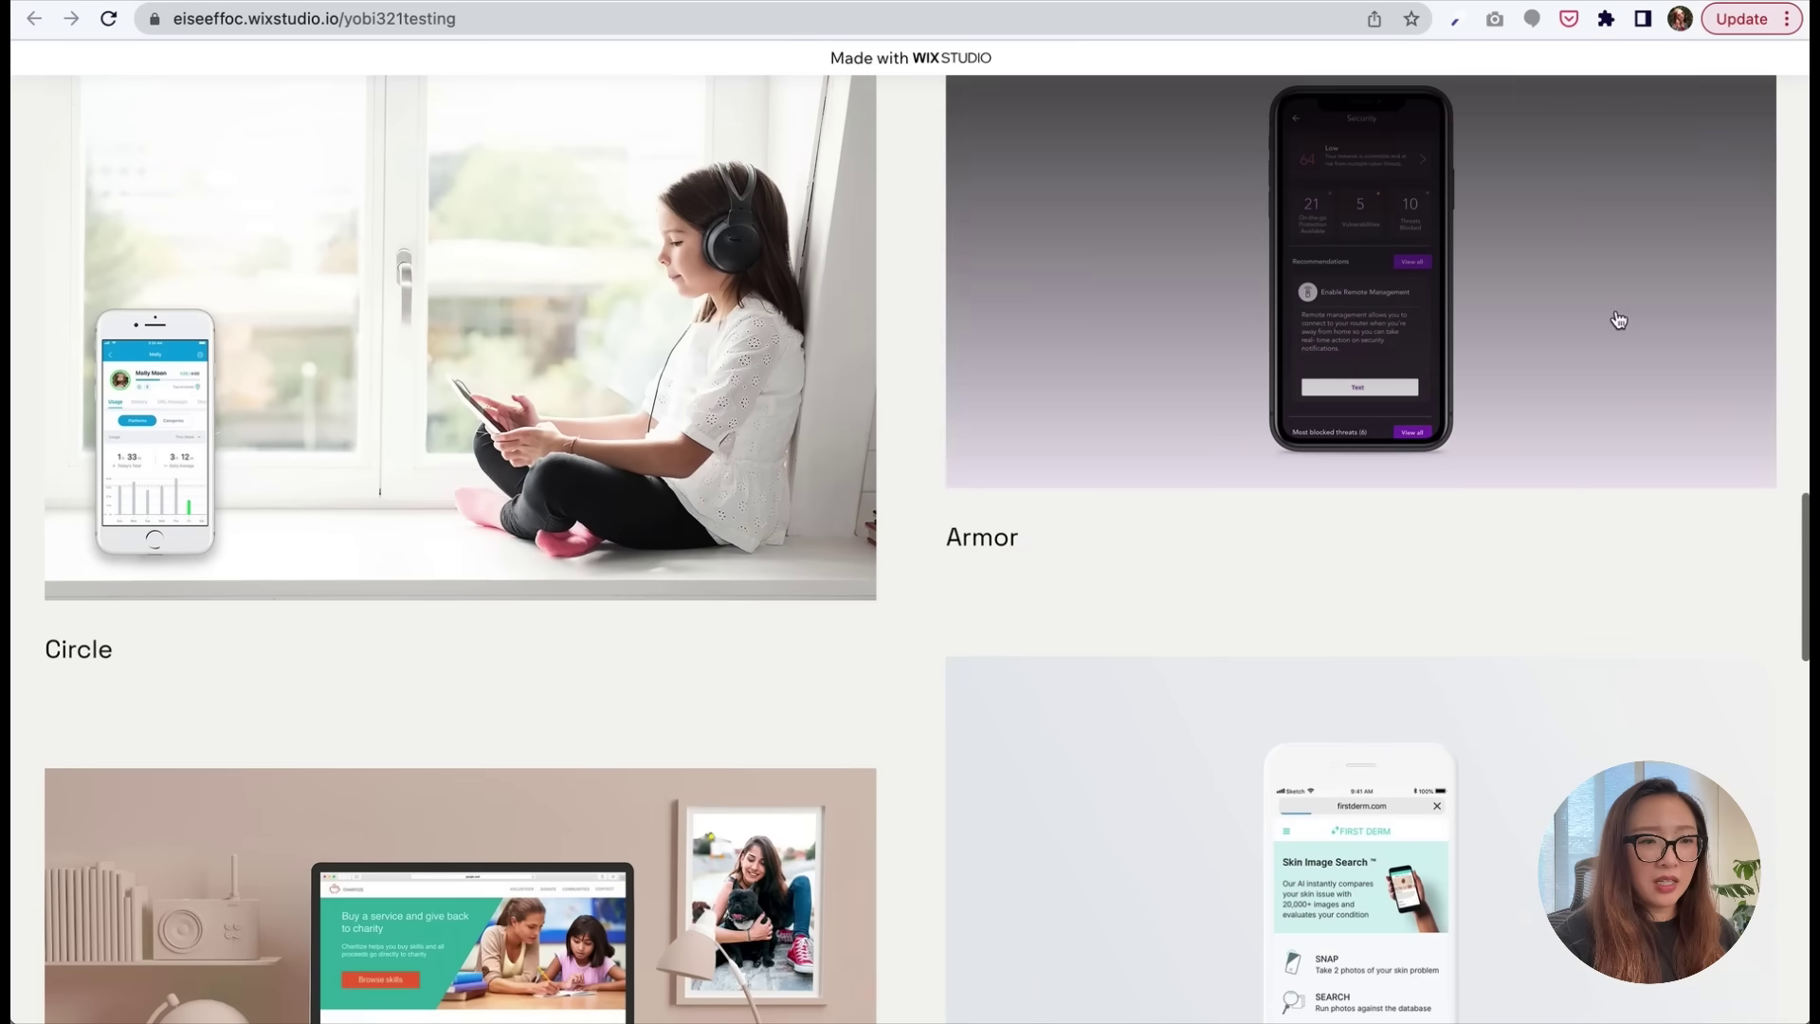
pyautogui.scroll(-20, 1598, 617)
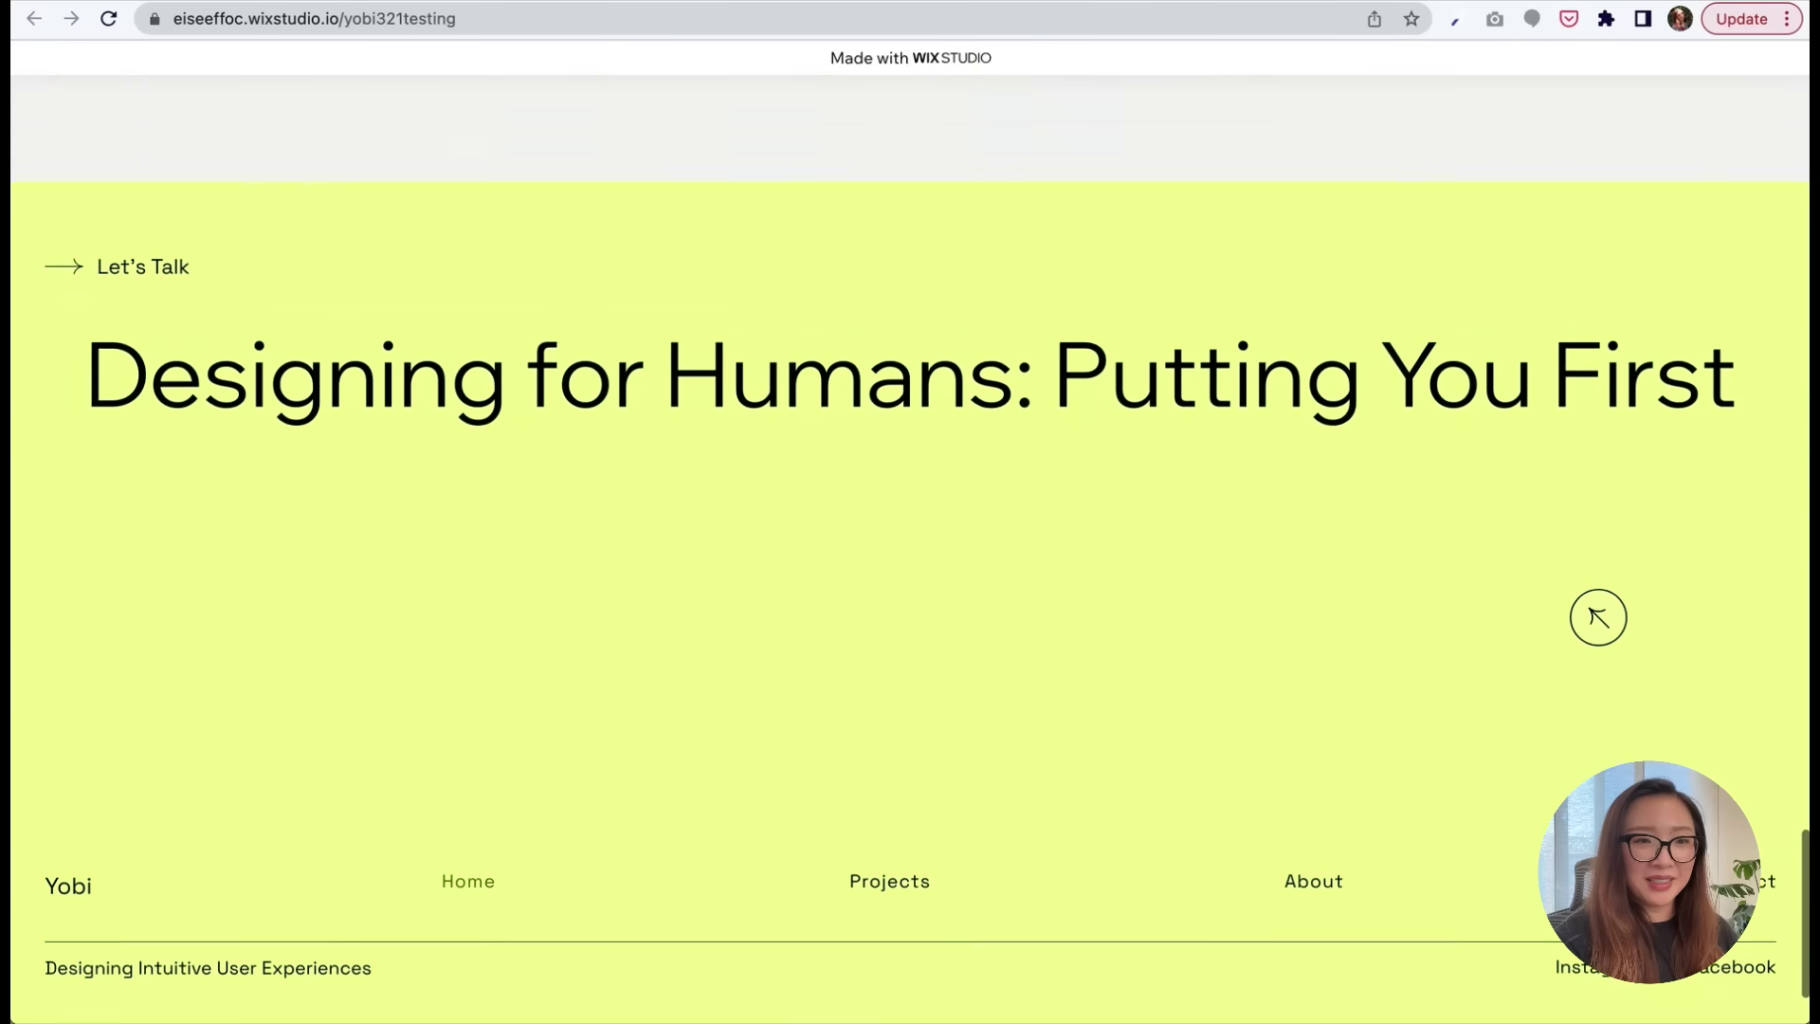
pyautogui.scroll(5, 1429, 473)
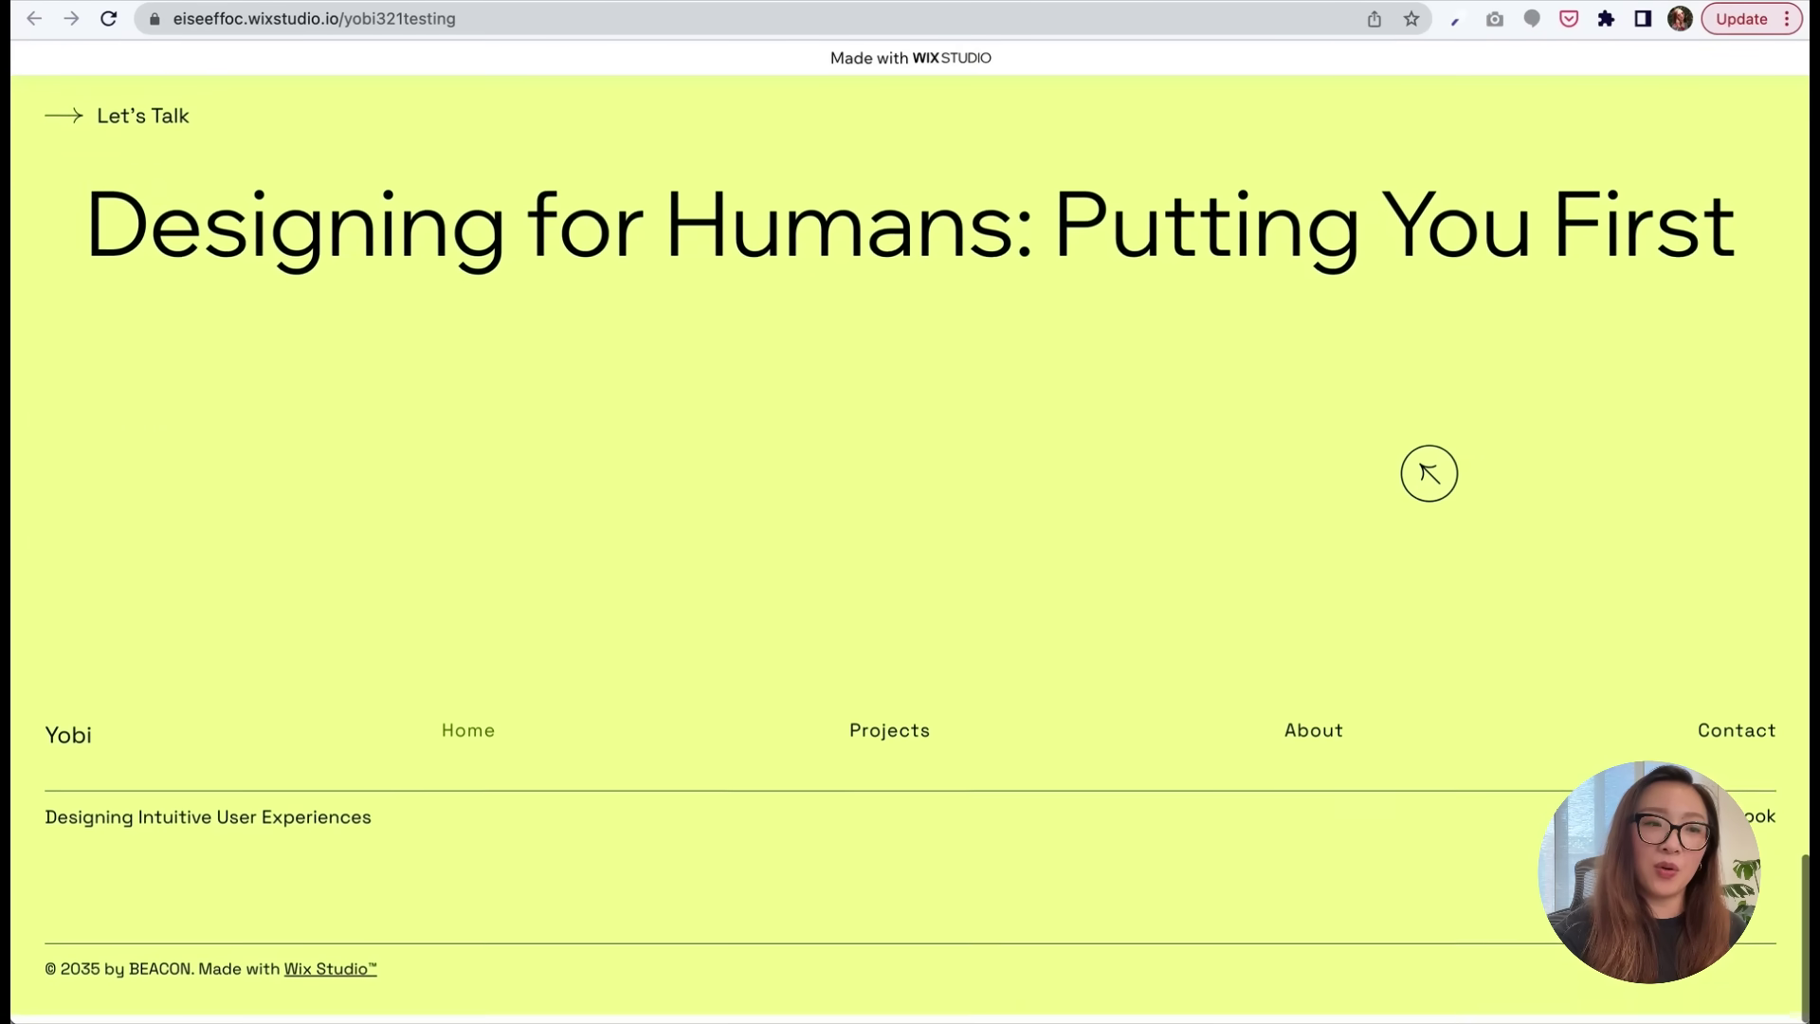